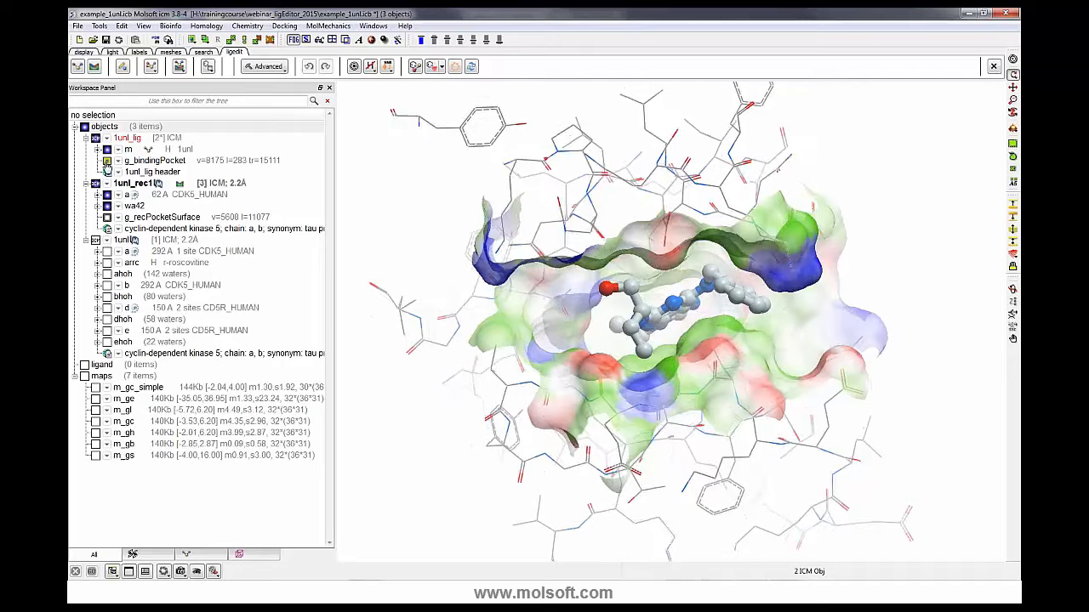
- Display the ligand binding pocket surface in Solid Smooth style
left_click(107, 162)
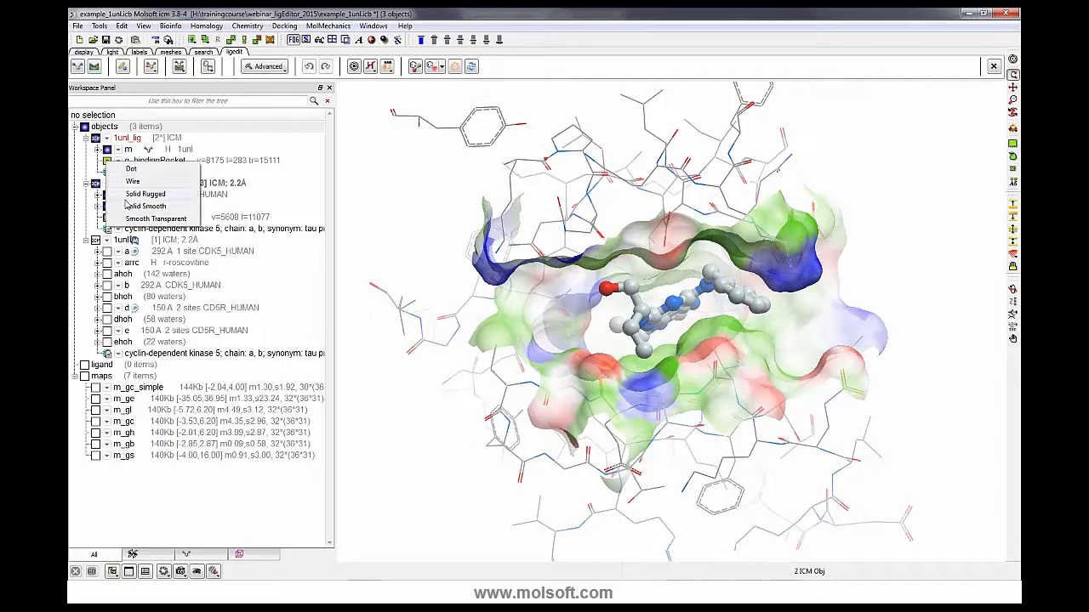
left_click(136, 207)
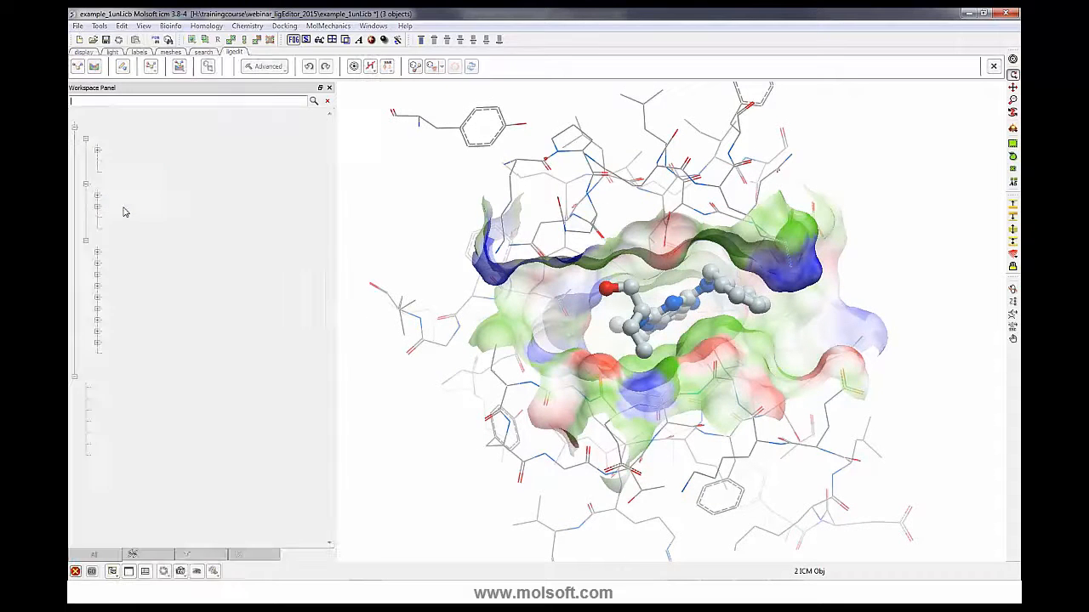
mouse_move(412, 333)
left_mouse_down()
mouse_move(406, 313)
mouse_move(390, 327)
mouse_move(405, 333)
left_mouse_up()
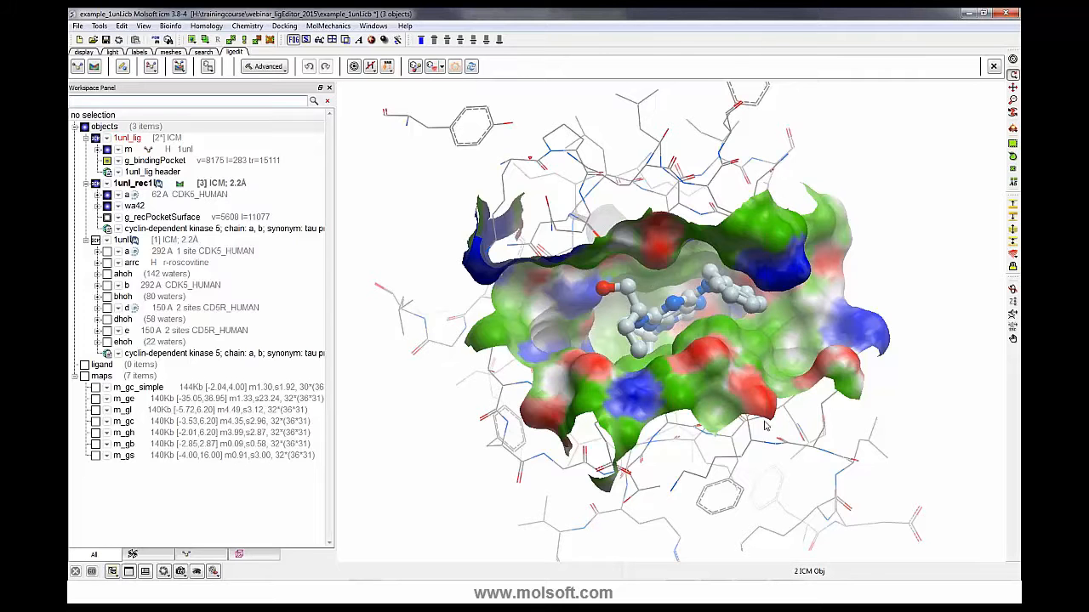
left_click_drag(763, 422, 767, 432)
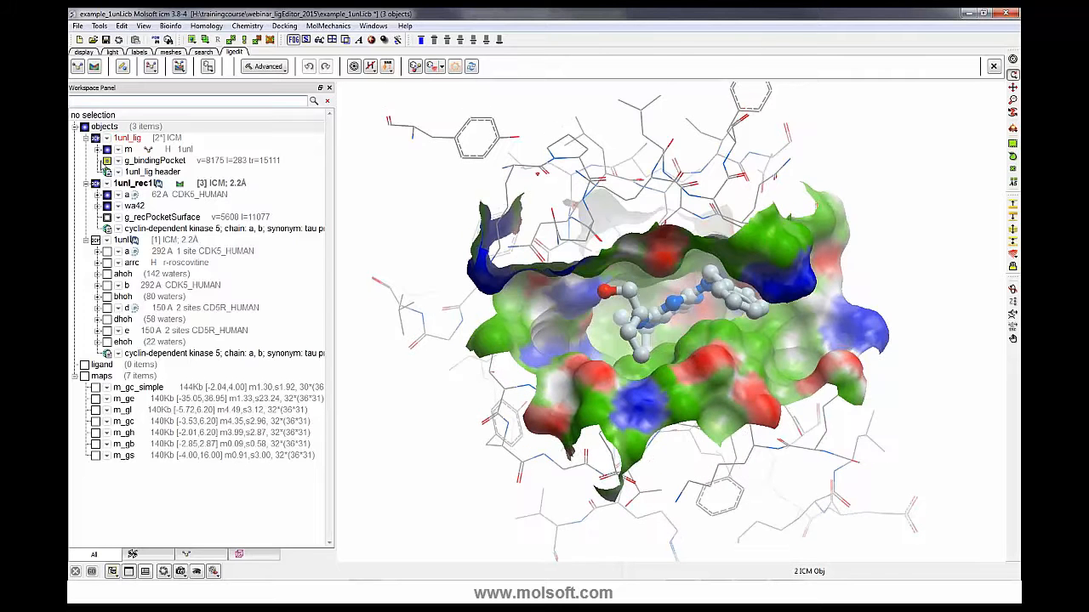
- Switch the pocket display from Receptor Pocket to Ligand Pocket Surface
left_click(442, 69)
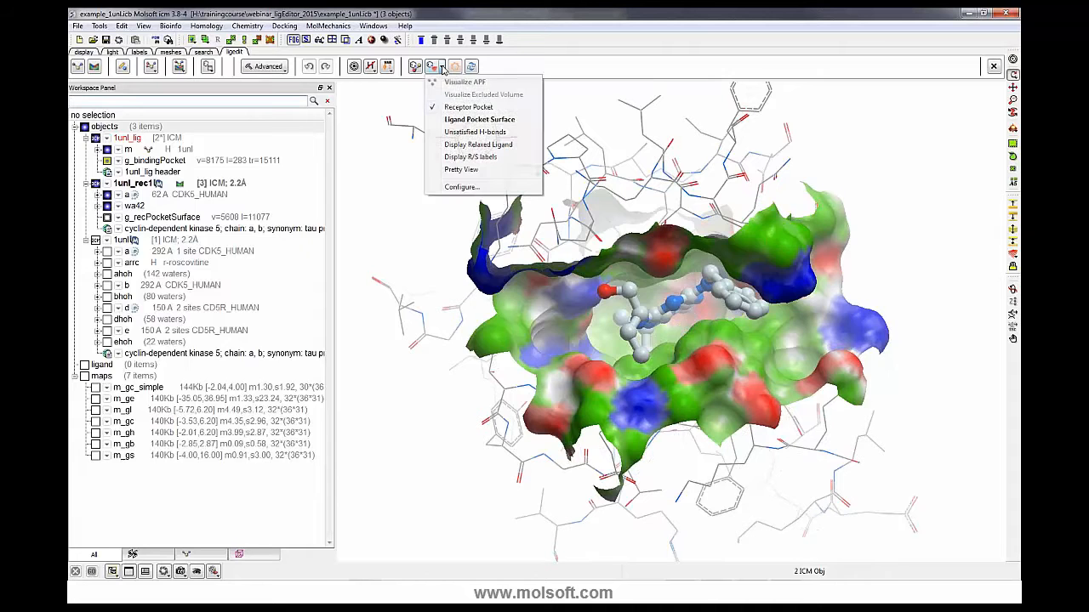
left_click(446, 107)
left_click(443, 71)
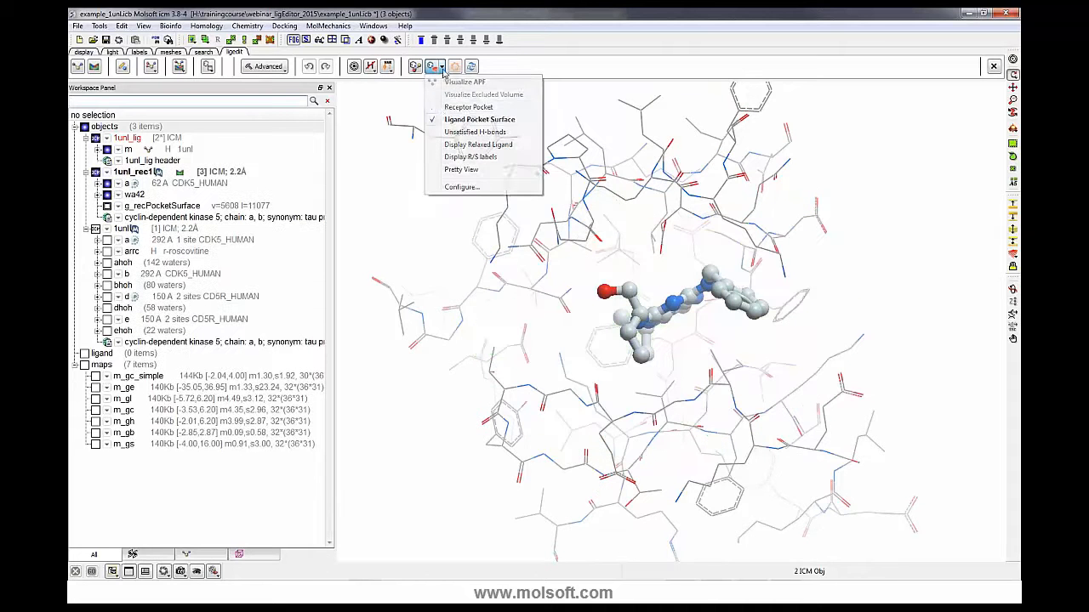
left_click(455, 120)
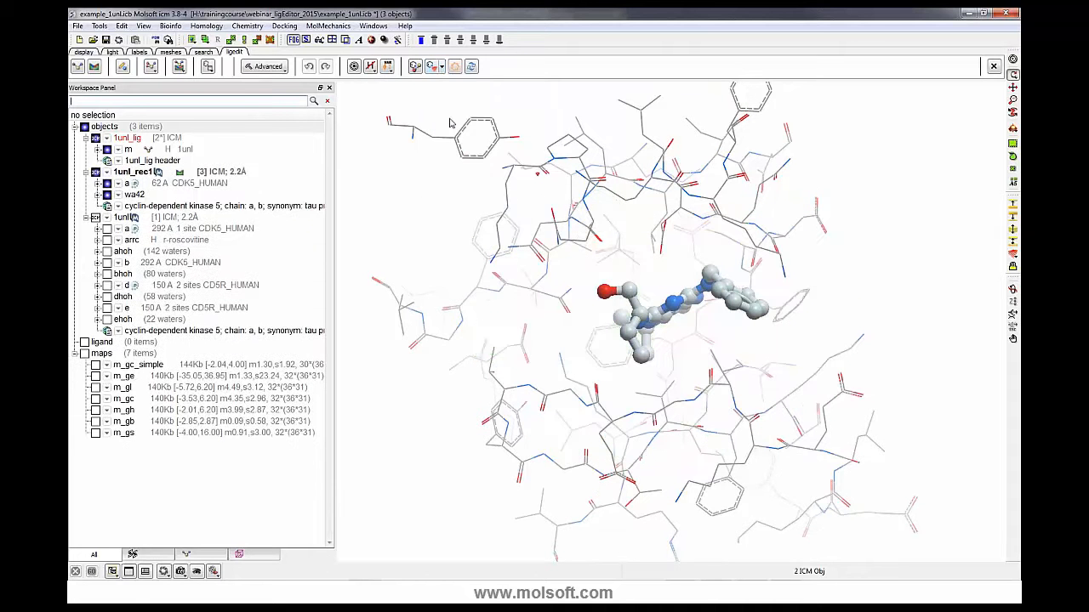
left_click(442, 71)
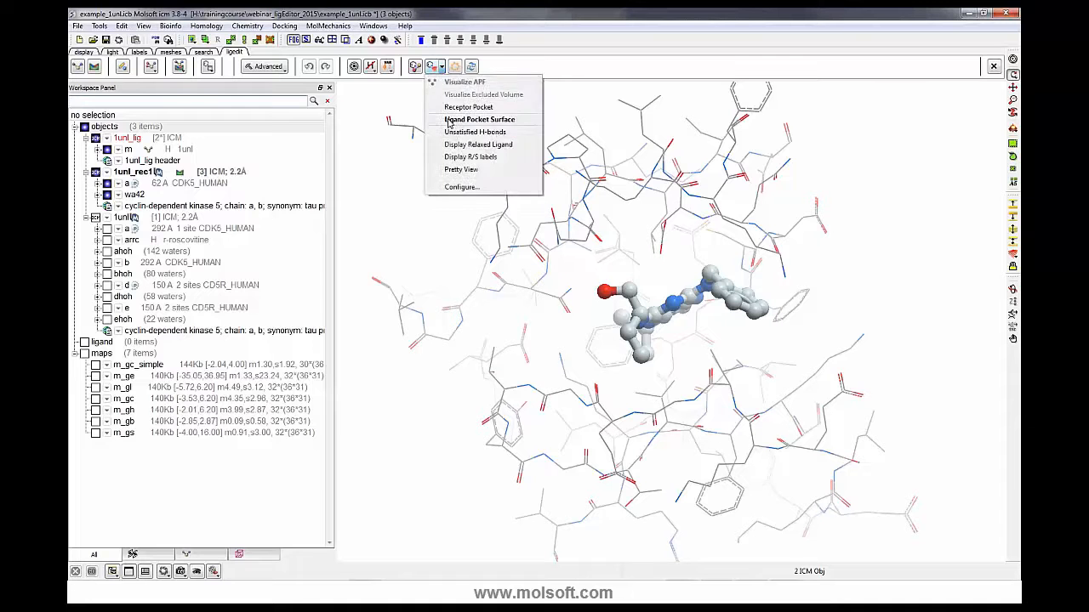
left_click(451, 119)
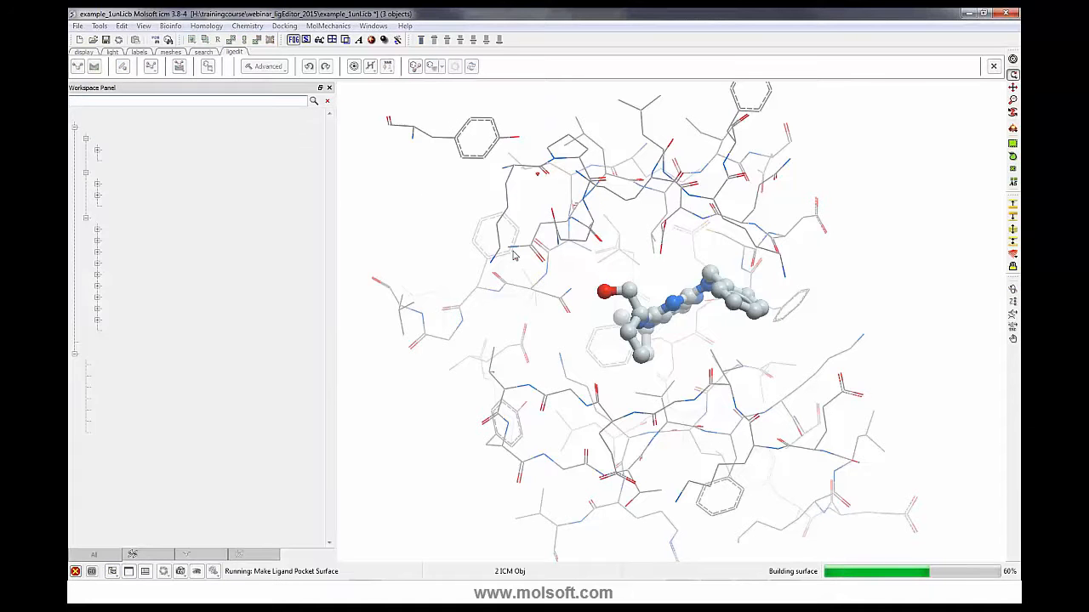
left_click_drag(633, 387, 637, 401)
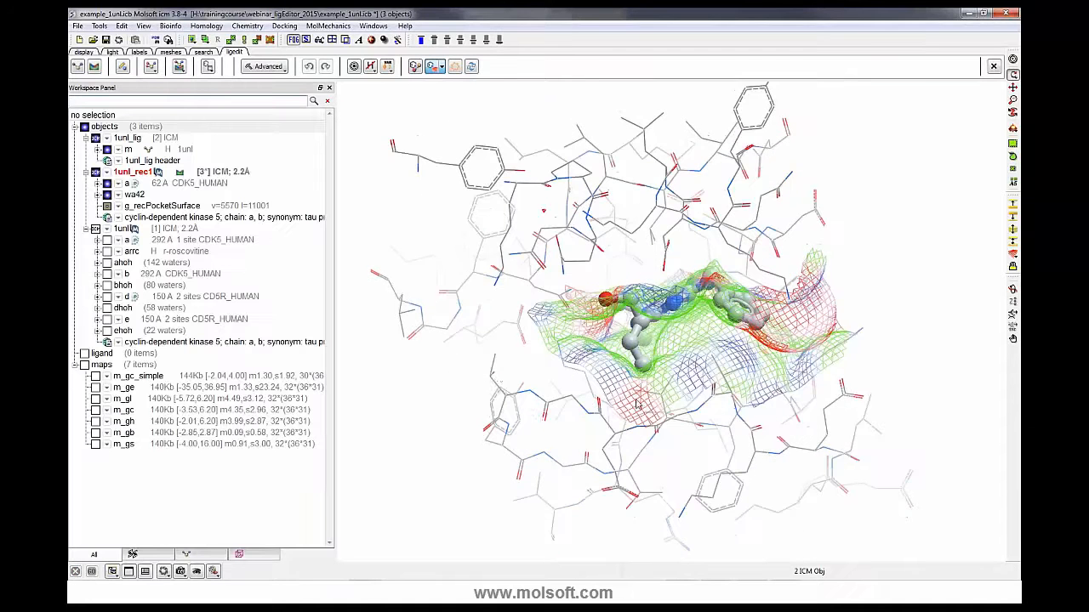
- Rotate and zoom to examine the ligand pocket surface mesh around the ligand
left_click_drag(370, 338, 370, 285)
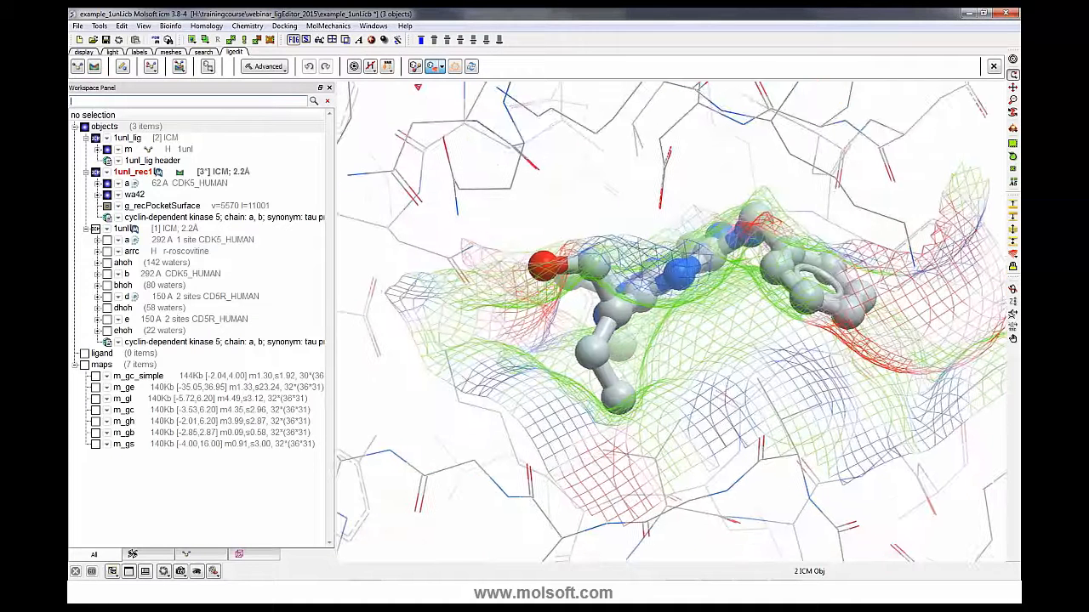
middle_click_drag(589, 358, 595, 298)
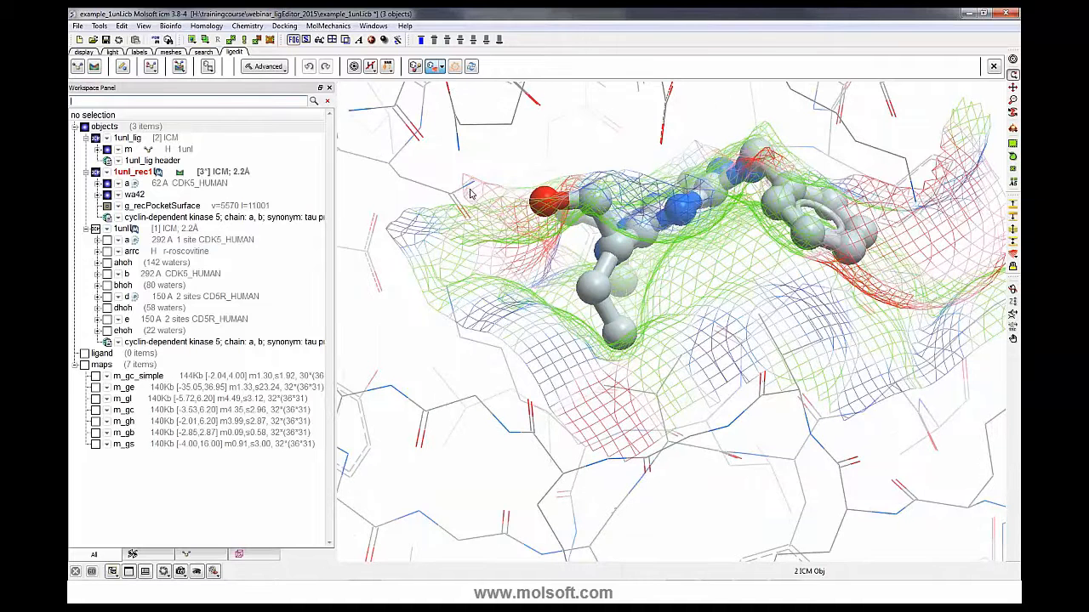
left_click_drag(539, 255, 515, 188)
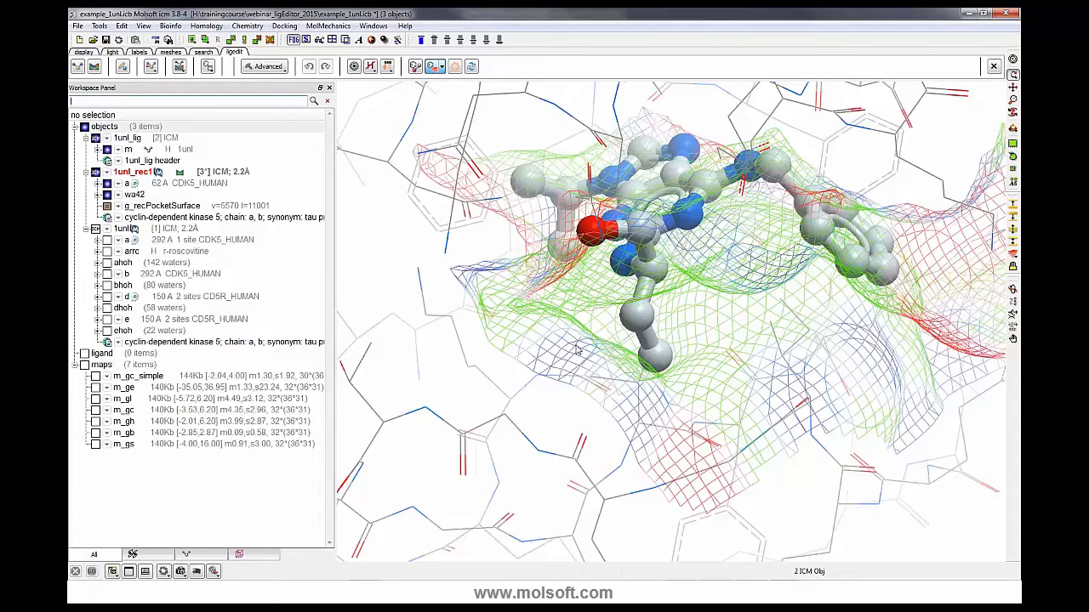
left_click_drag(554, 347, 532, 251)
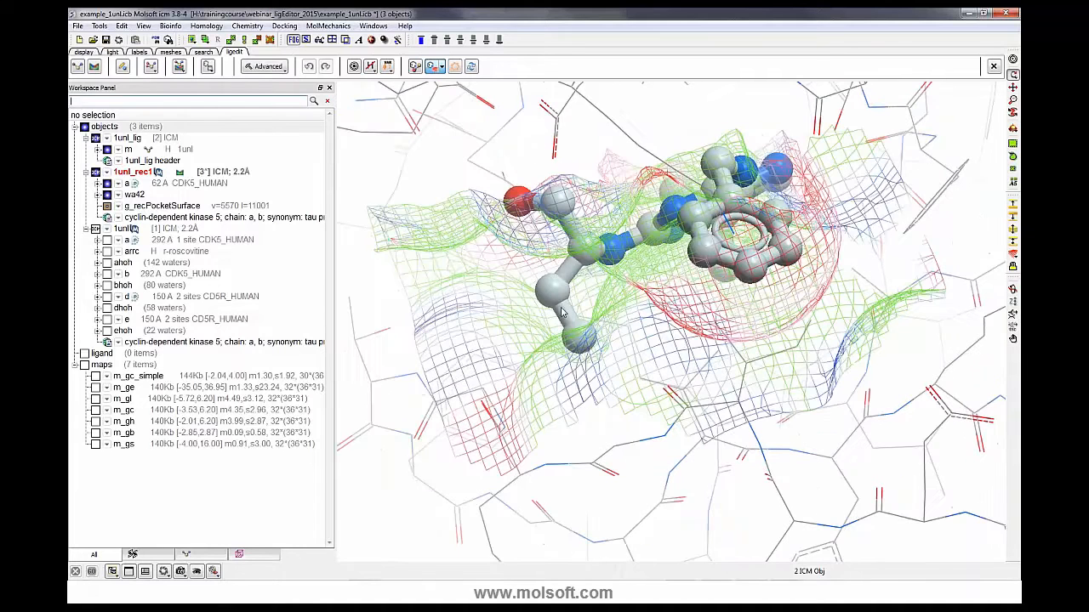
left_click_drag(604, 340, 763, 120)
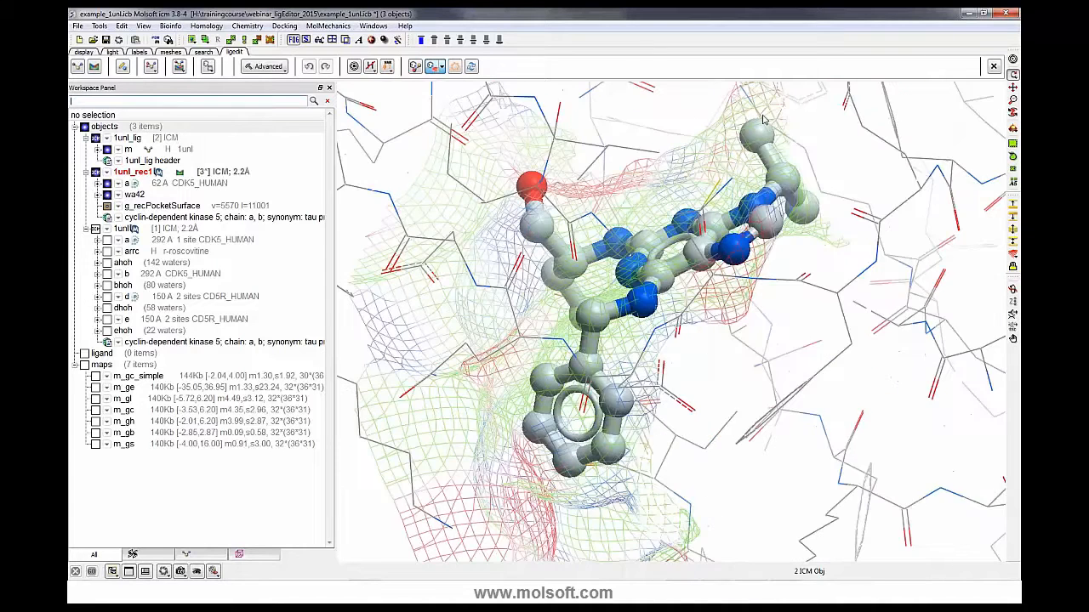
middle_click_drag(758, 138, 751, 199)
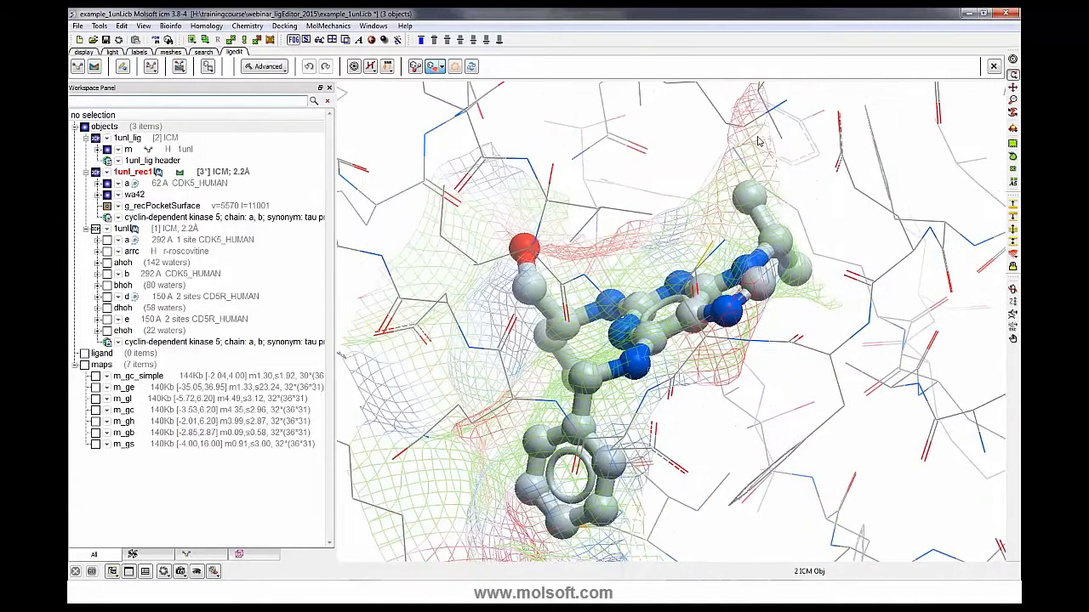
left_click_drag(803, 300, 798, 224)
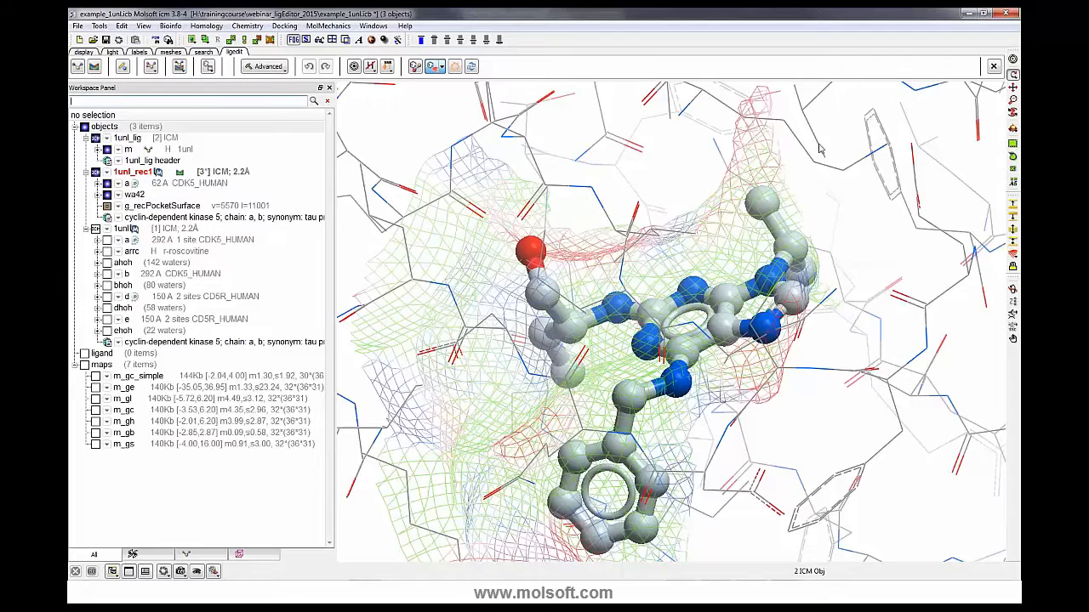
left_click_drag(814, 218, 868, 341)
- Turn off the Ligand Pocket Surface display
left_click(442, 70)
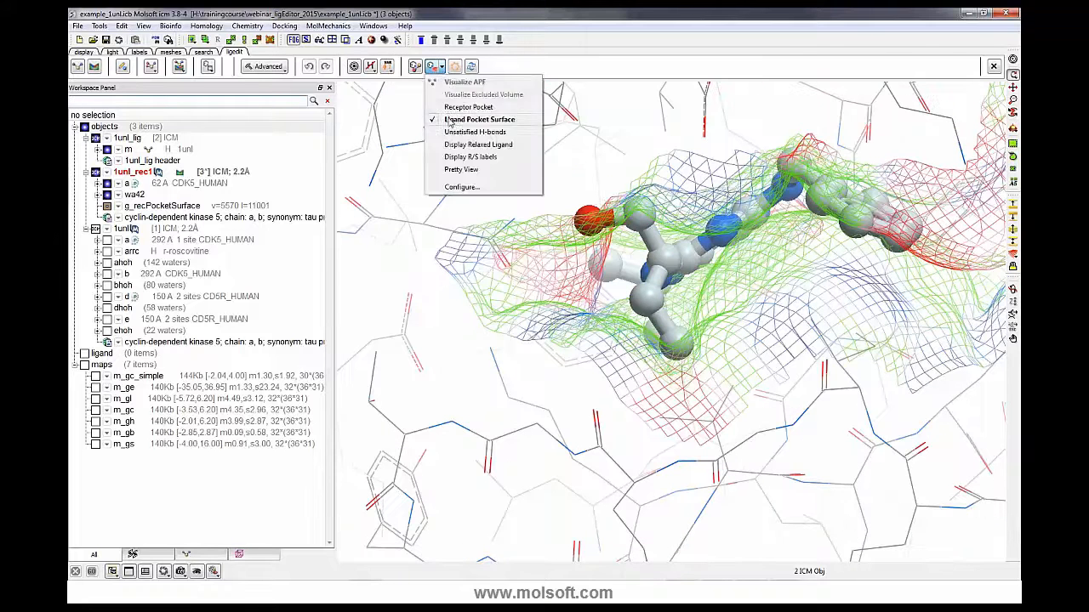
left_click(448, 119)
left_click_drag(374, 189, 370, 259)
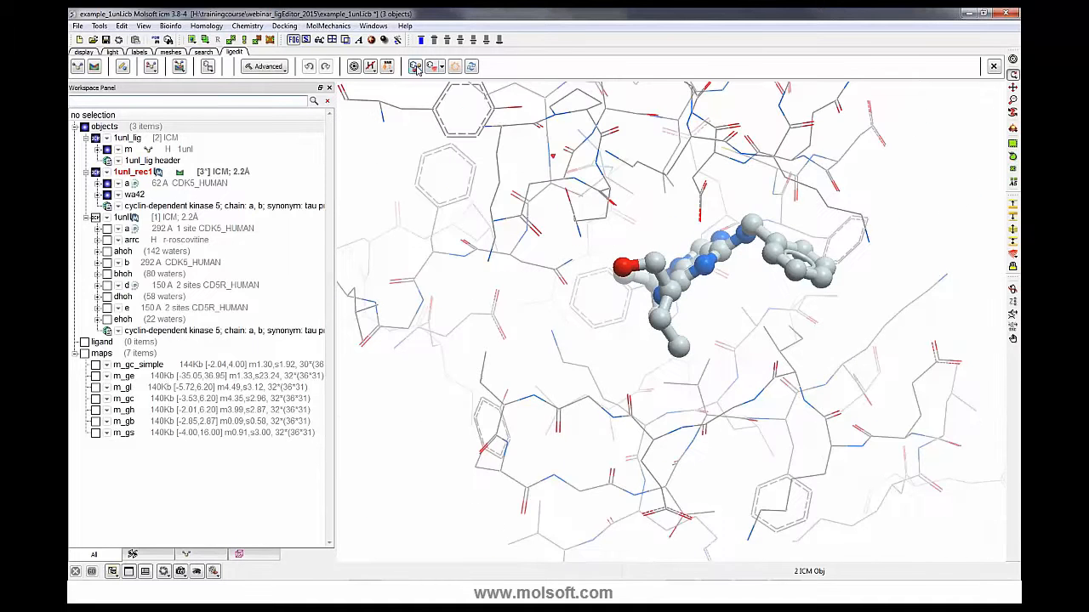
- Display the ligand's hydrogen bonds to the receptor
left_click(415, 68)
left_click_drag(646, 281, 697, 298)
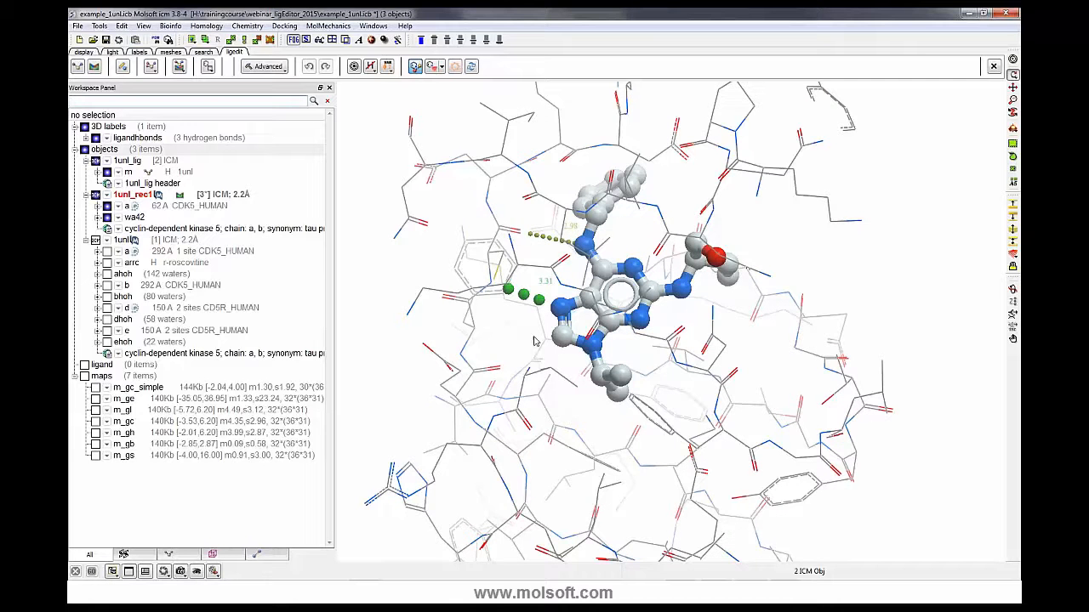
left_click_drag(539, 352, 367, 268)
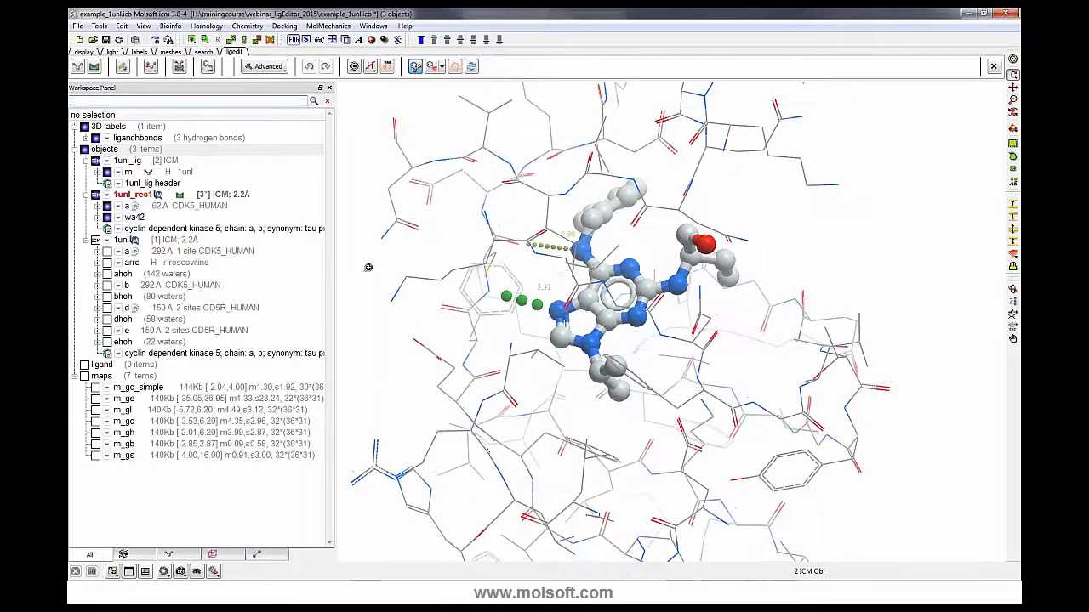
- Show receptor chain a as a ribbon
left_click(128, 209)
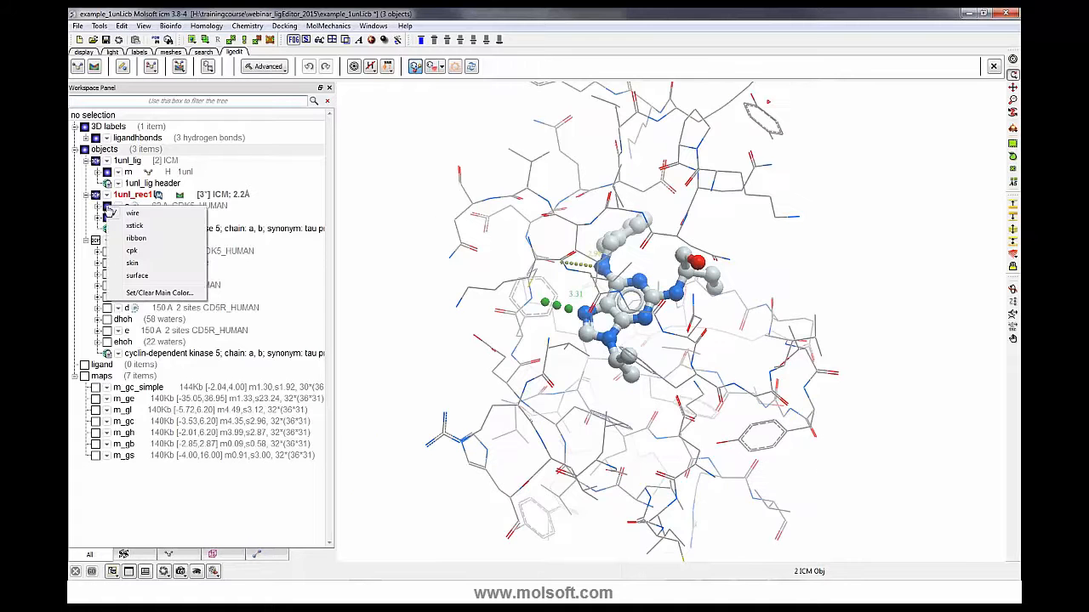
left_click(135, 239)
left_click_drag(408, 280, 513, 265)
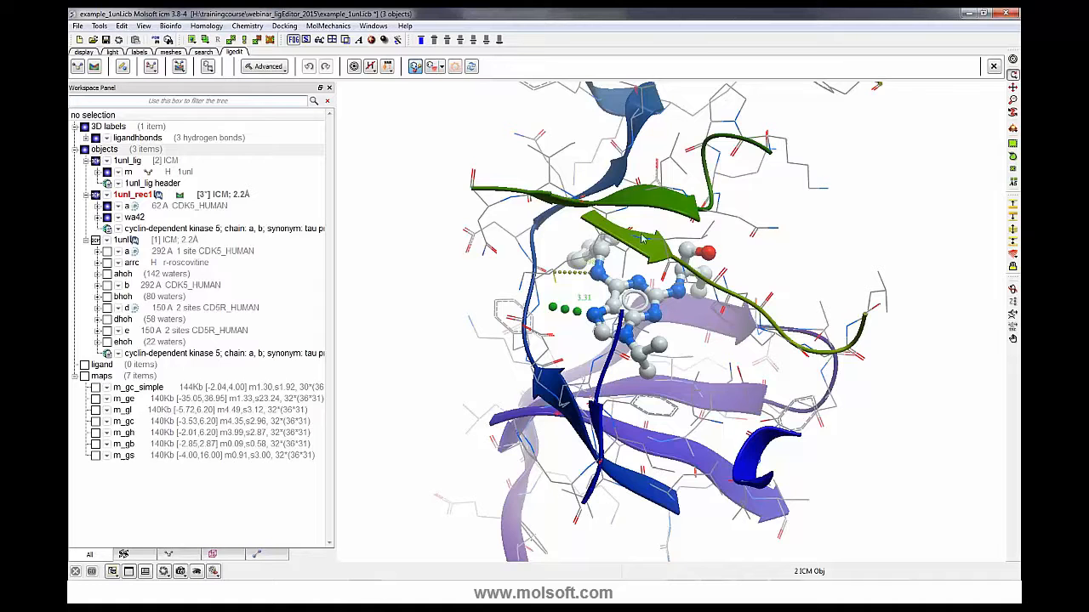
left_click_drag(715, 288, 615, 286)
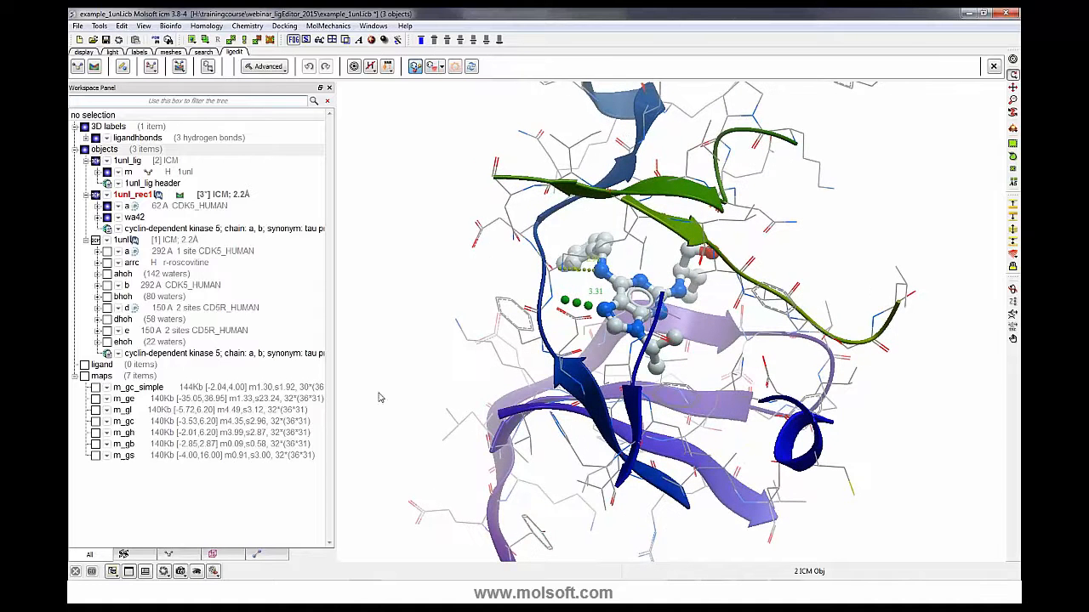
left_click_drag(339, 337, 341, 357)
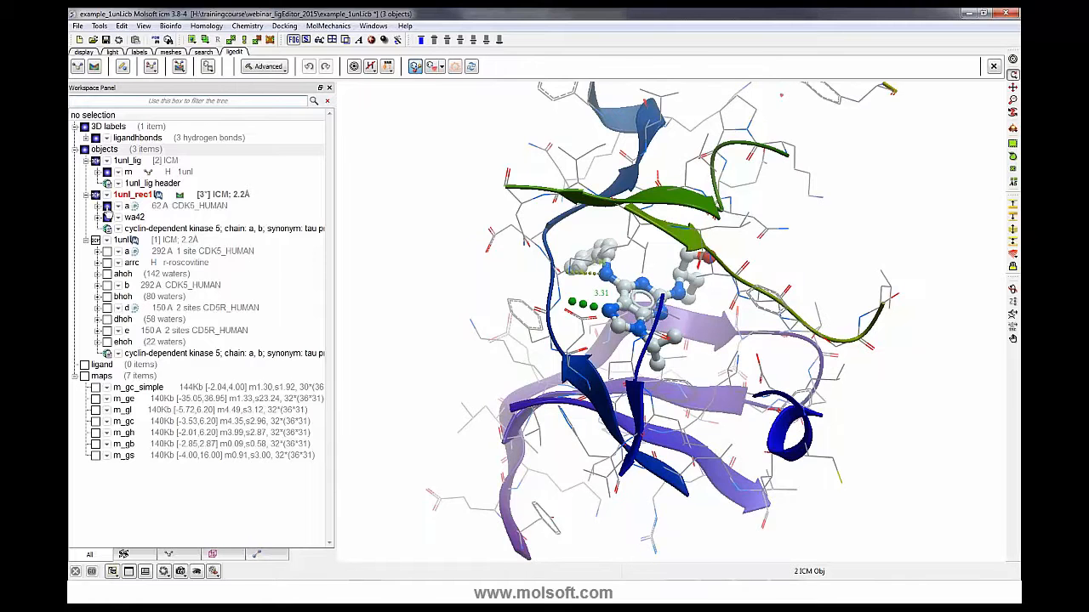
- Remove the ribbon display from receptor chain a
left_click(107, 207)
left_click(107, 208)
right_click(106, 214)
left_click(126, 240)
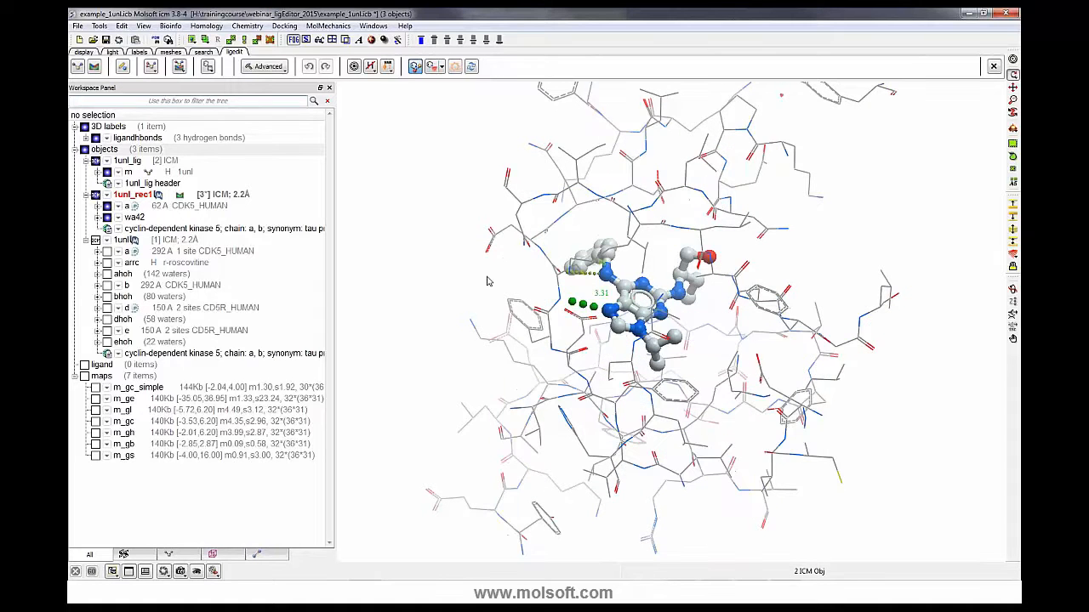
left_click_drag(500, 286, 591, 317)
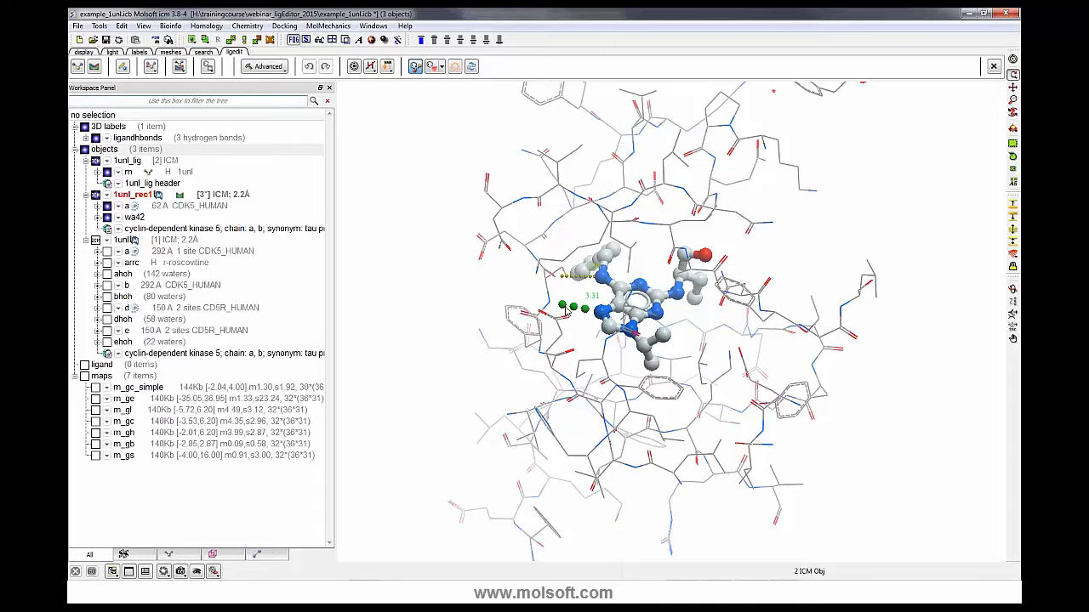
left_click_drag(586, 324, 580, 323)
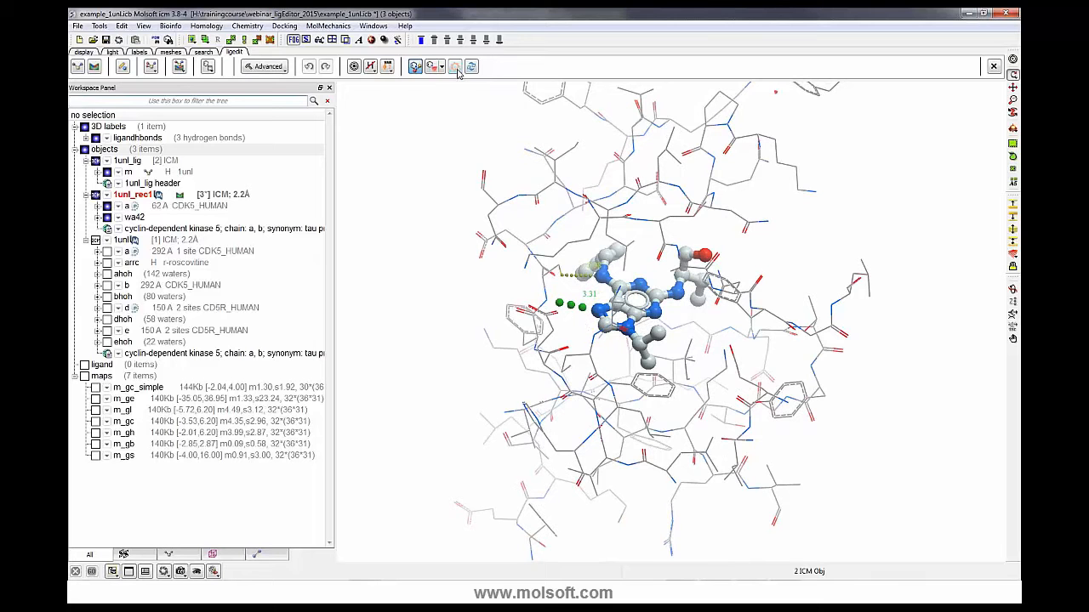
- Toggle the ligand's per-atom score contribution labels on and off
left_click(456, 69)
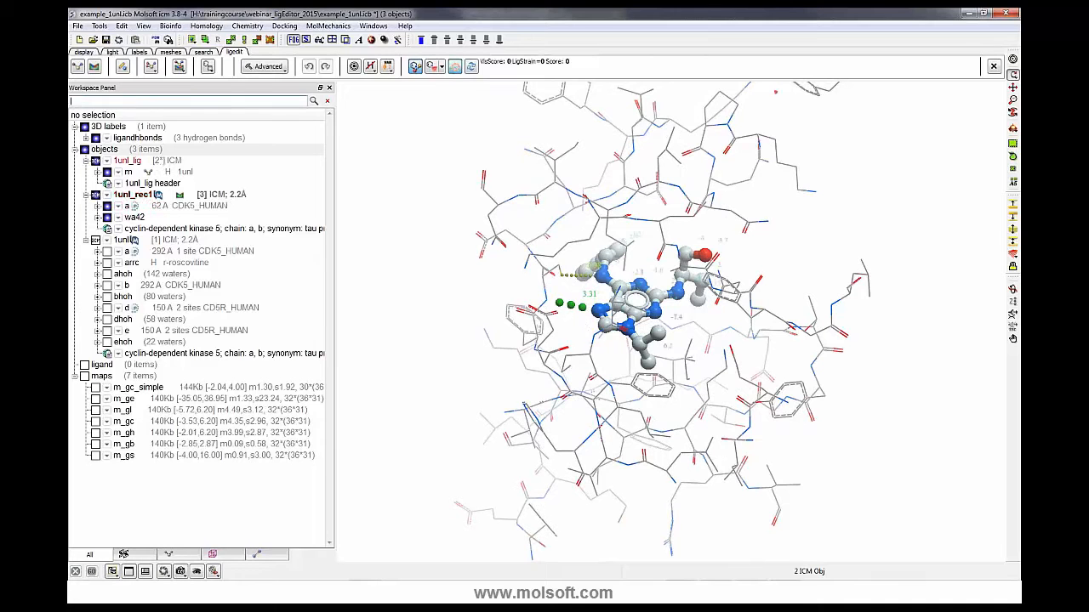
left_click_drag(374, 281, 374, 340)
left_click_drag(717, 324, 694, 328)
left_click_drag(634, 229, 612, 230)
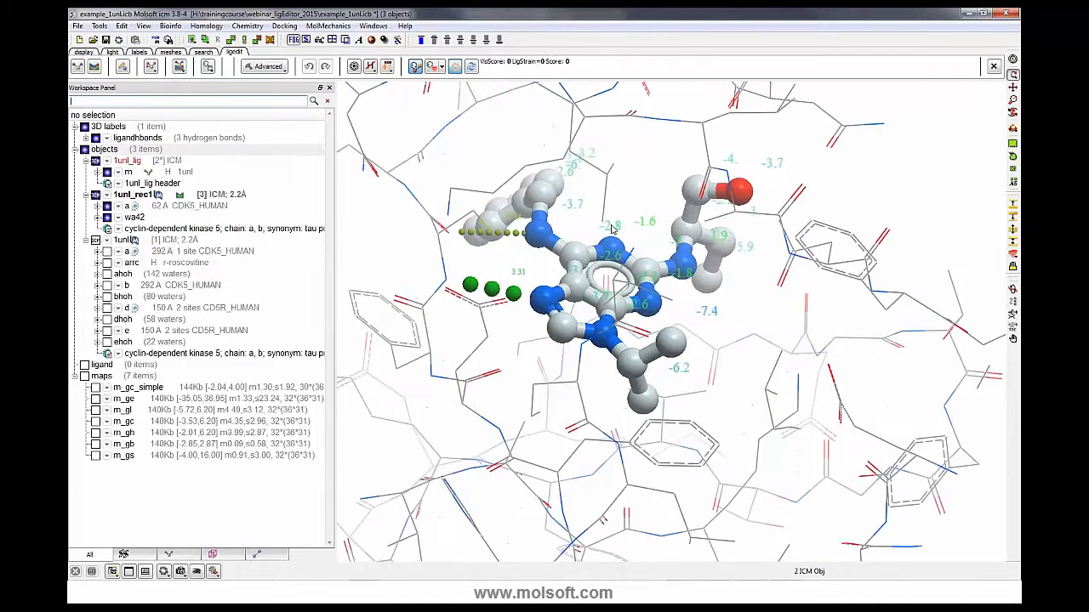
left_click(457, 68)
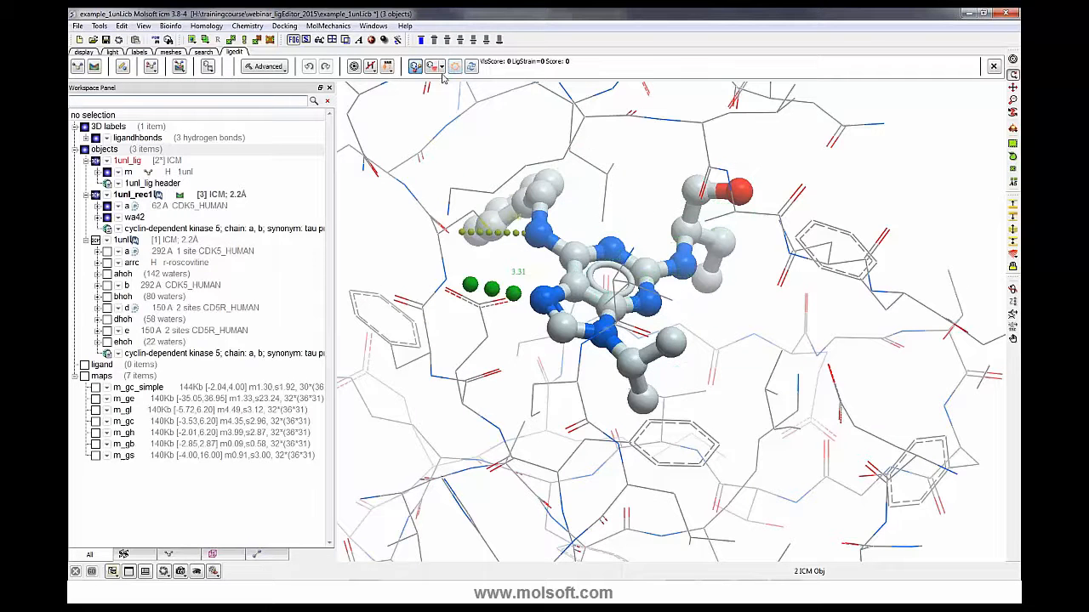
- Turn on the Unsatisfied H-bonds display
left_click(442, 68)
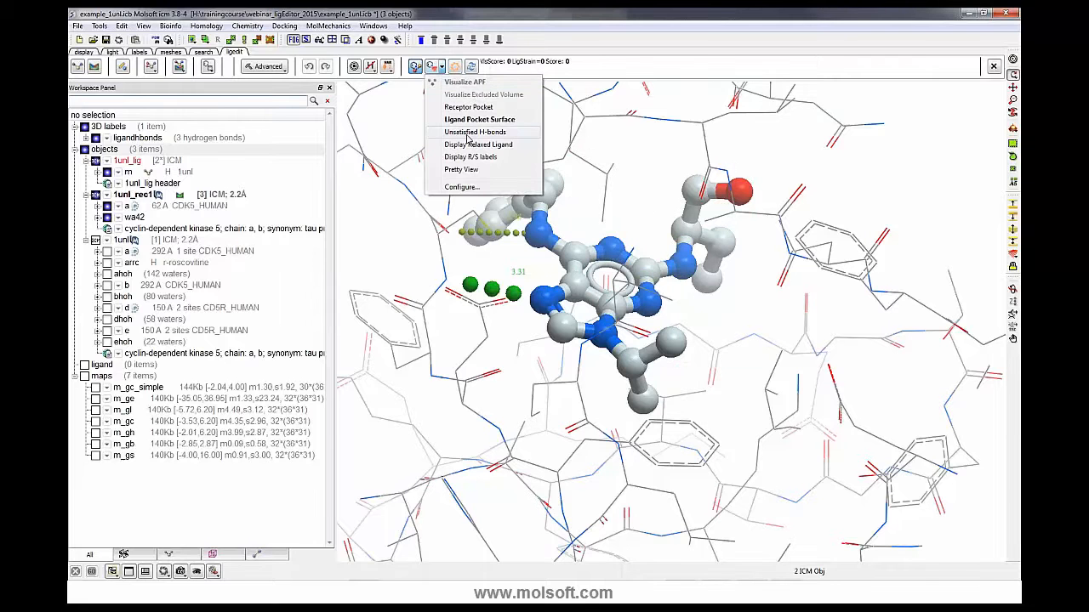
left_click(467, 134)
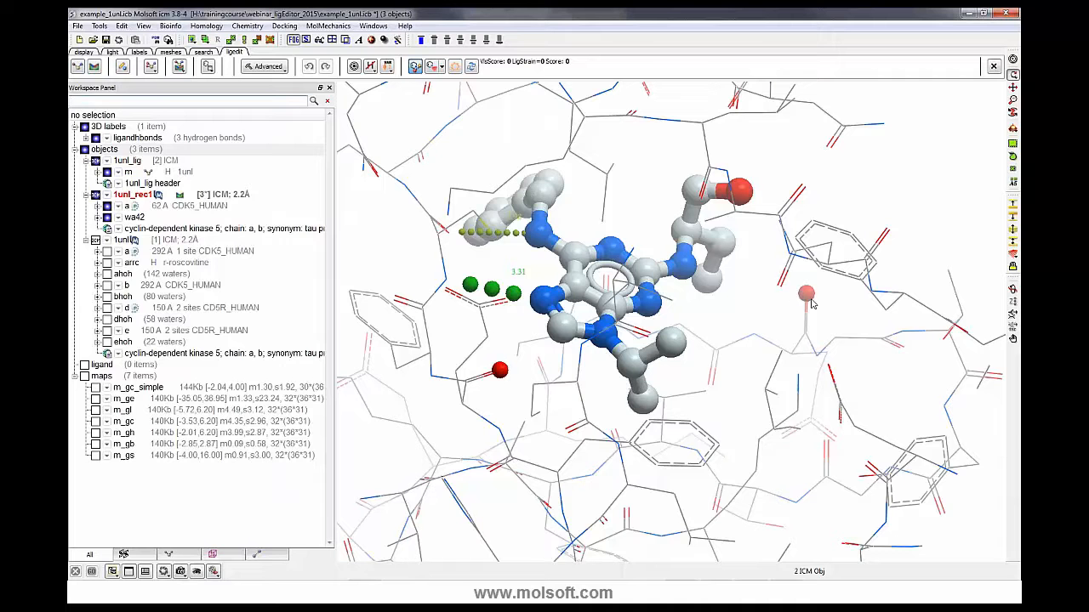
- Turn off the Unsatisfied H-bonds display
left_click(441, 69)
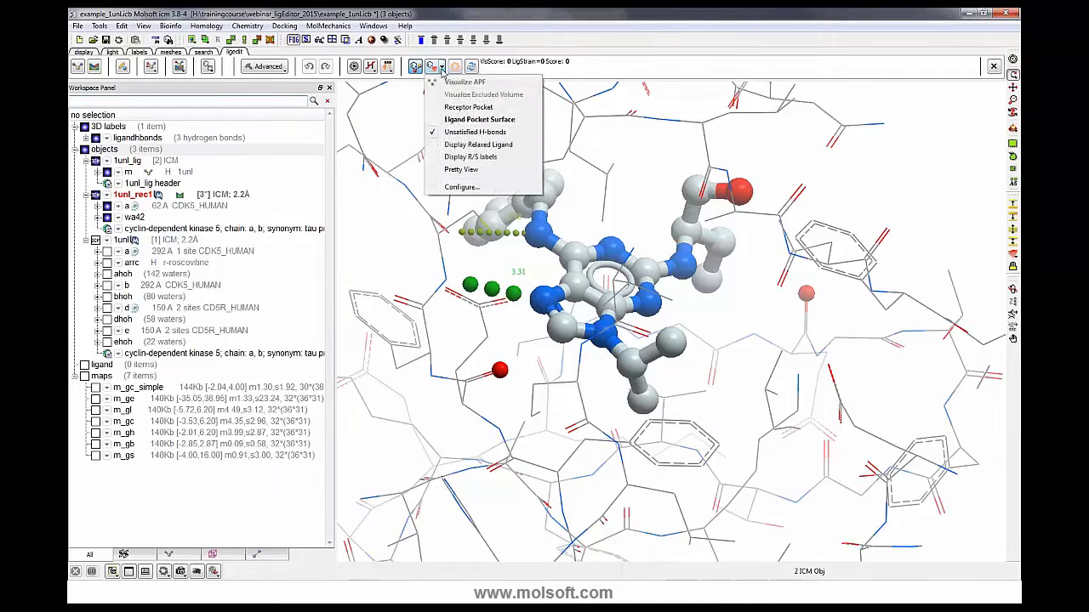
left_click(449, 132)
- Calculate the current ligand's score in the pocket
left_click(442, 67)
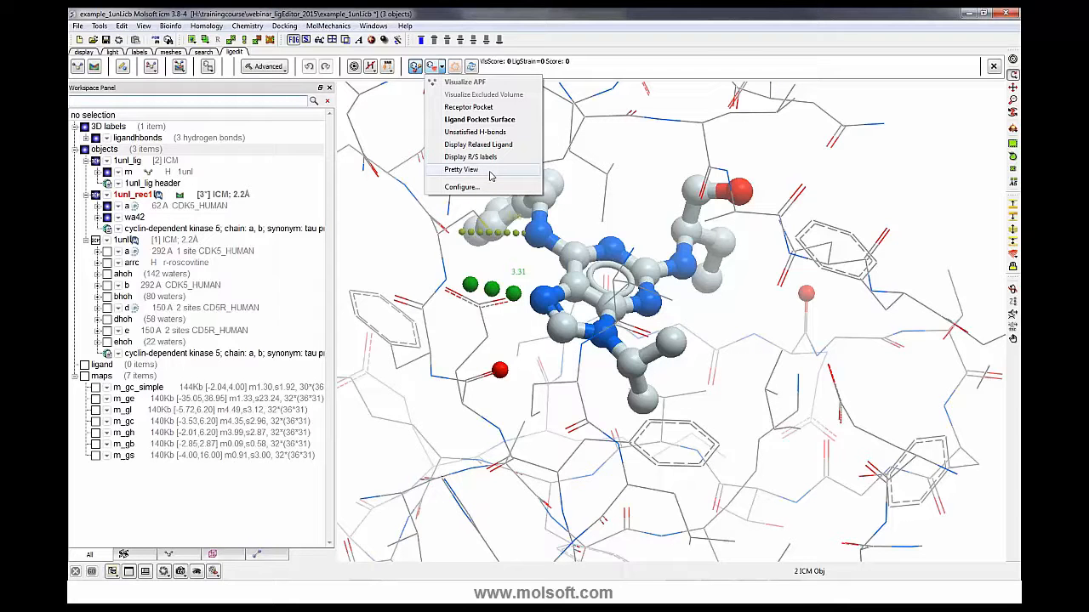
left_click(597, 170)
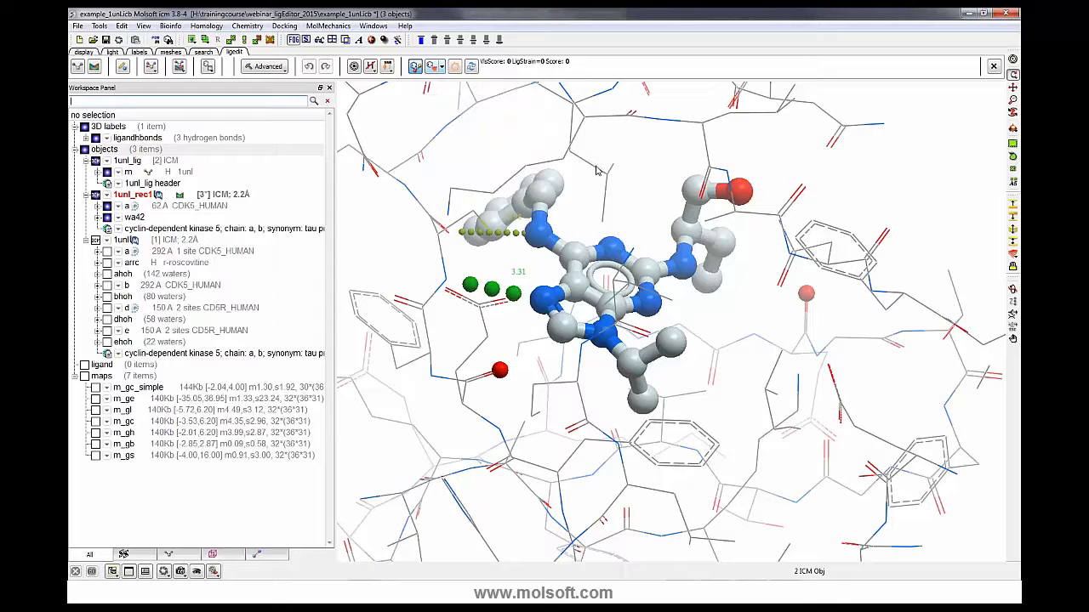
left_click(472, 68)
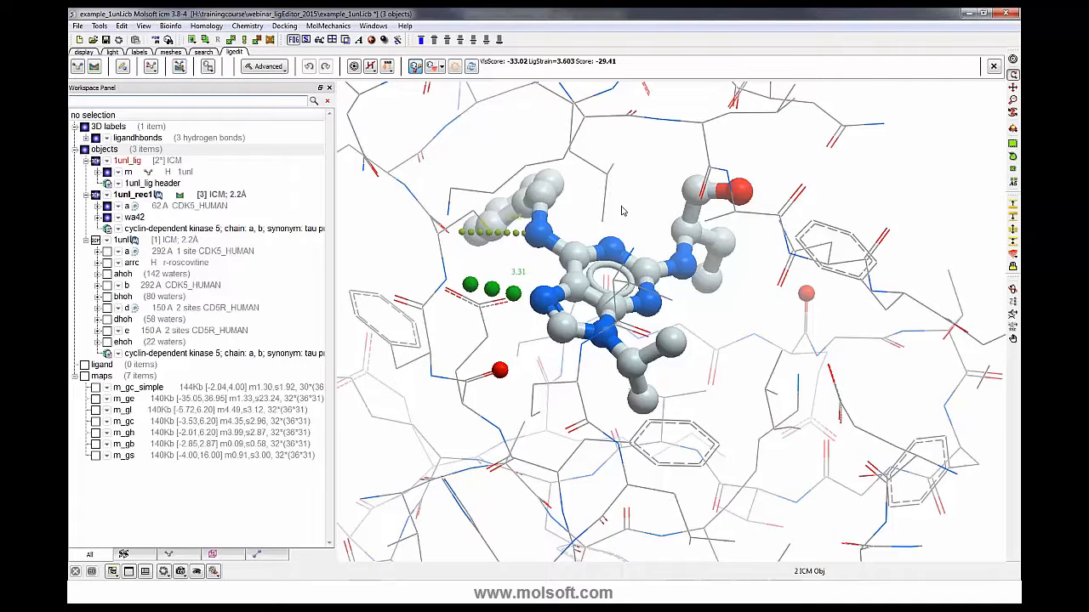
- Display all hydrogens on the ligand and only polar hydrogens on the receptor
left_click_drag(621, 211, 608, 212)
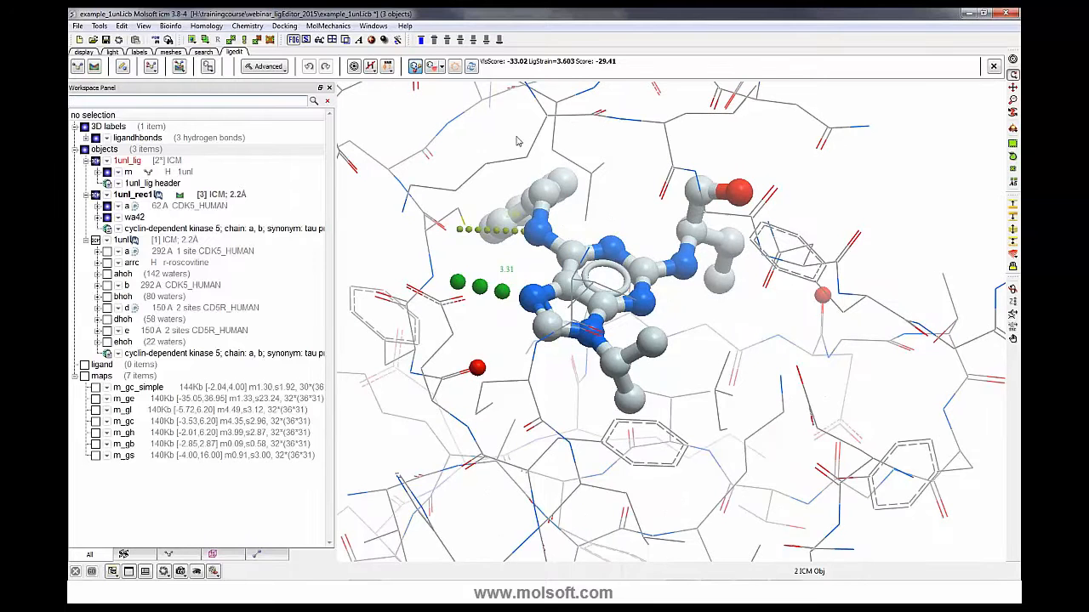
left_click(371, 67)
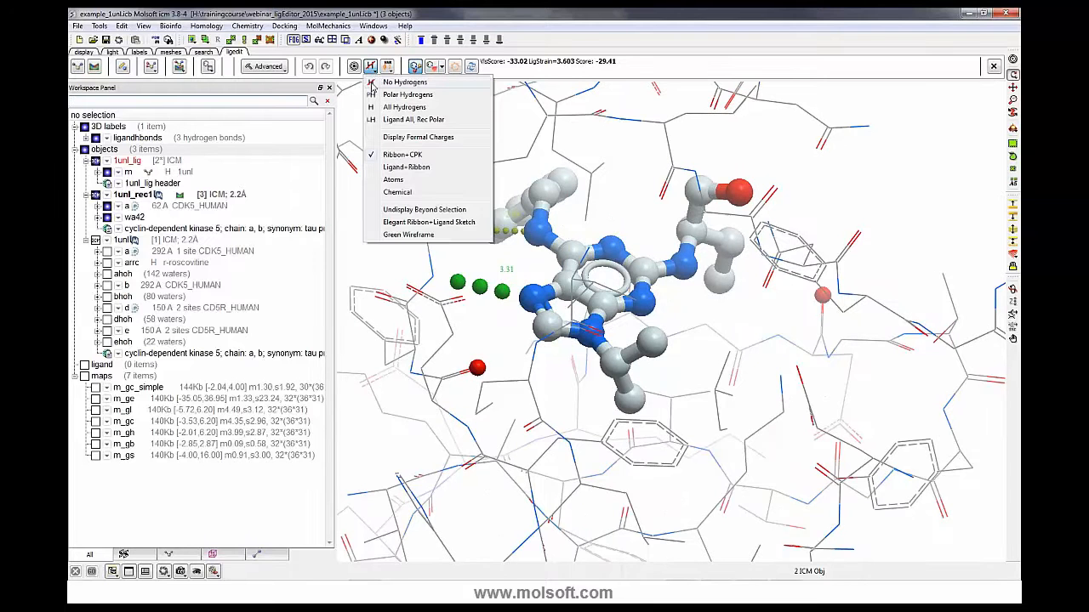
left_click(404, 126)
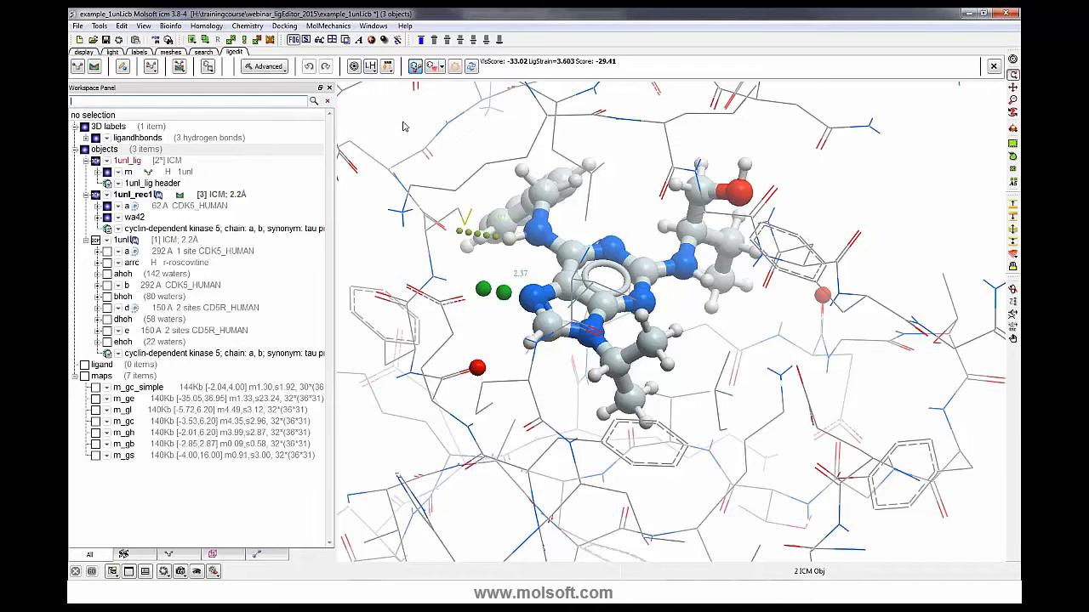
left_click_drag(618, 207, 598, 198)
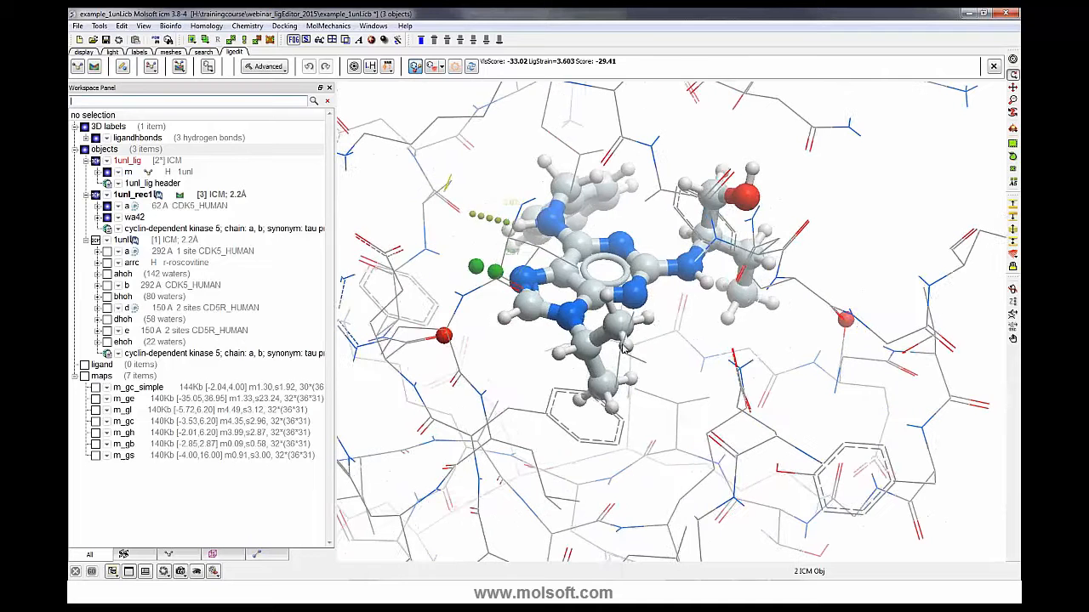
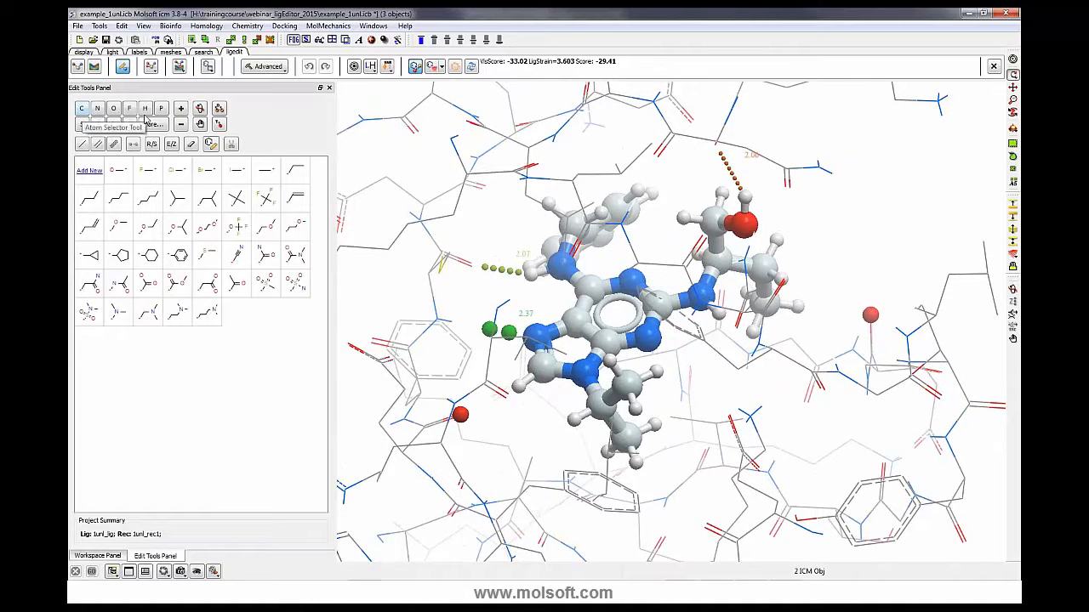
- Change the side-chain hydroxyl oxygen to carbon, then undo the change
left_click(82, 110)
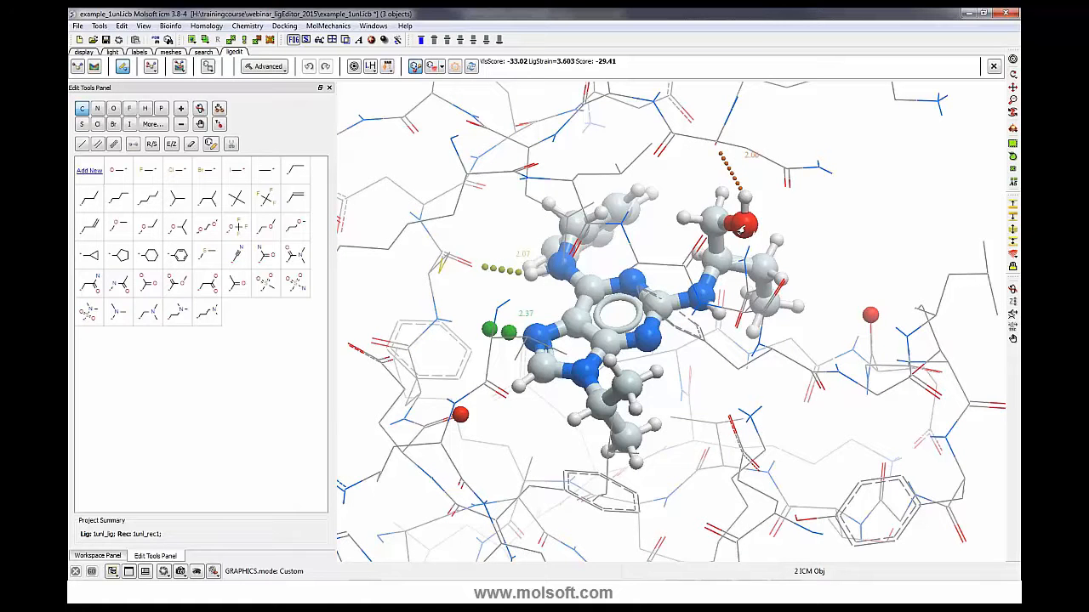
left_click(742, 228)
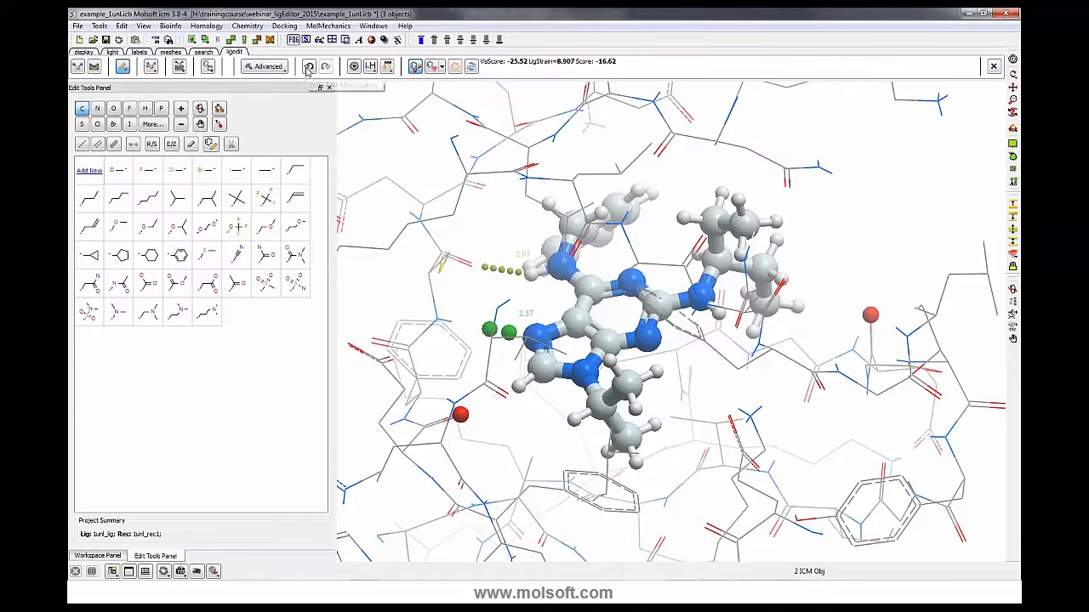
left_click(308, 68)
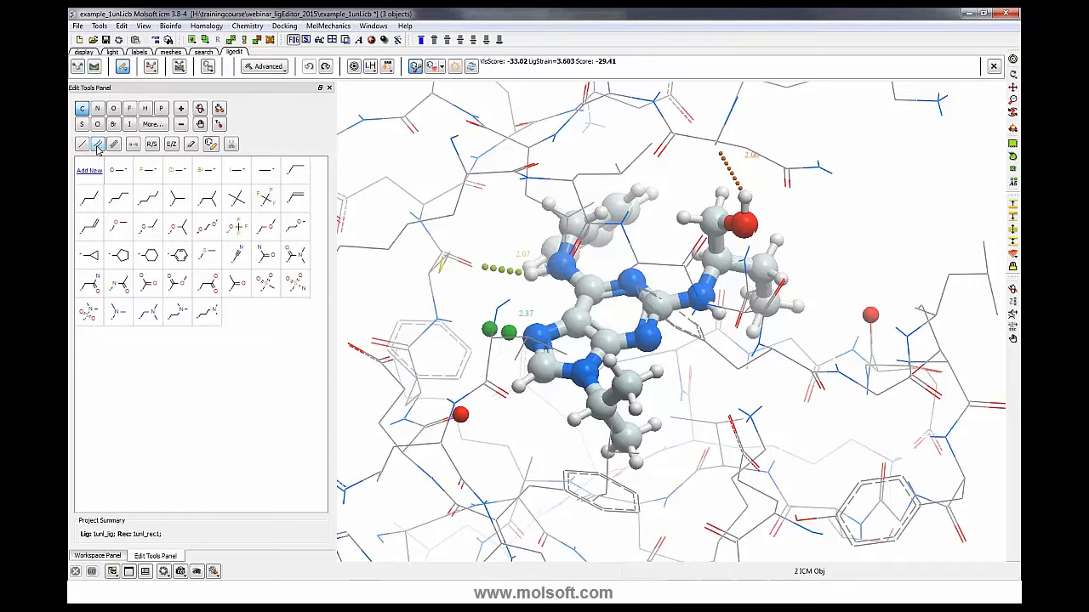
- Convert the hydroxyl C–O bond into a double bond and recalculate the ligand score
left_click(98, 145)
left_click_drag(796, 223, 842, 223)
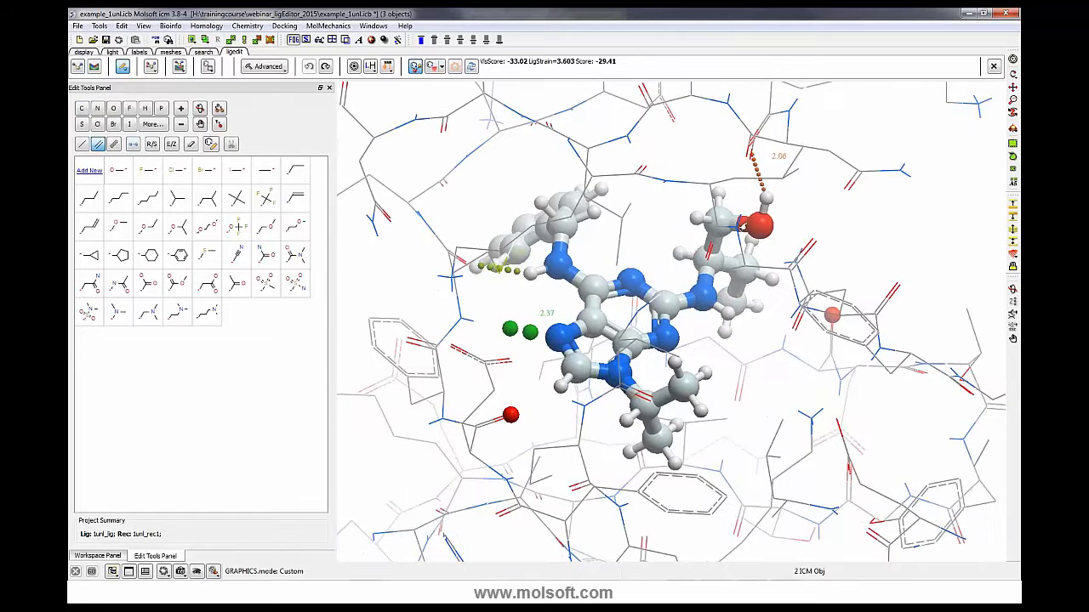
left_click(741, 227)
mouse_move(806, 222)
left_mouse_down()
mouse_move(805, 189)
mouse_move(805, 230)
mouse_move(802, 204)
left_mouse_up()
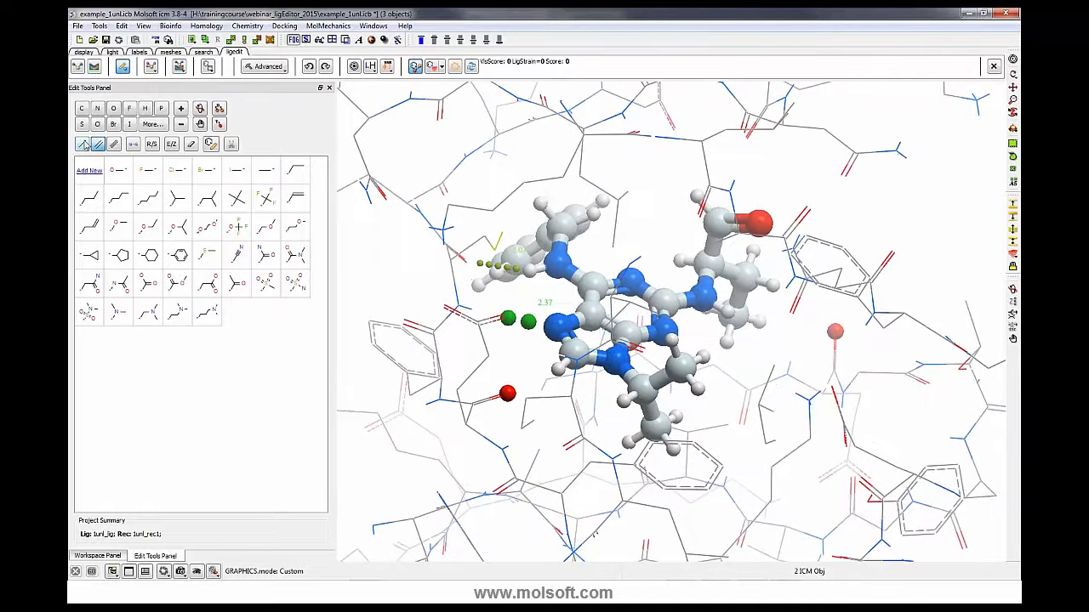
left_click(84, 144)
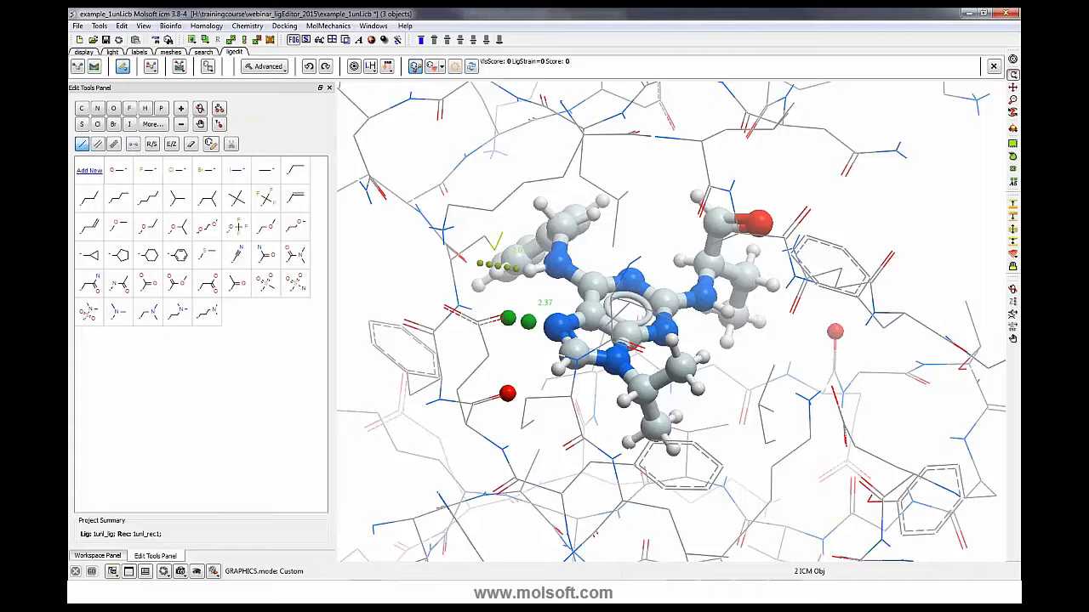
left_click(469, 69)
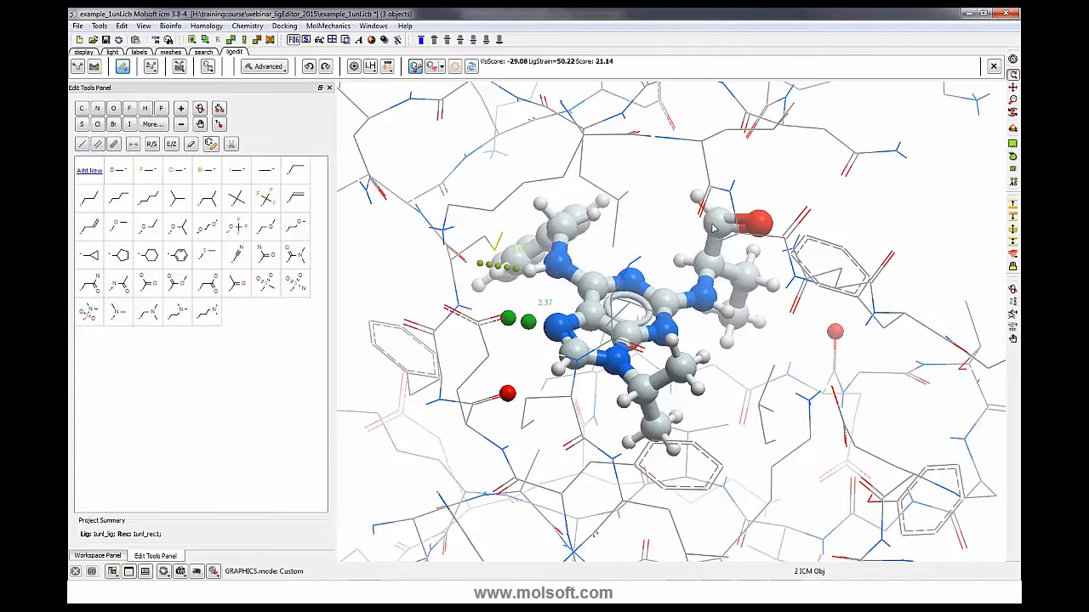
- Undo the double-bond change to restore the hydroxyl group
left_click(83, 146)
left_click(733, 229)
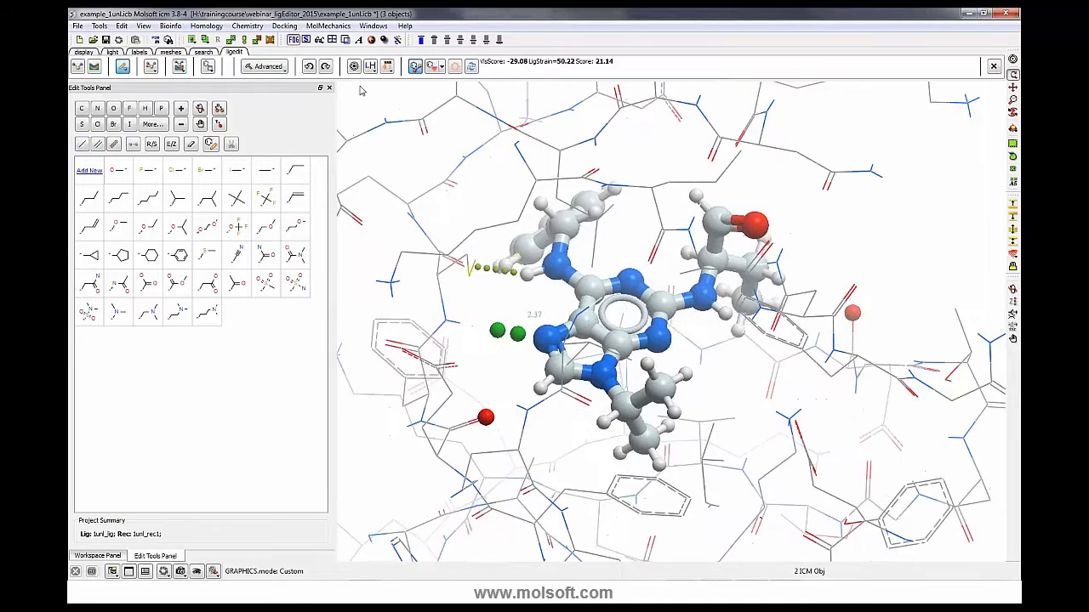
left_click(310, 68)
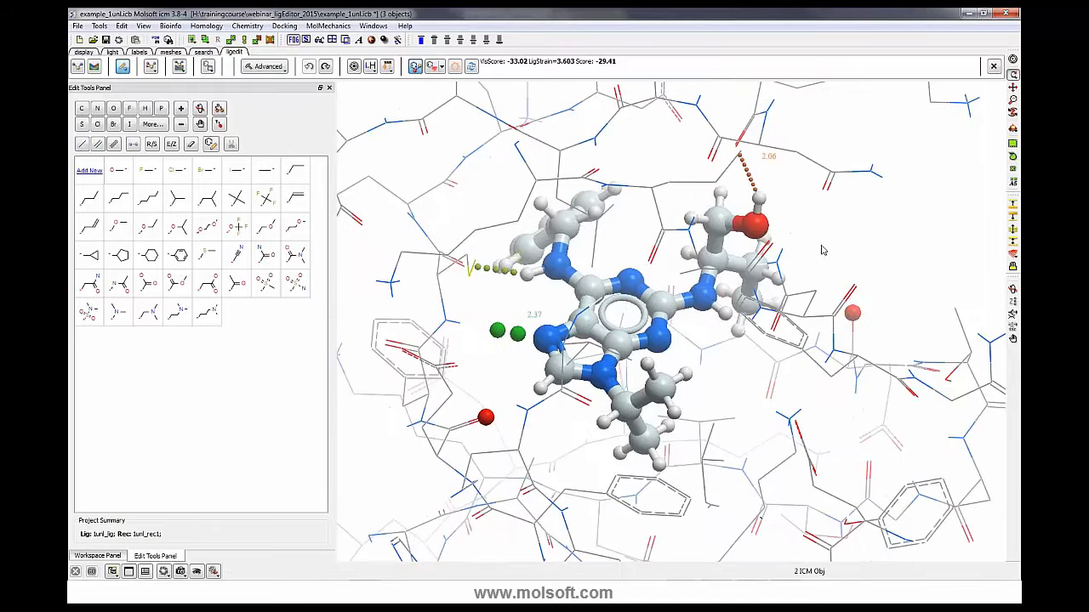
left_click_drag(821, 245, 799, 225)
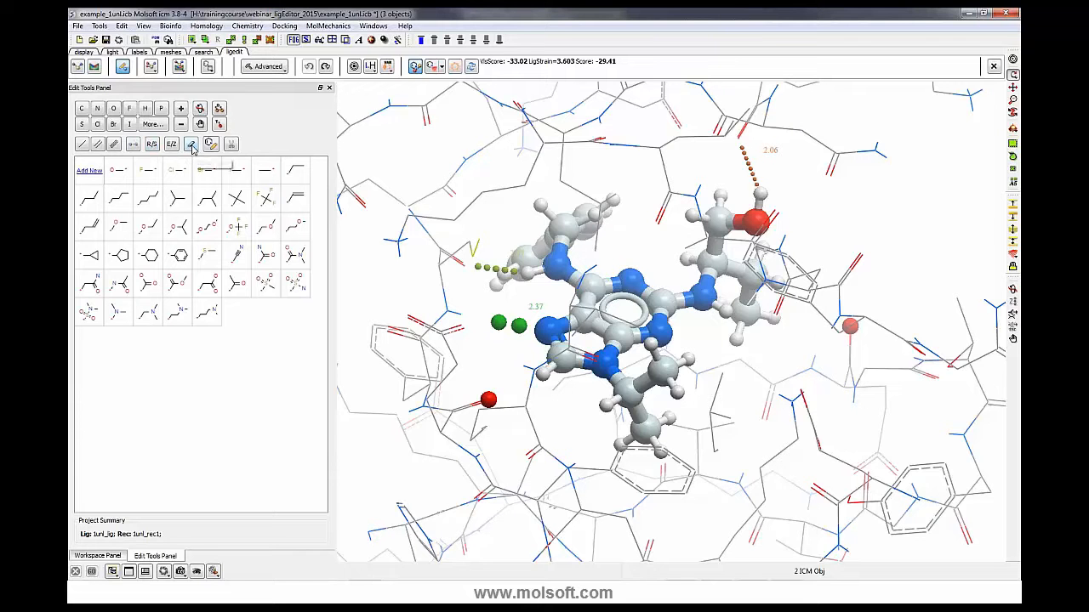
- Remove the hydroxyl oxygen, rescore the ligand, and undo the removal
left_click(191, 145)
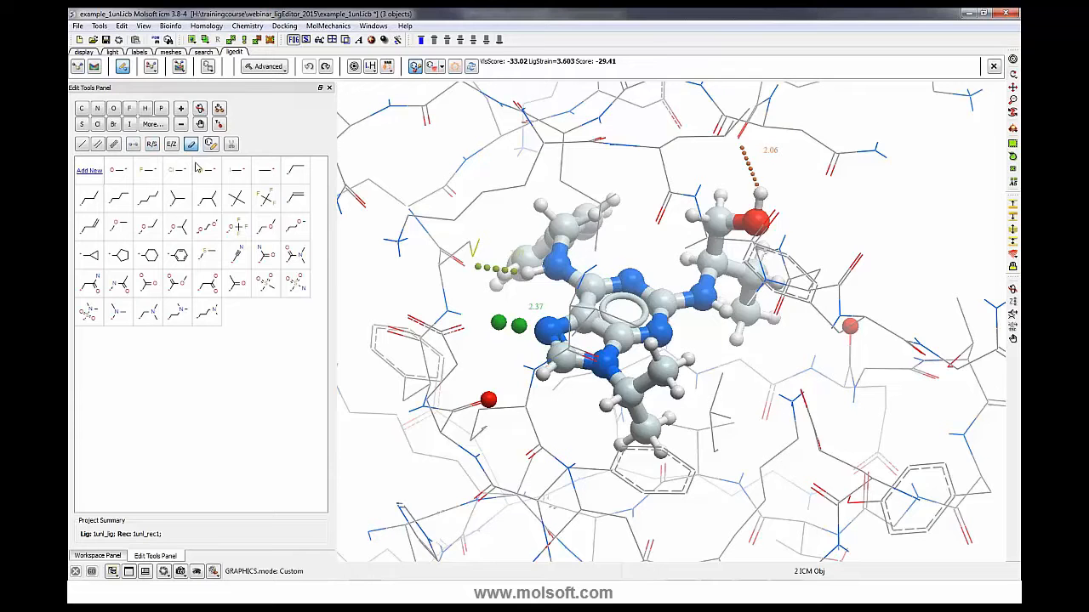
left_click(751, 223)
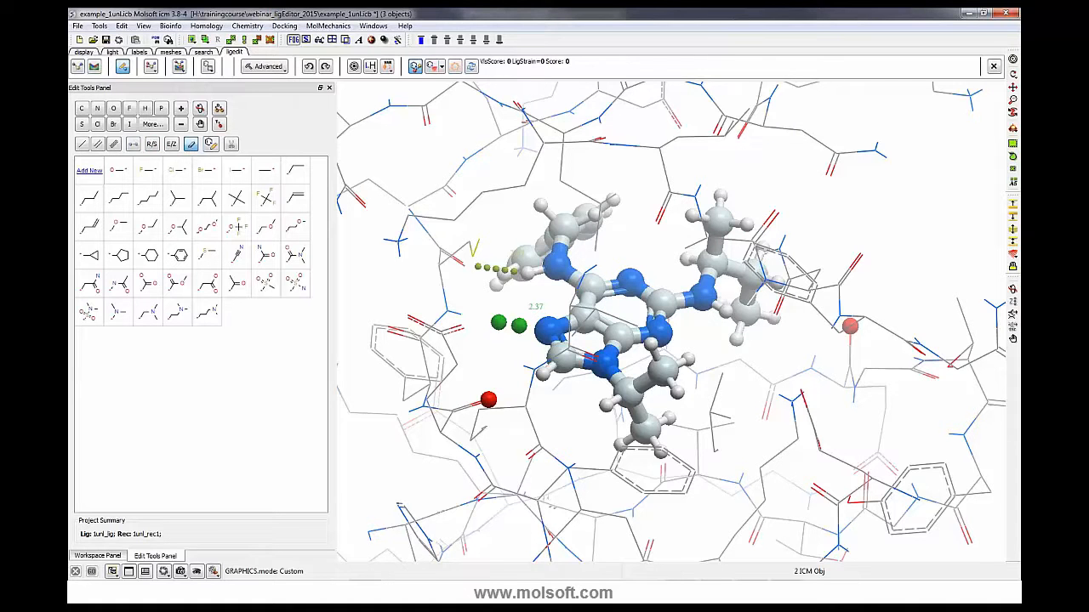
left_click(471, 68)
left_click(308, 67)
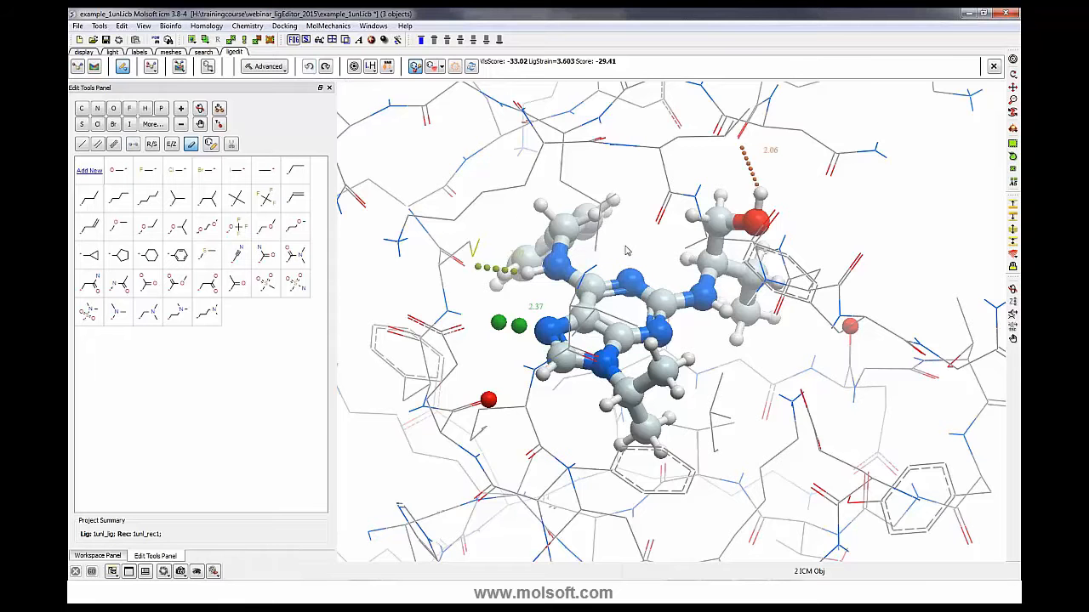
mouse_move(627, 250)
left_mouse_down()
mouse_move(644, 244)
mouse_move(632, 232)
left_mouse_up()
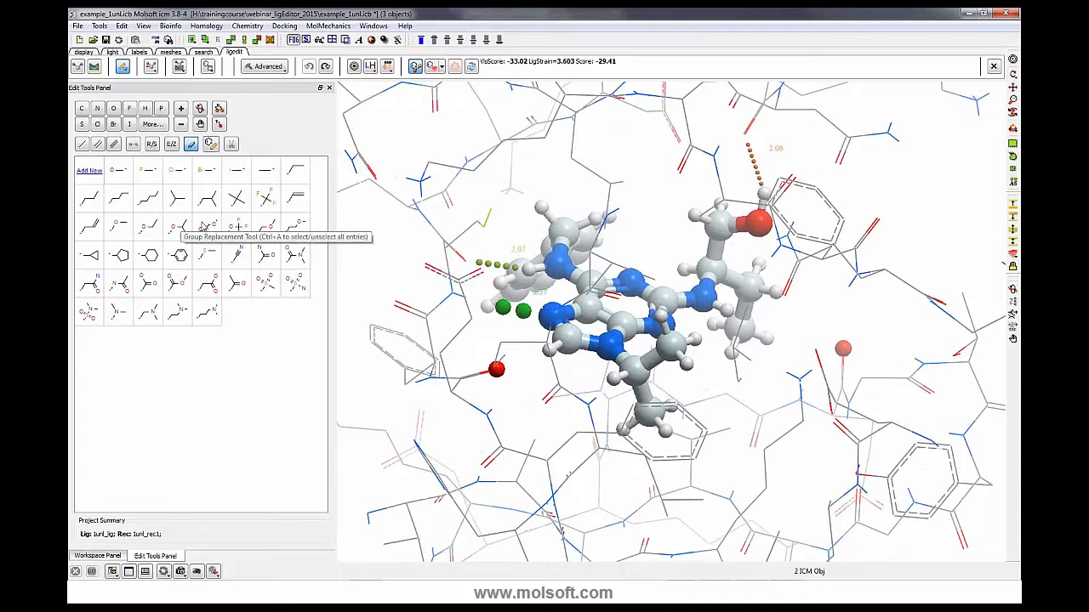
- Display the ligand pocket surface around the bound ligand
left_click(442, 70)
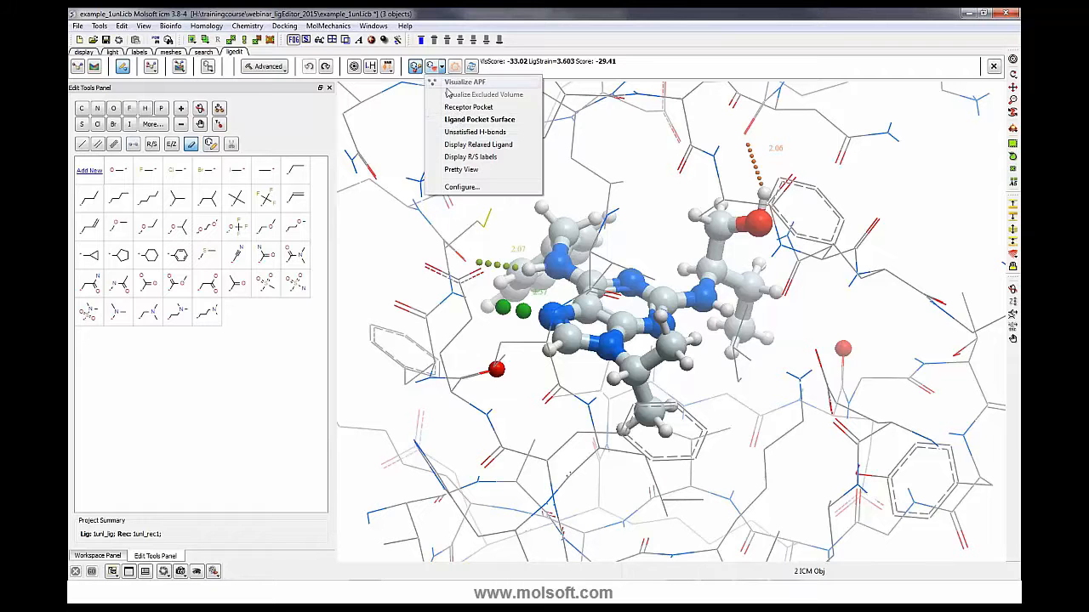
left_click(458, 125)
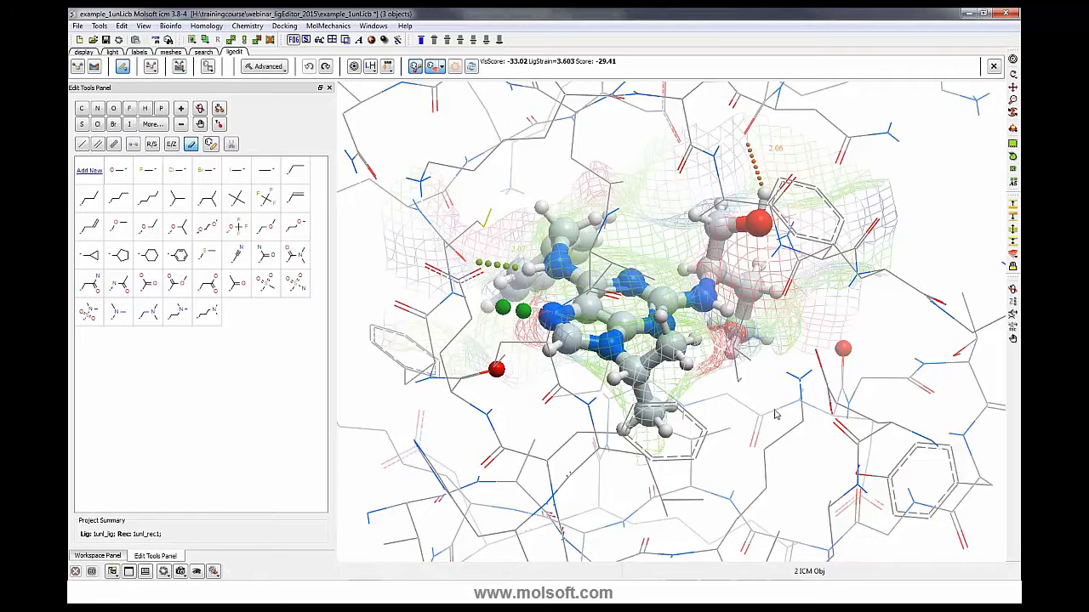
left_click_drag(775, 414, 869, 442)
- Examine the ligand pocket surface around the ligand from several angles
left_click(414, 68)
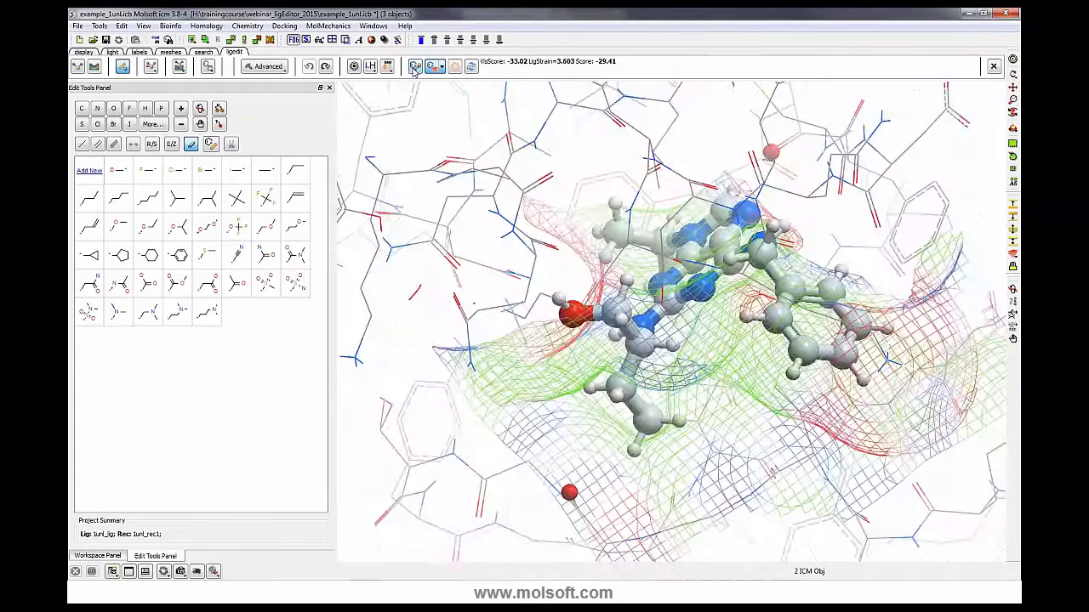
left_click(414, 68)
left_click_drag(720, 338, 834, 358)
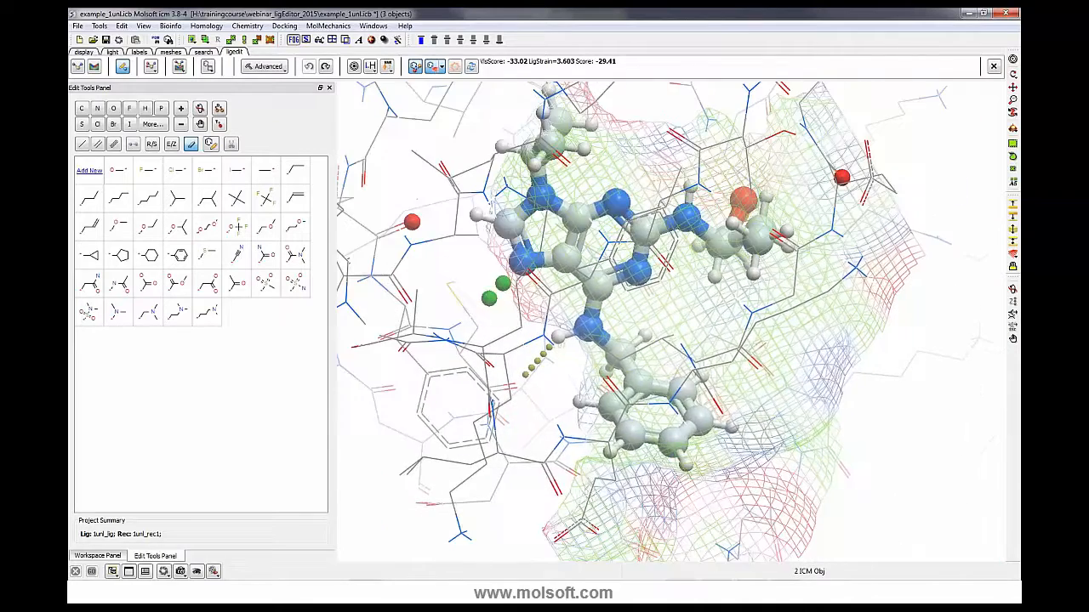
left_click_drag(504, 419, 510, 295)
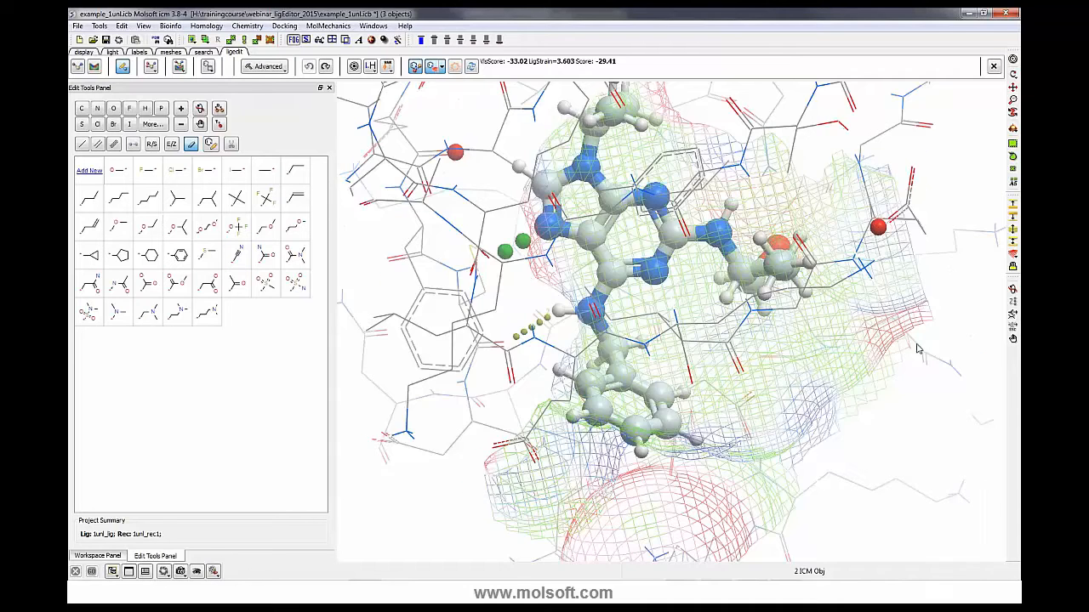
left_click_drag(917, 348, 931, 488)
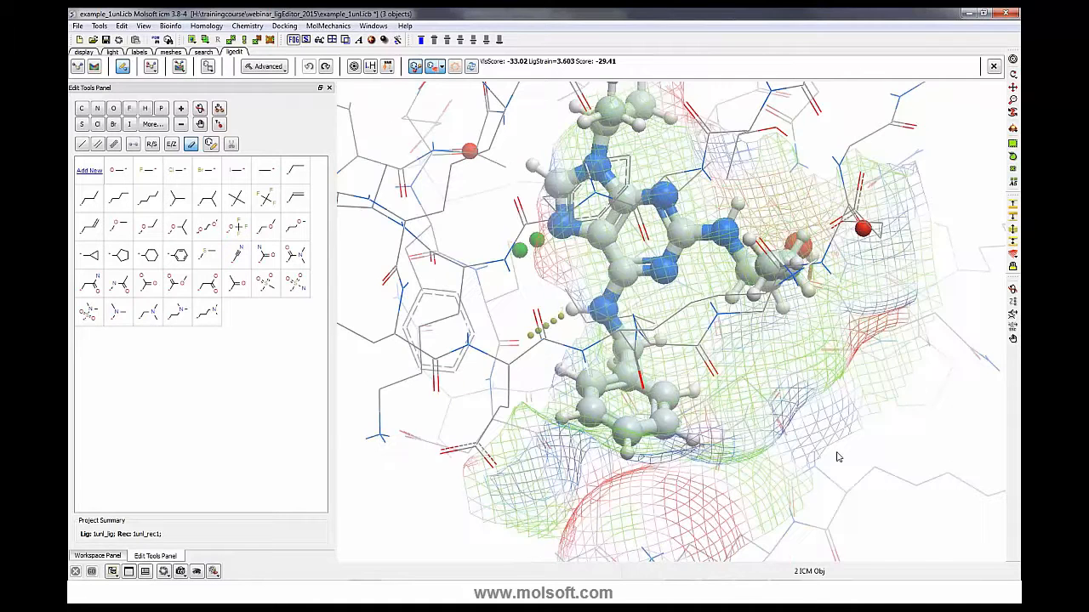
left_click_drag(837, 458, 837, 333)
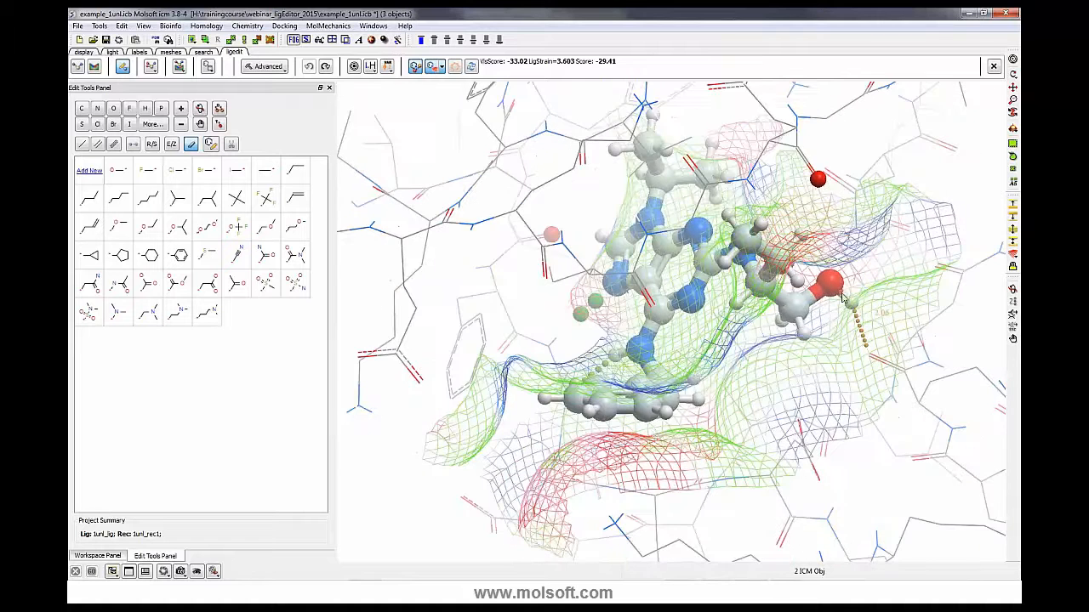
- Run group replacement on a phenyl ring hydrogen to enumerate substituent analogues into a modifiers table
left_click_drag(655, 430, 661, 424)
left_click(661, 424)
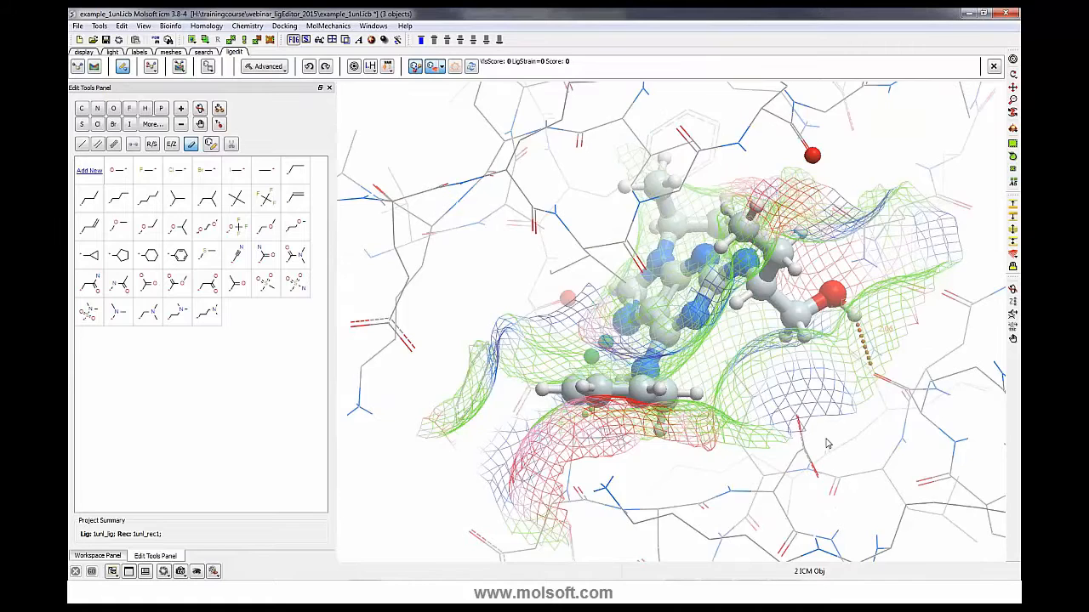
left_click_drag(827, 443, 818, 485)
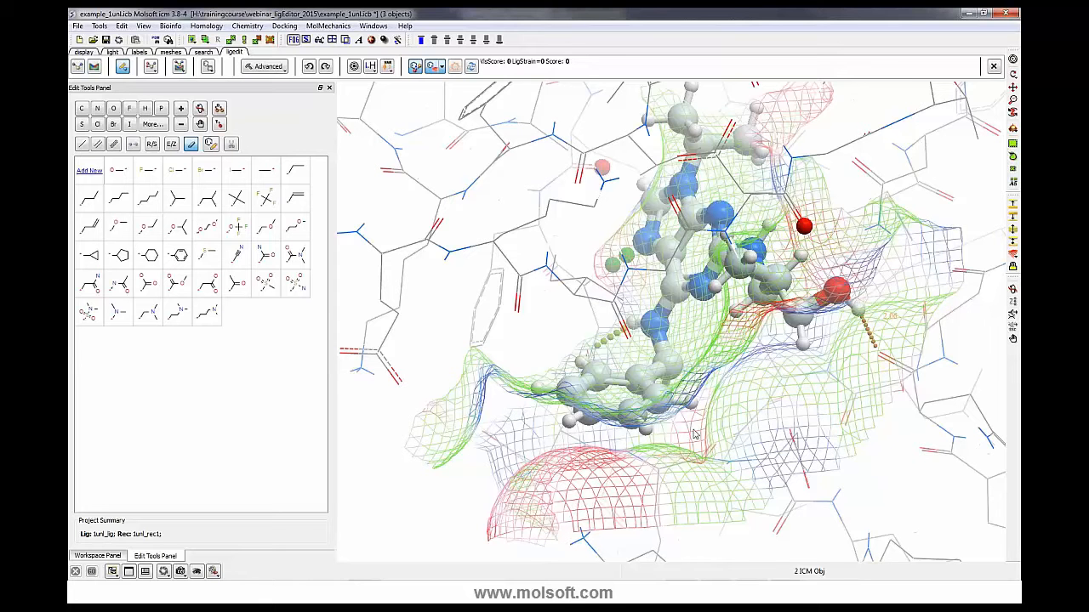
left_click_drag(702, 440, 703, 428)
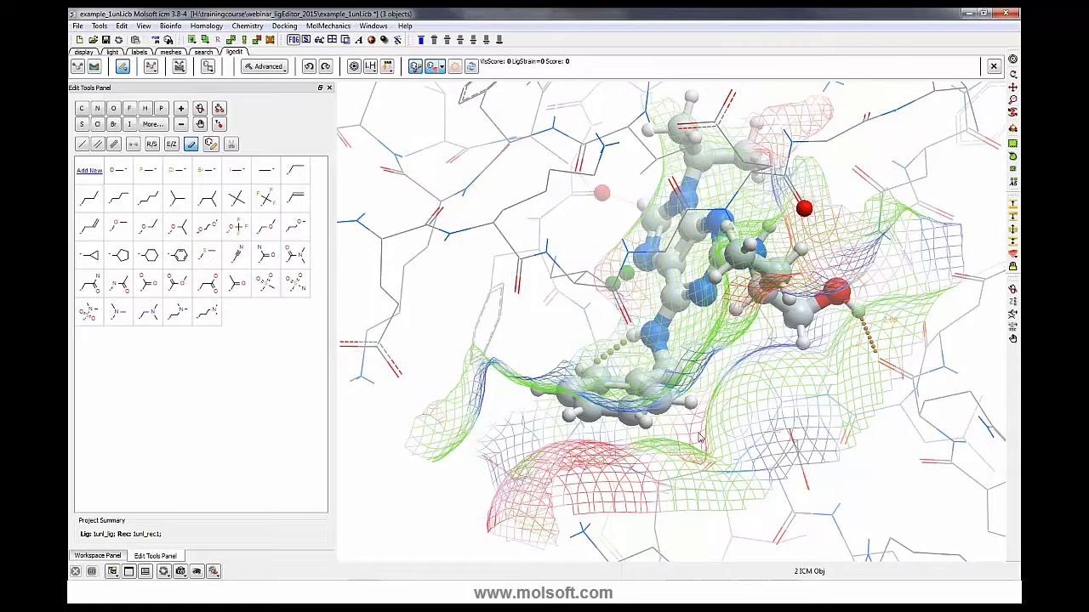
left_click_drag(706, 436, 723, 466)
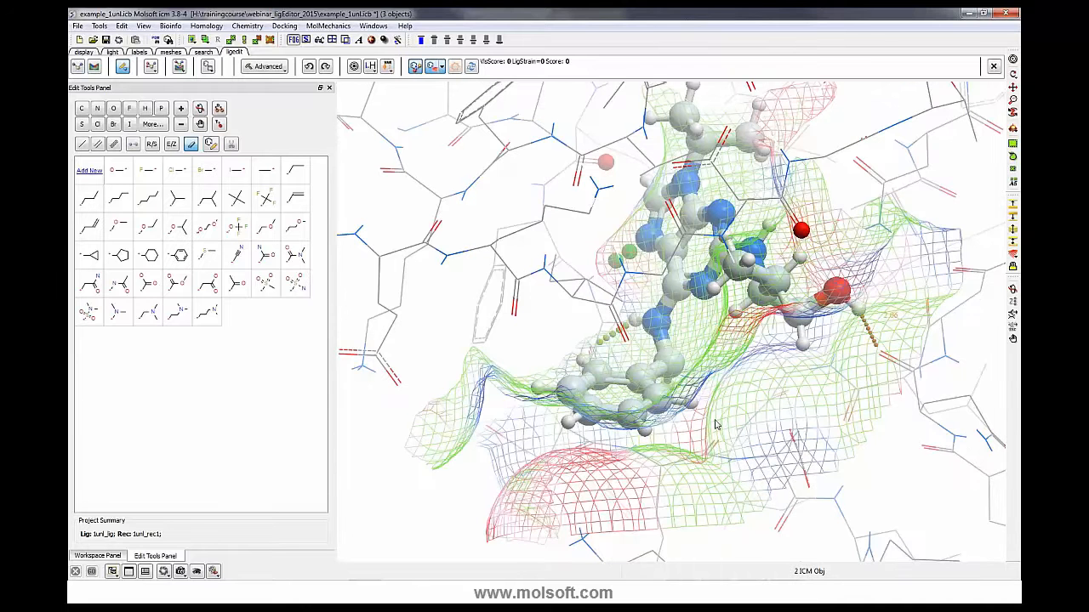
mouse_move(797, 422)
left_mouse_down()
mouse_move(804, 428)
mouse_move(783, 413)
left_mouse_up()
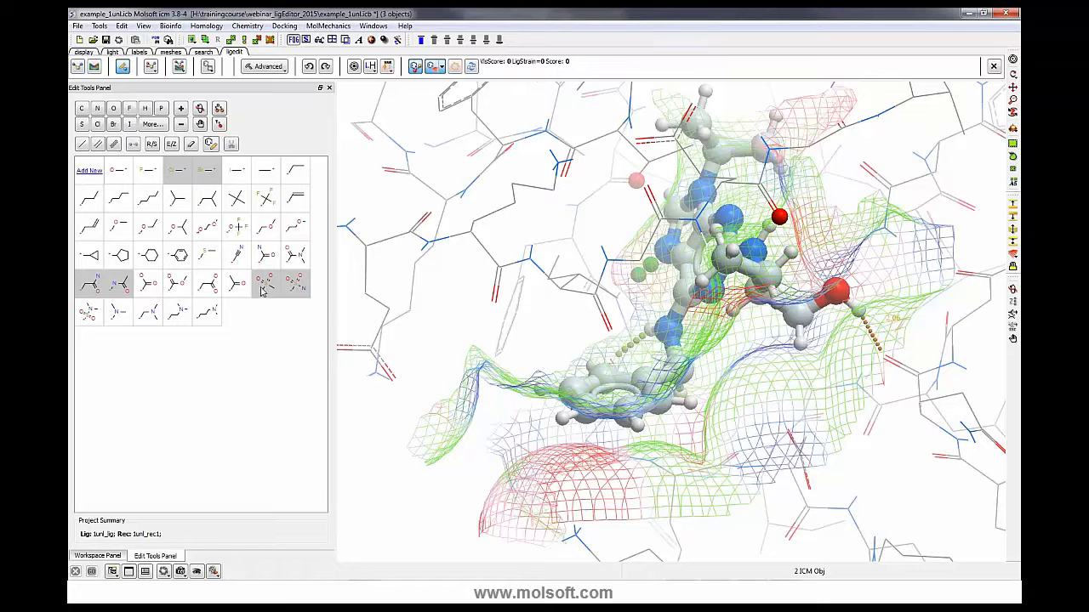
left_click(686, 405)
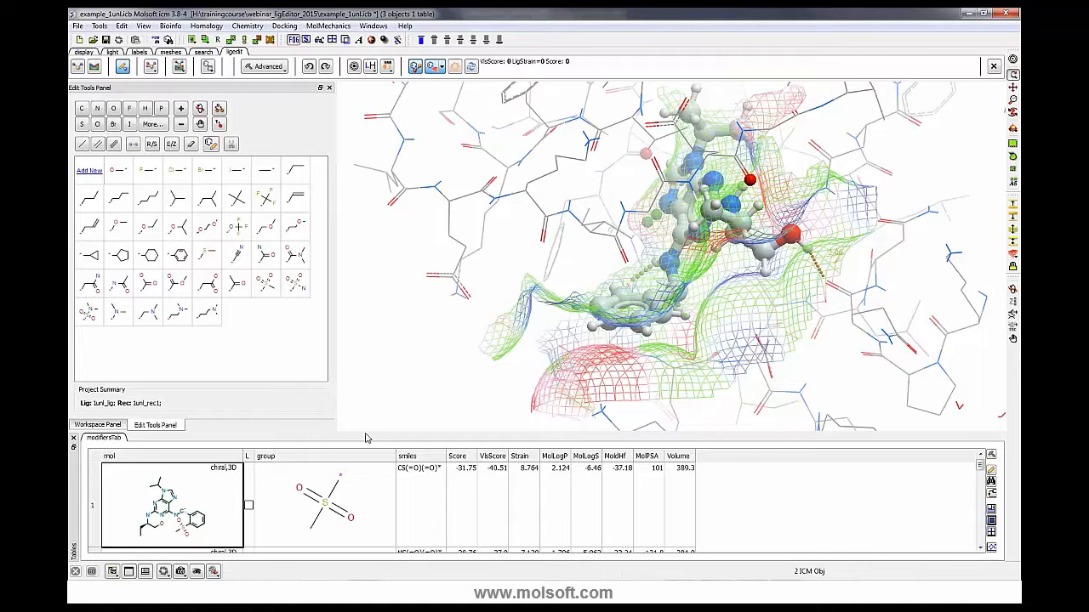
- Load the methylsulfonyl-substituted analogue from the modifiers table into the pocket and inspect it
left_click_drag(368, 433, 373, 416)
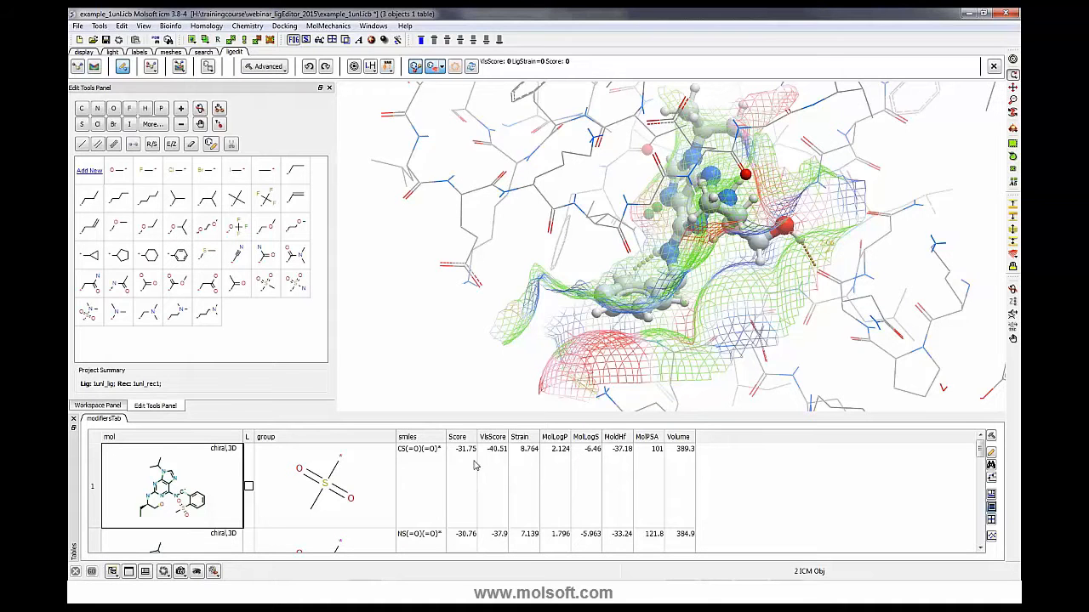
left_click(357, 476)
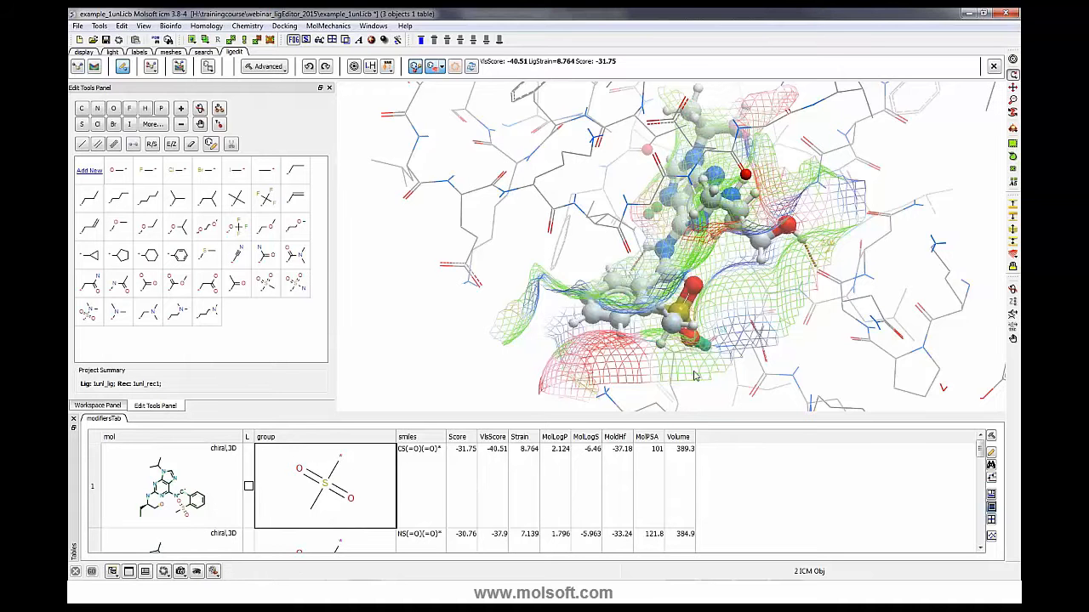
left_click_drag(677, 358, 668, 330)
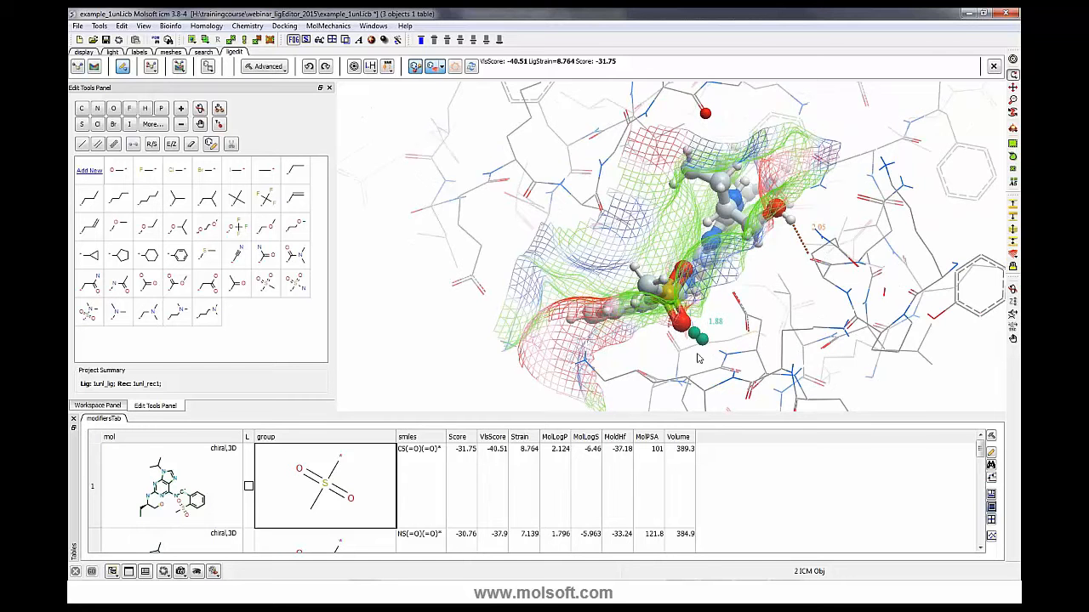
left_click_drag(717, 361, 687, 347)
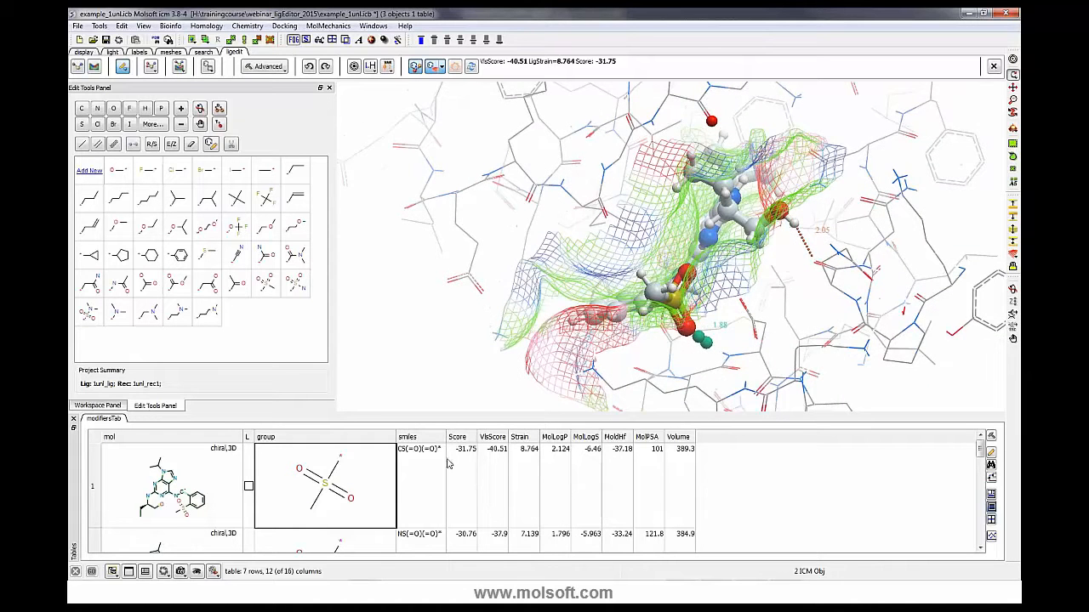
- Load the sulfonamide-substituted analogue from the modifiers table into the pocket
scroll(434, 473, "down", 1)
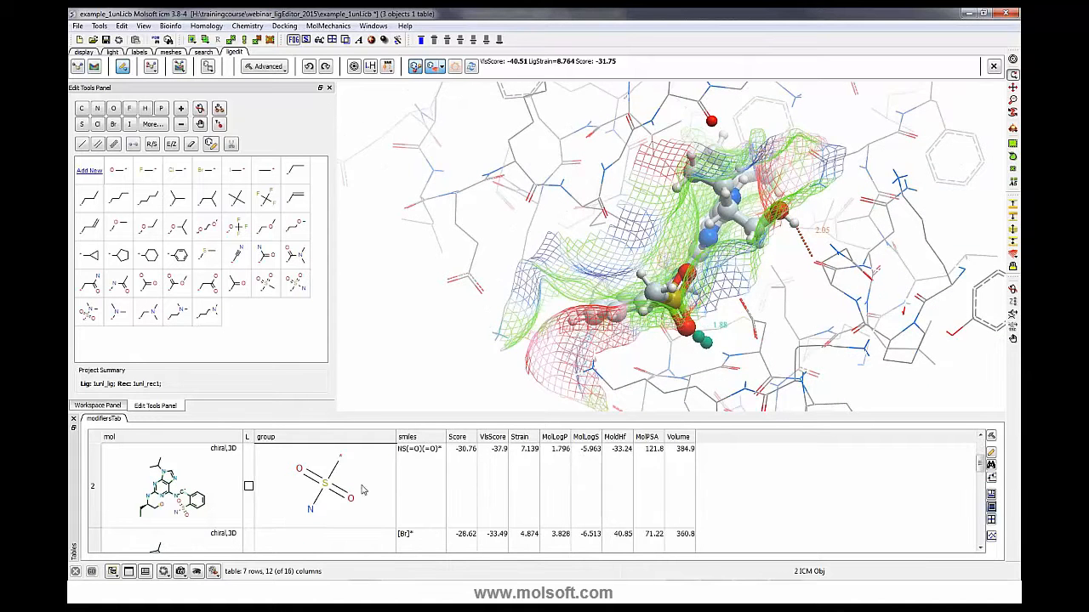
left_click(345, 485)
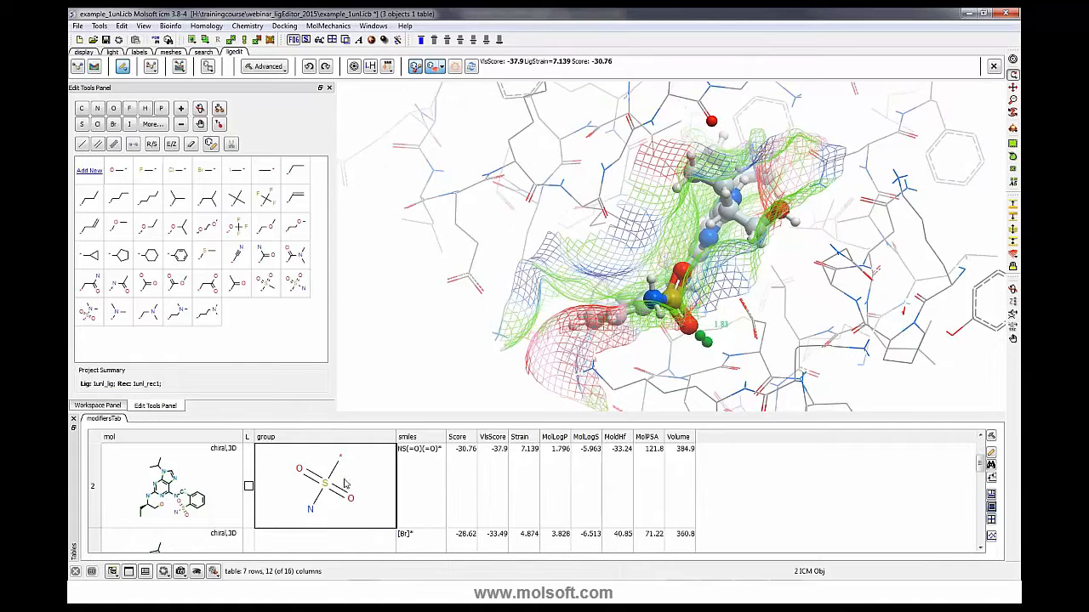
mouse_move(459, 348)
left_mouse_down()
mouse_move(481, 373)
mouse_move(445, 359)
mouse_move(476, 358)
mouse_move(474, 344)
mouse_move(459, 357)
mouse_move(450, 327)
mouse_move(477, 337)
mouse_move(471, 323)
mouse_move(447, 315)
mouse_move(456, 327)
left_mouse_up()
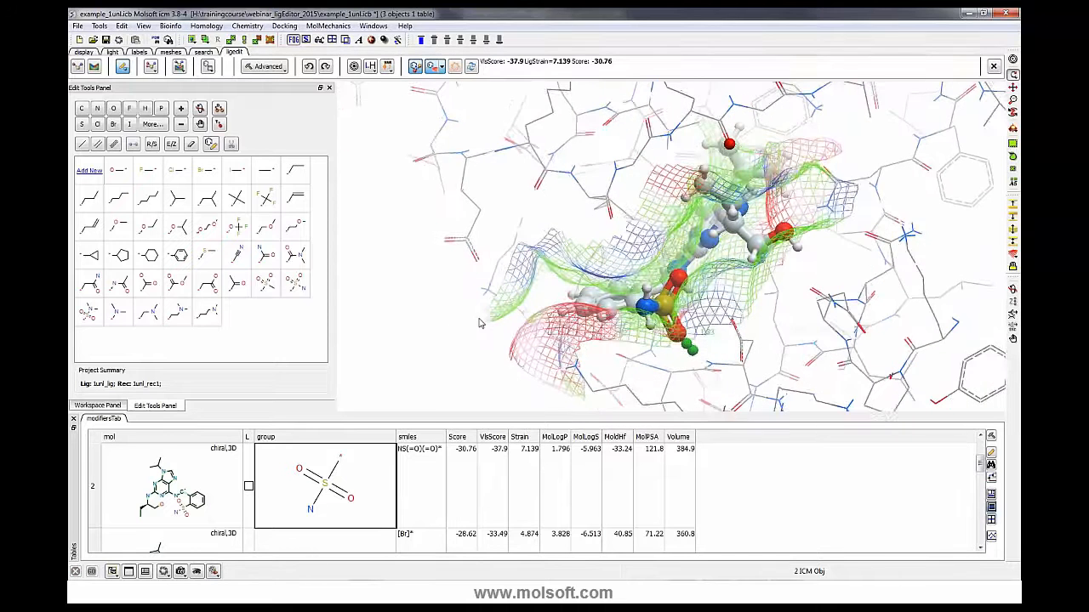
- Load the bromo-substituted analogue from the modifiers table into the pocket
scroll(381, 467, "down", 1)
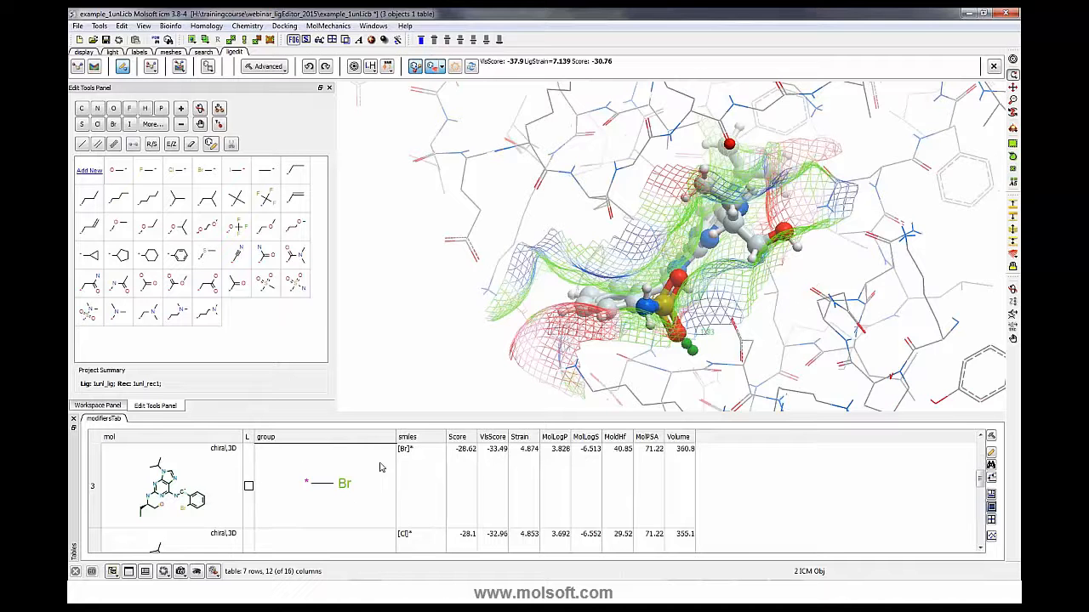
left_click(355, 484)
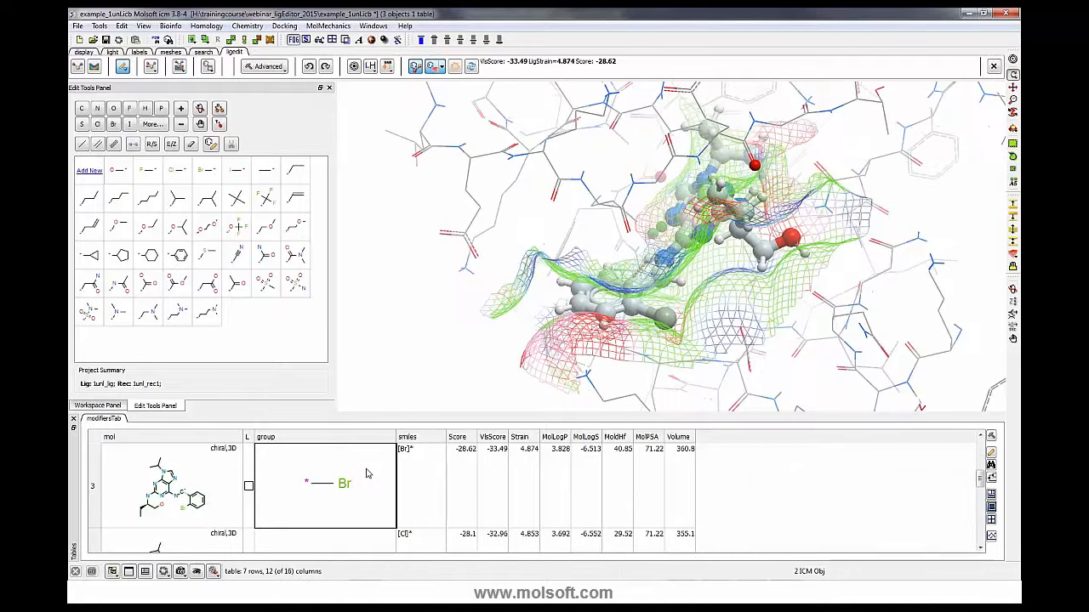
- Browse the modifiers table analogues and reload the sulfonamide-substituted analogue into the pocket
scroll(367, 472, "down", 2)
scroll(366, 473, "down", 2)
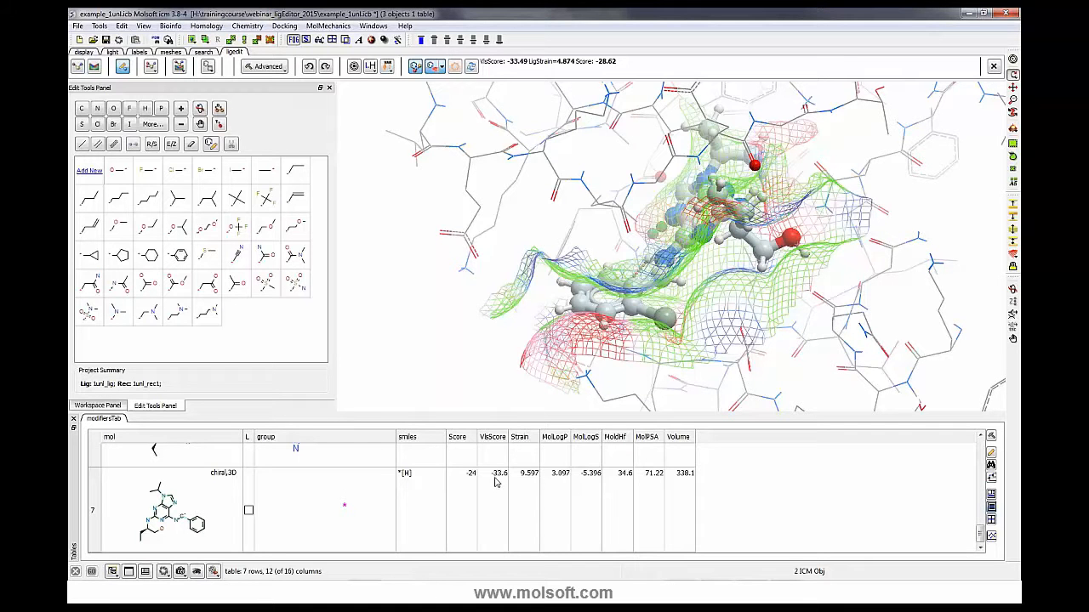
scroll(500, 479, "up", 6)
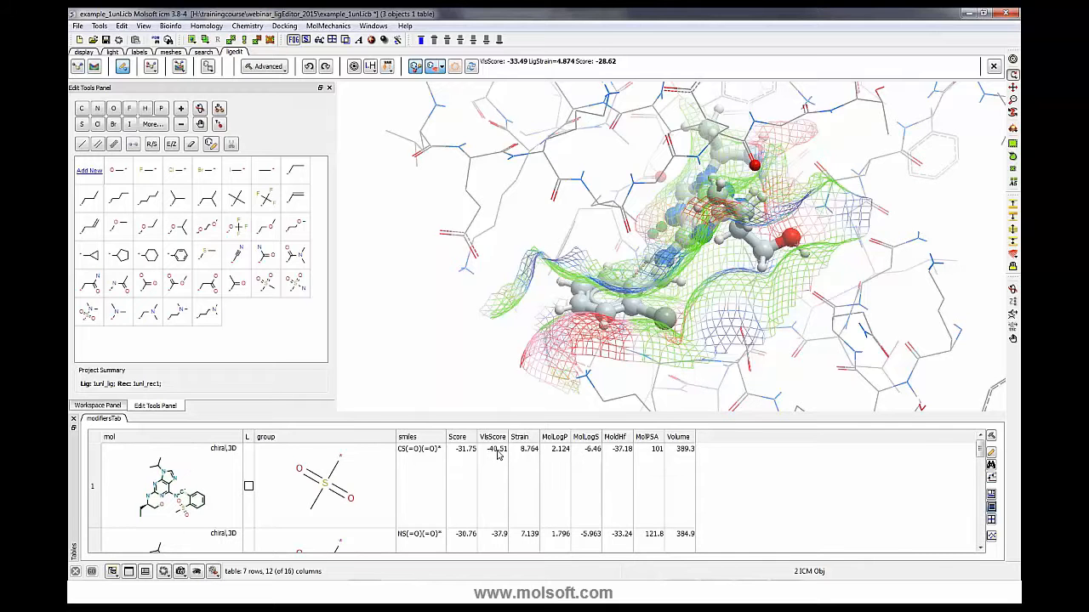
scroll(352, 503, "down", 1)
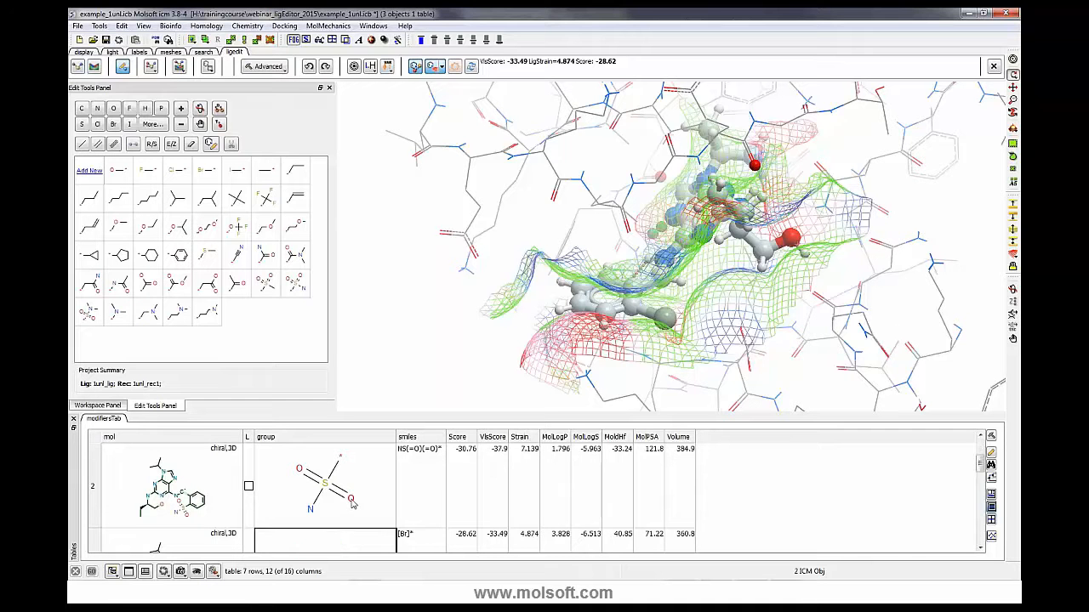
scroll(348, 510, "down", 1)
scroll(350, 498, "up", 2)
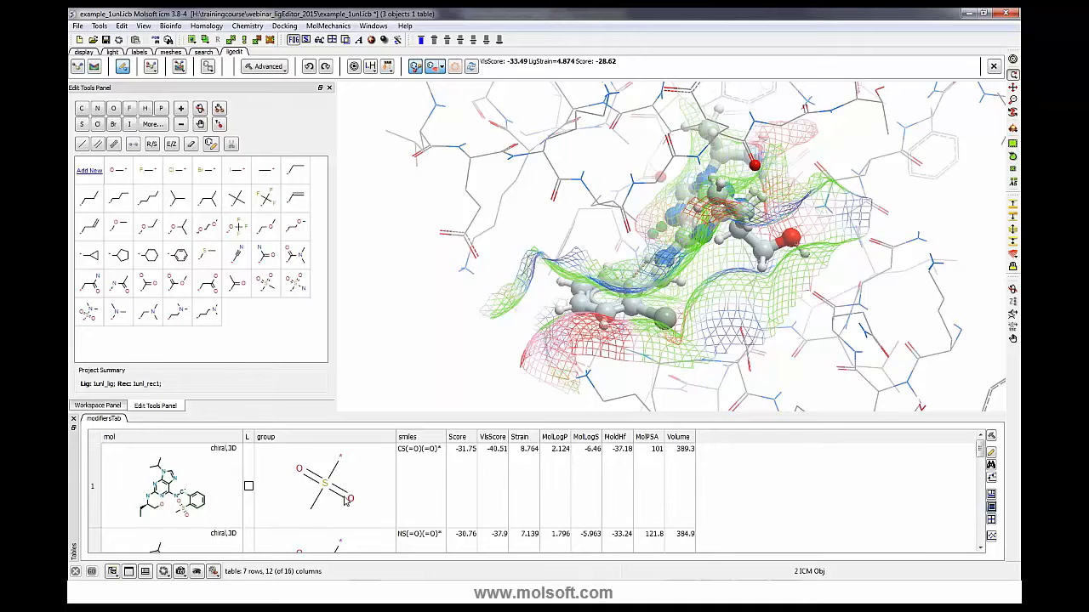
scroll(346, 503, "down", 1)
left_click(346, 503)
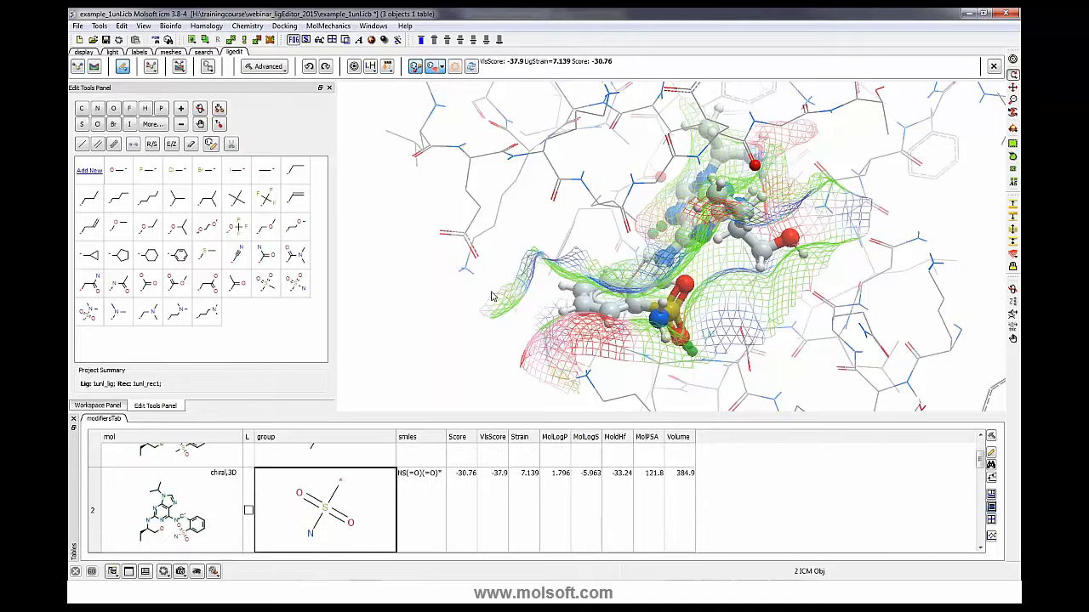
- Add the current ligand to a new ligands table
left_click(208, 68)
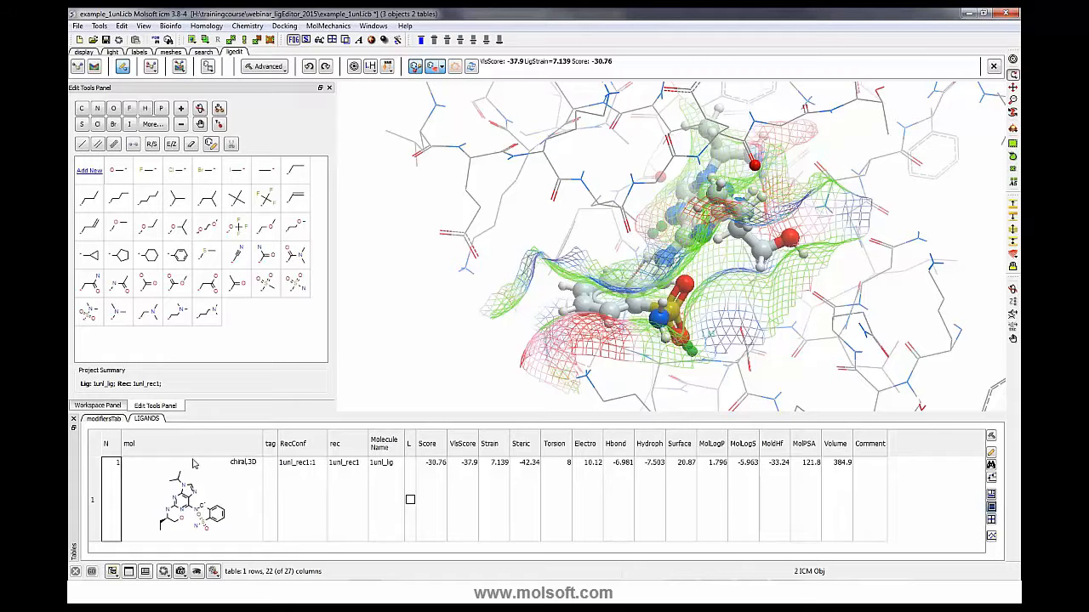
left_click(410, 501)
left_click(410, 501)
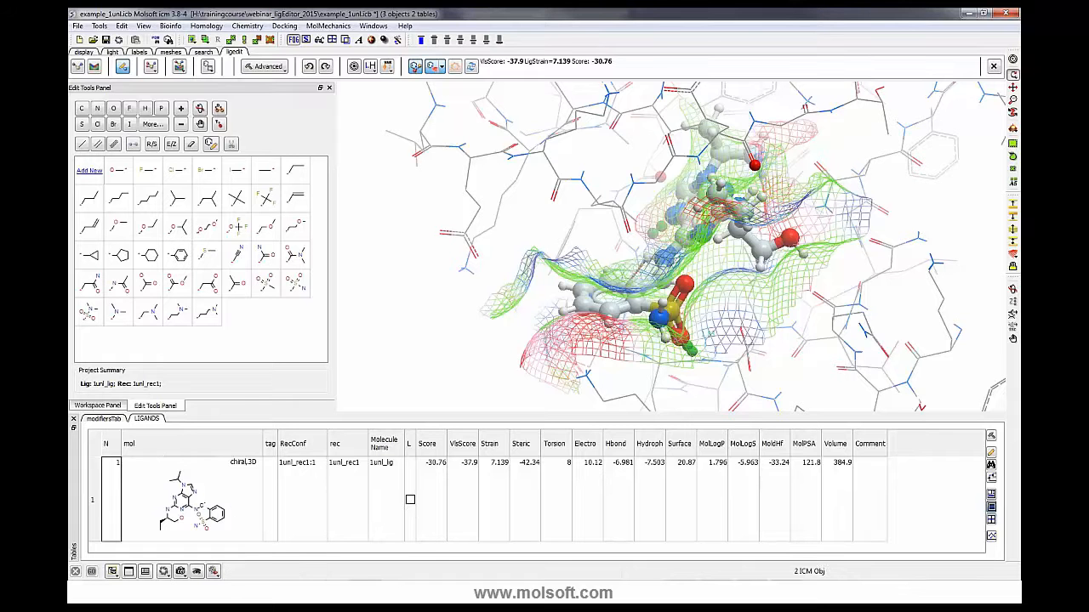
- Open the current ligand in the 2D ligand editor and adjust the width of its property table
left_click_drag(359, 294, 359, 299)
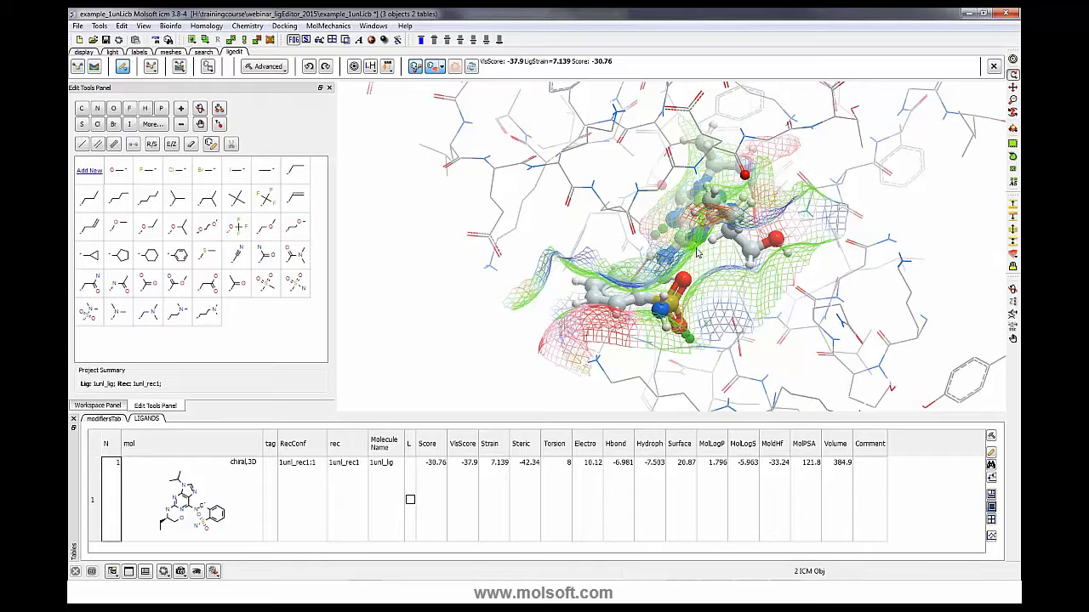
left_click_drag(521, 291, 502, 287)
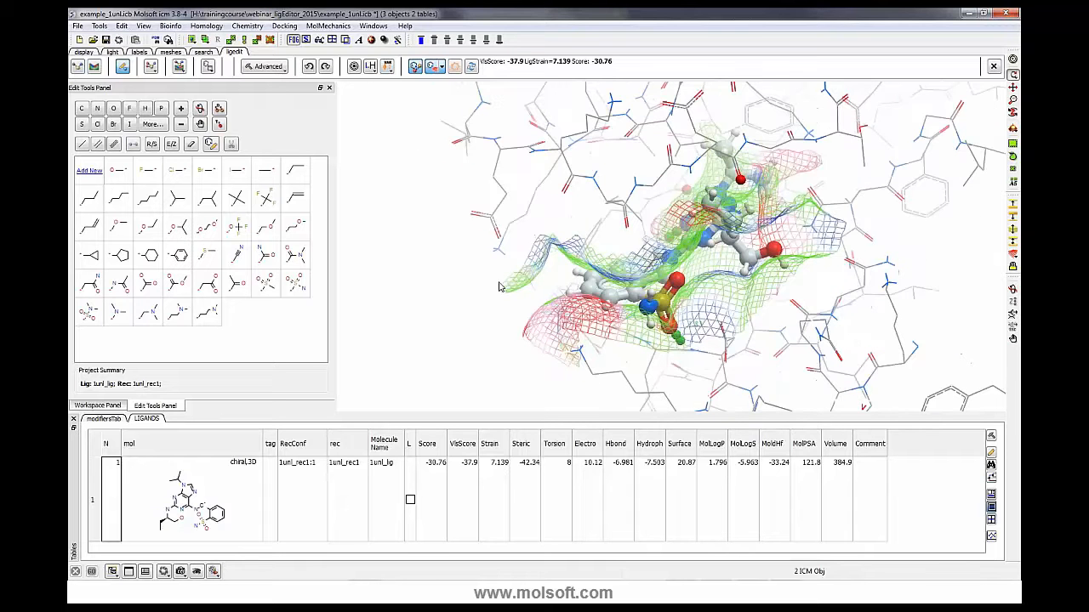
left_click(211, 144)
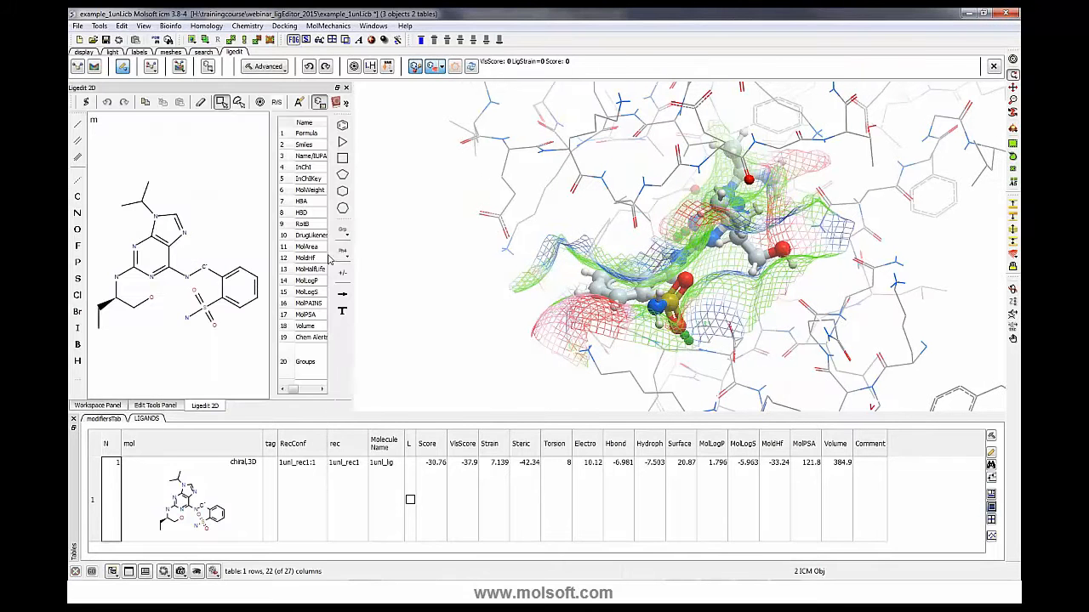
left_click_drag(352, 237, 461, 238)
left_click_drag(351, 232, 291, 237)
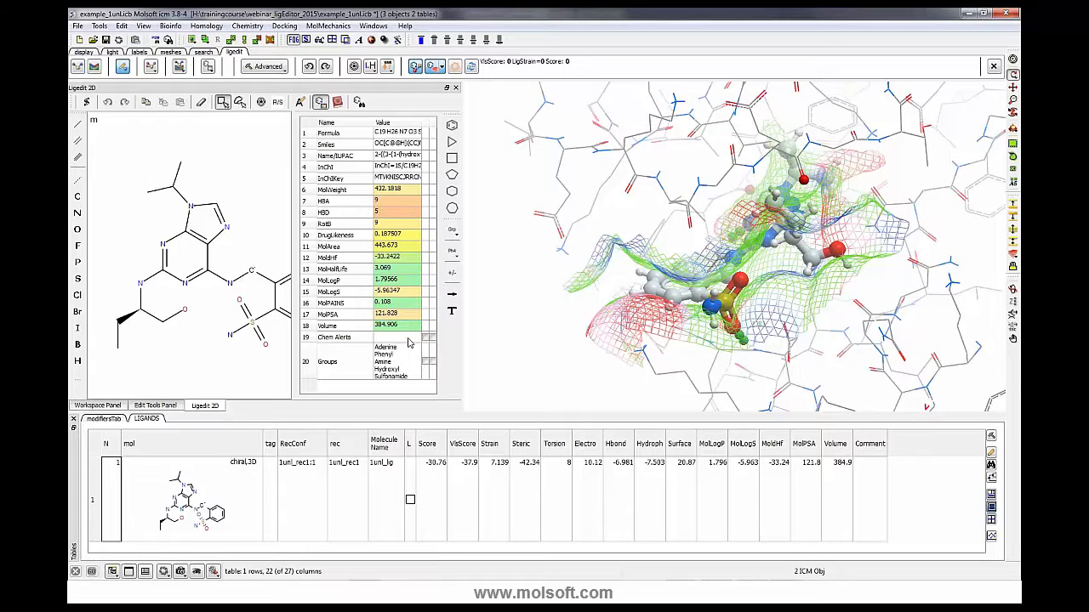
left_click_drag(290, 229, 334, 227)
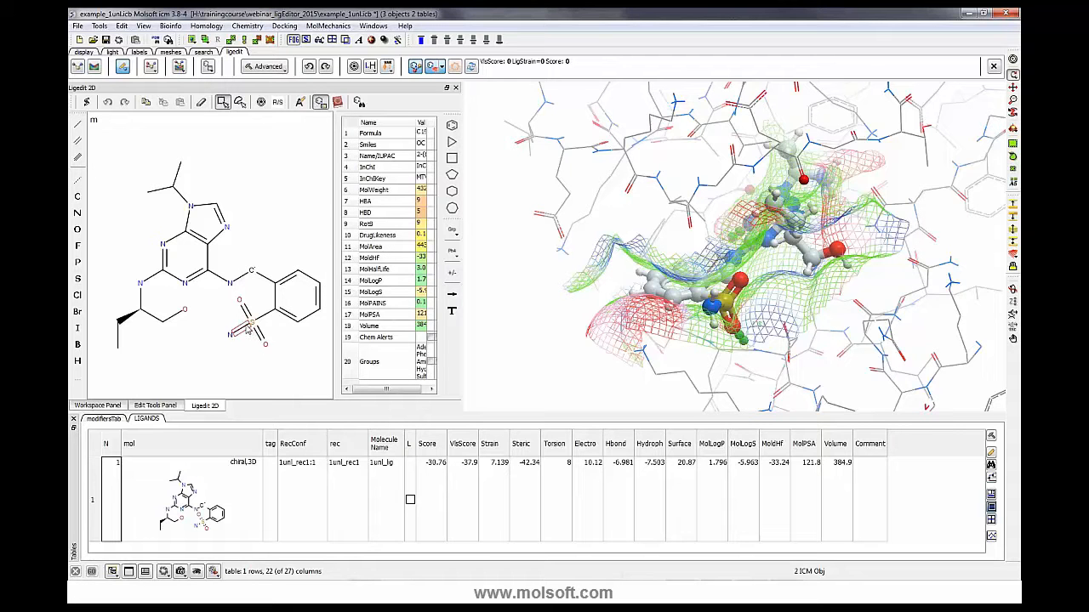
- Delete the sulfonamide's oxygen and nitrogen atoms on the phenyl ring, keeping the sulfur atom
mouse_move(619, 318)
left_mouse_down()
mouse_move(621, 329)
mouse_move(742, 314)
mouse_move(733, 308)
mouse_move(759, 324)
mouse_move(745, 305)
left_mouse_up()
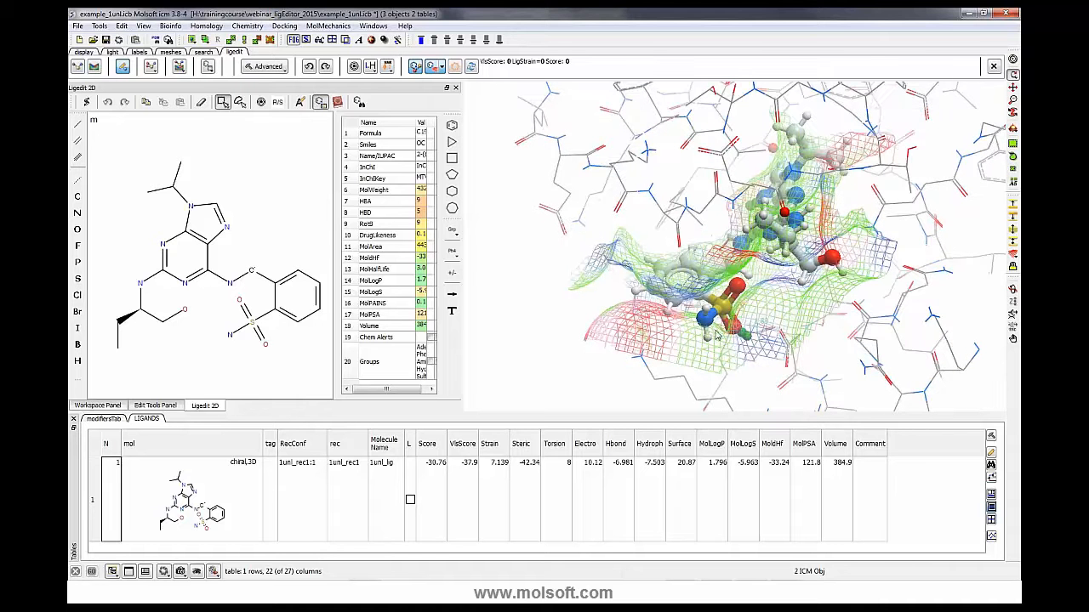
left_click_drag(740, 347, 743, 340)
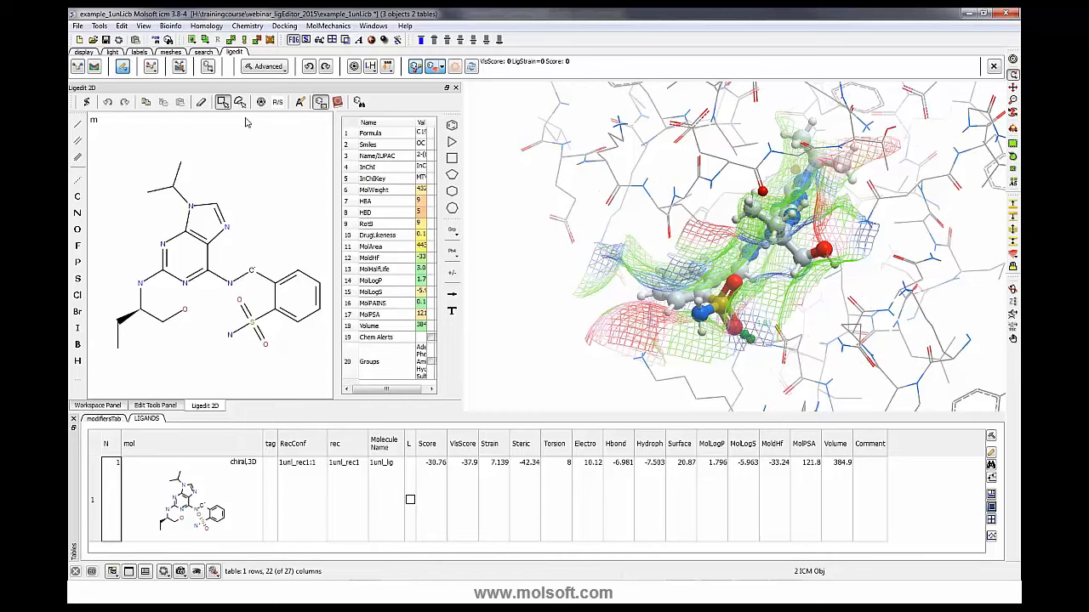
left_click(201, 102)
left_click(242, 327)
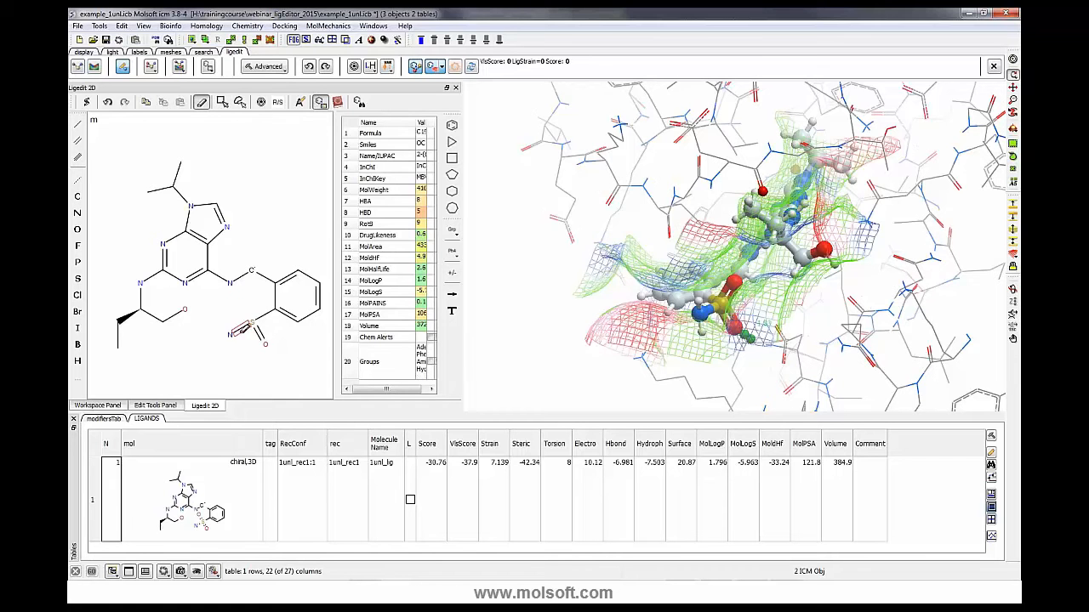
key("Delete")
key("Delete")
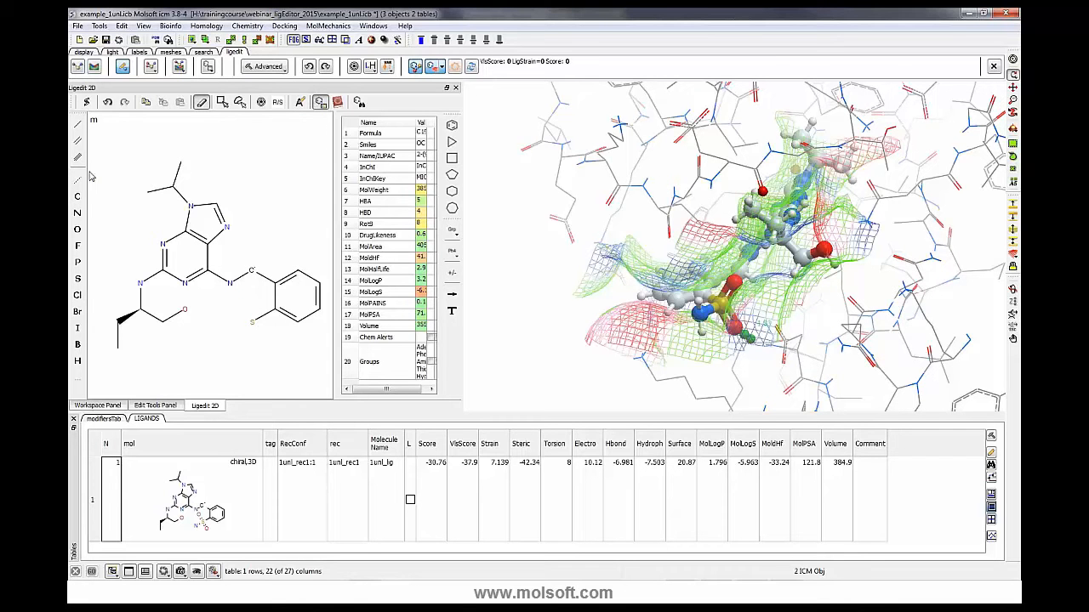
- Turn the remaining sulfur into an acetyl group by converting it to carbon and adding a double-bonded oxygen and methyl
left_click(77, 197)
left_click(252, 322)
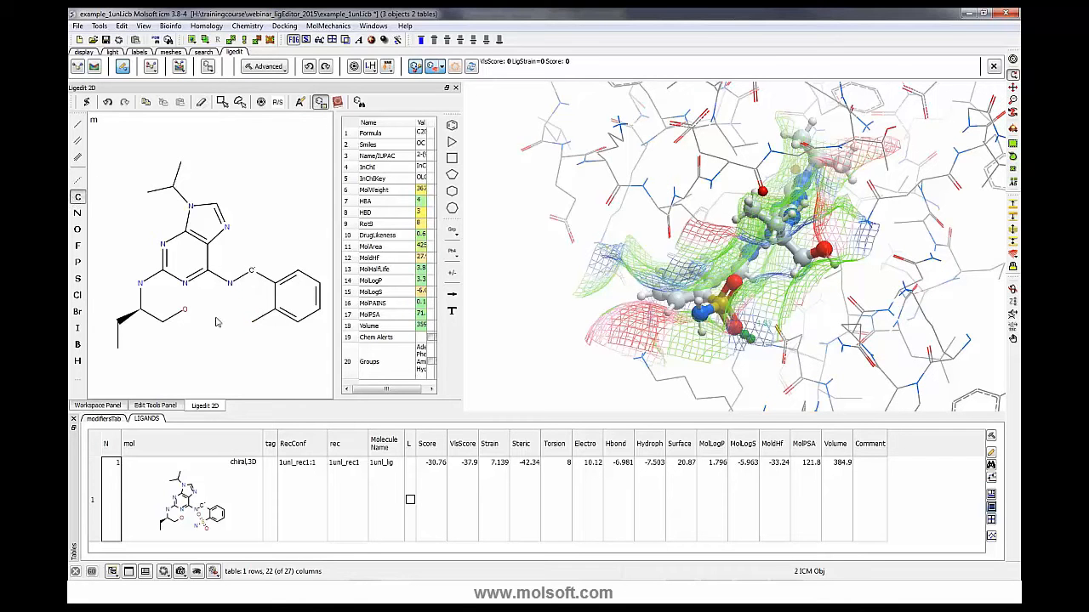
left_click(77, 140)
left_click(252, 321)
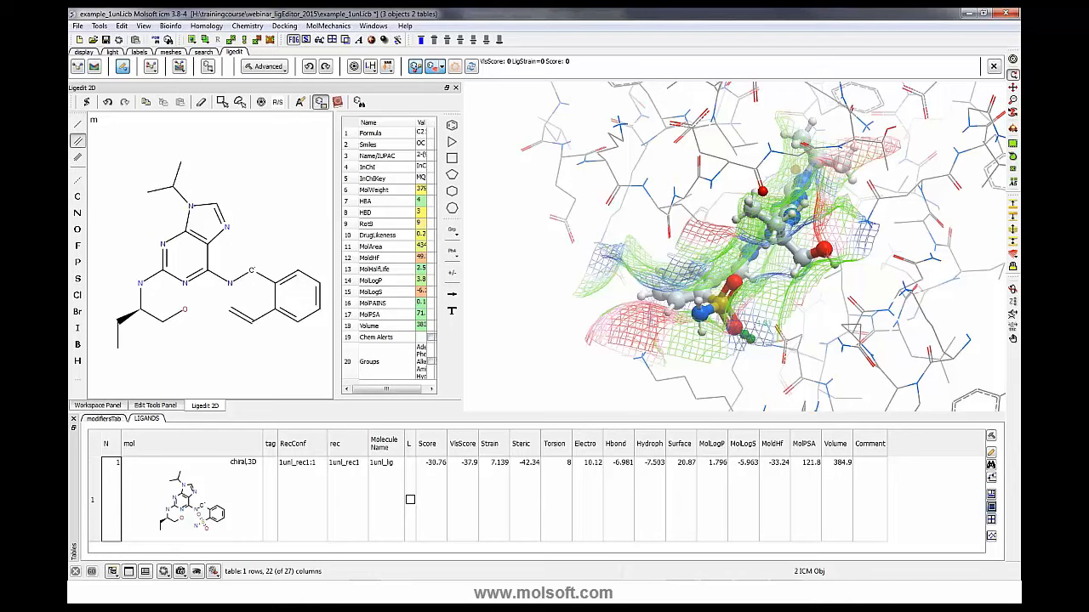
left_click(77, 229)
left_click(226, 311)
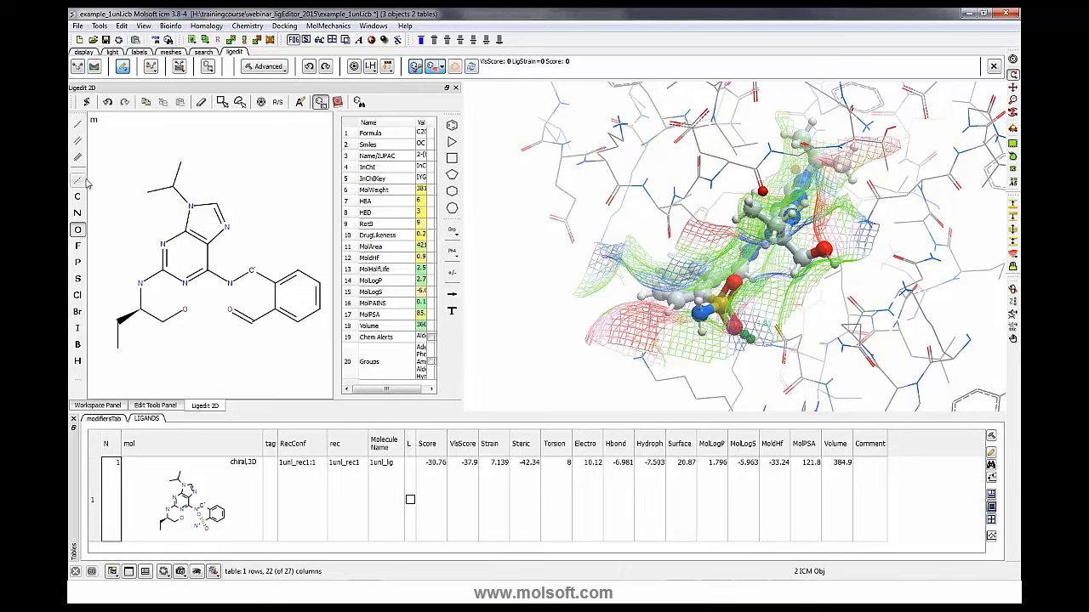
left_click(77, 125)
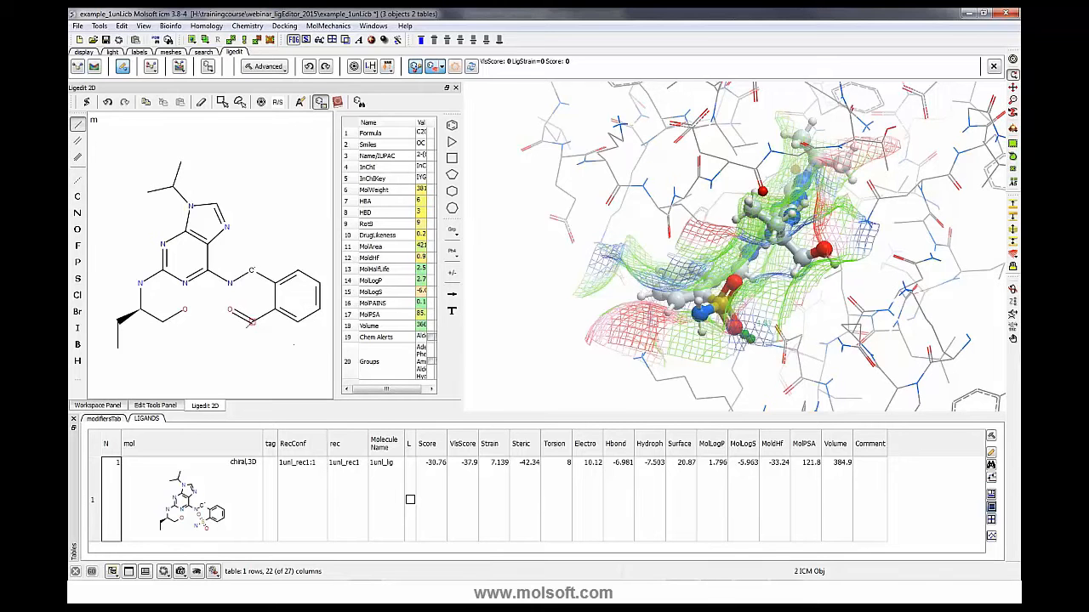
left_click(251, 323)
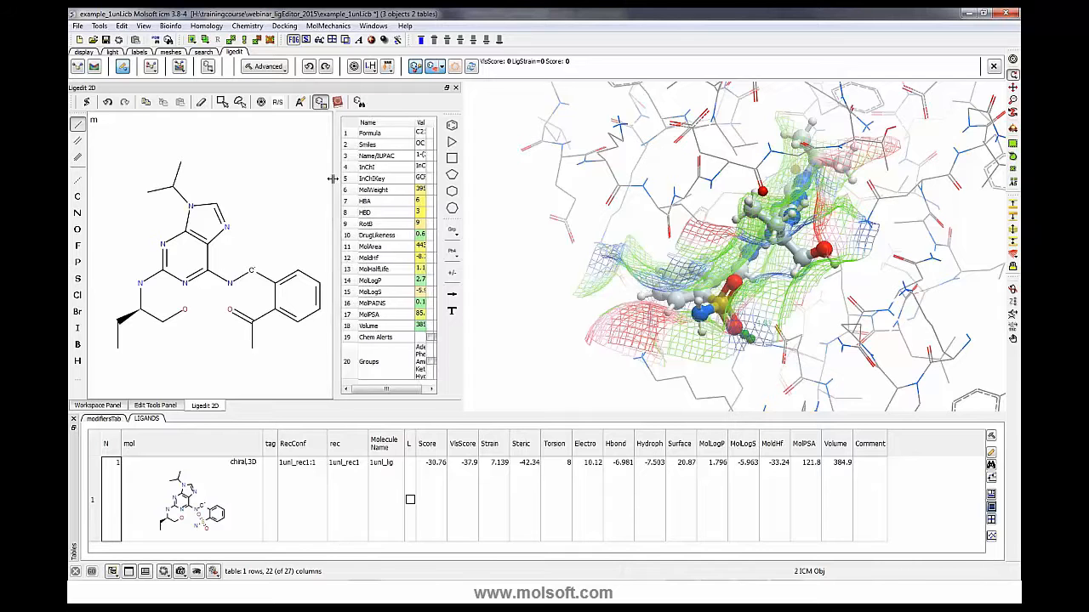
- Apply the edited 2D structure to the 3D ligand in the pocket and close the 2D editor
left_click_drag(335, 179, 315, 179)
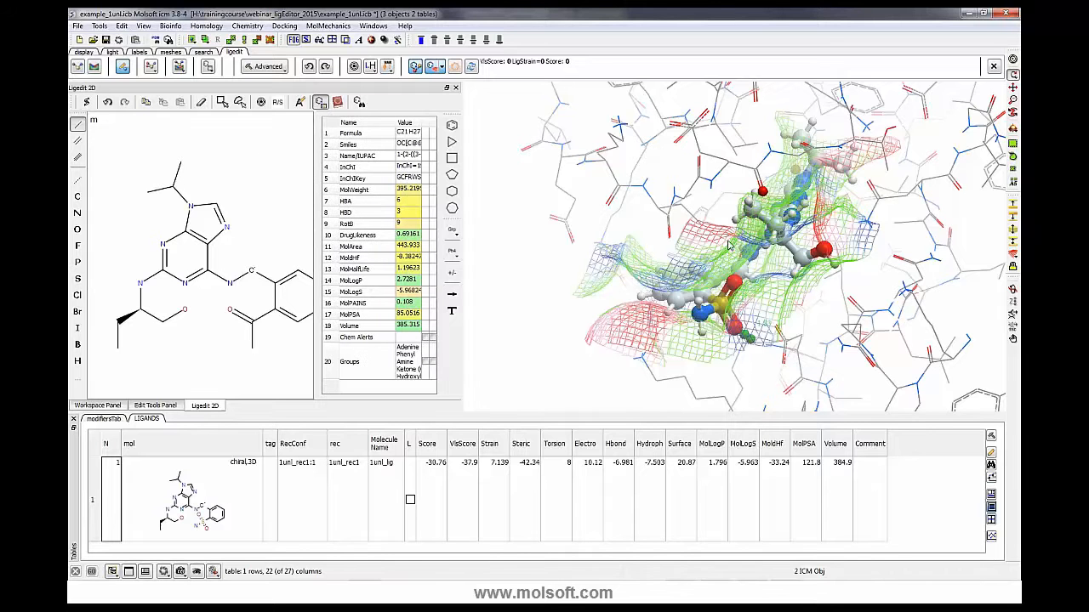
left_click(86, 103)
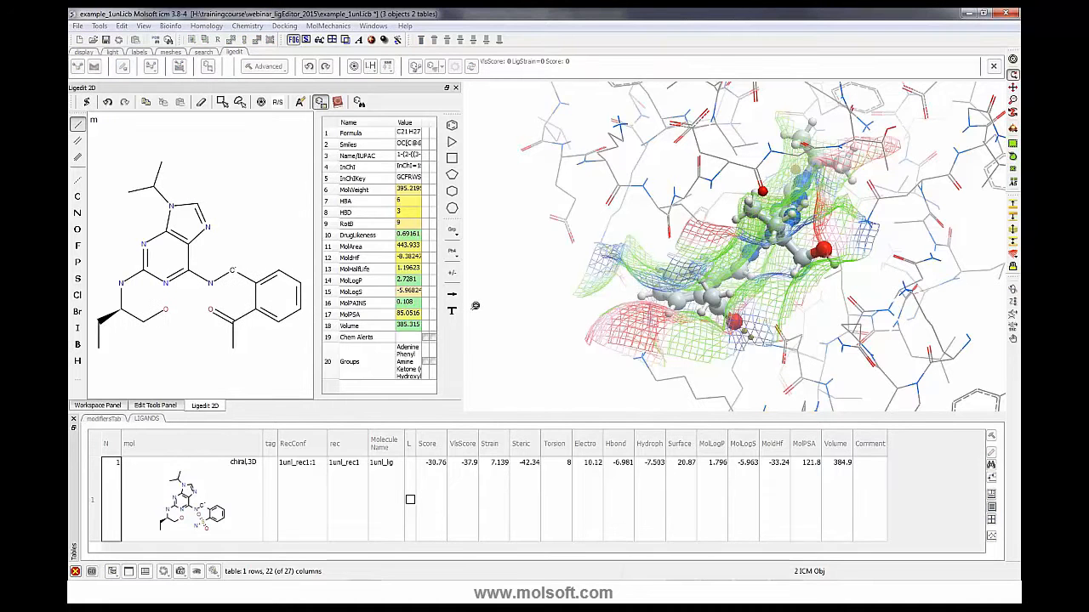
scroll(483, 302, "up", 3)
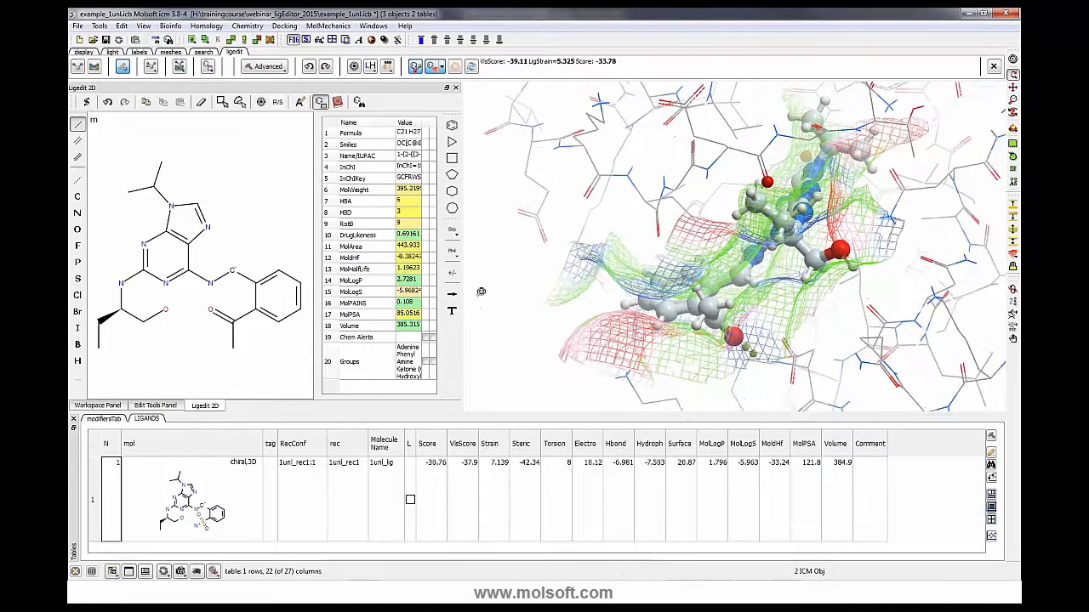
left_click(455, 87)
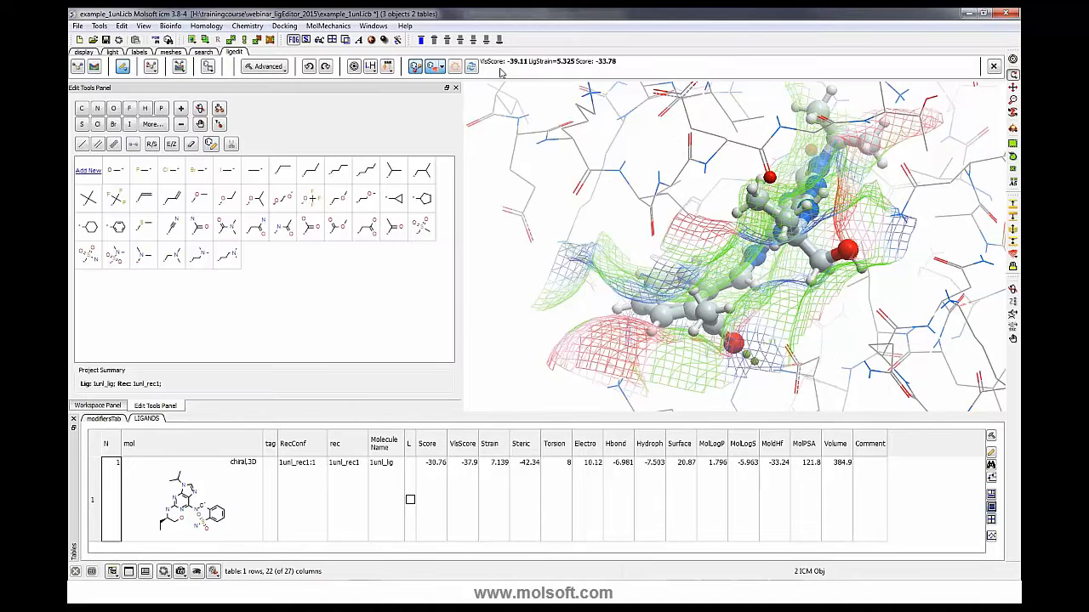
- Show the workspace panel and narrow it
mouse_move(589, 255)
left_mouse_down()
mouse_move(573, 266)
mouse_move(568, 247)
mouse_move(585, 250)
left_mouse_up()
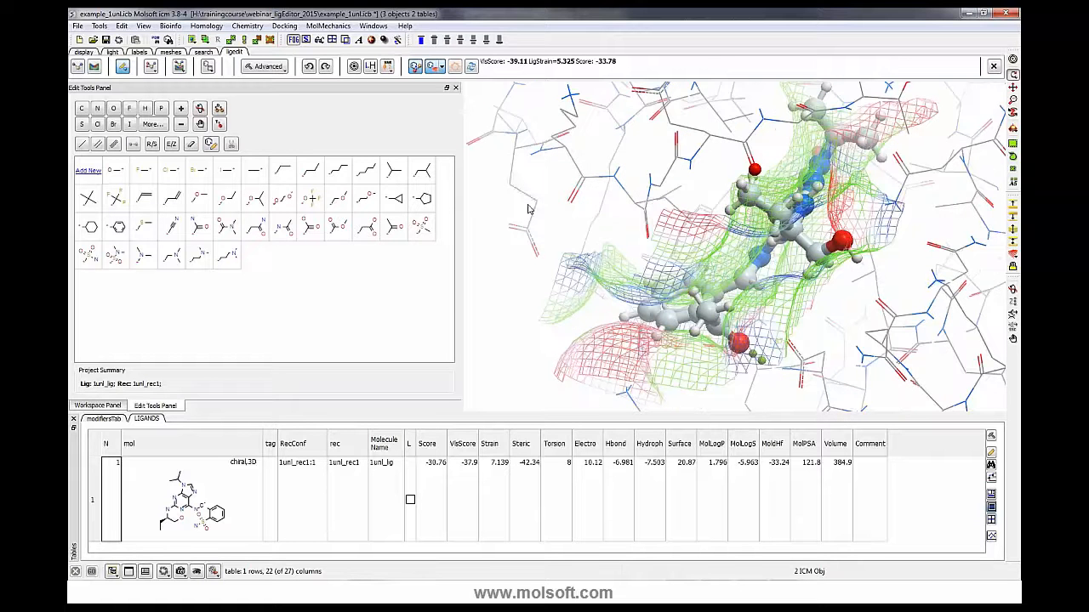
left_click(455, 87)
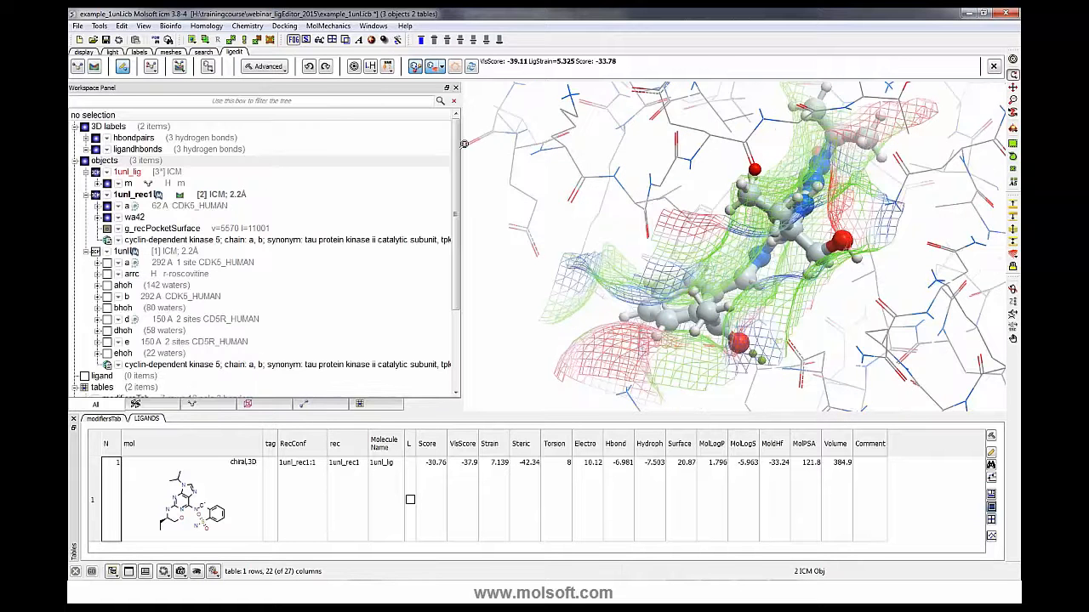
left_click_drag(464, 144, 284, 150)
- Display atomic energy circles for the edited acetyl ligand, then switch back to the edit tools panel
scroll(377, 223, "down", 2)
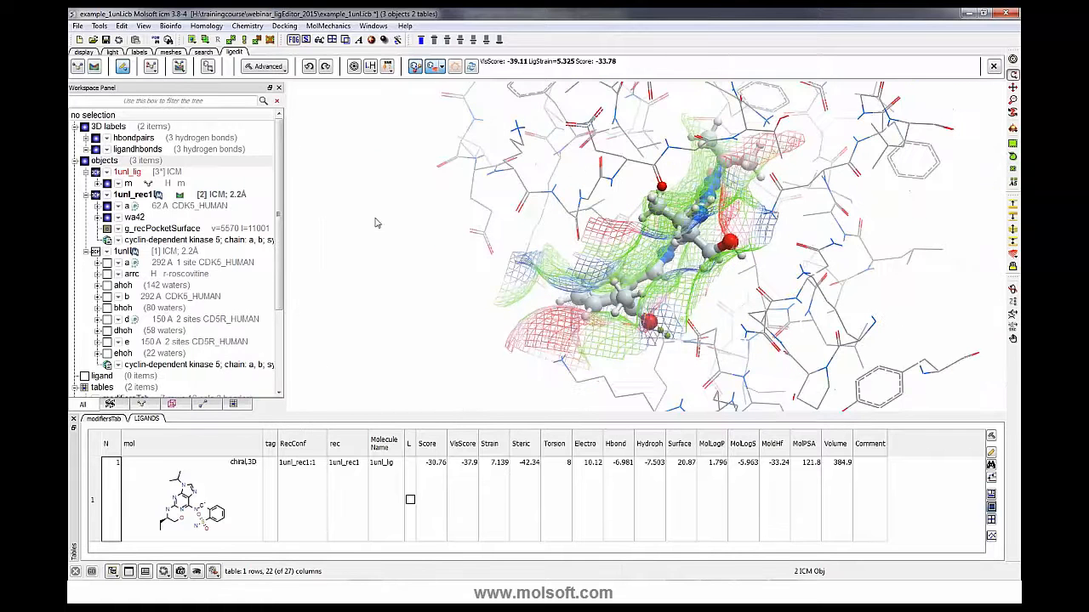
left_click_drag(434, 275, 315, 259)
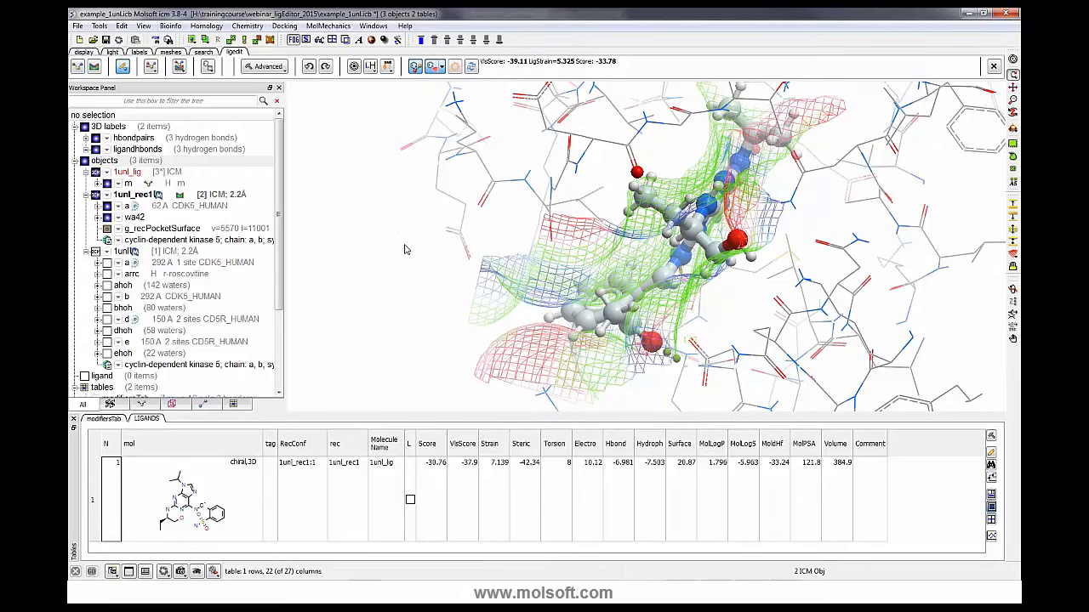
left_click_drag(411, 261, 450, 277)
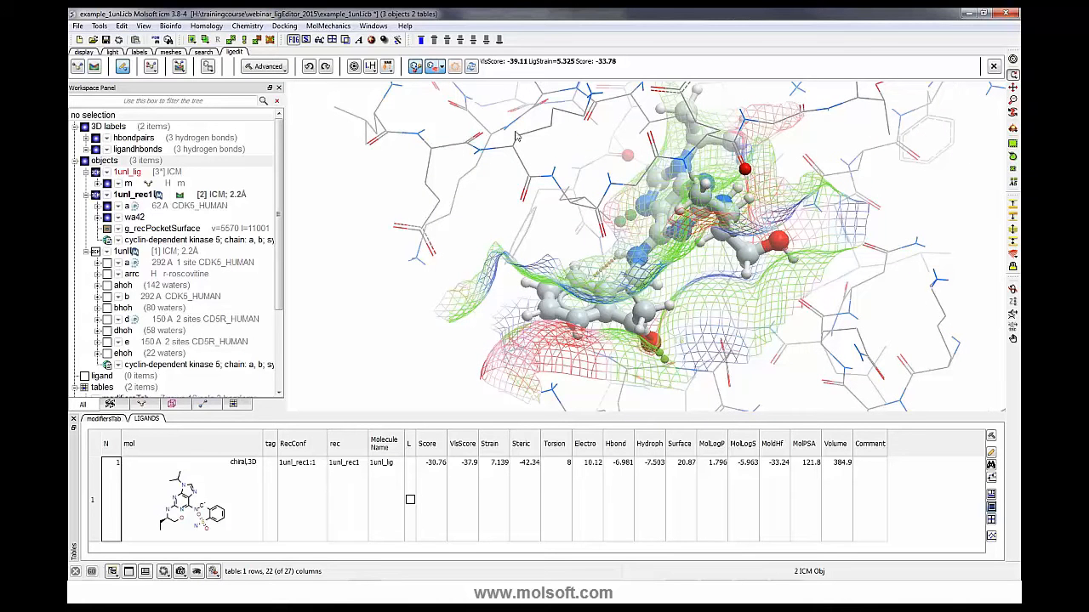
left_click(456, 68)
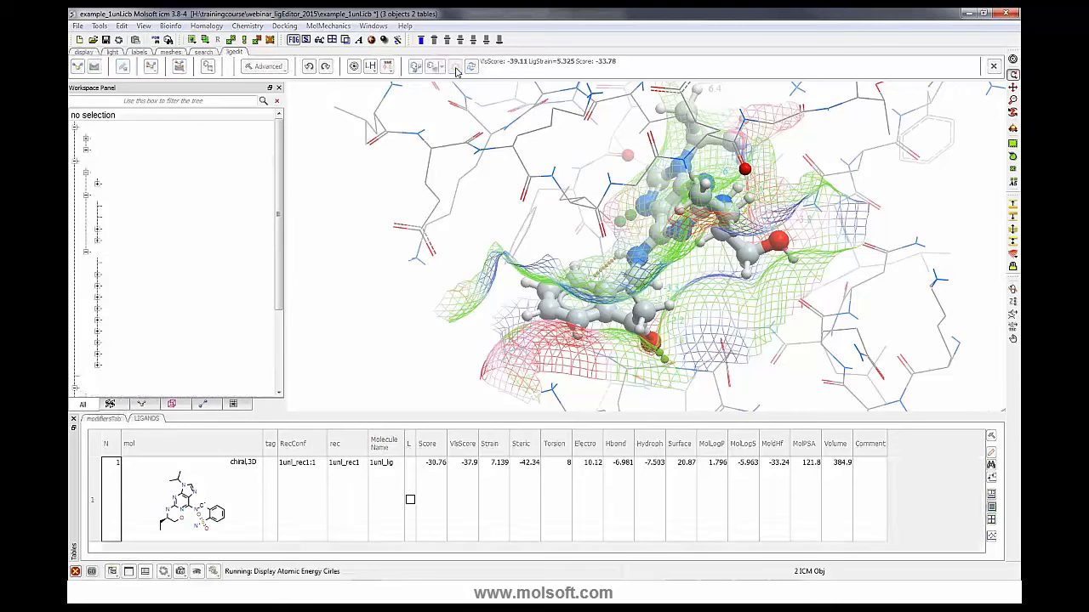
left_click_drag(655, 330, 757, 251)
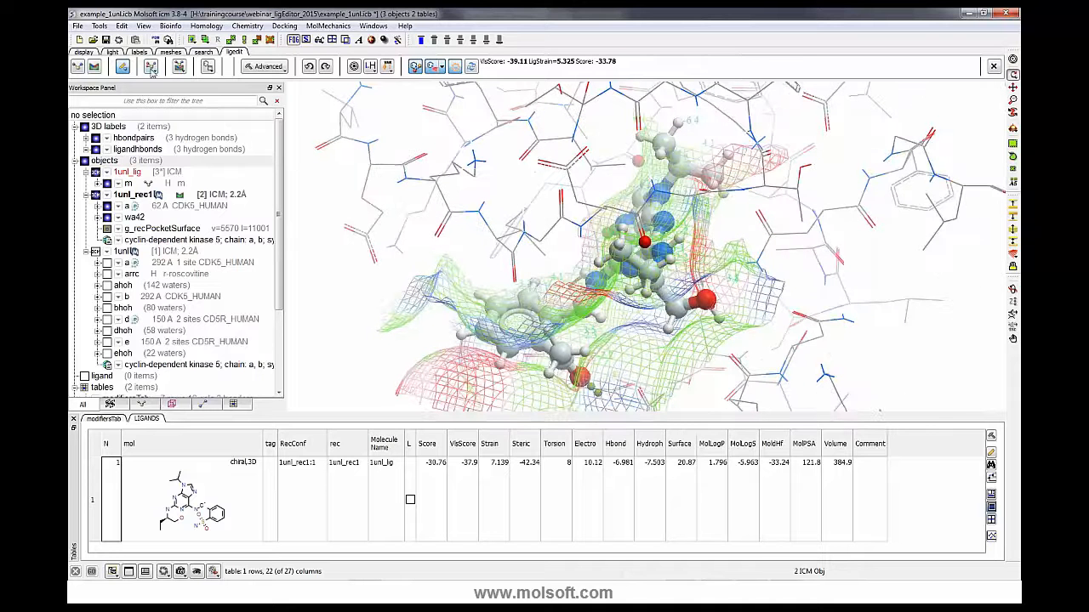
left_click(123, 68)
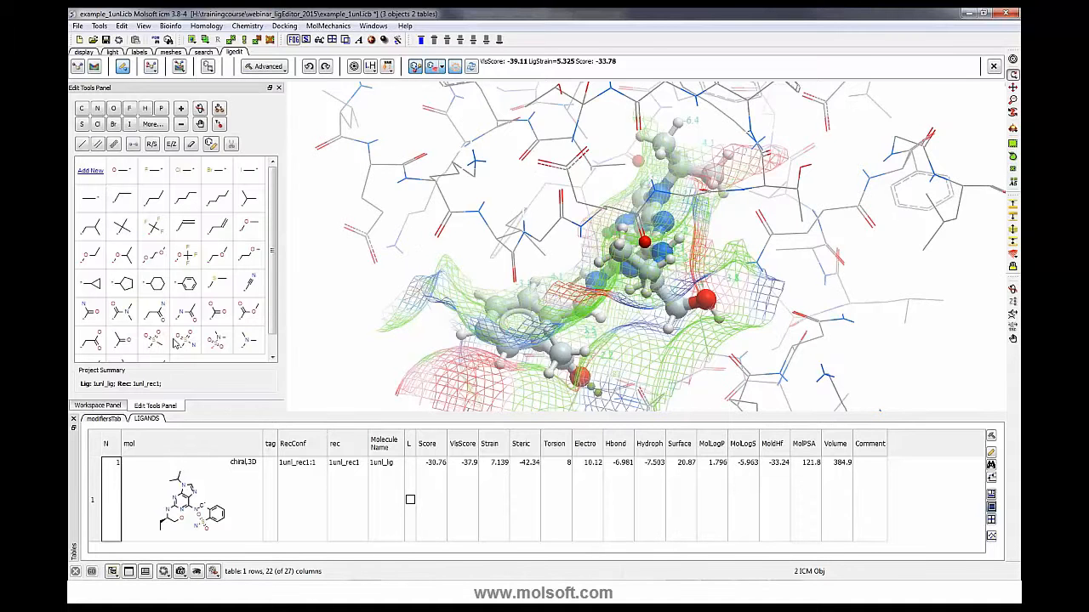
- Try attaching an amine fragment from the fragment palette to the ligand in the pocket, then undo the addition
scroll(180, 311, "down", 1)
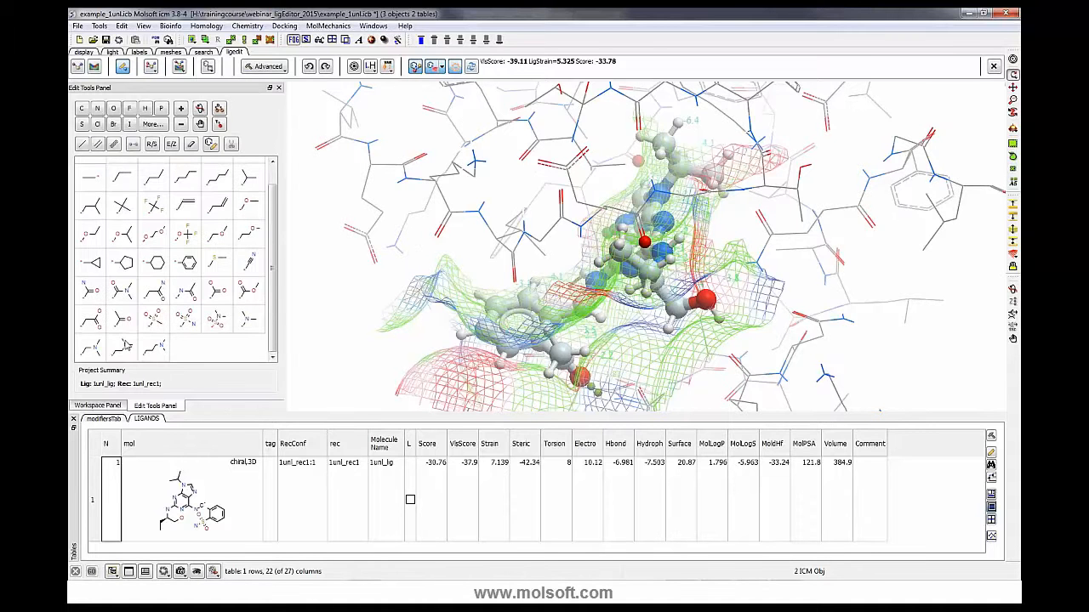
left_click(122, 344)
mouse_move(780, 229)
left_mouse_down()
mouse_move(757, 228)
mouse_move(761, 241)
mouse_move(792, 218)
mouse_move(764, 206)
mouse_move(765, 238)
left_mouse_up()
left_click(120, 343)
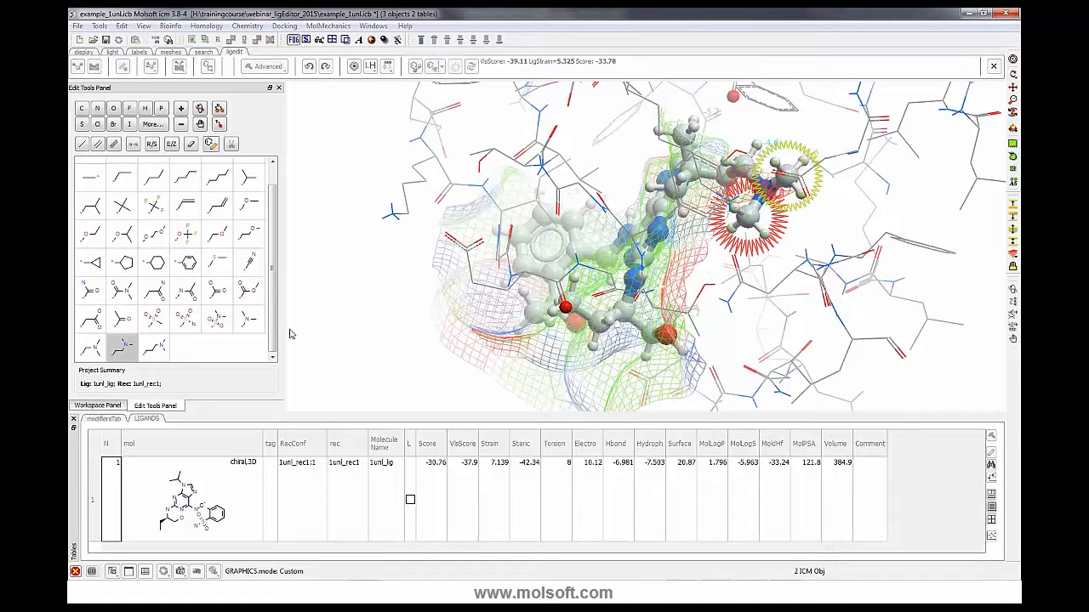
left_click_drag(740, 289, 767, 308)
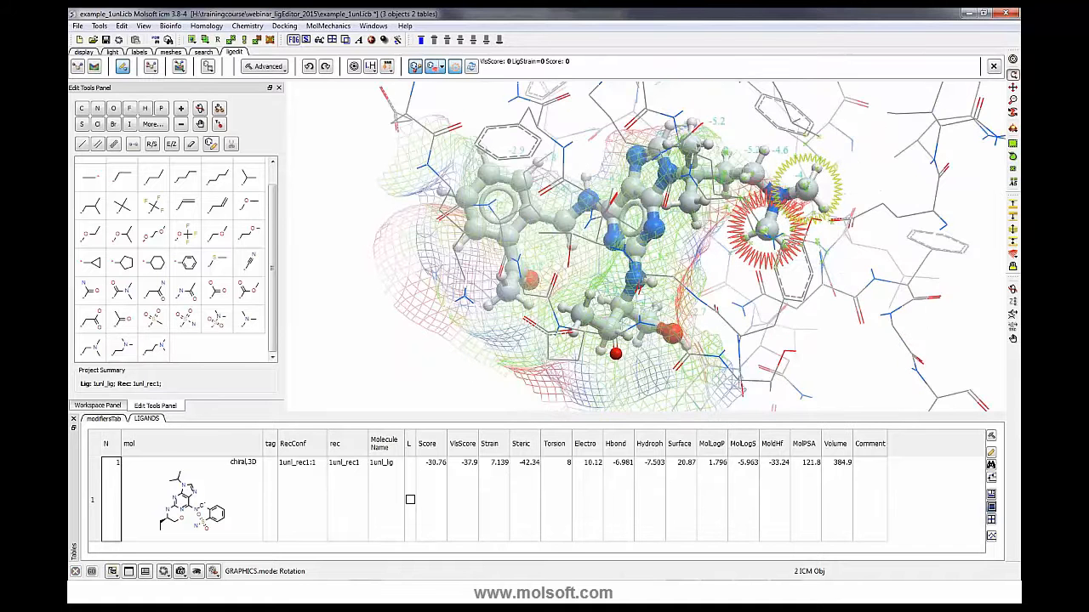
left_click(1013, 74)
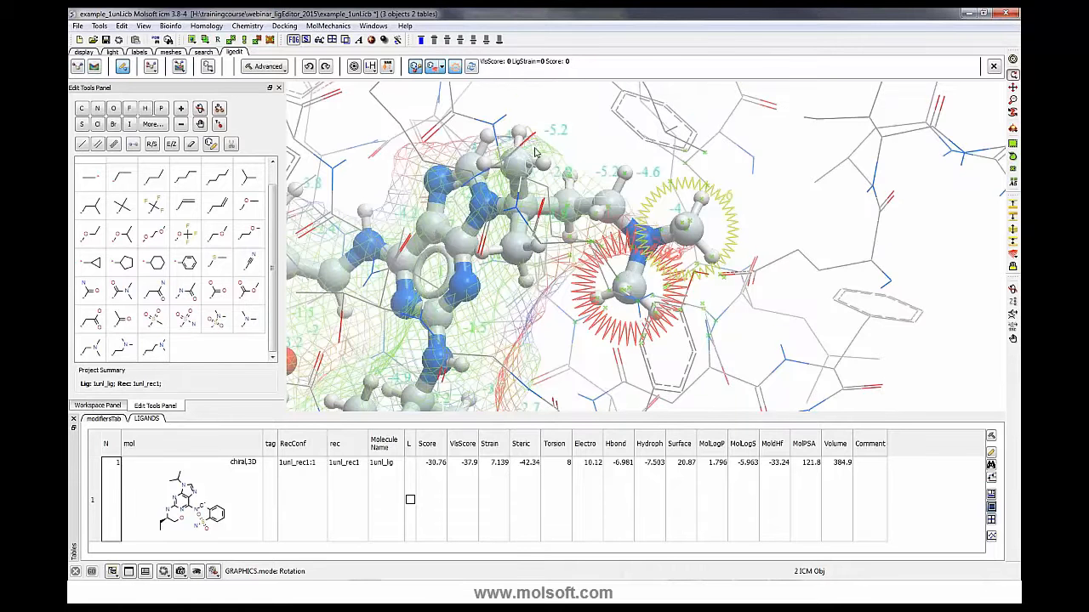
left_click(309, 68)
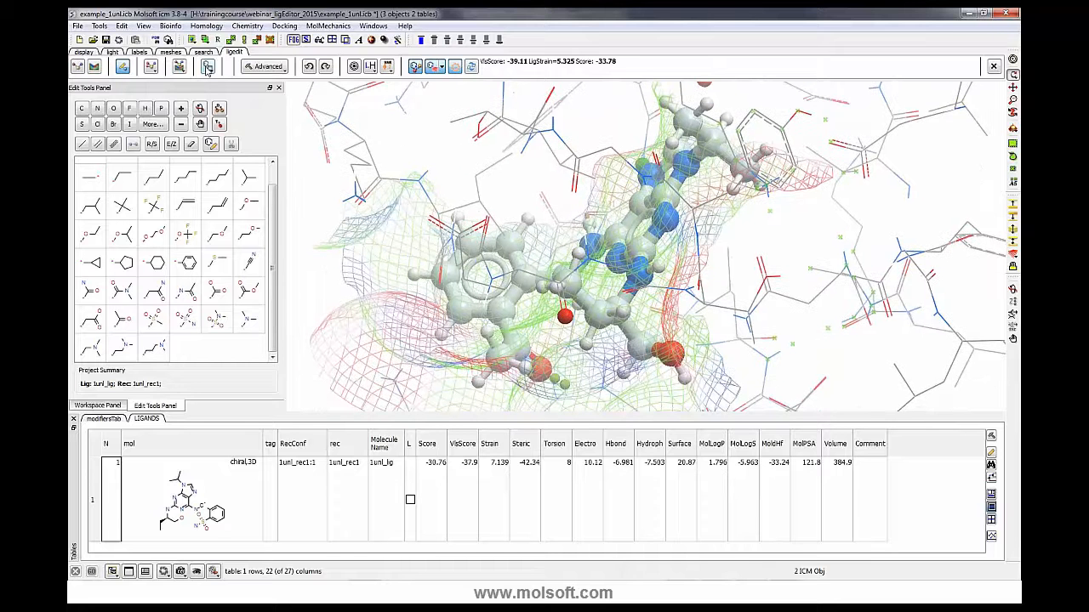
- Save the edited acetyl ligand as a new row of the ligands table and enlarge the table area
left_click(207, 68)
scroll(322, 491, "down", 2)
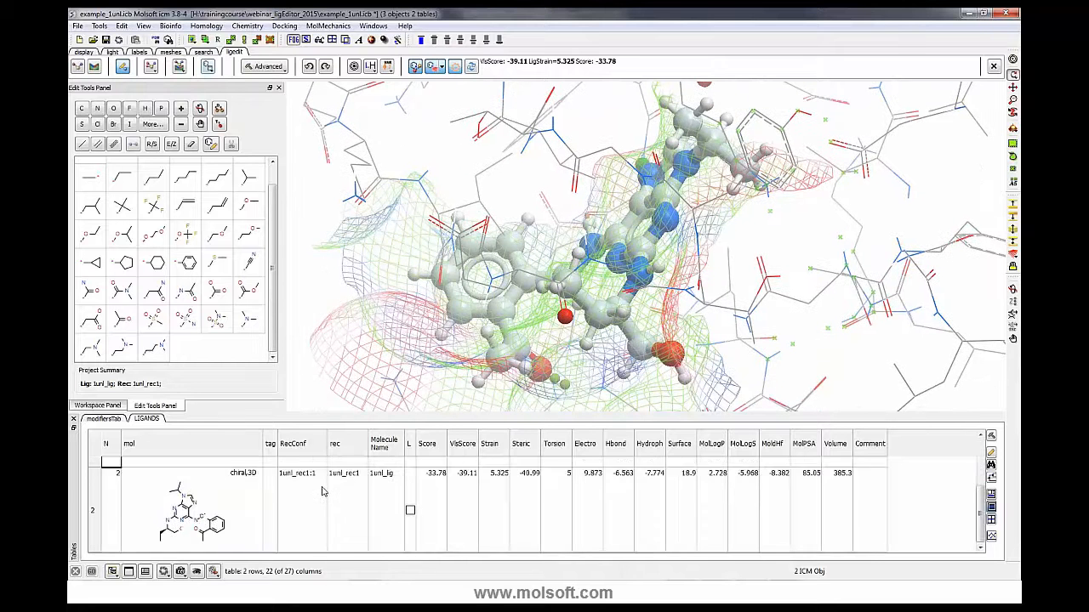
scroll(324, 491, "up", 2)
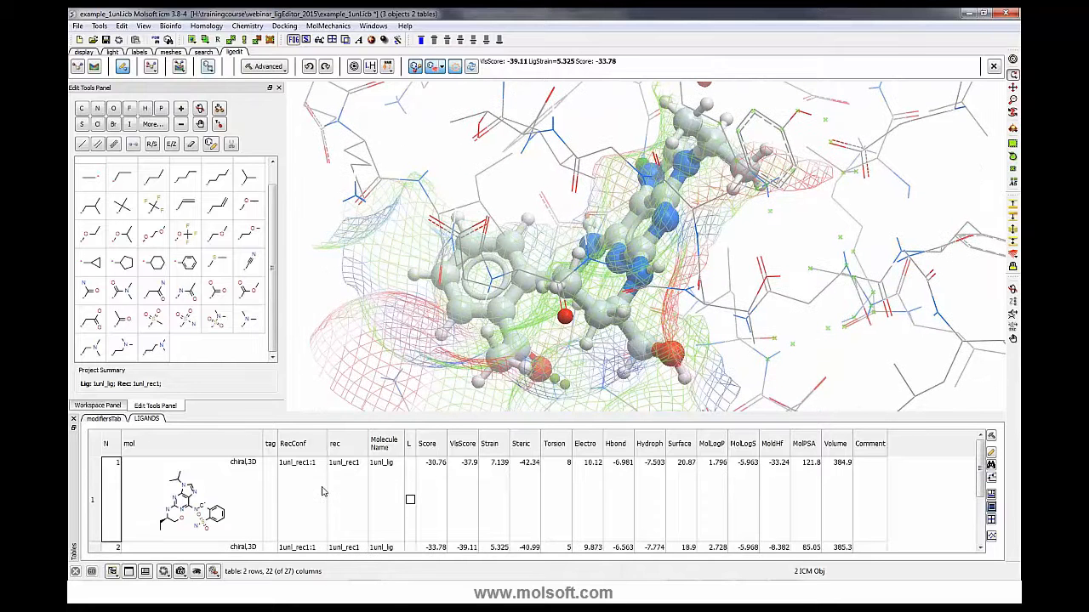
left_click(208, 69)
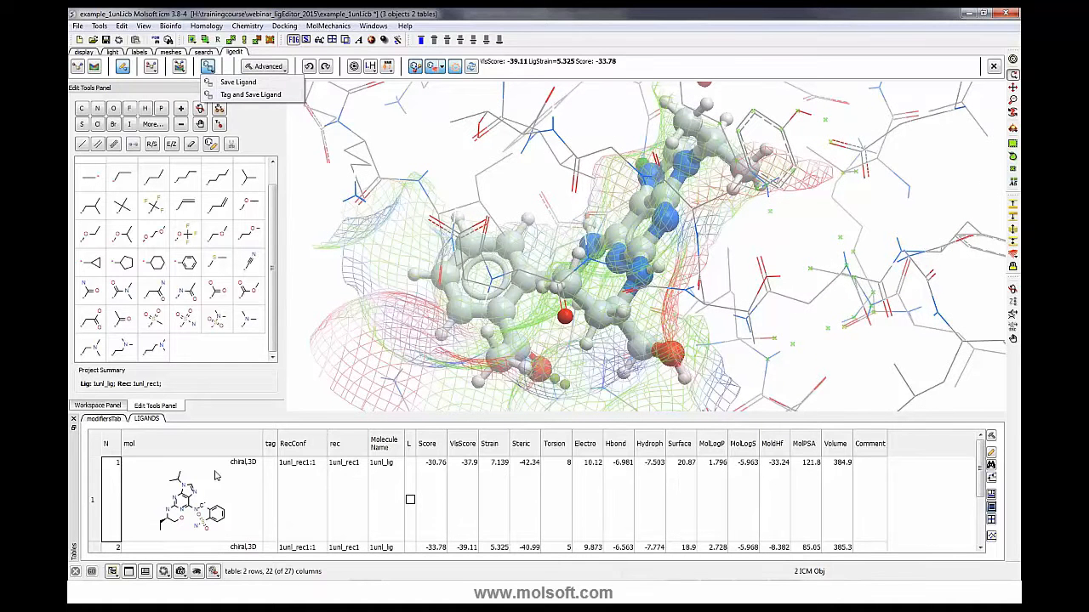
left_click(306, 423)
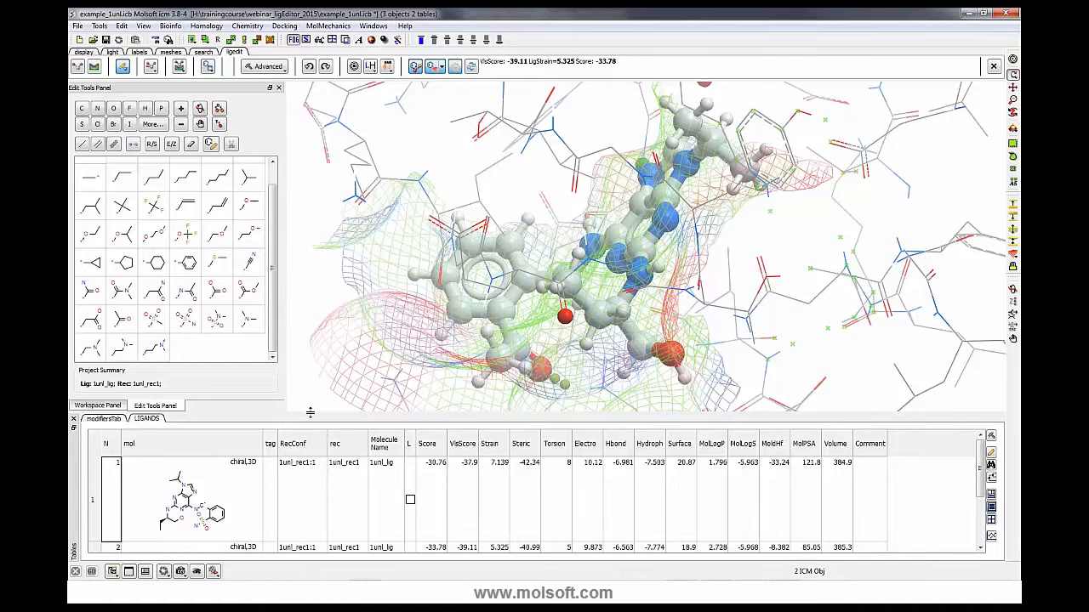
left_click_drag(311, 413, 311, 381)
- Tag and save the current ligand to the table with the molecule tag 5, then widen the tag column
left_click(209, 68)
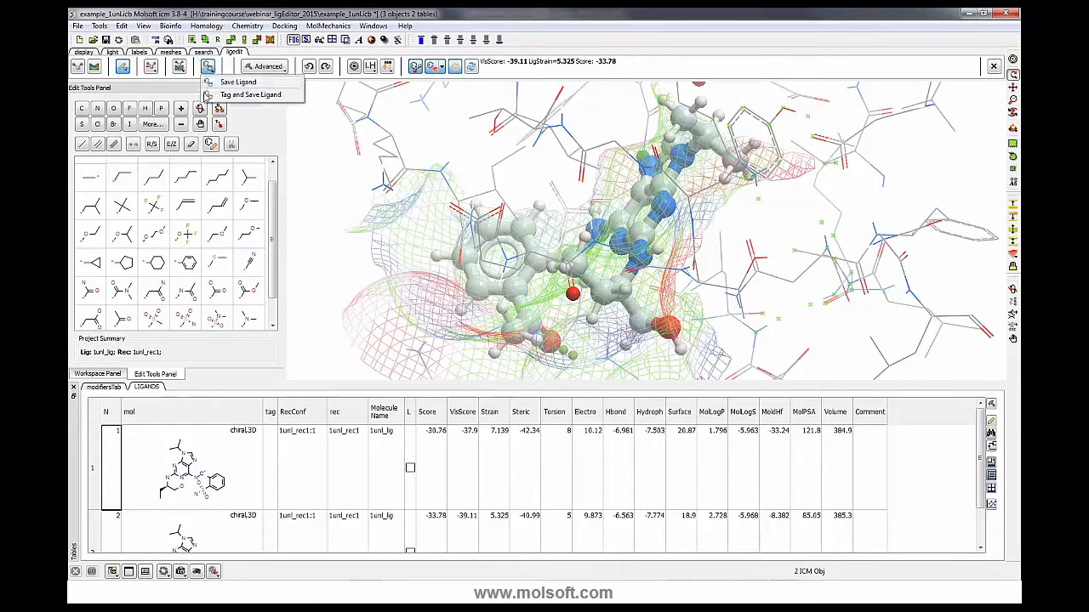
left_click(211, 95)
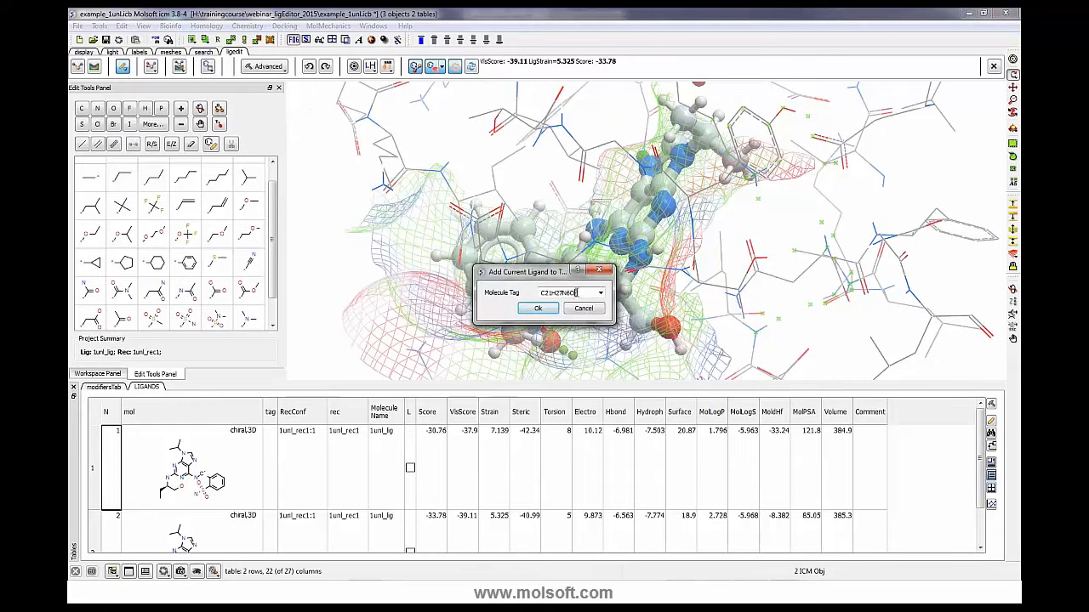
double_click(576, 293)
type("5")
left_click(538, 308)
left_click_drag(277, 413, 319, 413)
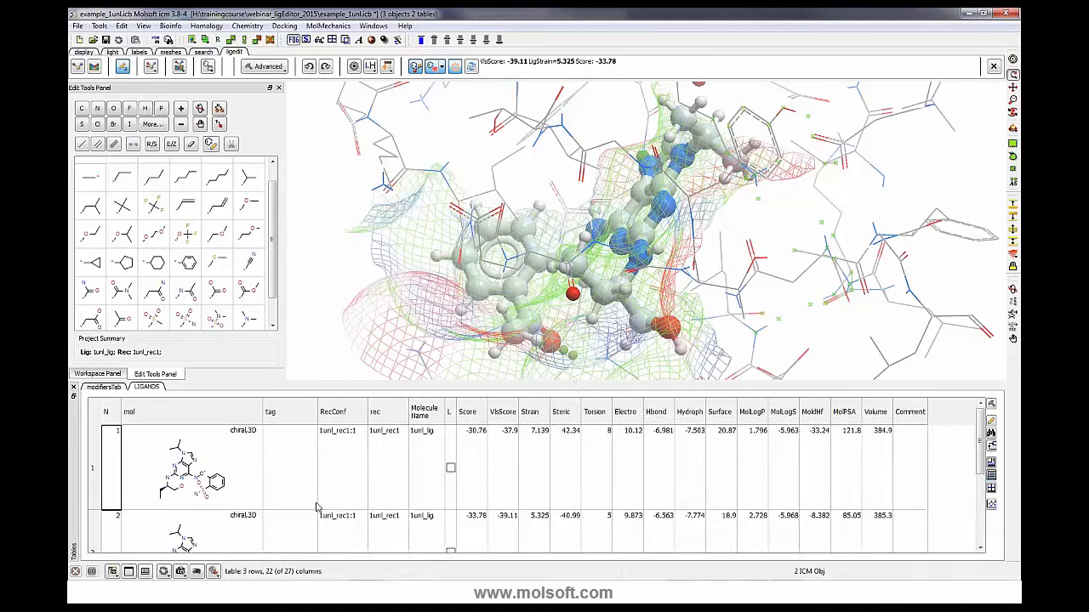
scroll(317, 506, "down", 3)
scroll(298, 485, "up", 3)
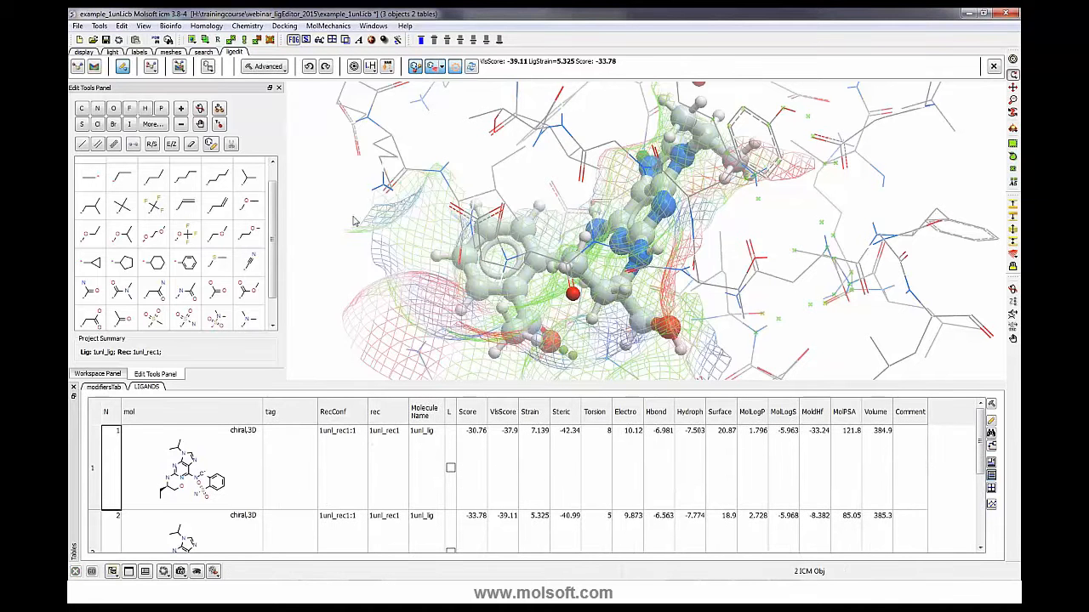
- Rotate the complex to inspect the saved ligand within the pocket mesh
left_click_drag(318, 218, 320, 255)
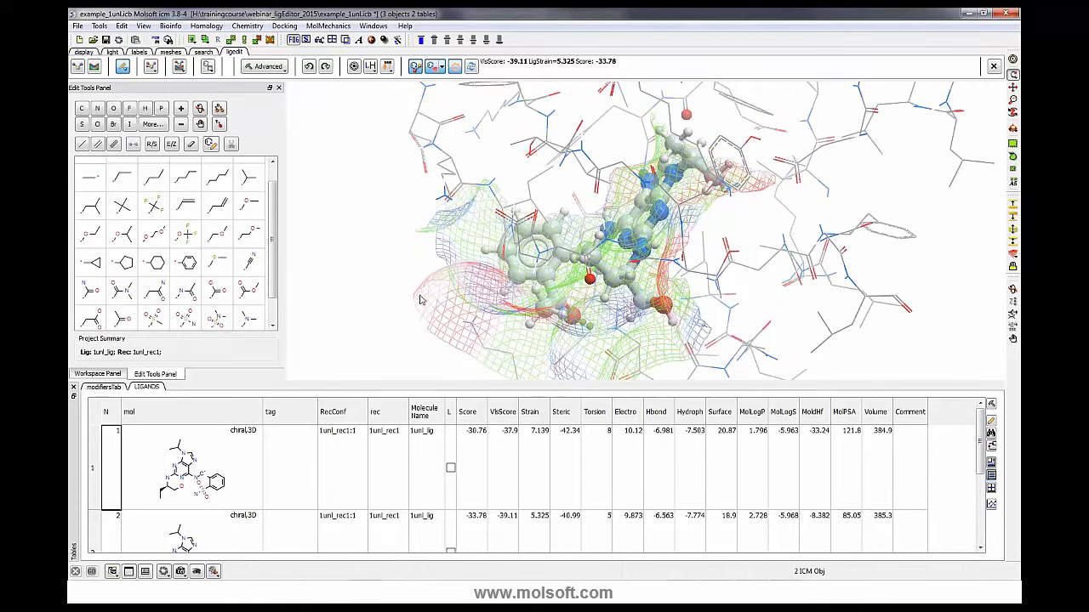
left_click_drag(429, 302, 593, 250)
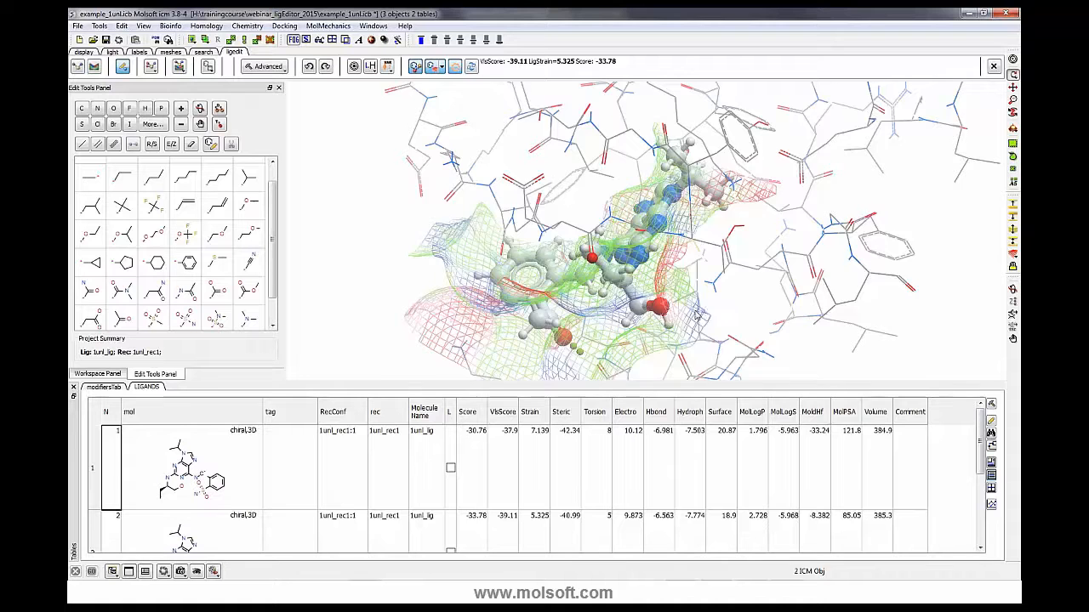
left_click_drag(696, 312, 725, 321)
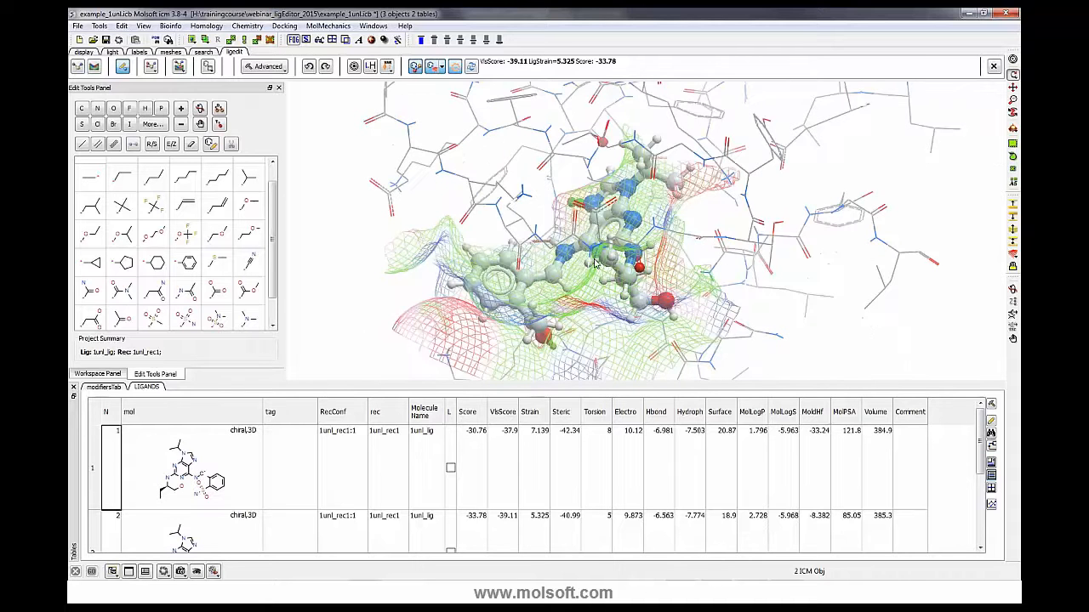
left_click_drag(736, 312, 770, 323)
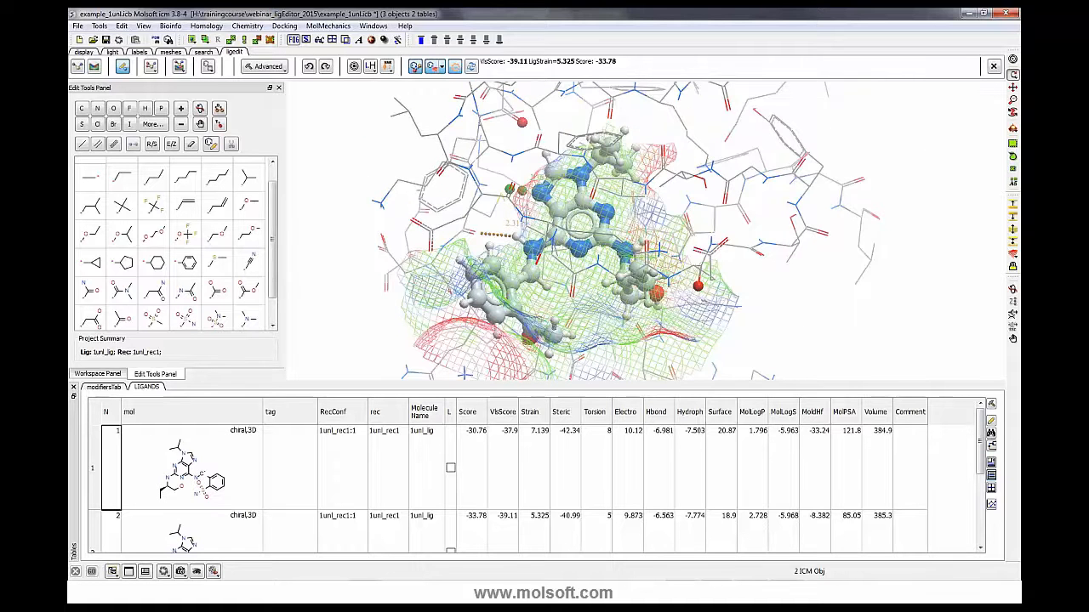
- Switch to PowerPoint, select the Ligand Docking / Minimization slide and start the slide show from the beginning
key("alt+Tab")
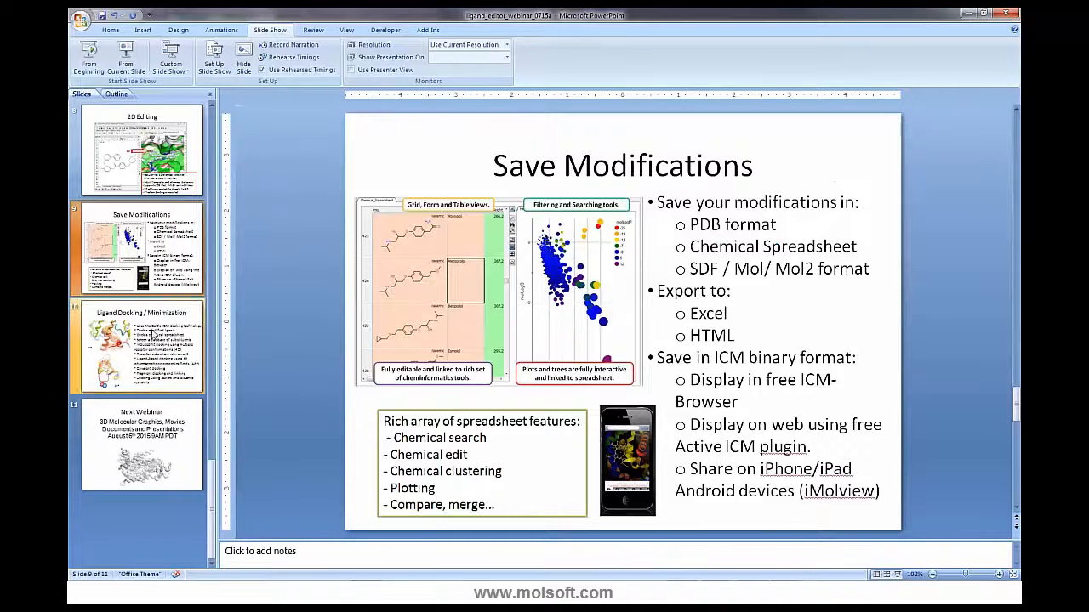
left_click(153, 334)
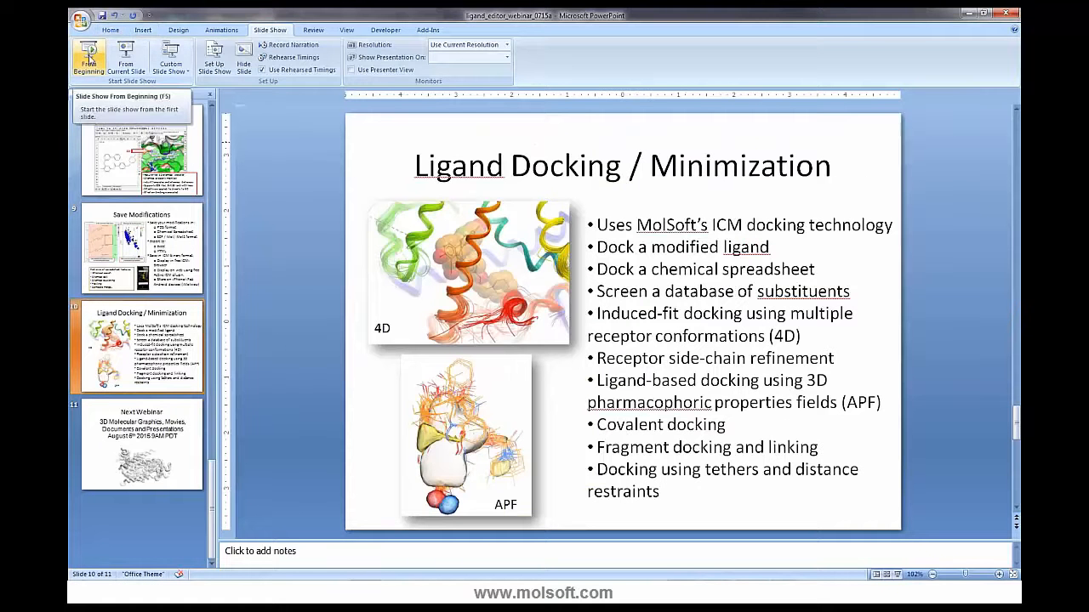
left_click(90, 63)
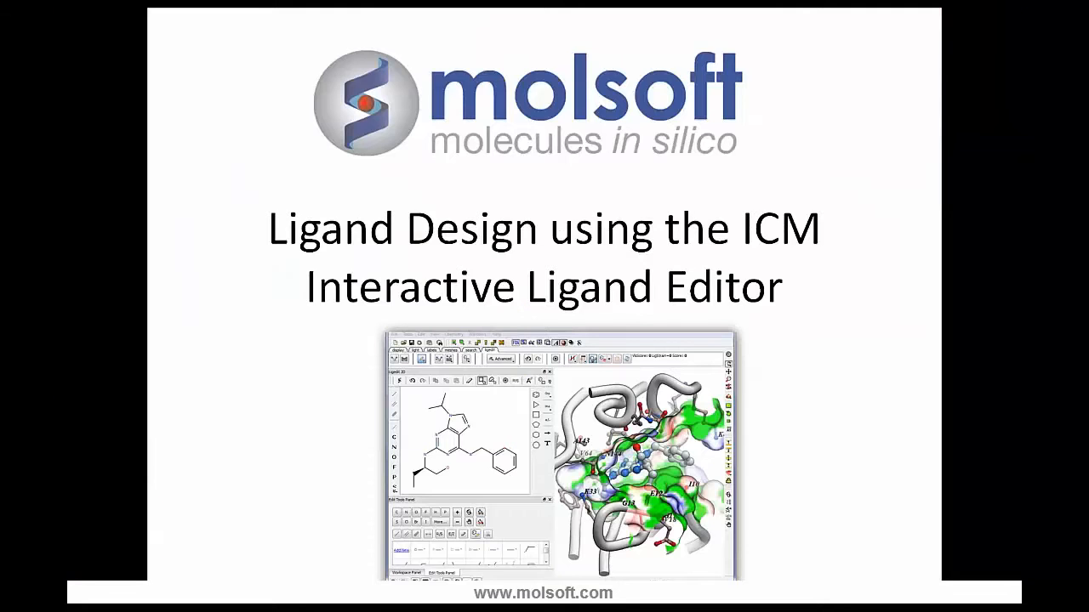
- Advance the slide show through the slides to Ligand Docking / Minimization
key("Right")
key("Right")
key("Right")
key("Right")
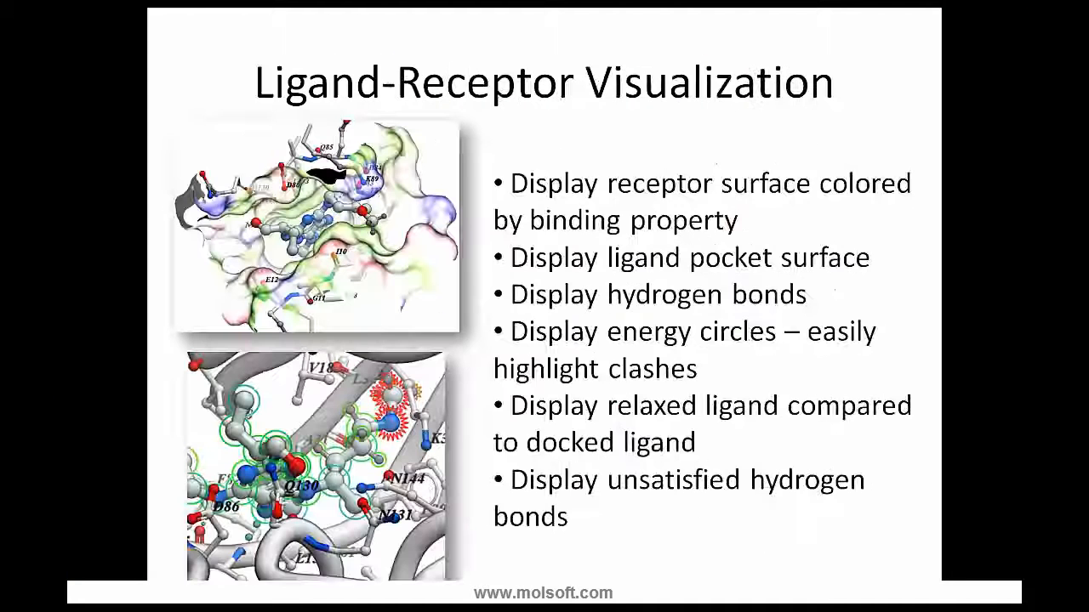
key("Right")
key("Right")
key("Right")
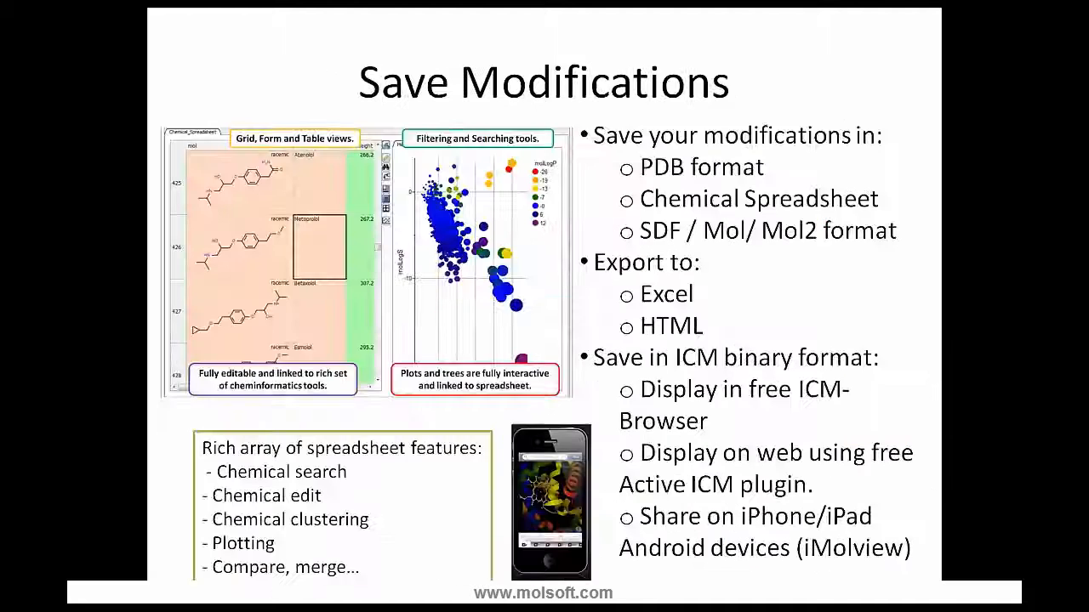
key("Right")
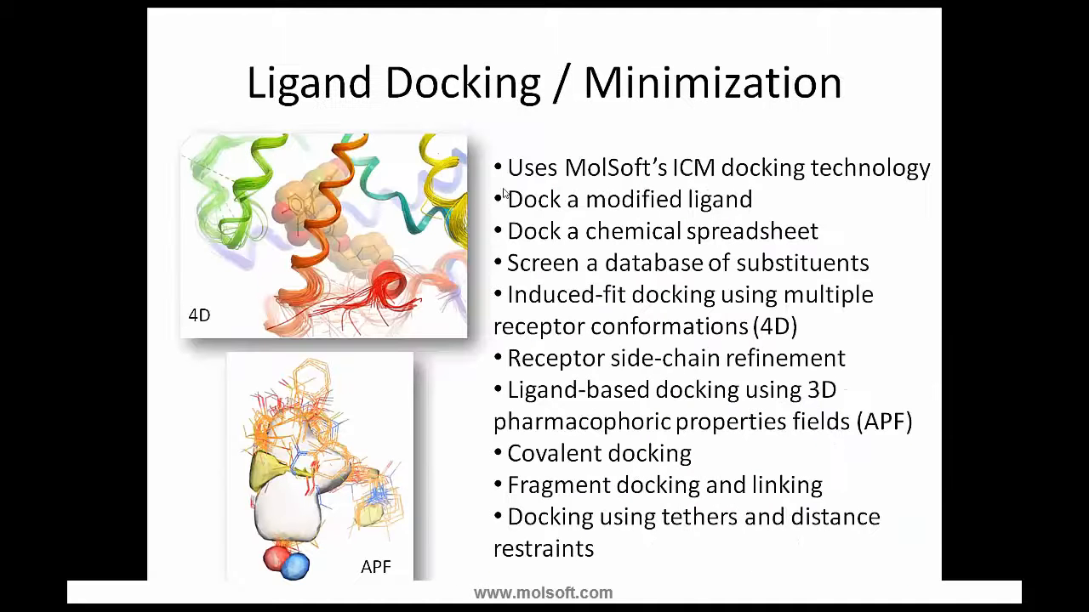
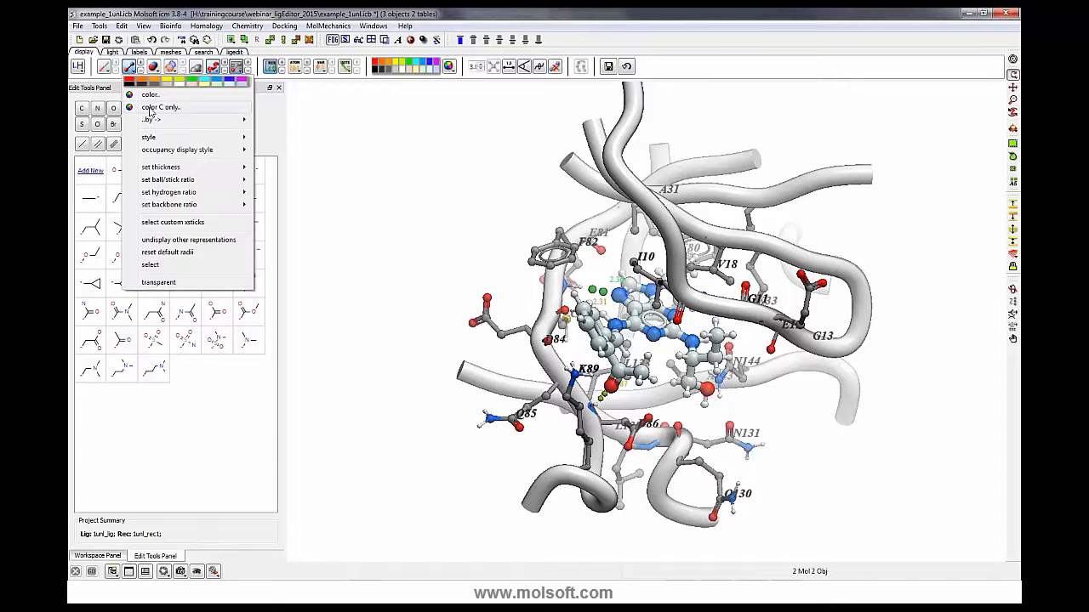
- Color the ligand's carbon atoms green
left_click(313, 125)
left_click(109, 555)
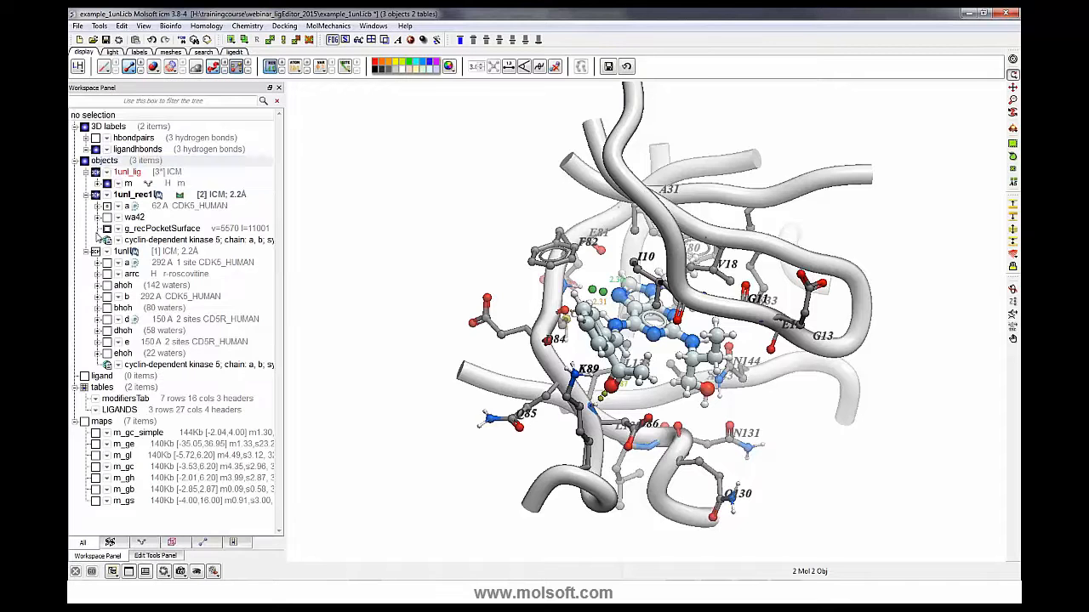
left_click(180, 182)
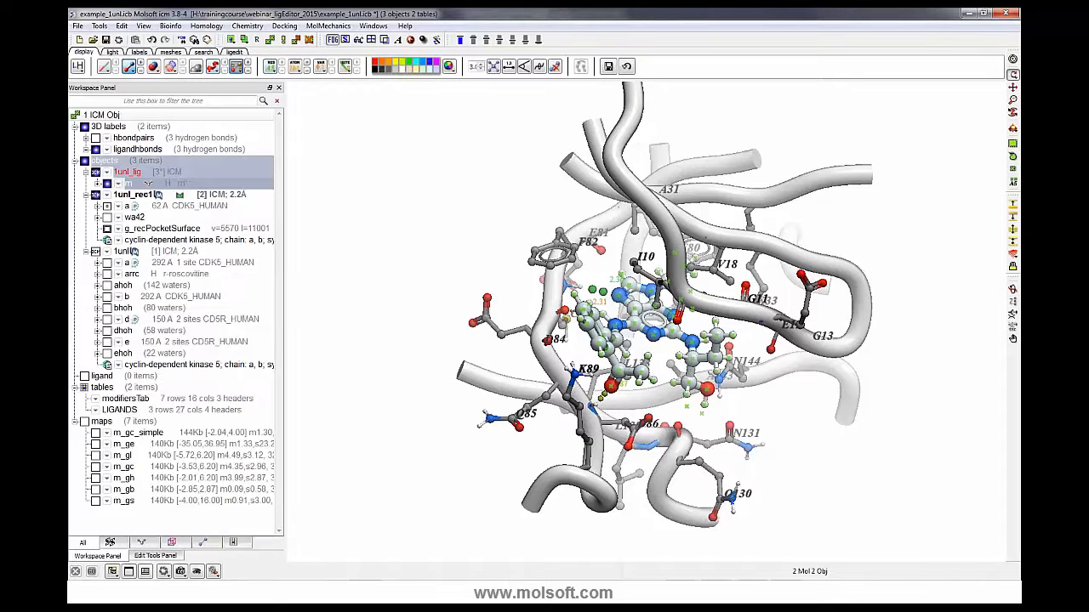
left_click(129, 69)
left_click(148, 111)
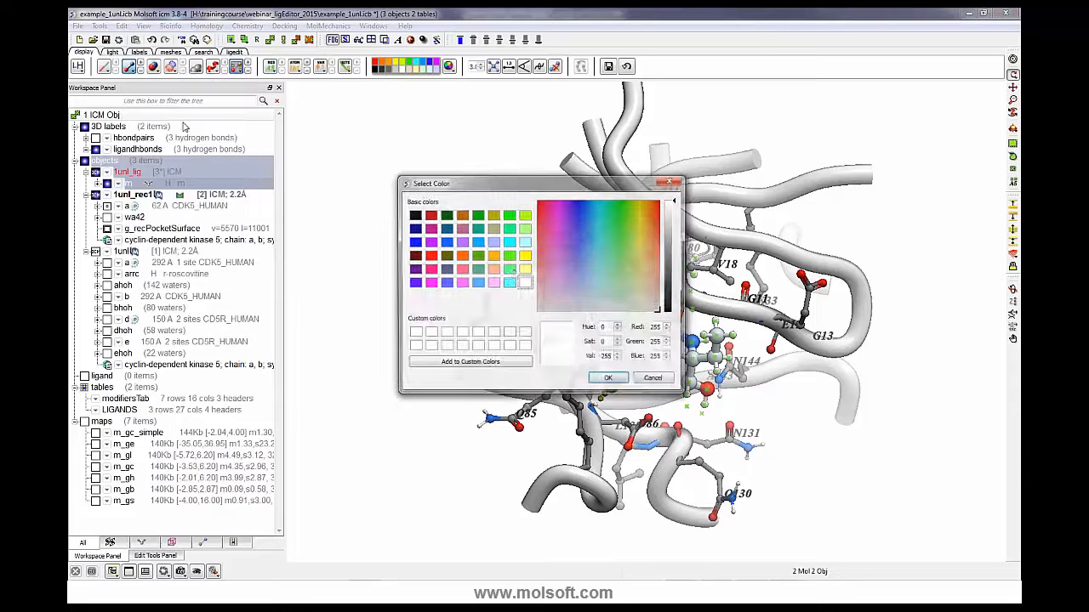
left_click(509, 255)
left_click(609, 380)
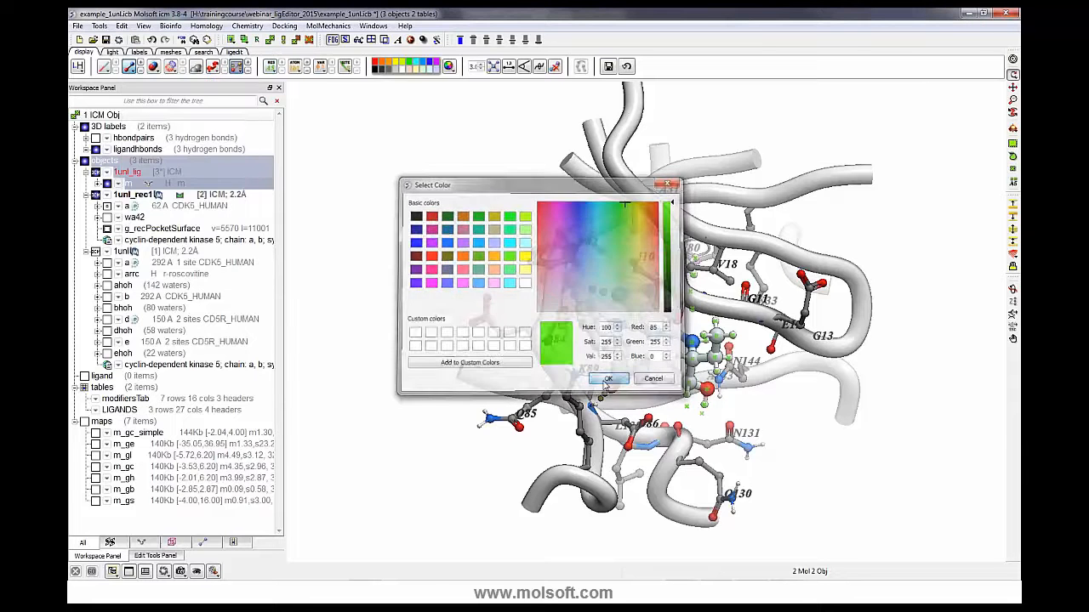
- Hide the ribbon display of the receptor chain a, leaving only the pocket side chains
right_click_drag(357, 214, 386, 239)
mouse_move(430, 268)
left_mouse_down()
mouse_move(398, 275)
mouse_move(424, 268)
mouse_move(429, 284)
mouse_move(453, 288)
mouse_move(439, 279)
left_mouse_up()
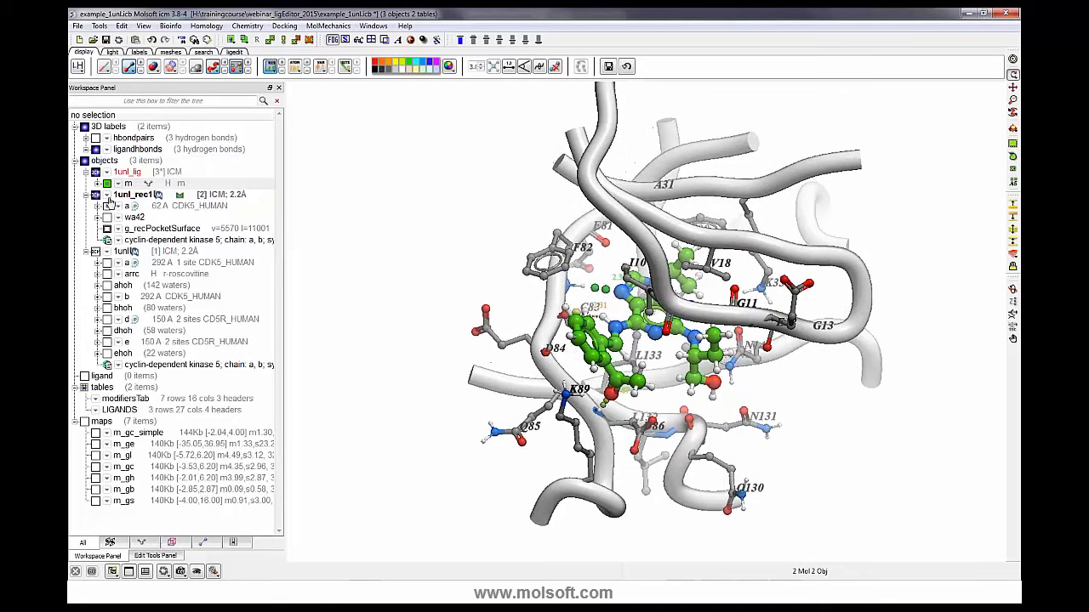
right_click(104, 207)
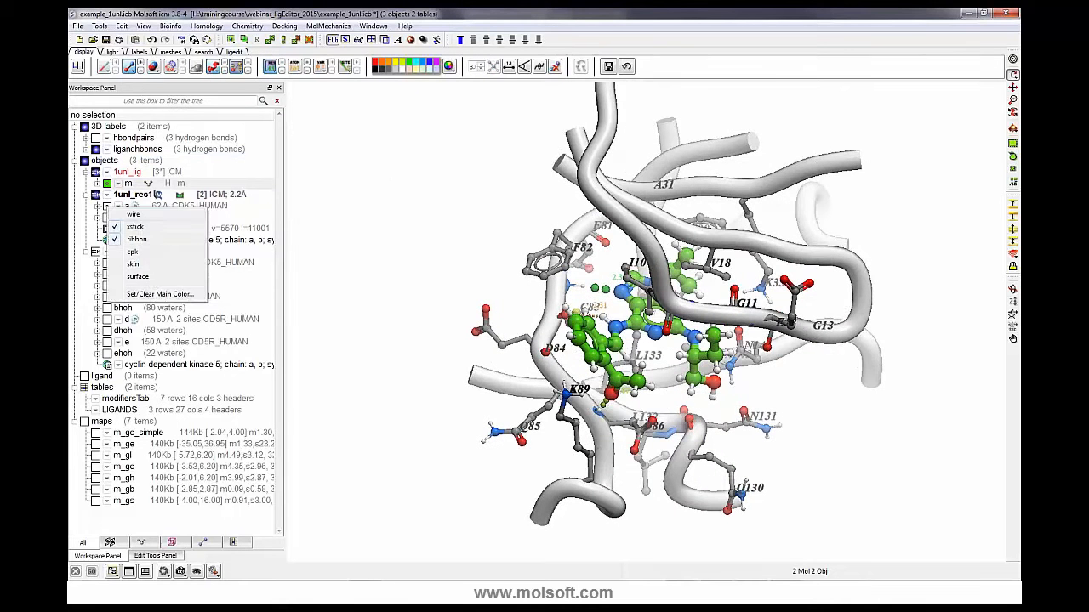
left_click(153, 245)
left_click_drag(407, 315, 542, 354)
left_click_drag(826, 389, 807, 366)
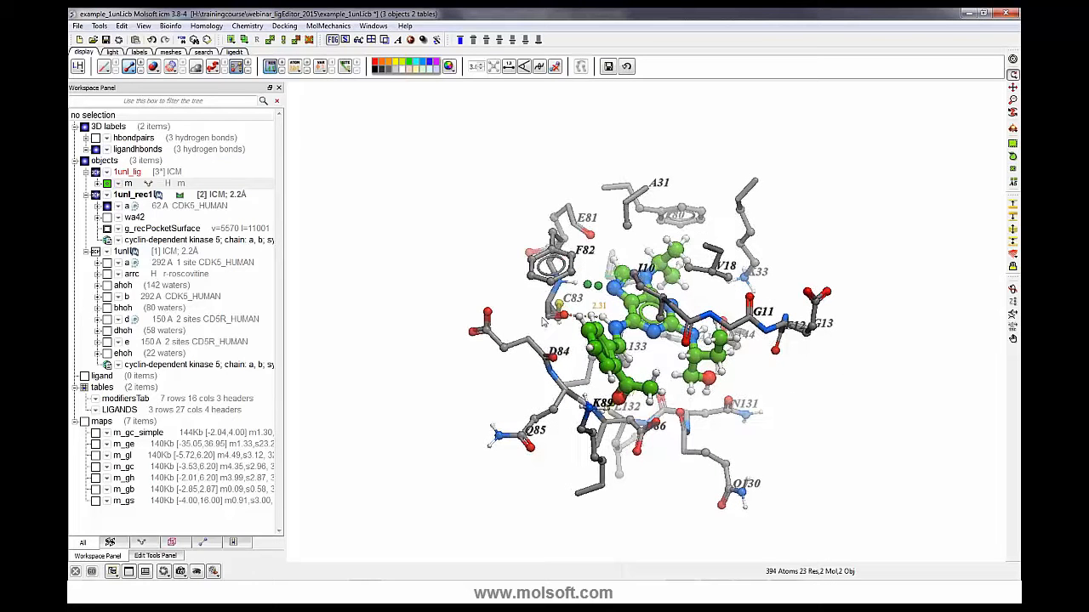
left_click_drag(490, 291, 496, 297)
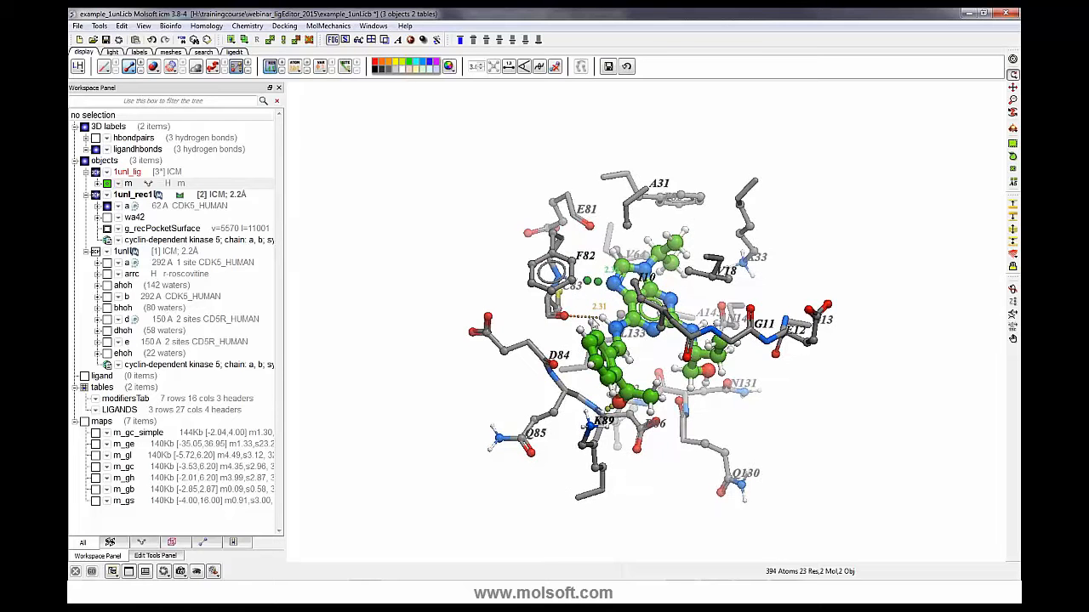
- Add a distance restraint on the hydrogen bond between the ligand's h61 hydrogen and the C83 backbone oxygen
left_click(155, 557)
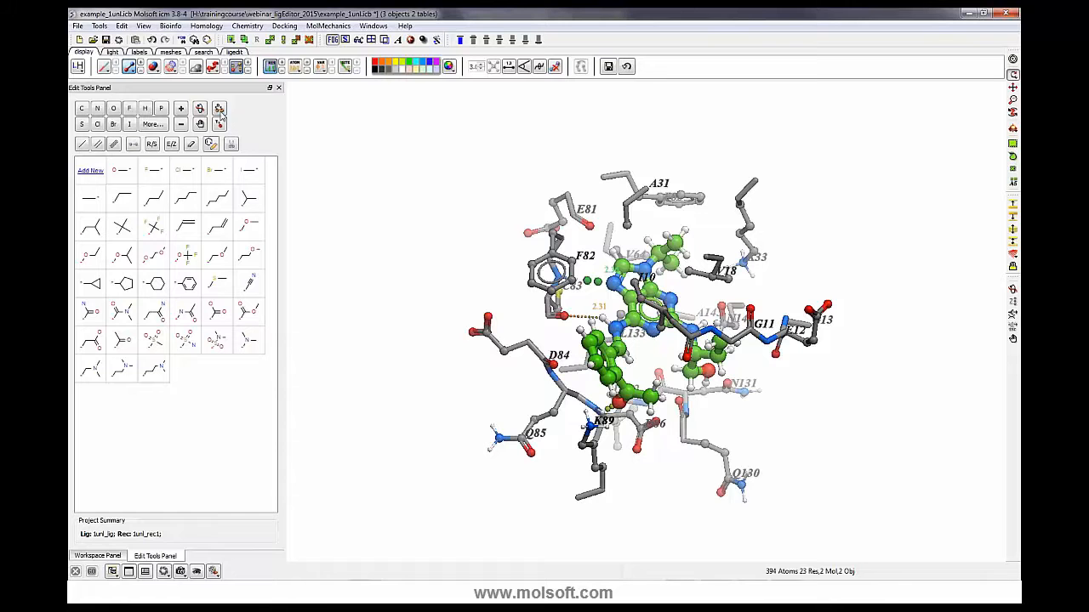
scroll(300, 186, "up", 3)
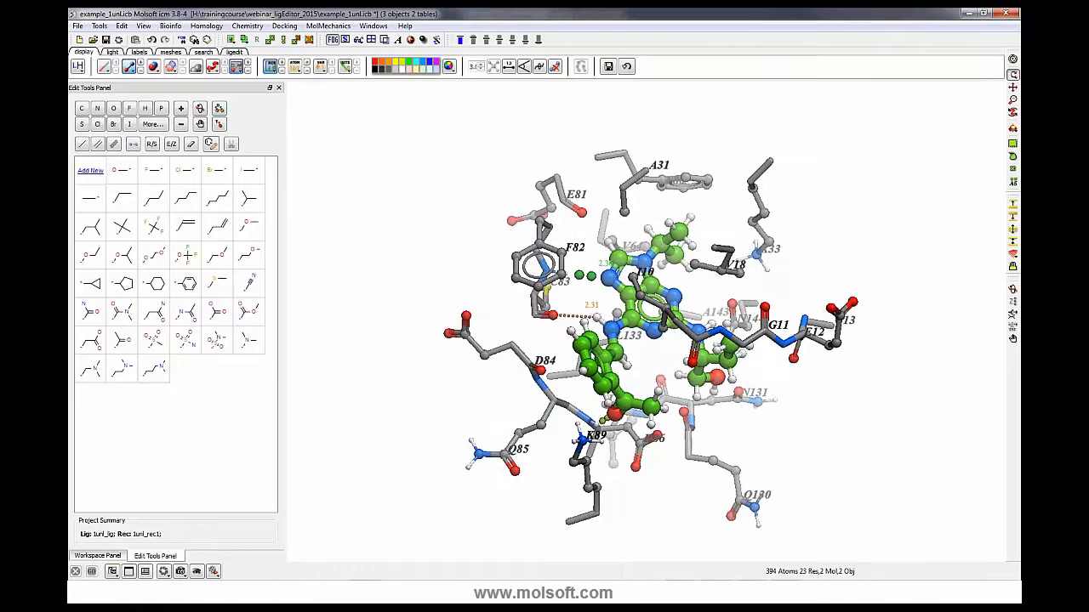
left_click(218, 110)
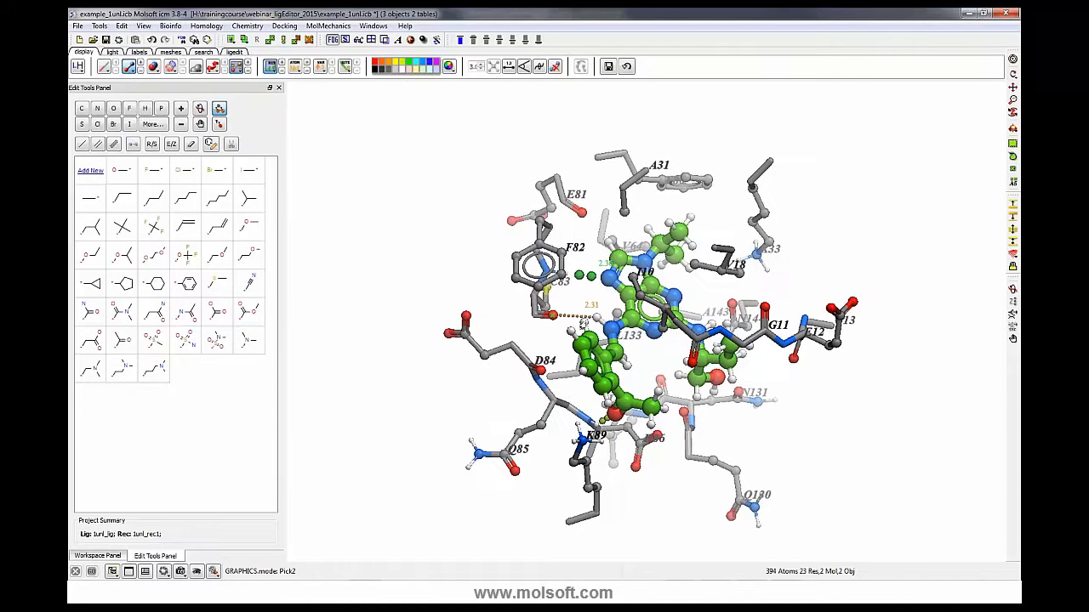
left_click(596, 322)
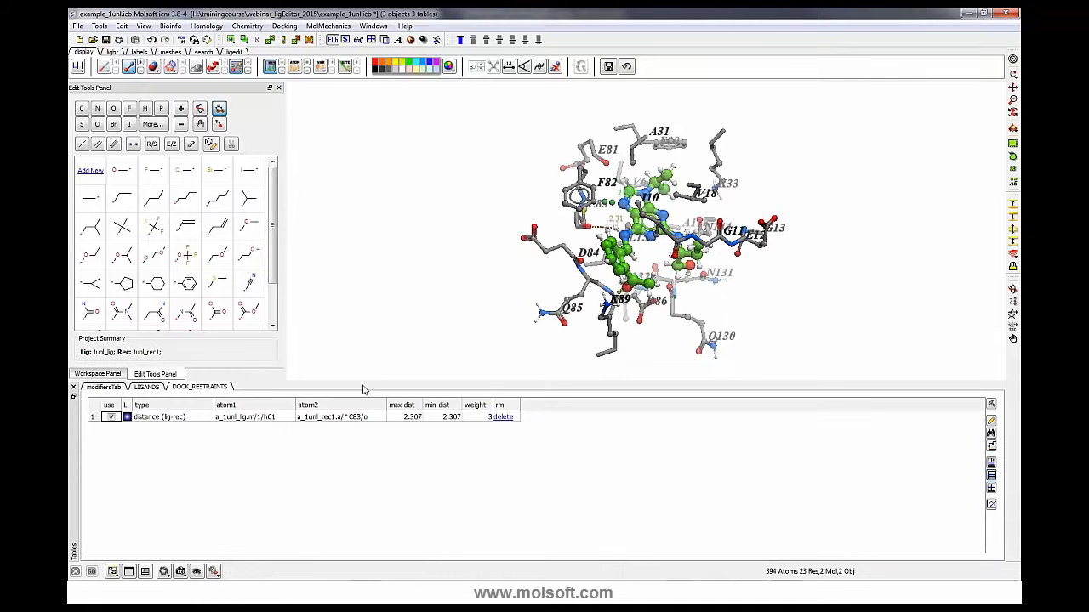
- Open the restraint's maximum and minimum distance fields for editing
double_click(408, 421)
left_click(393, 417)
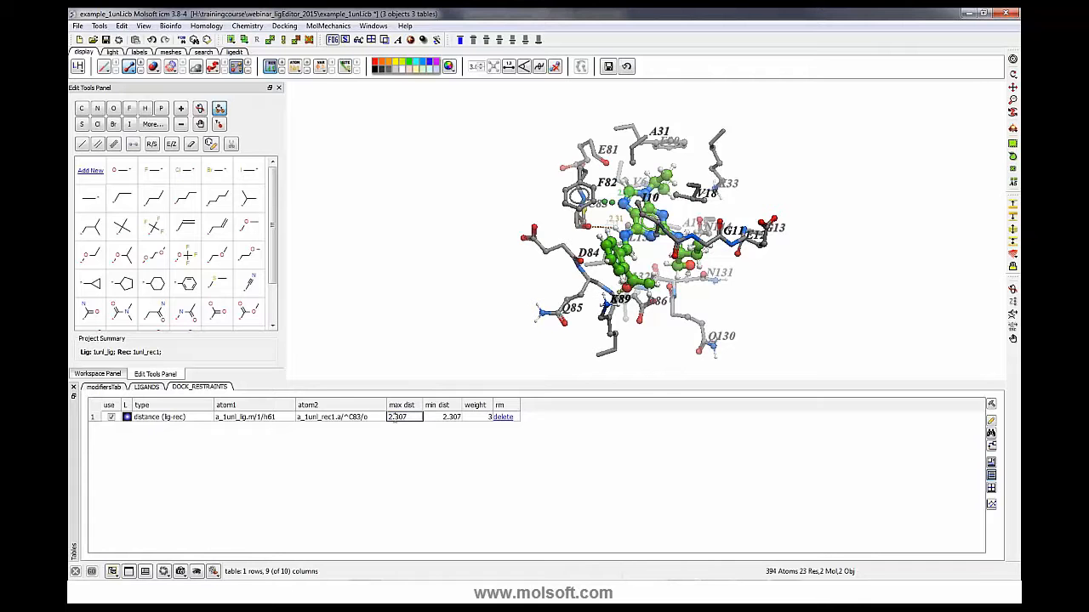
left_click(409, 417)
key("Tab")
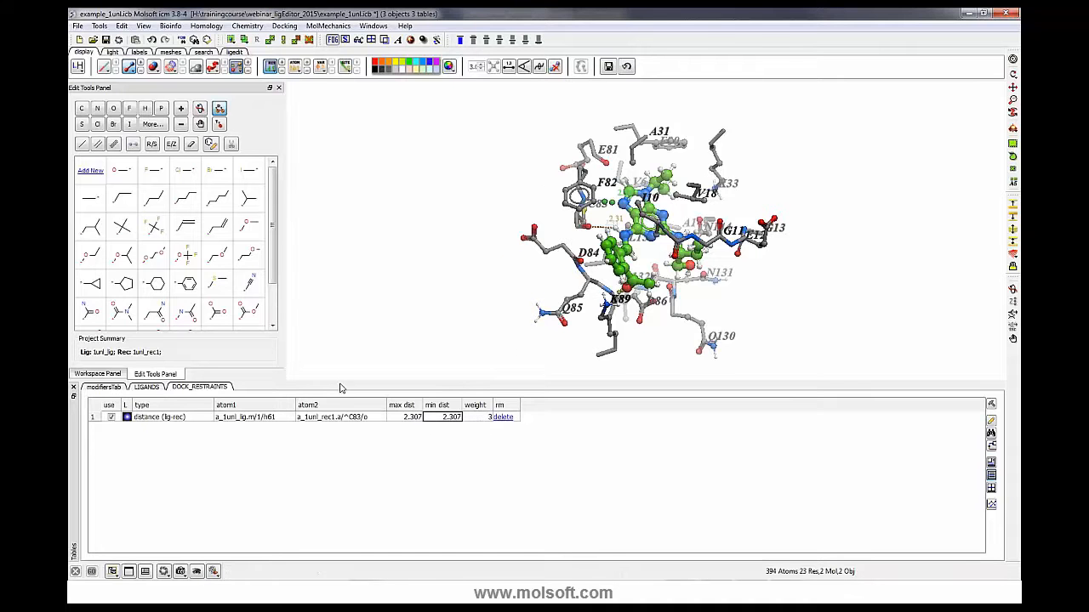
left_click_drag(339, 388, 340, 435)
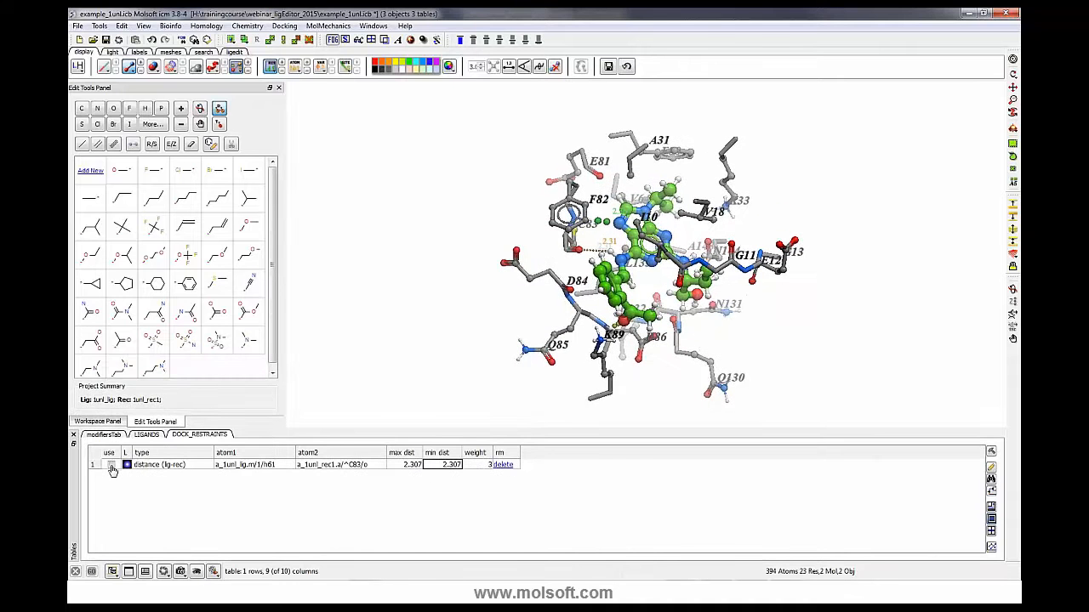
- Highlight the distance restraint's atoms in the 3D view
left_click(111, 466)
left_click(126, 466)
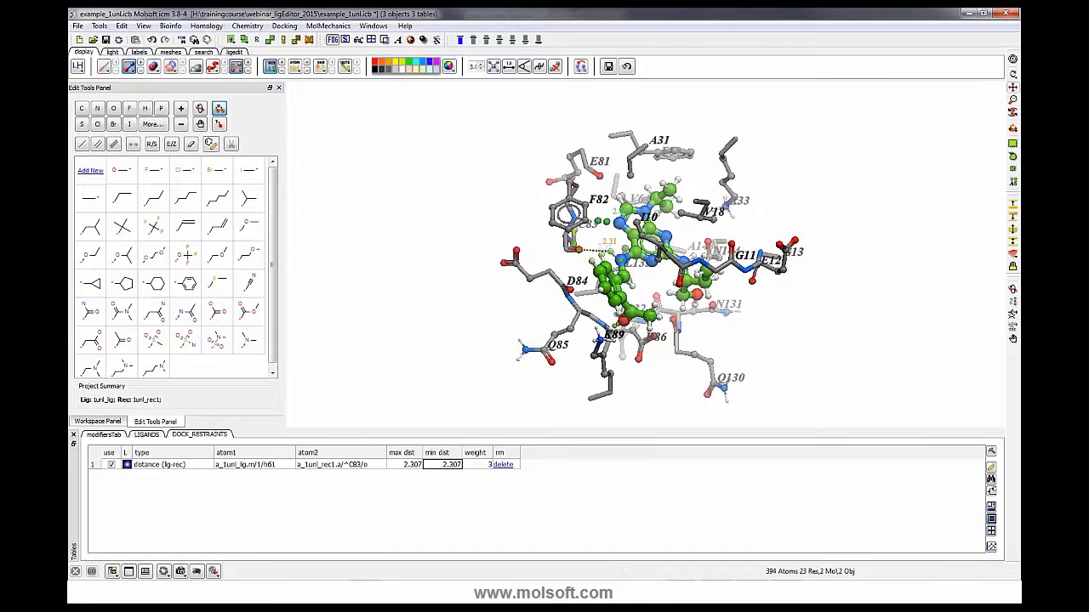
left_click(1013, 59)
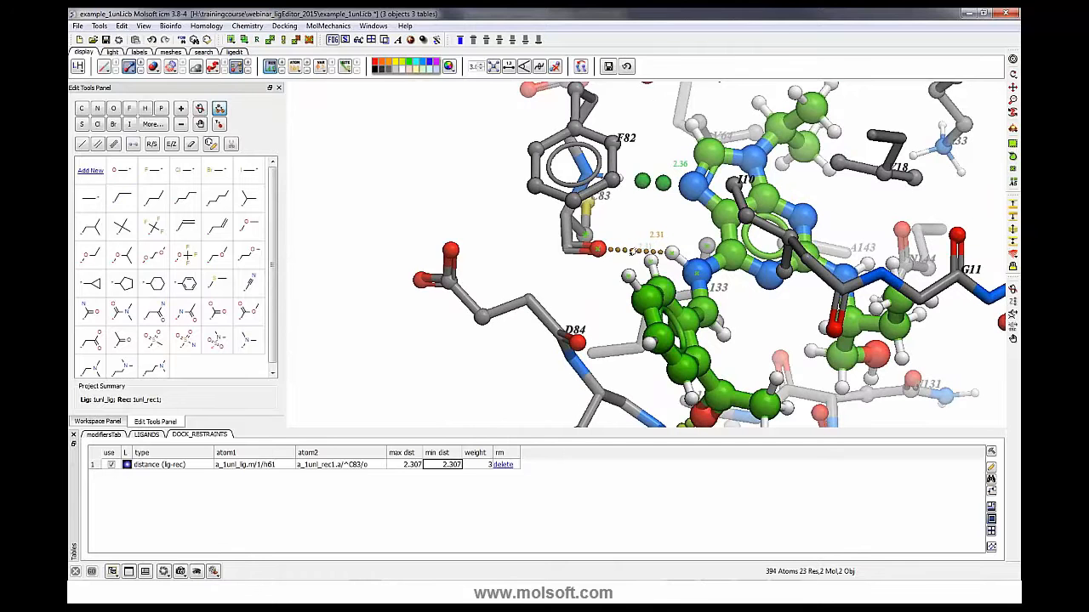
left_click_drag(350, 158, 376, 182)
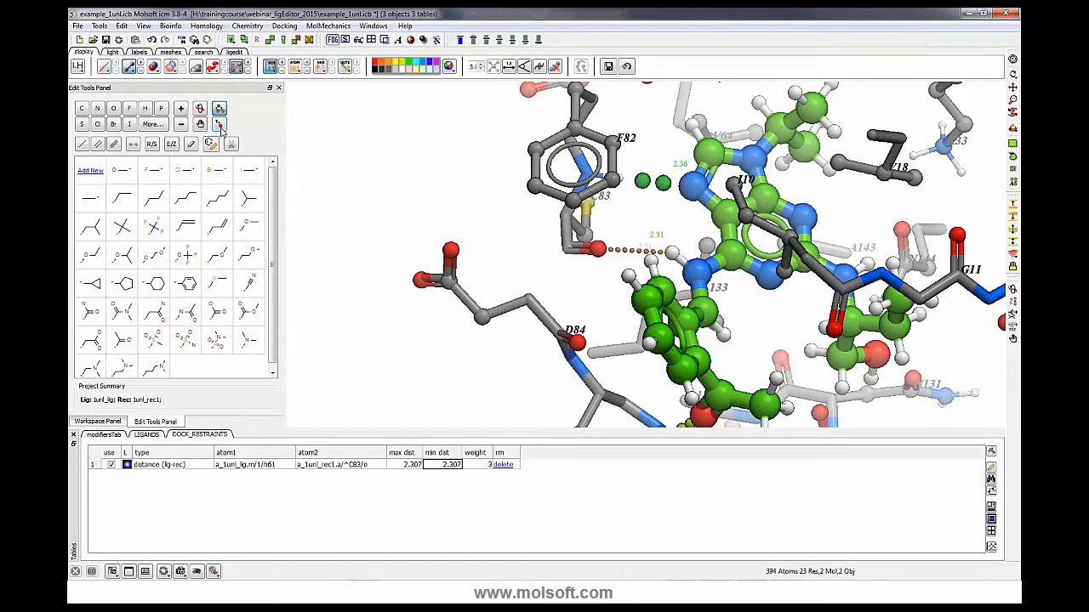
- Add a position restraint on the ligand's n4 nitrogen atom
left_click(218, 109)
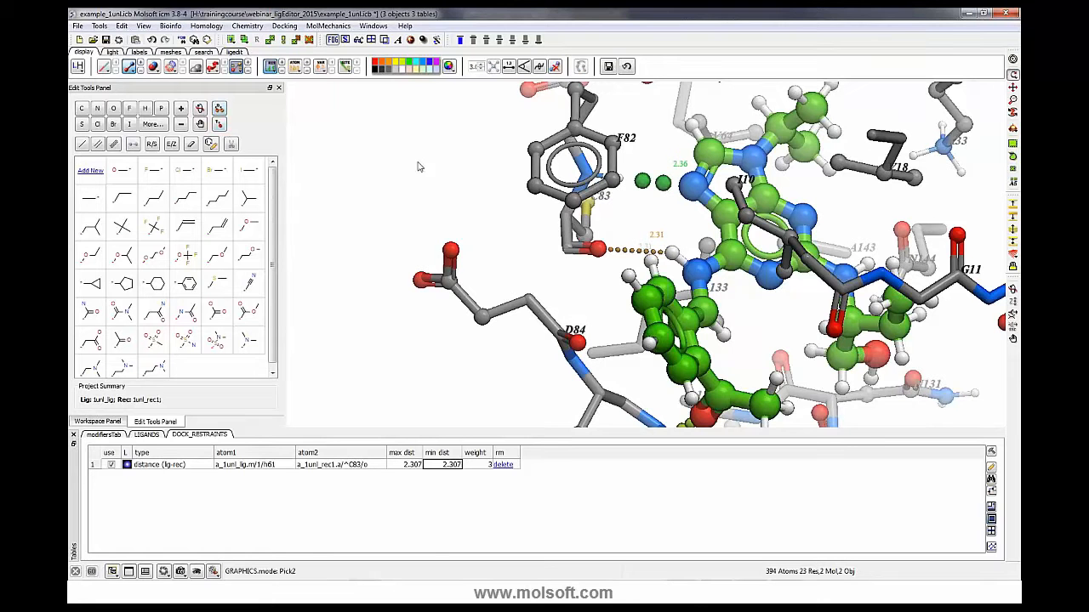
left_click(219, 125)
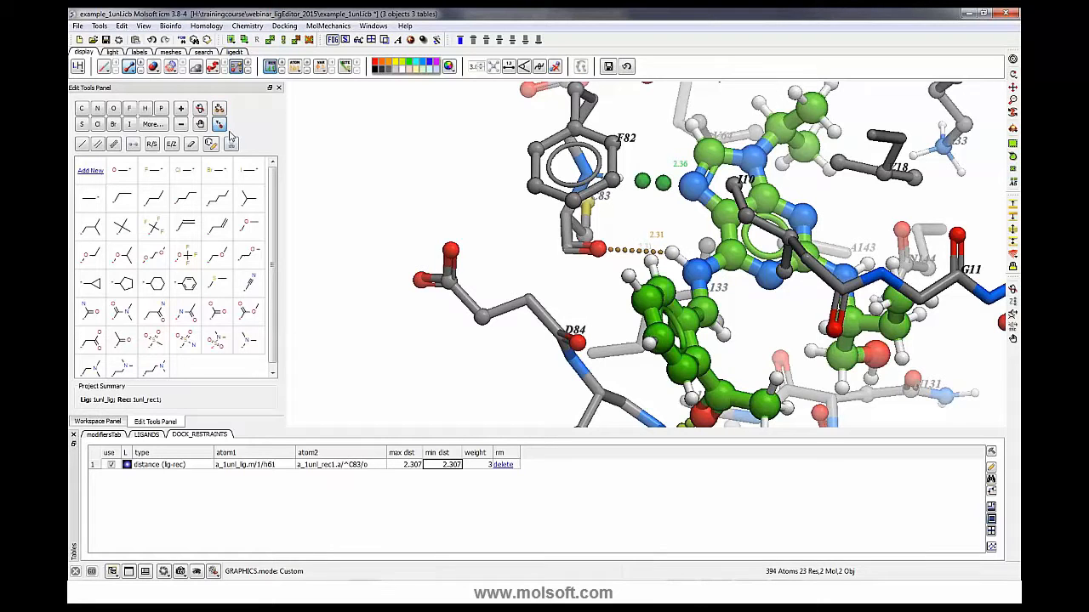
left_click(689, 189)
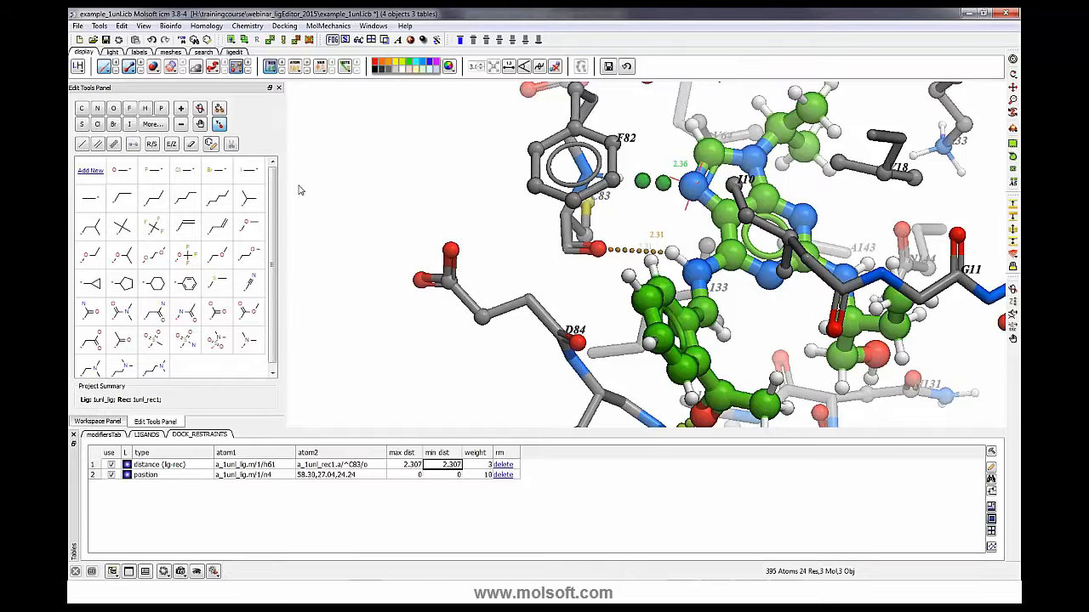
- Redock the ligand in the current receptor using the defined restraints
left_click_drag(306, 188, 307, 243)
middle_click_drag(369, 208, 296, 193)
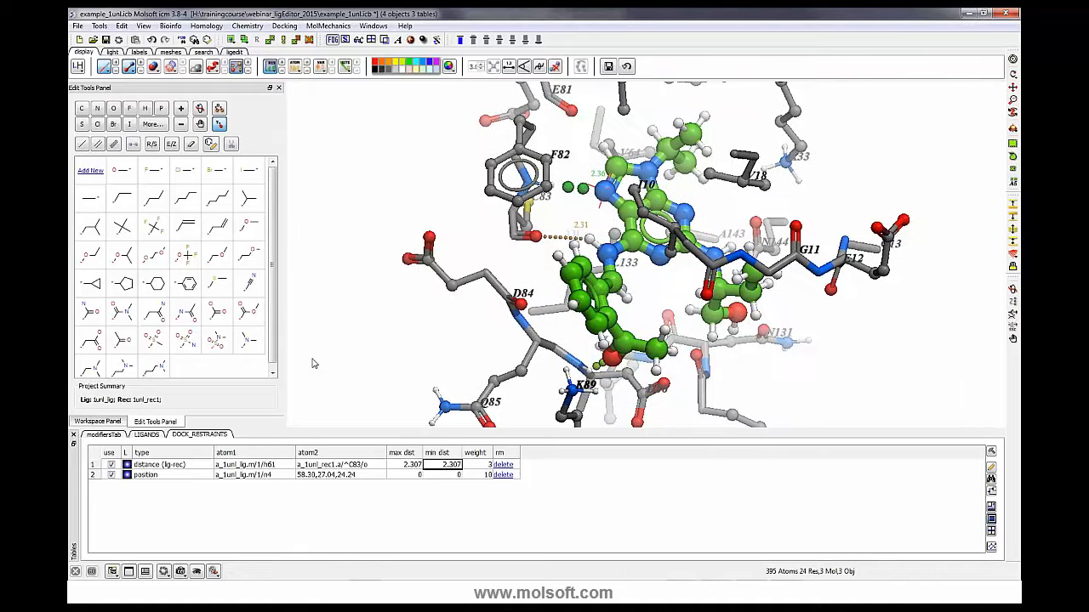
left_click(126, 475)
left_click(127, 476)
left_click(234, 53)
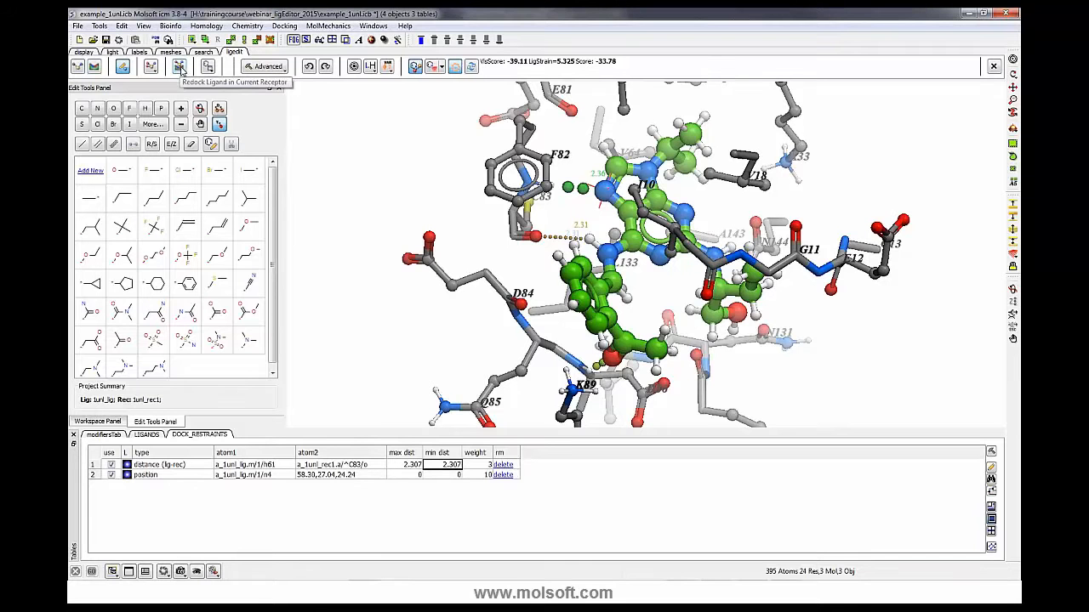
left_click(178, 66)
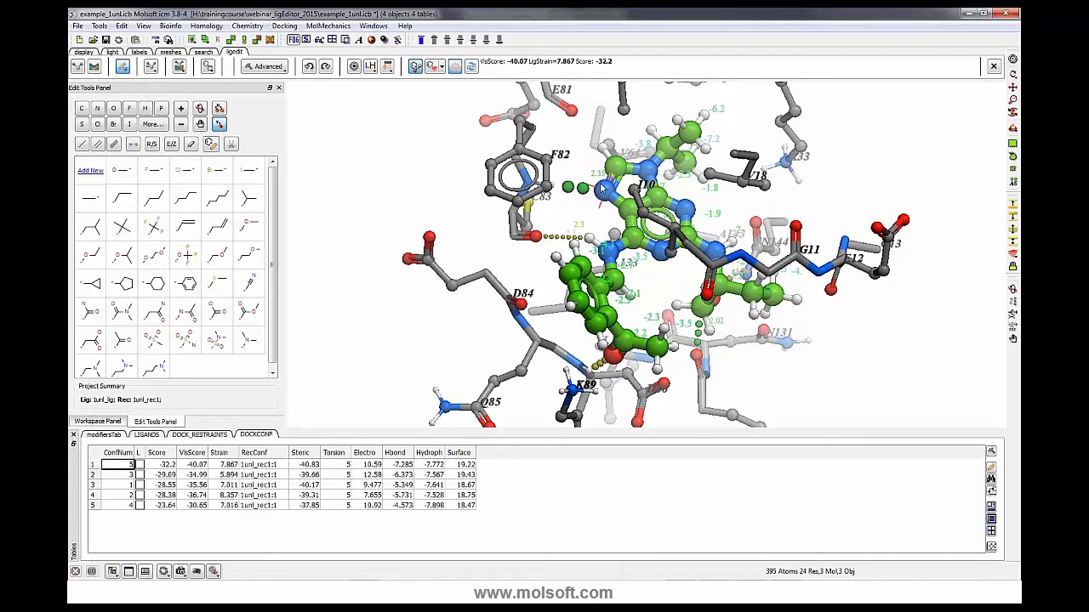
- Rotate the complex to examine the redocked ligand pose and its per-atom score contributions
left_click_drag(655, 287, 614, 273)
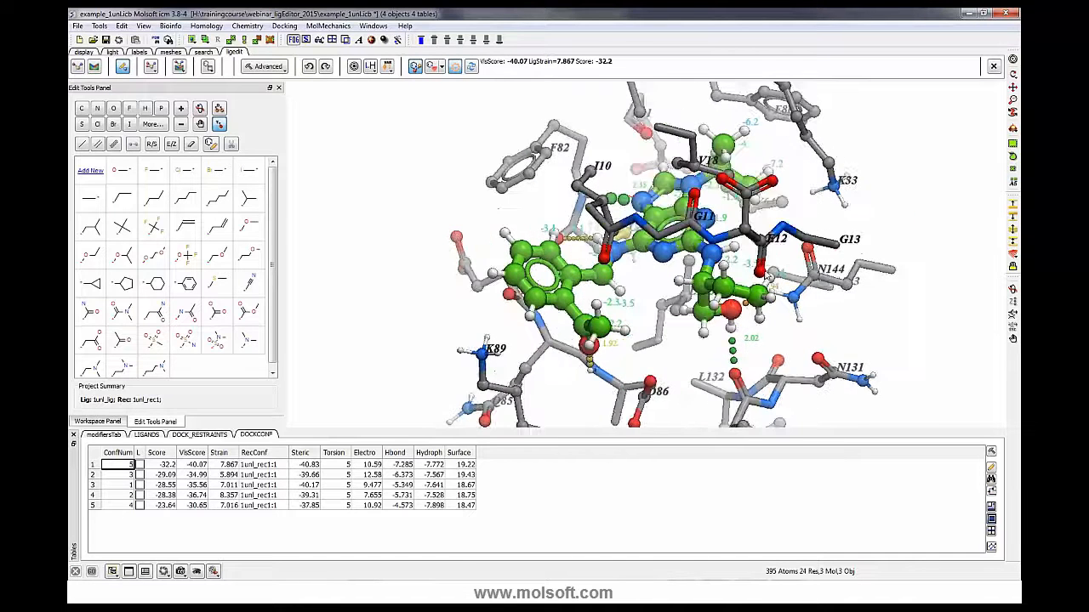
left_click_drag(778, 324, 772, 296)
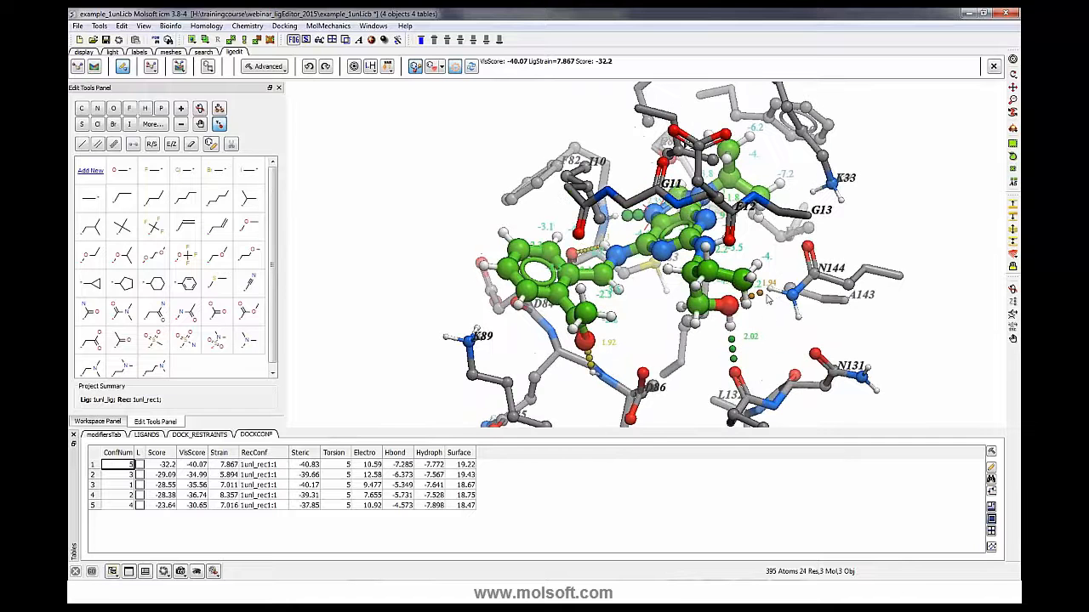
left_click_drag(768, 342, 671, 316)
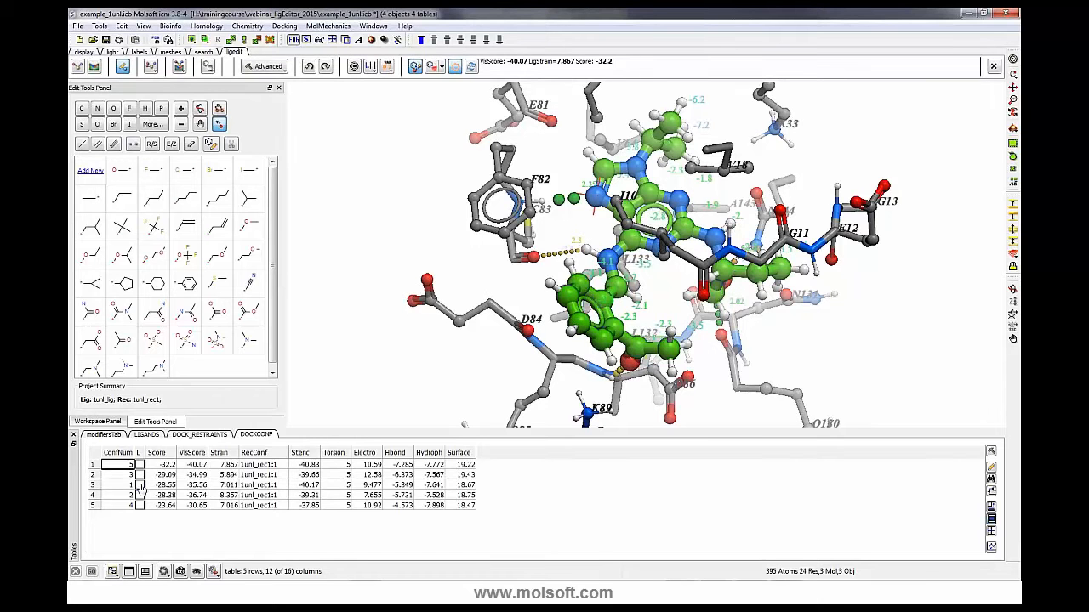
left_click(140, 506)
left_click(140, 506)
mouse_move(312, 245)
left_mouse_down()
mouse_move(304, 221)
mouse_move(306, 243)
left_mouse_up()
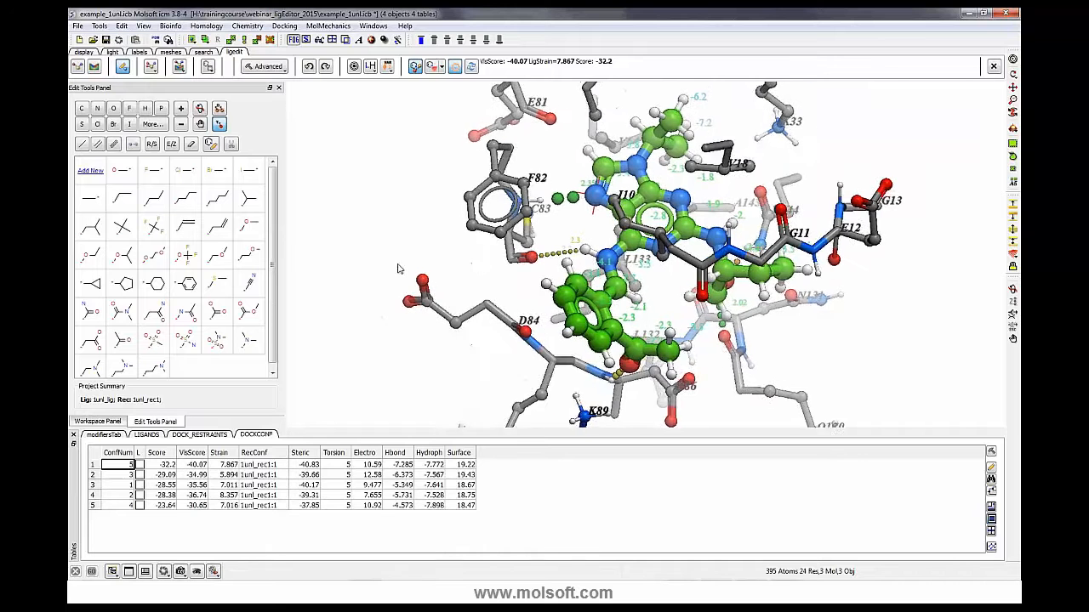
left_click_drag(432, 265, 396, 267)
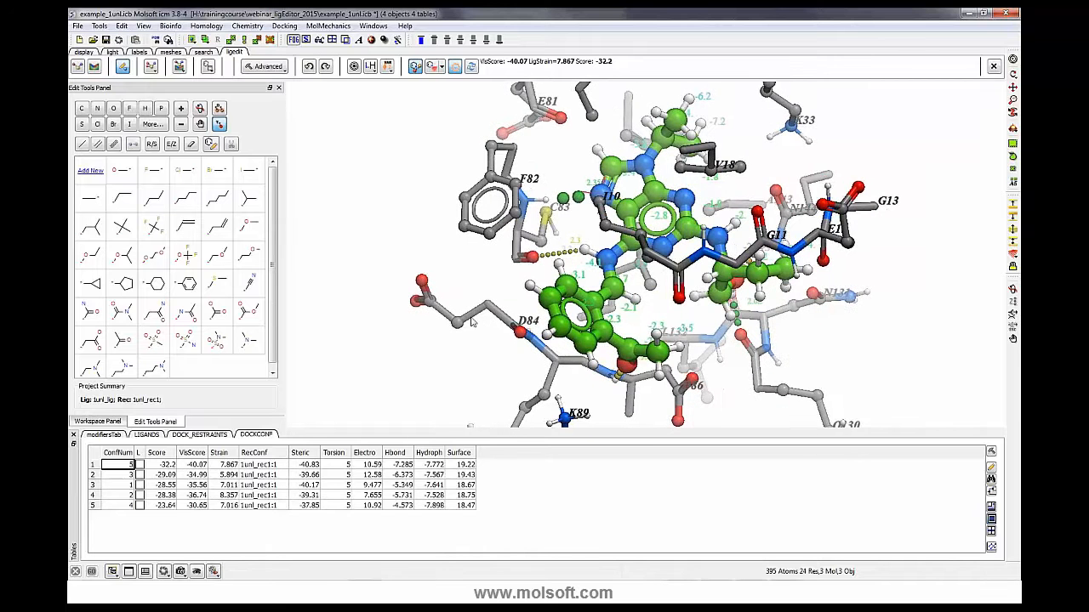
mouse_move(491, 301)
left_mouse_down()
mouse_move(490, 318)
mouse_move(464, 329)
mouse_move(490, 315)
left_mouse_up()
middle_click_drag(392, 249, 363, 261)
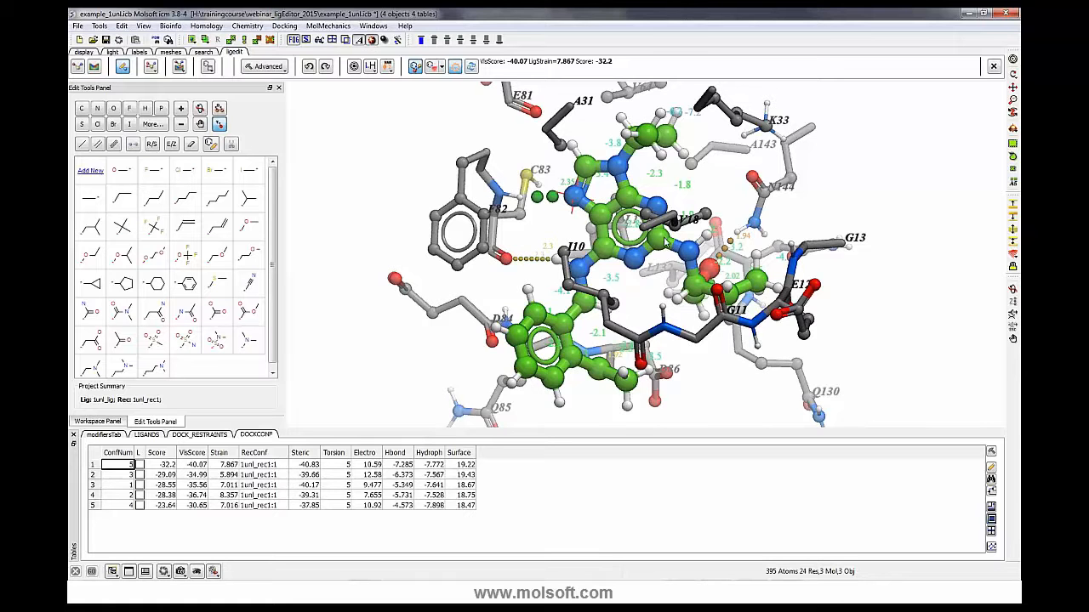
left_click_drag(804, 216, 797, 216)
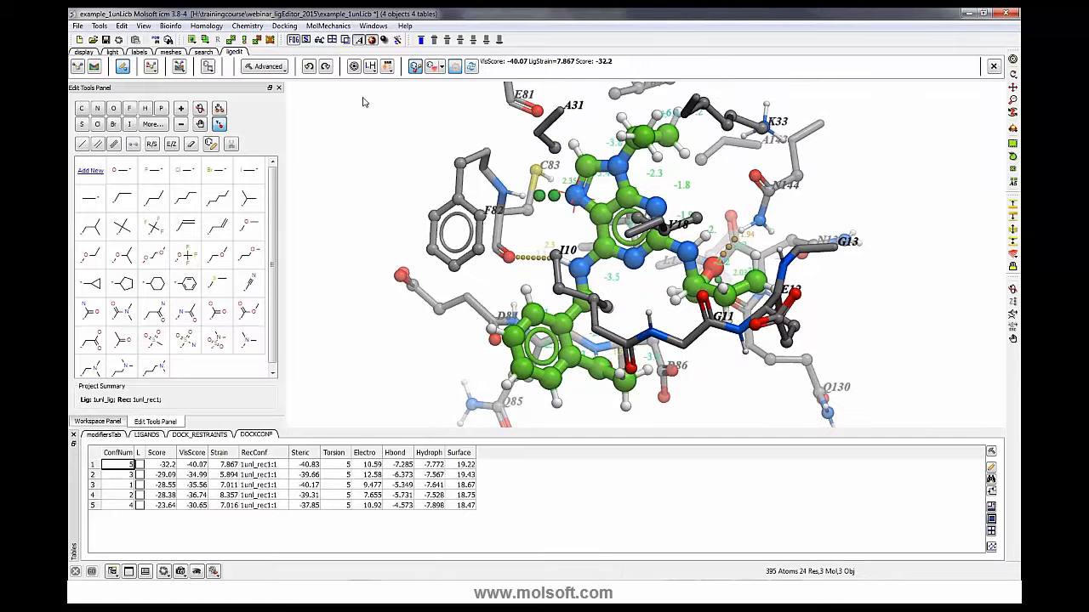
left_click(268, 66)
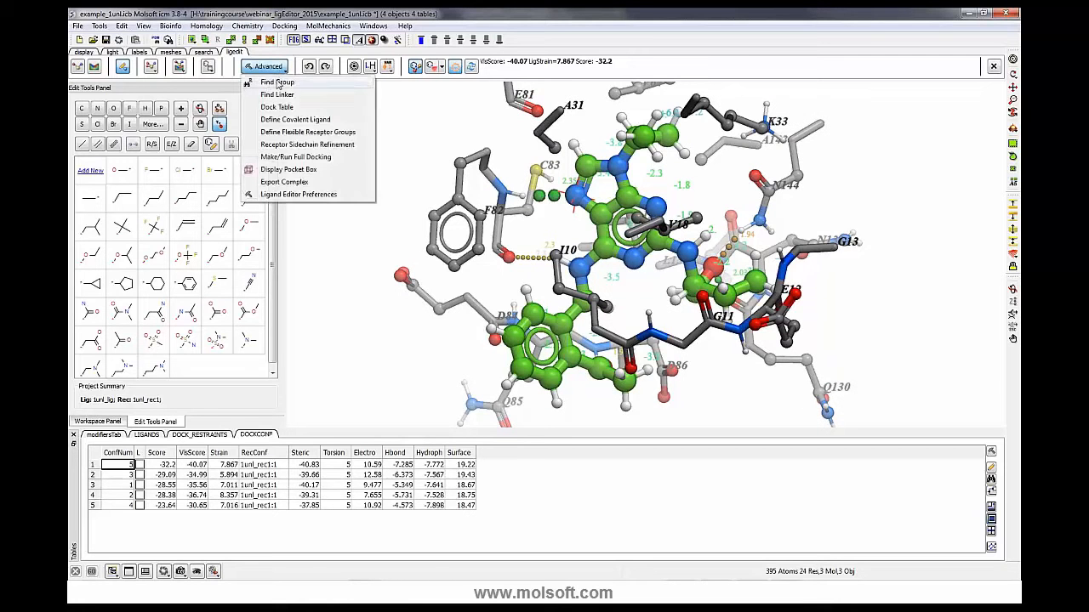
left_click(415, 107)
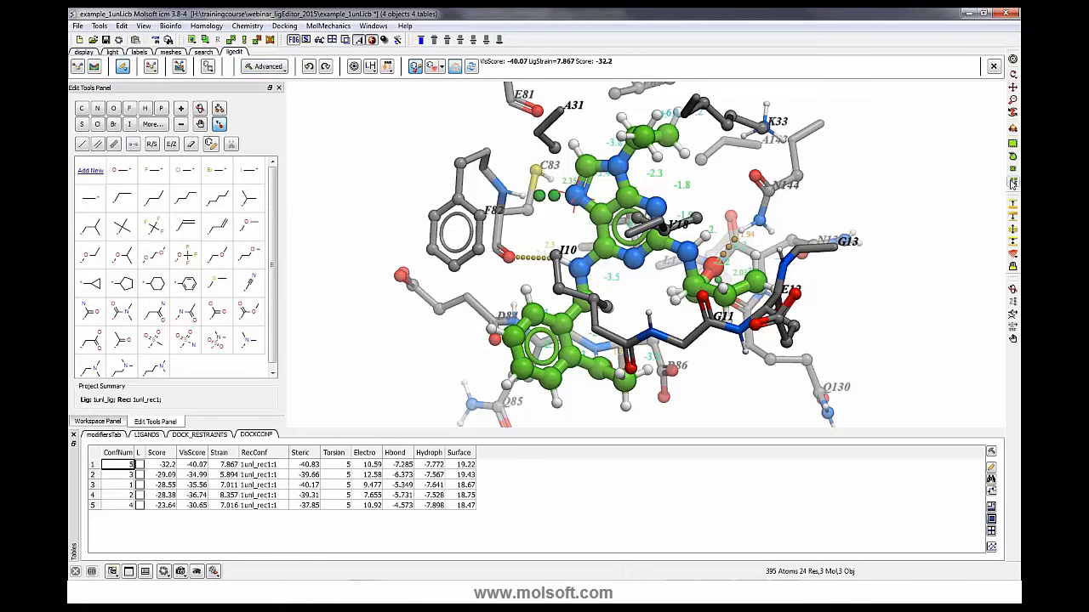
left_click(762, 220)
left_click(762, 221)
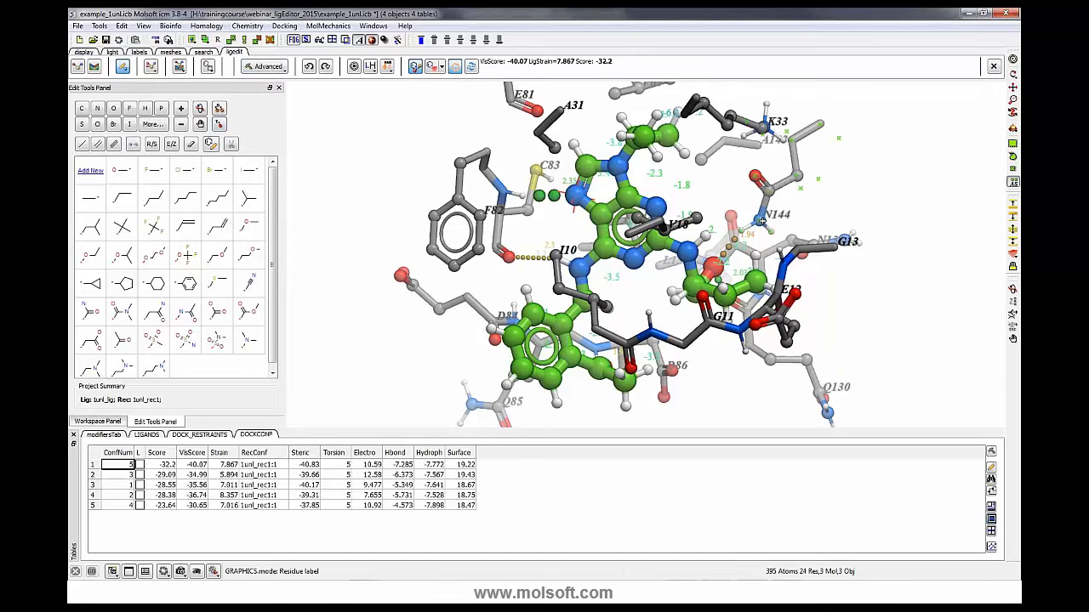
left_click(269, 67)
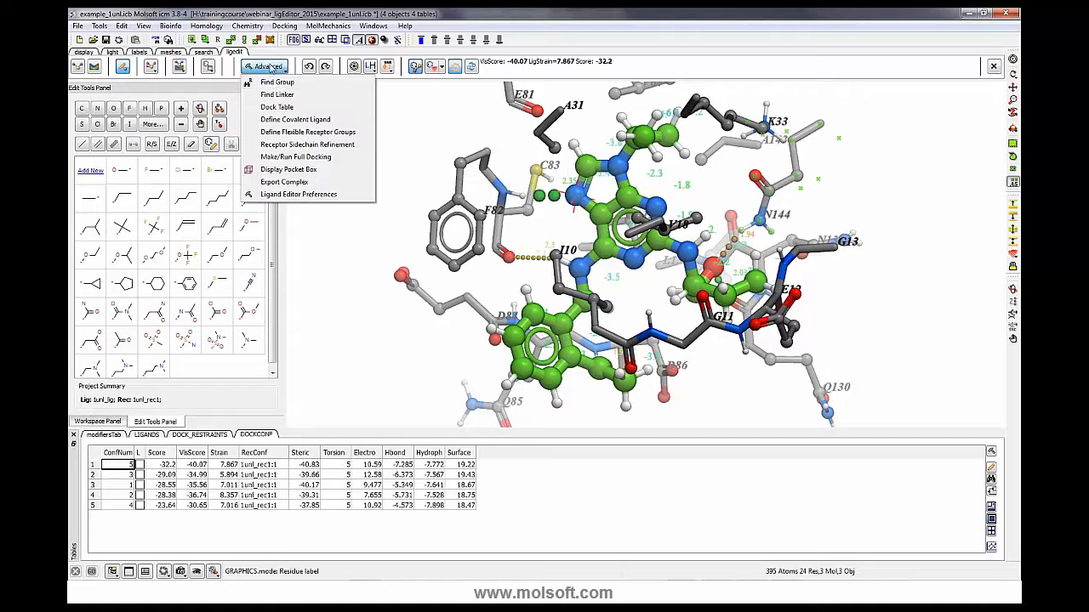
left_click(276, 134)
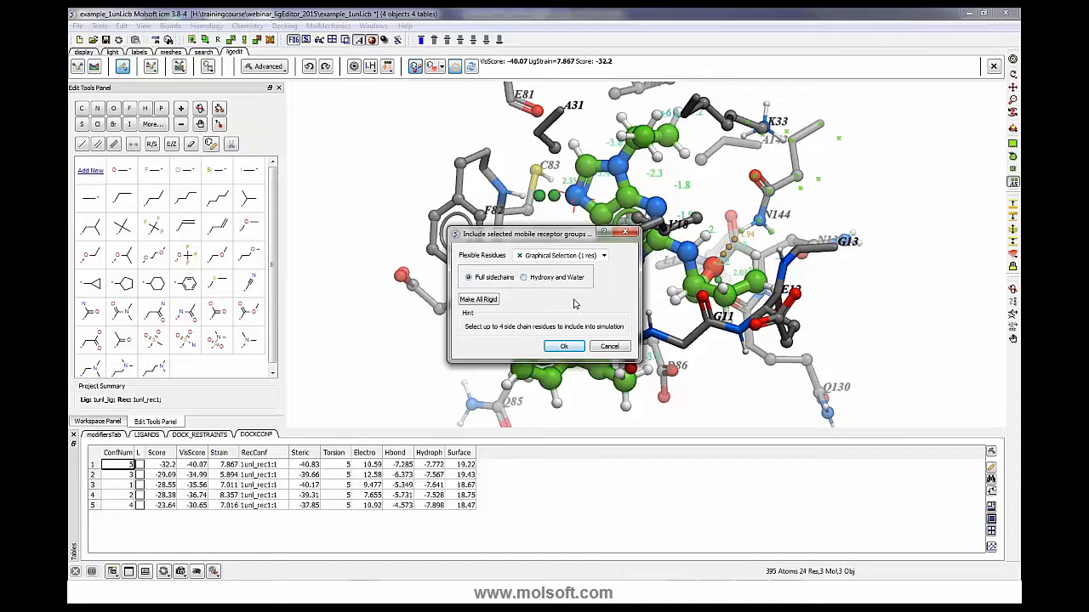
left_click(609, 348)
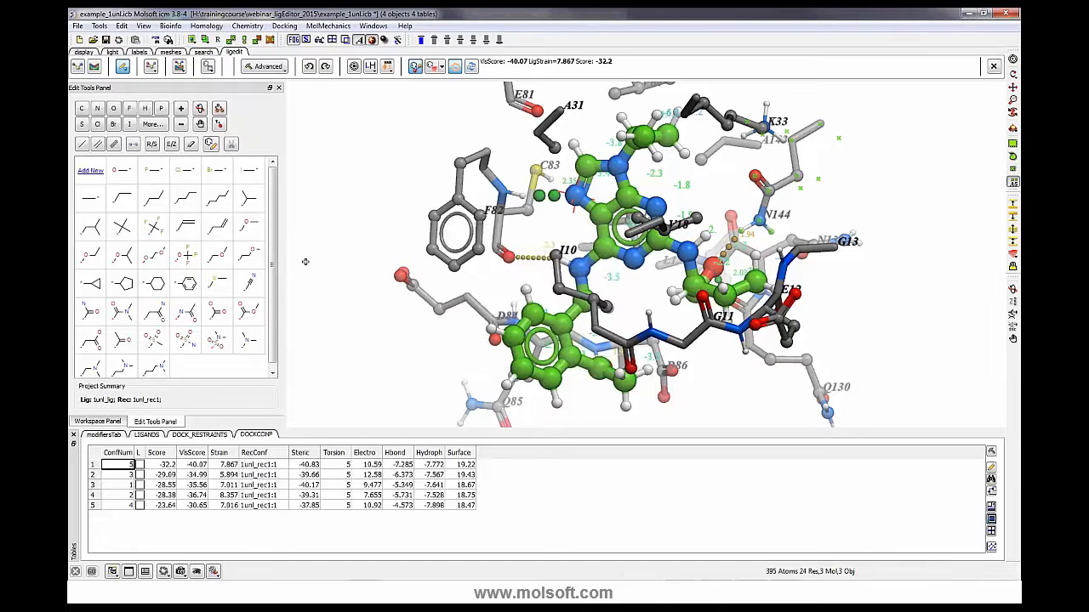
- Adjust the torsion of the ligand's hydroxyethyl side chain so its hydroxyl points toward L133
left_click_drag(306, 262, 306, 298)
left_click_drag(646, 314, 665, 275)
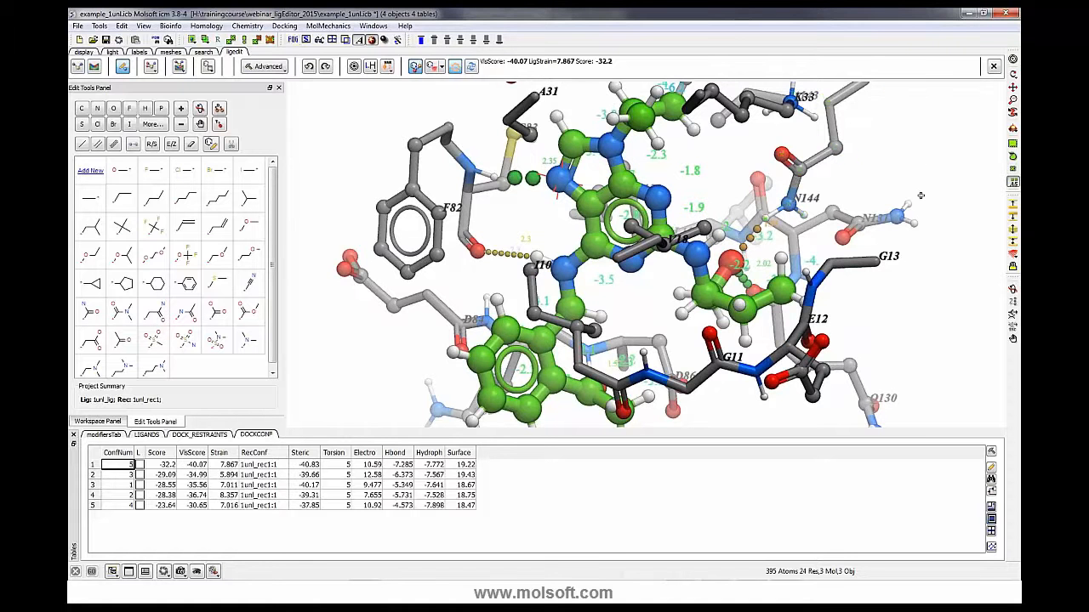
left_click_drag(920, 196, 895, 192)
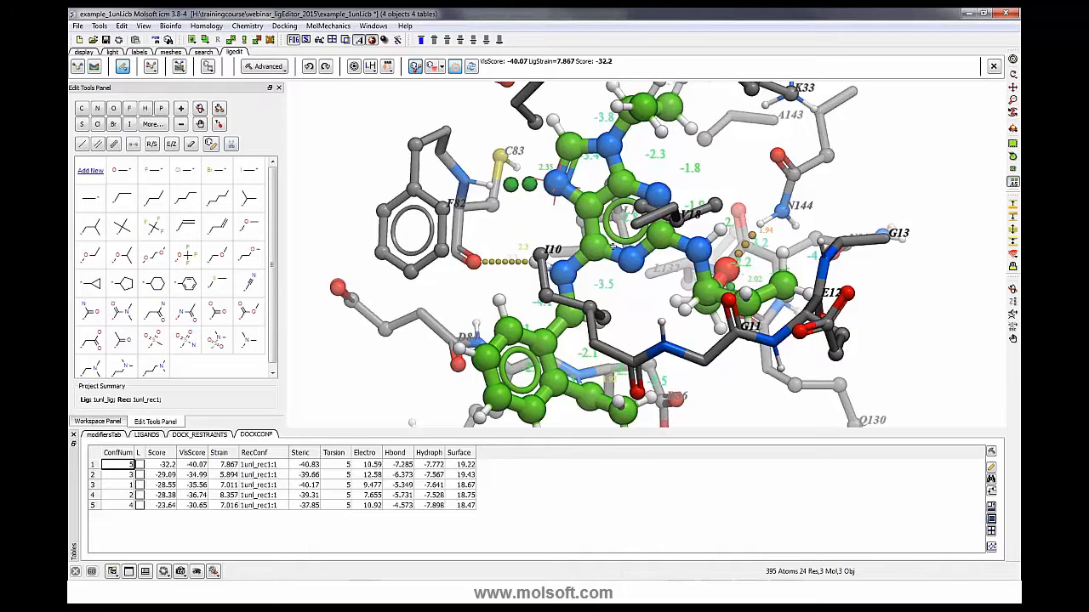
mouse_move(634, 284)
left_mouse_down()
mouse_move(625, 285)
mouse_move(634, 285)
left_mouse_up()
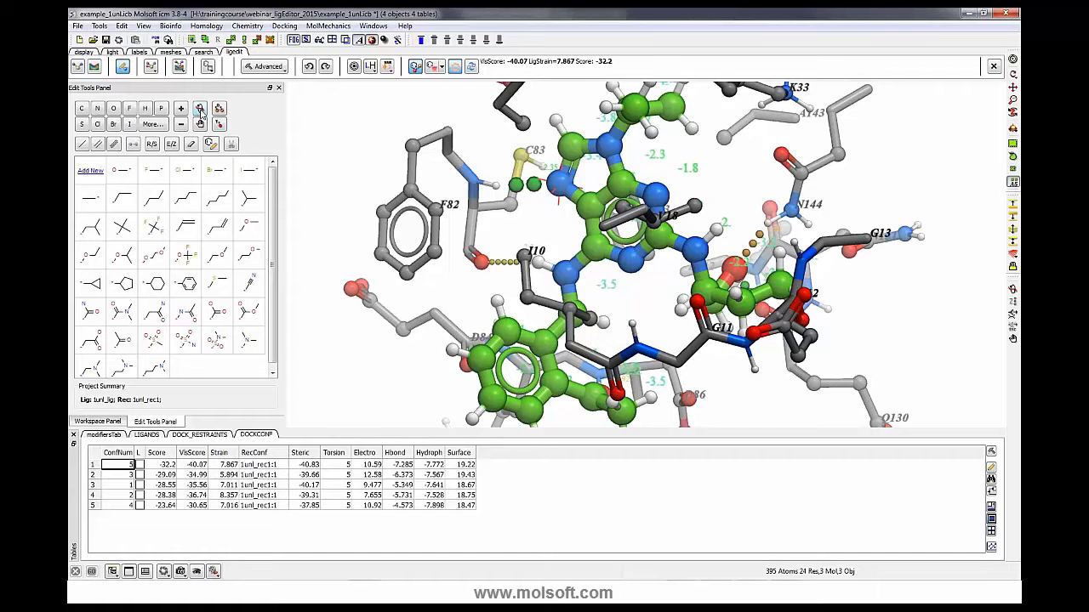
left_click(199, 110)
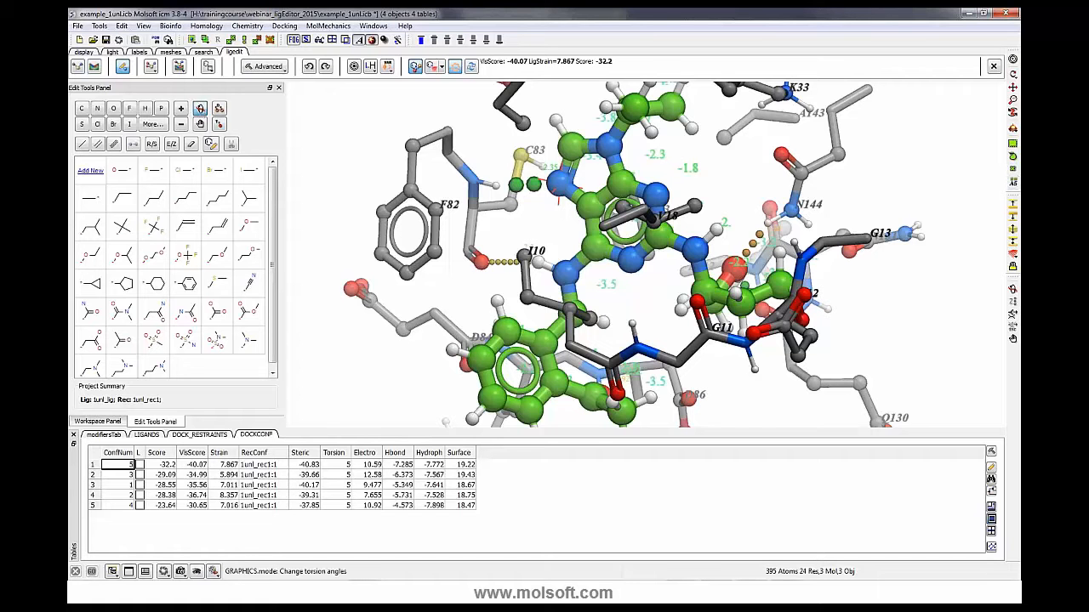
left_click_drag(701, 267, 685, 245)
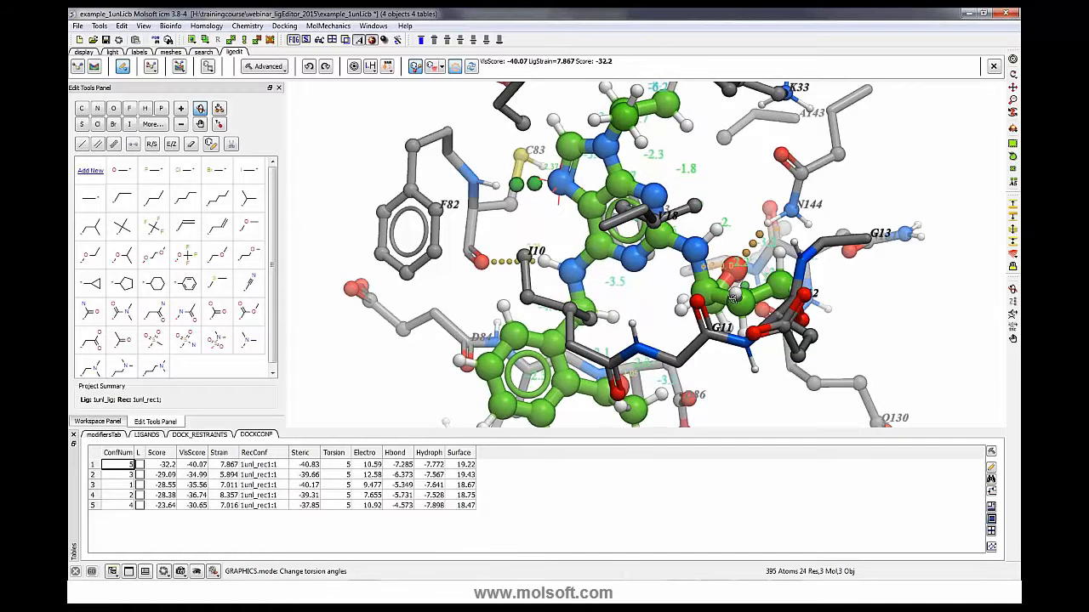
left_click(1012, 76)
left_click_drag(933, 169, 757, 219)
left_click(200, 109)
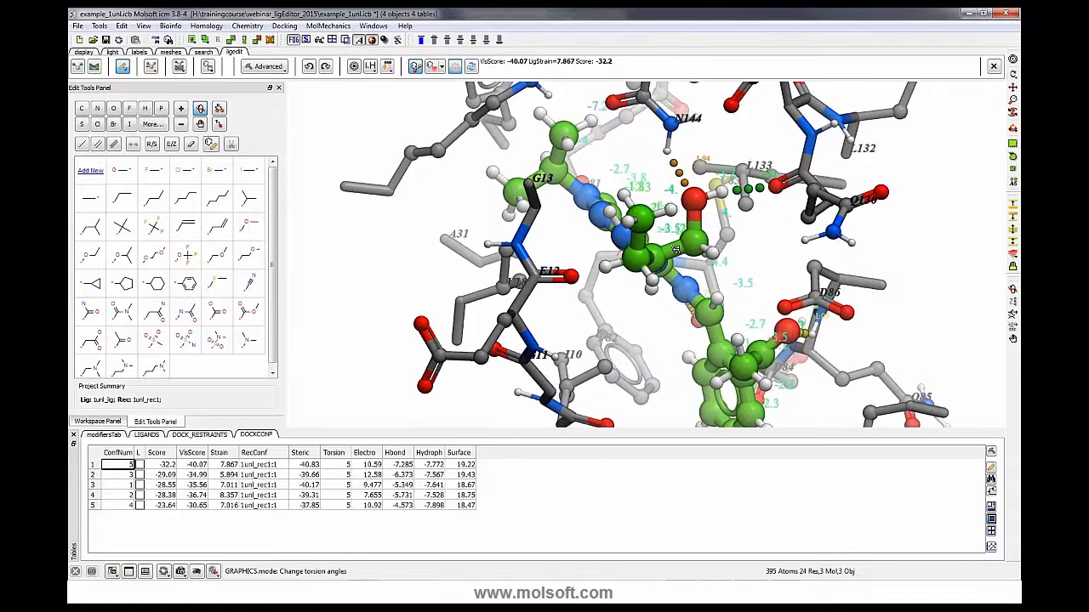
mouse_move(672, 252)
left_mouse_down()
mouse_move(683, 254)
mouse_move(667, 194)
mouse_move(695, 307)
mouse_move(686, 234)
mouse_move(685, 245)
left_mouse_up()
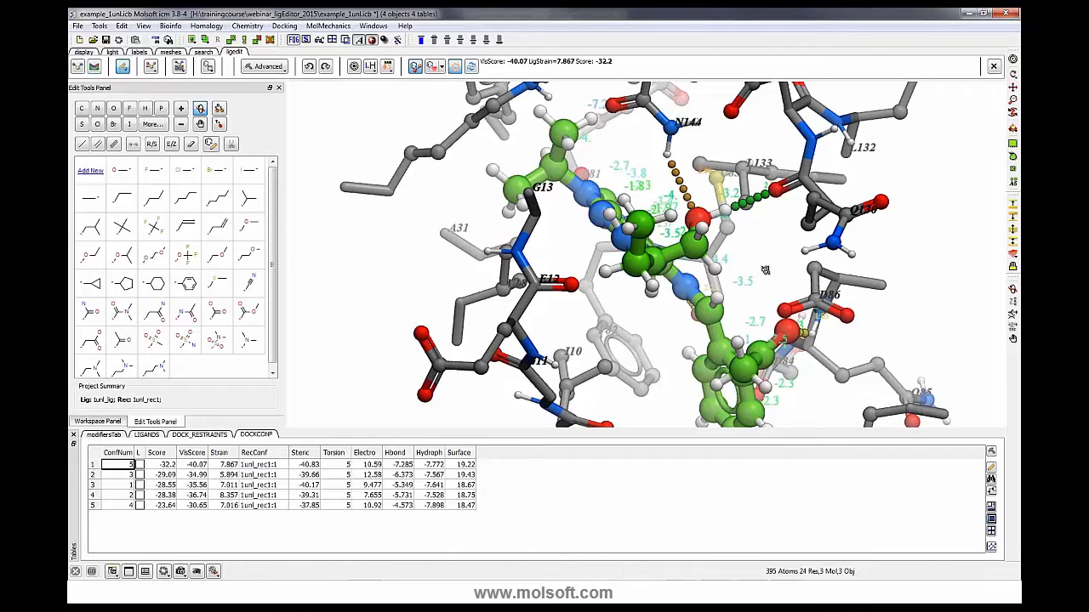
- Close the docking table and display the ligand pocket surface mesh around the ligand
left_click(73, 435)
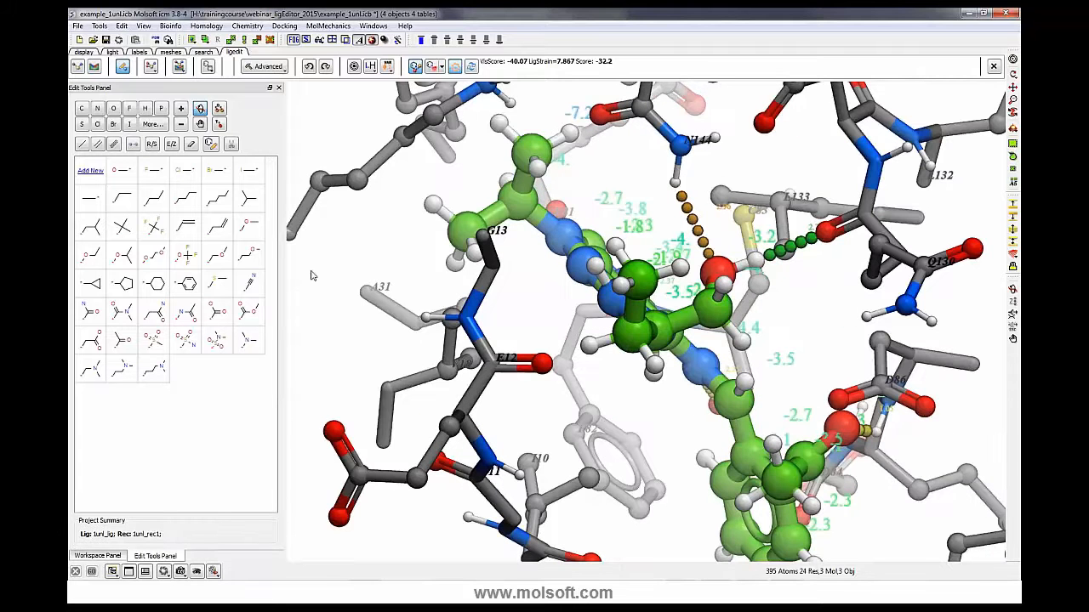
left_click(438, 68)
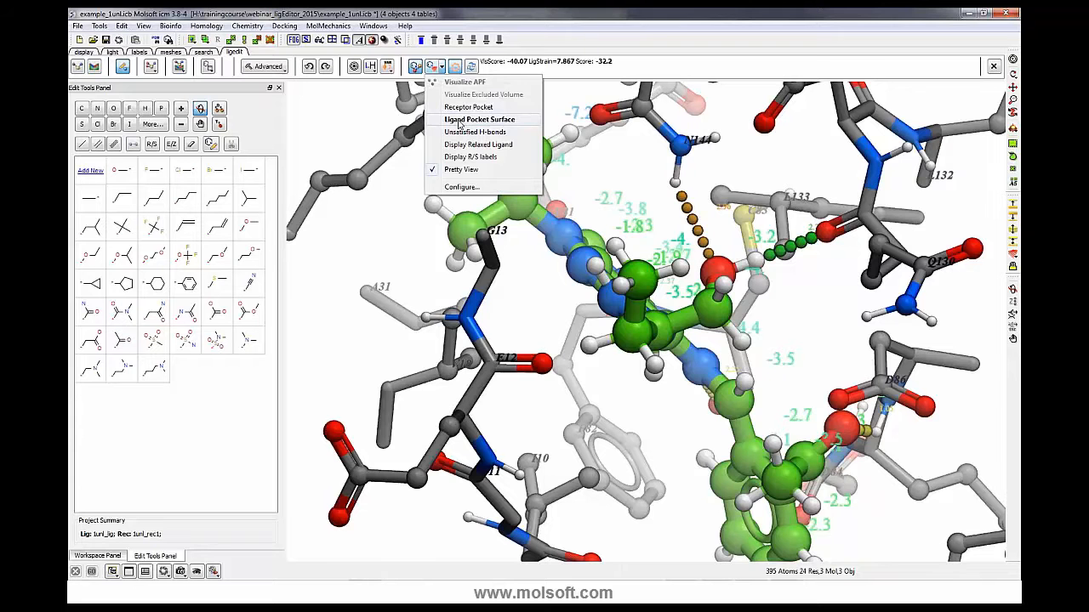
left_click(459, 122)
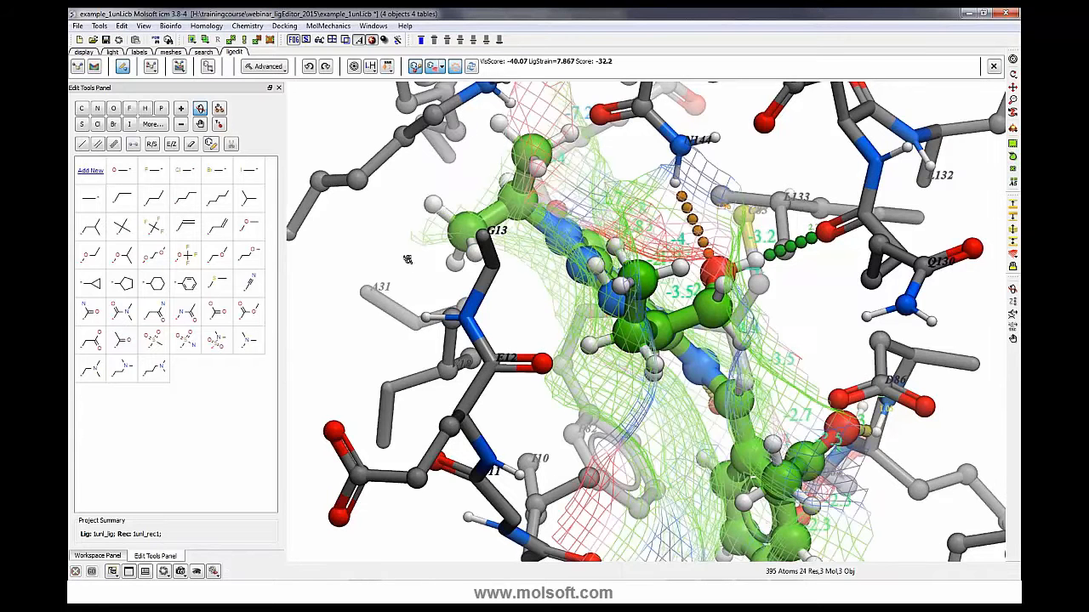
- Rotate the complex to examine how the ligand fits within the pocket surface mesh
left_click_drag(409, 252, 474, 141)
left_click(372, 40)
left_click(359, 40)
left_click_drag(608, 298, 736, 255)
left_click_drag(792, 385, 803, 428)
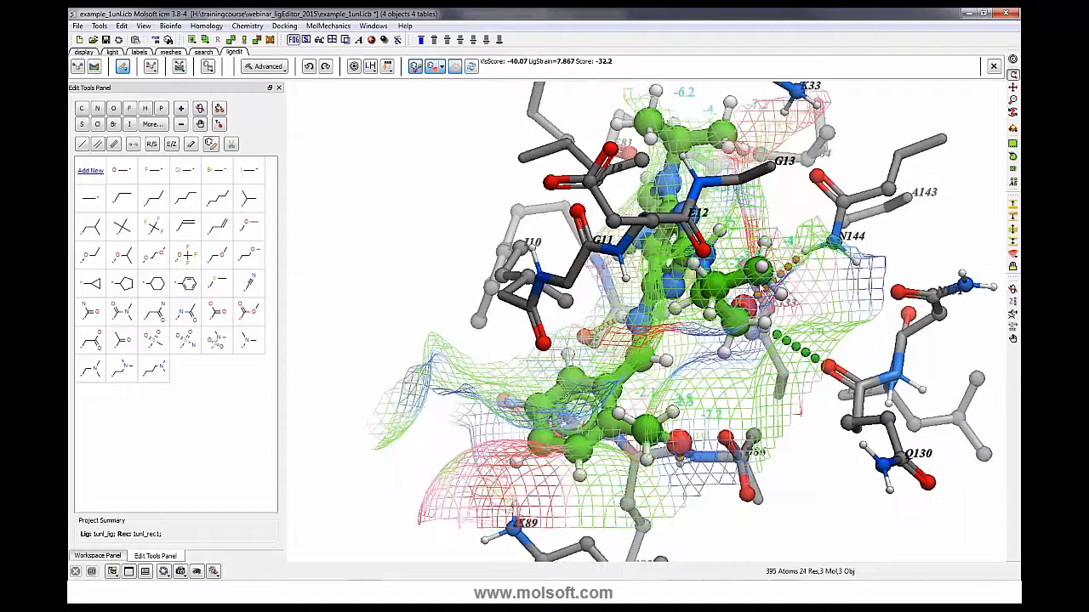
left_click_drag(796, 291, 721, 291)
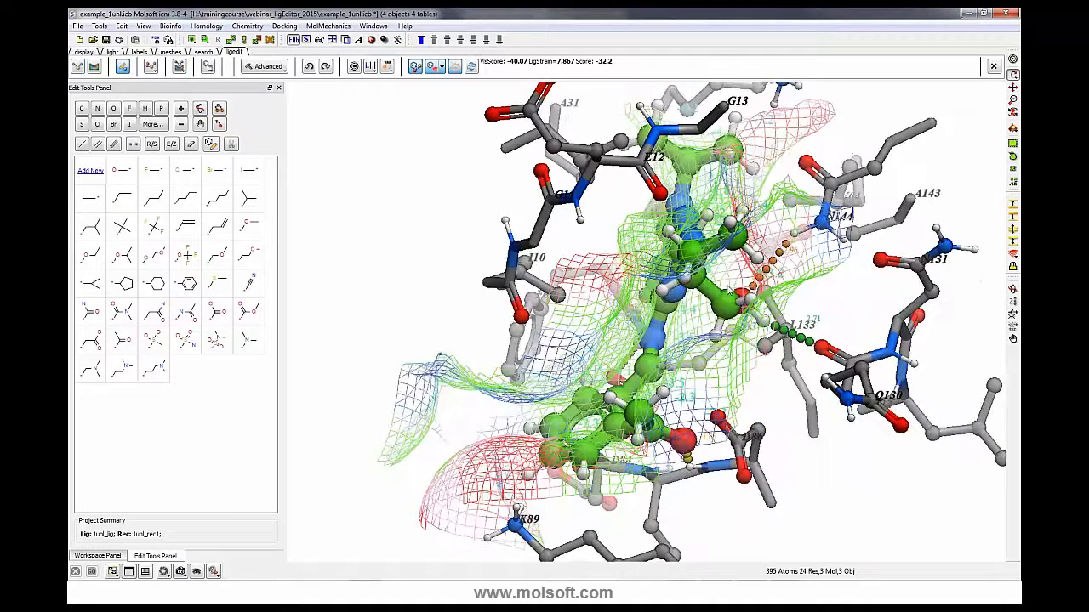
left_click_drag(827, 442, 927, 355)
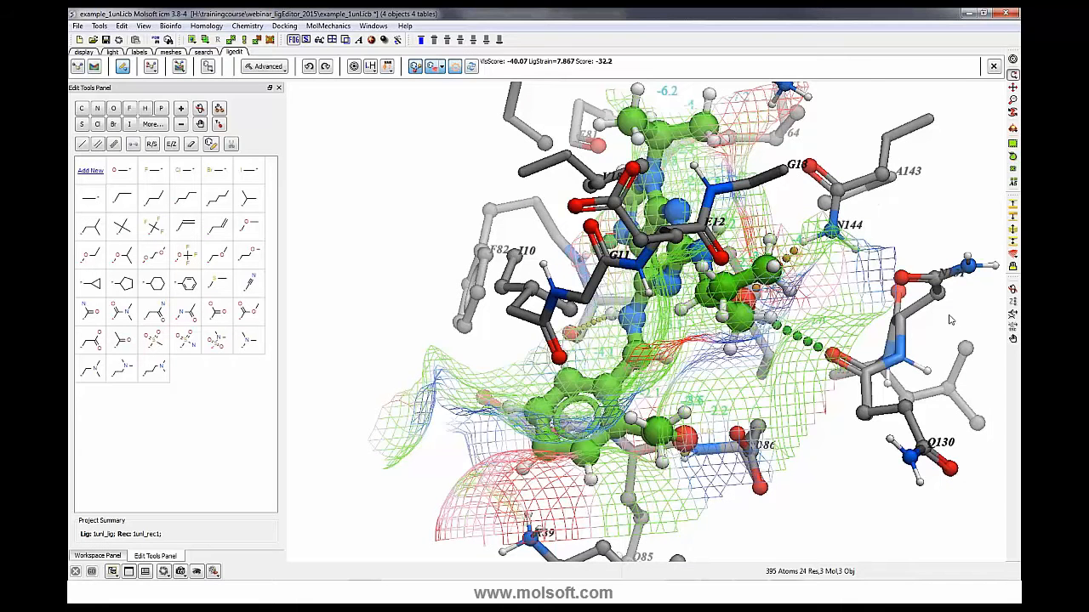
mouse_move(853, 473)
left_mouse_down()
mouse_move(828, 462)
mouse_move(842, 468)
mouse_move(832, 472)
left_mouse_up()
left_click_drag(829, 461, 824, 494)
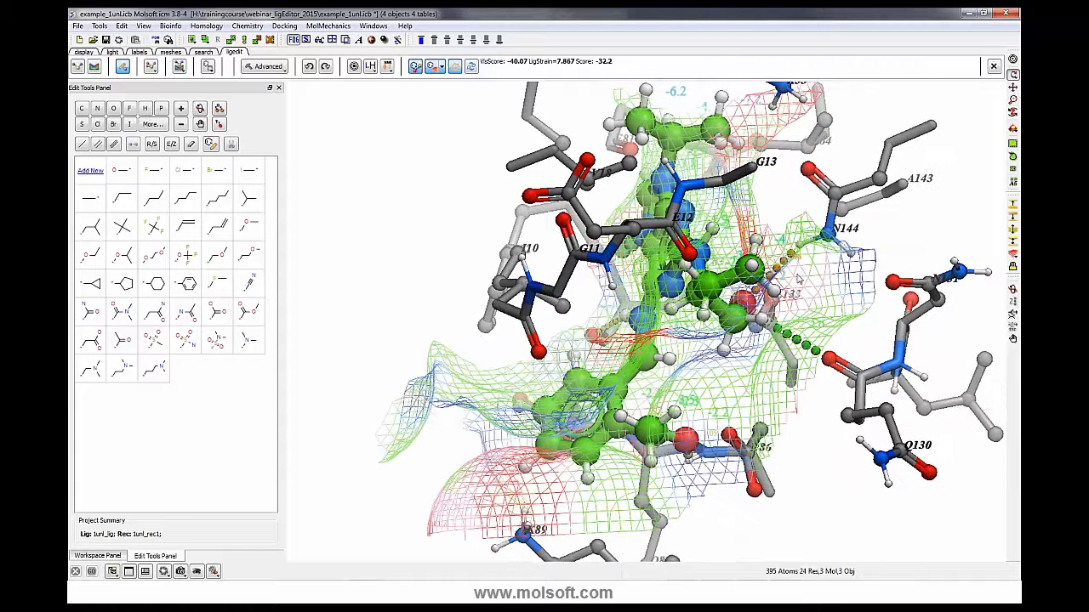
left_click(1013, 170)
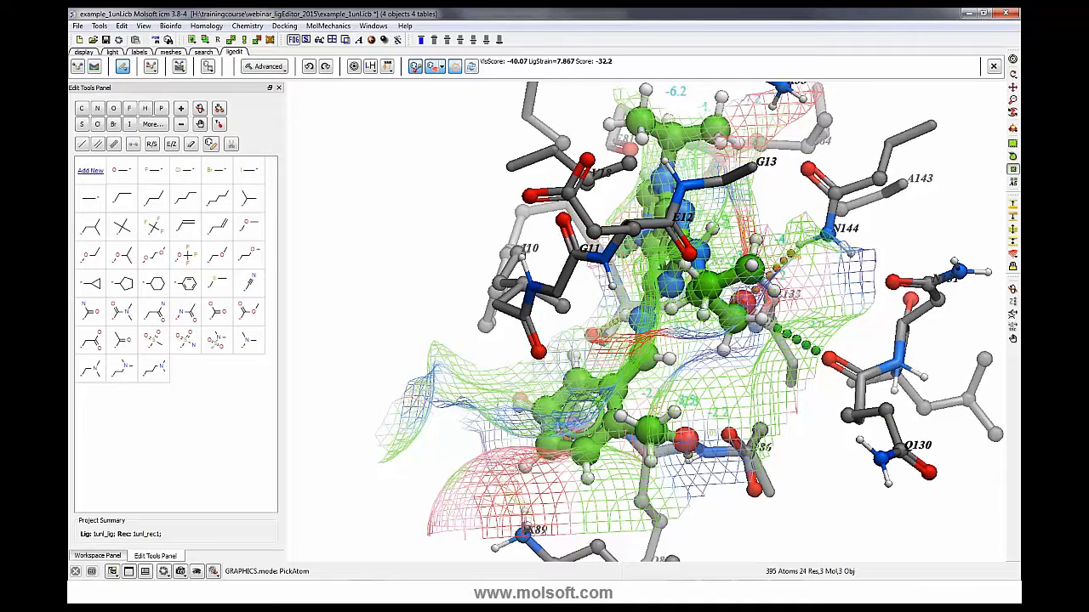
left_click(264, 67)
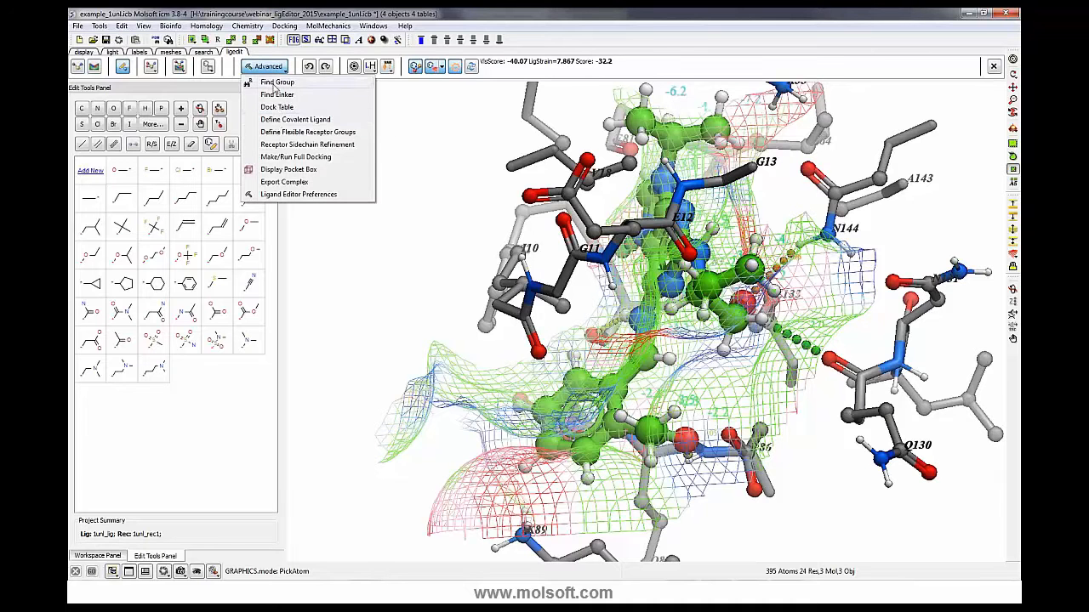
left_click(275, 82)
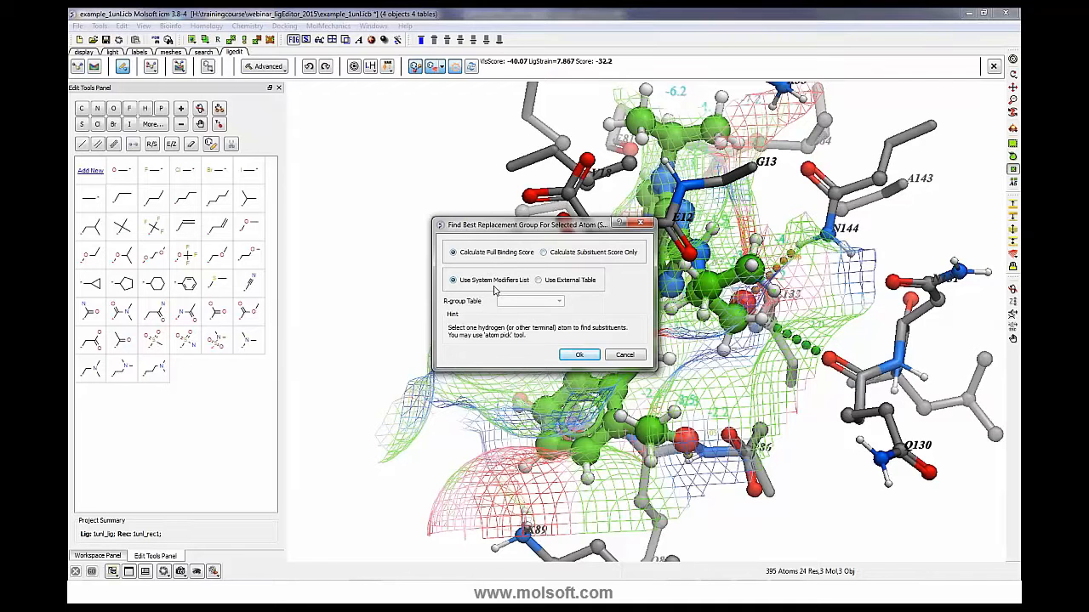
left_click(540, 280)
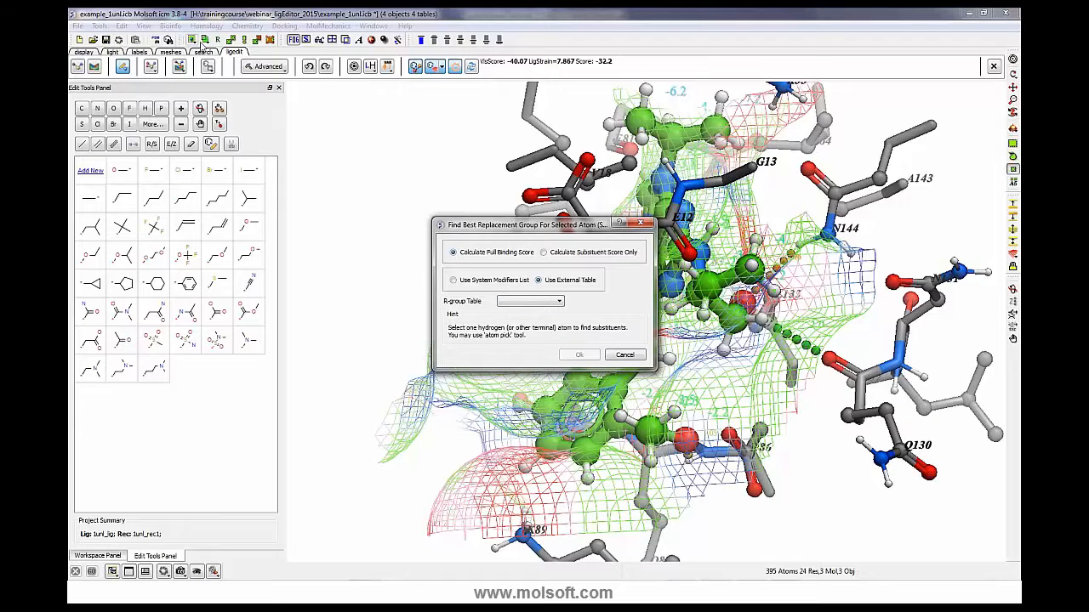
left_click(88, 54)
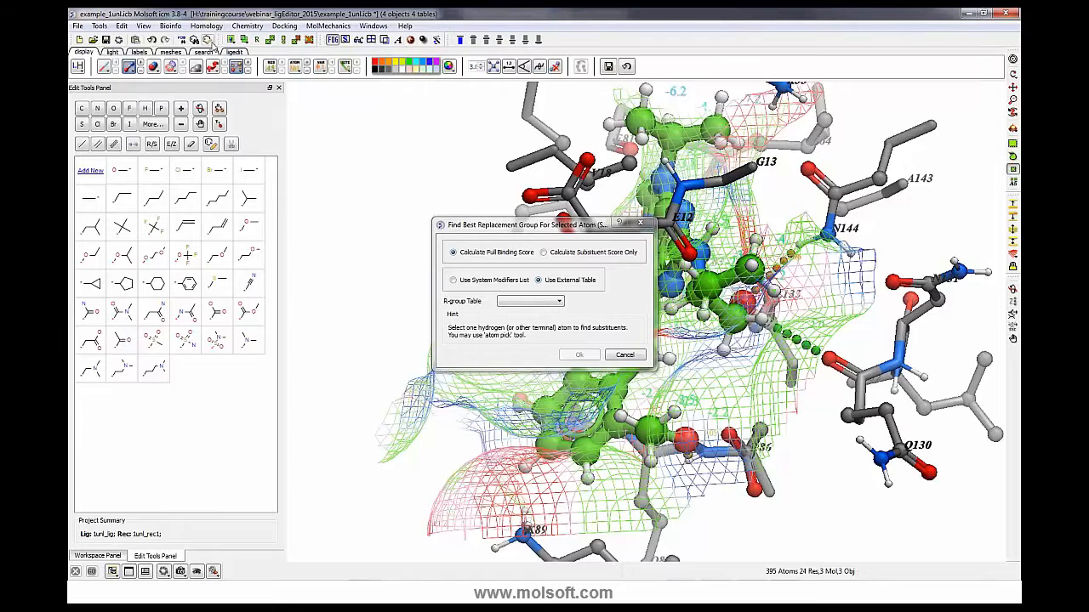
left_click(234, 52)
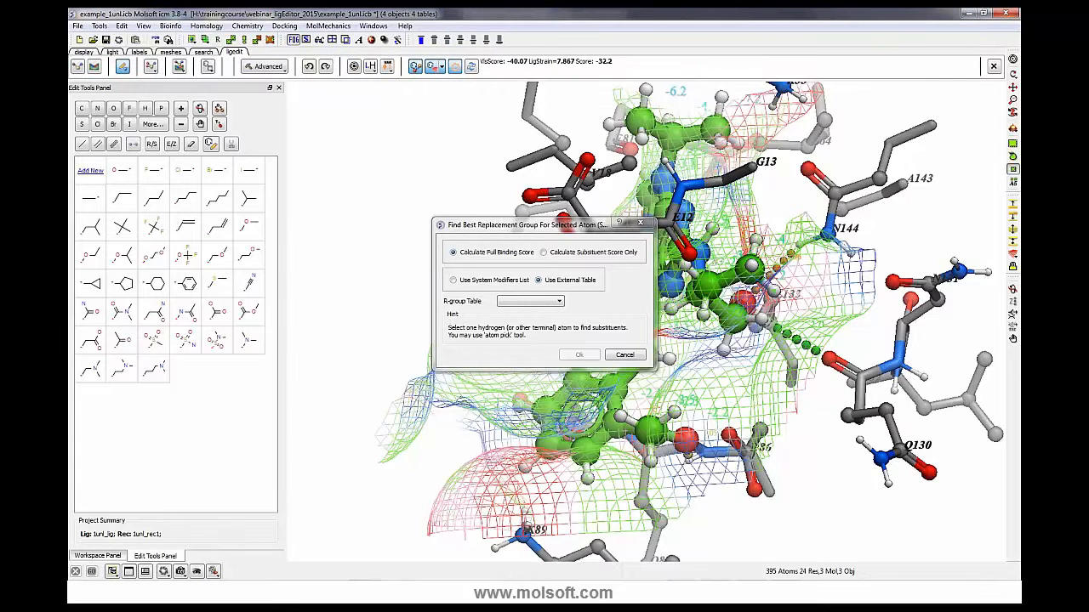
left_click(625, 354)
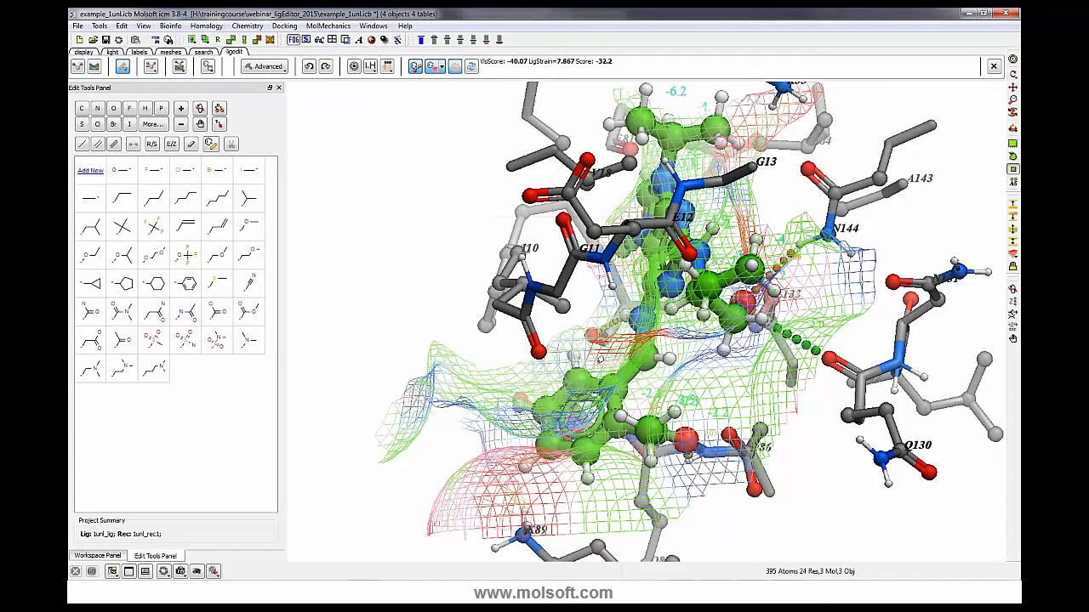
- Delete all items from the workspace
left_click(121, 26)
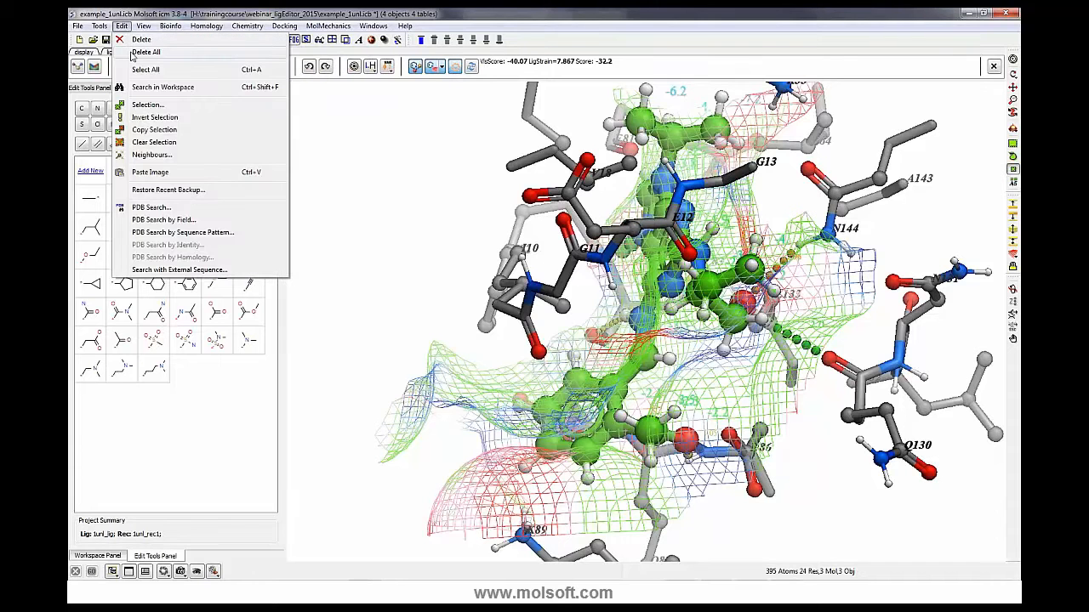
left_click(143, 52)
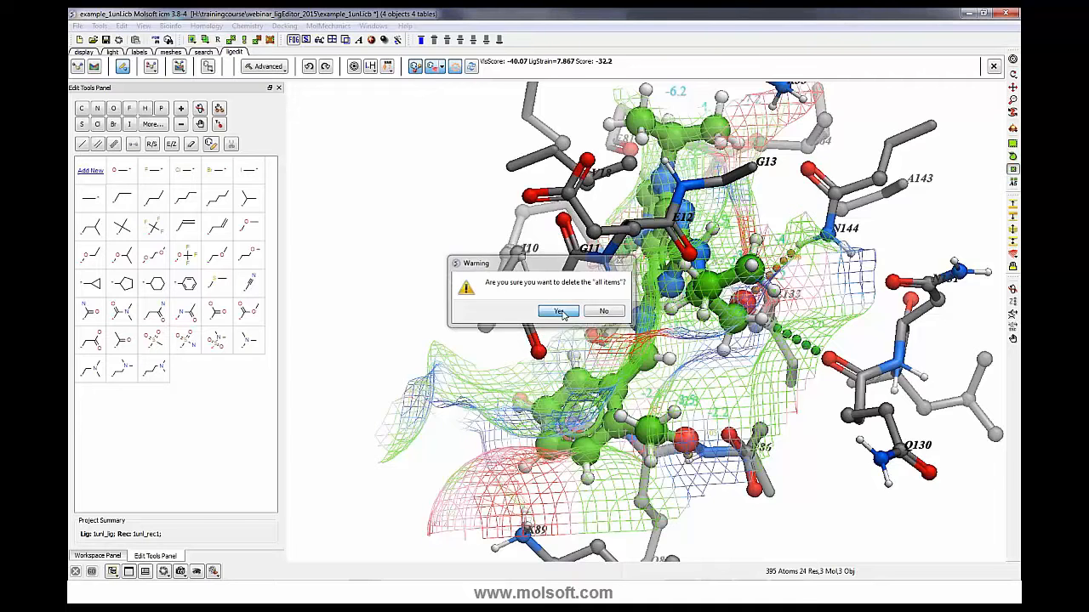
left_click(558, 312)
- Open the recent project example_substituent_screen.icb
left_click(78, 25)
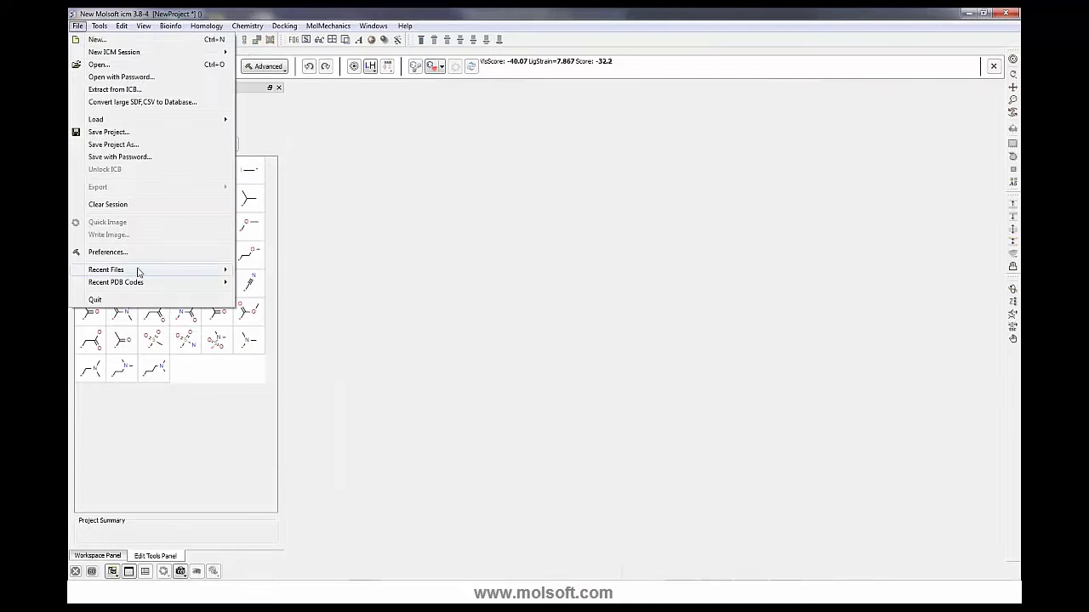
mouse_move(138, 269)
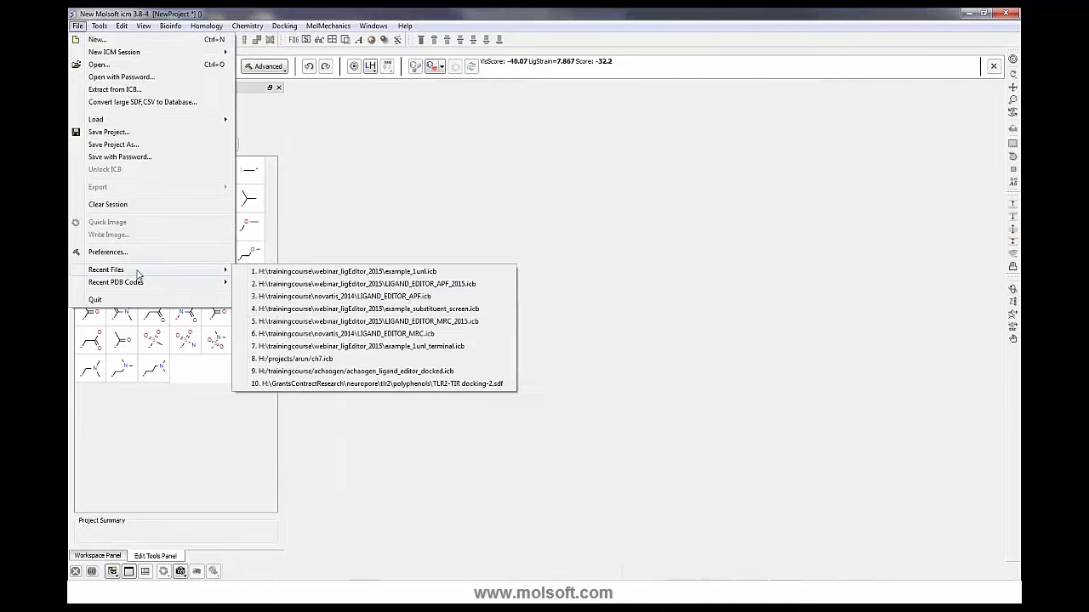
left_click(311, 312)
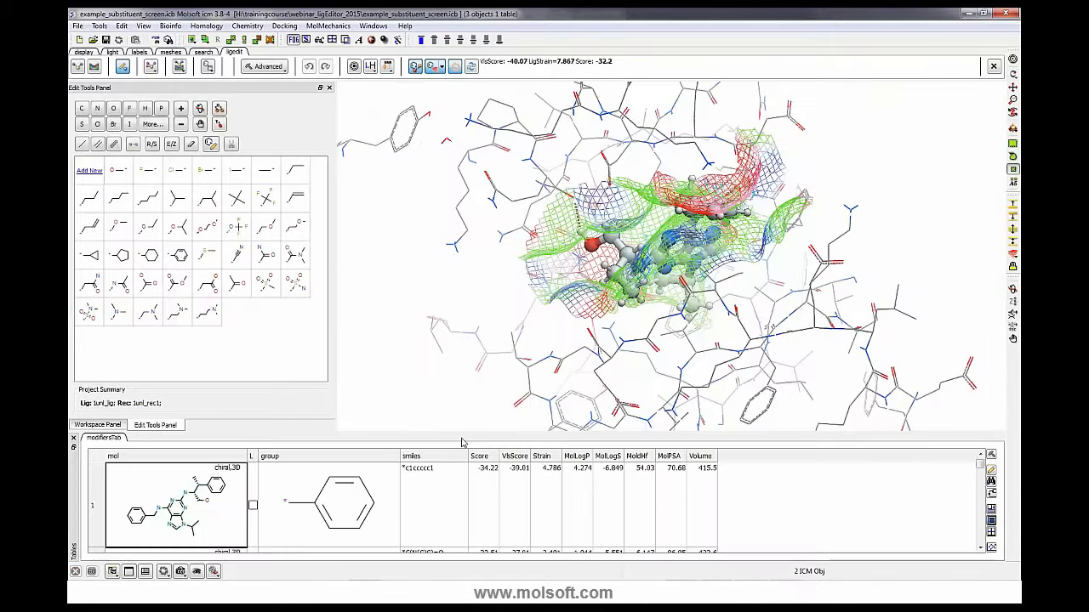
- Browse the substituent screen table of replacement groups and their scores
left_click_drag(436, 331, 485, 374)
scroll(693, 463, "down", 2)
scroll(694, 463, "up", 2)
scroll(299, 508, "down", 7)
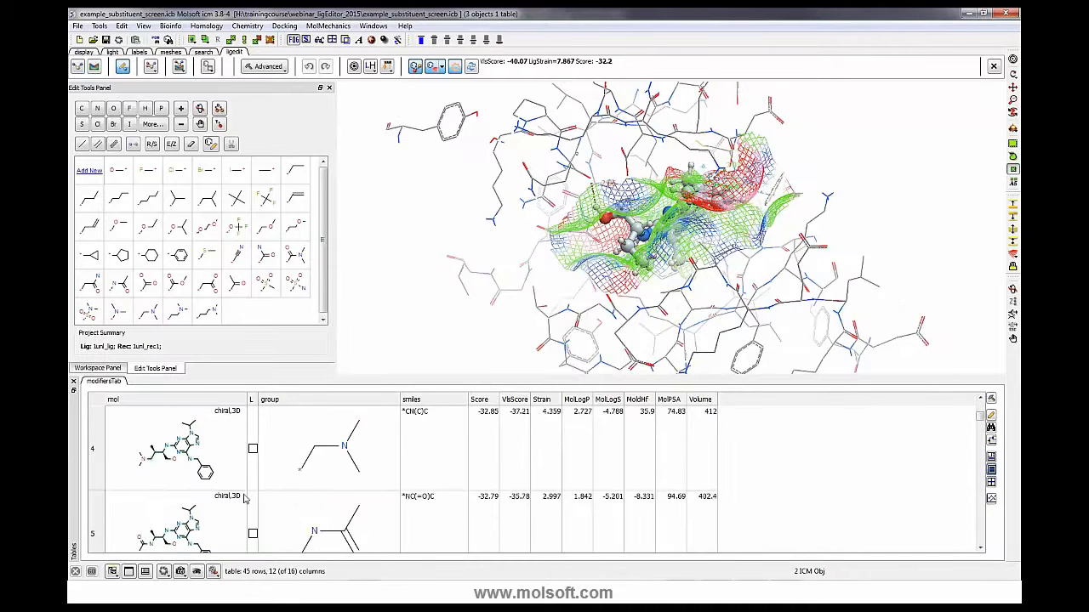
scroll(300, 508, "down", 10)
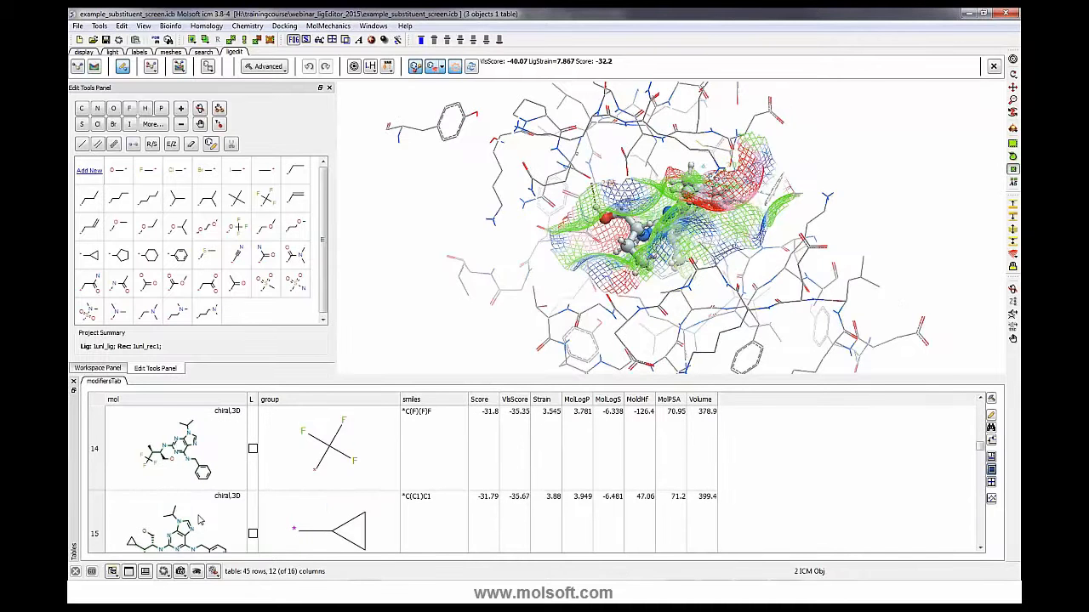
scroll(269, 505, "up", 17)
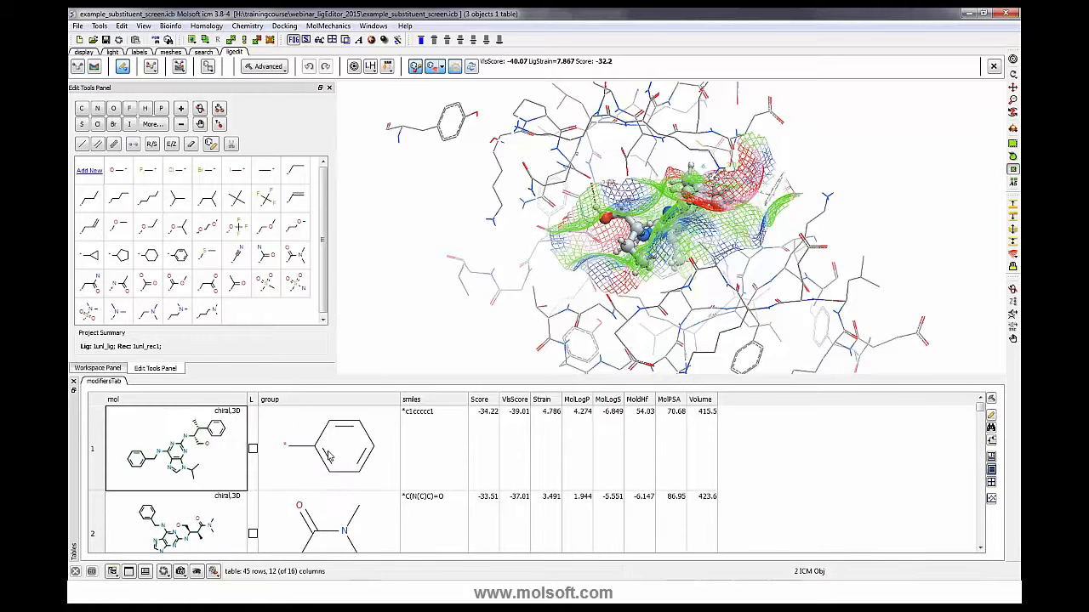
- Hide the ligand pocket surface mesh around the ligand
left_click(442, 68)
left_click(463, 119)
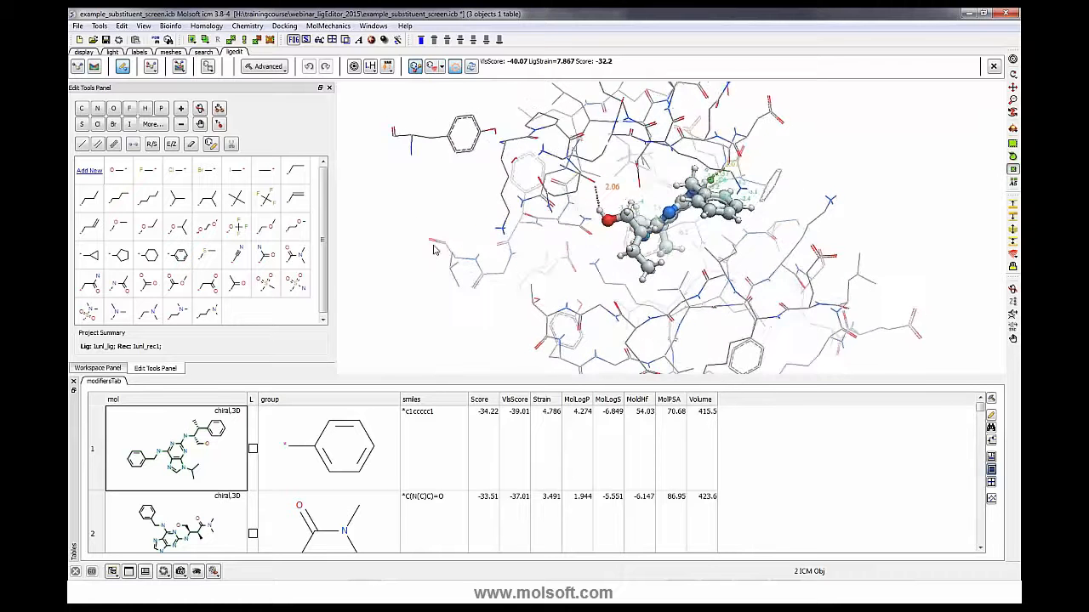
- Load the phenyl and N,N-dimethylamide substituent variants from the first two table rows into the pocket and zoom in
left_click(344, 456)
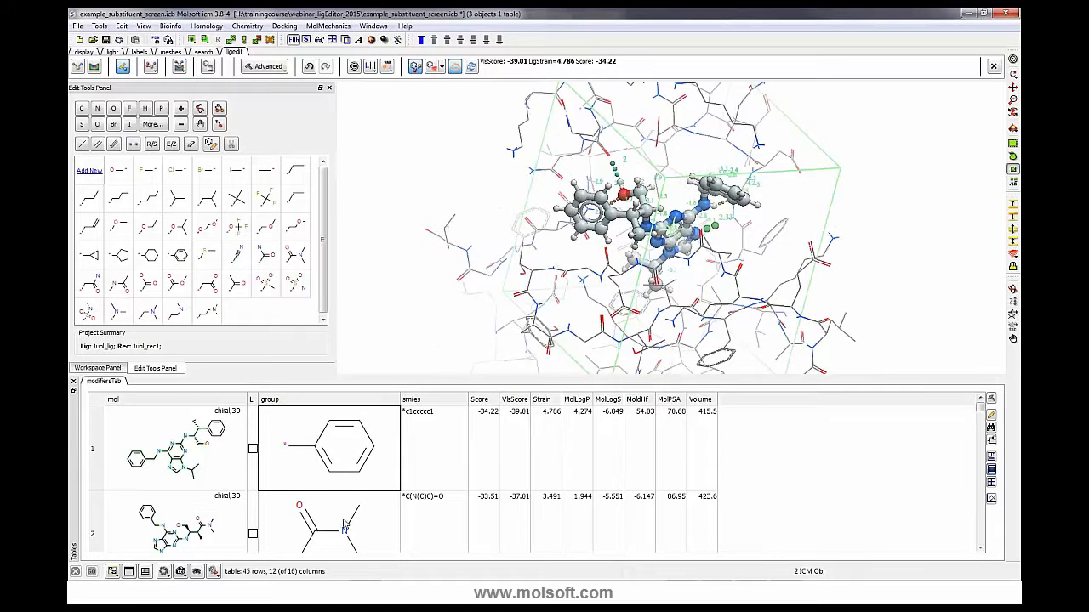
left_click(344, 521)
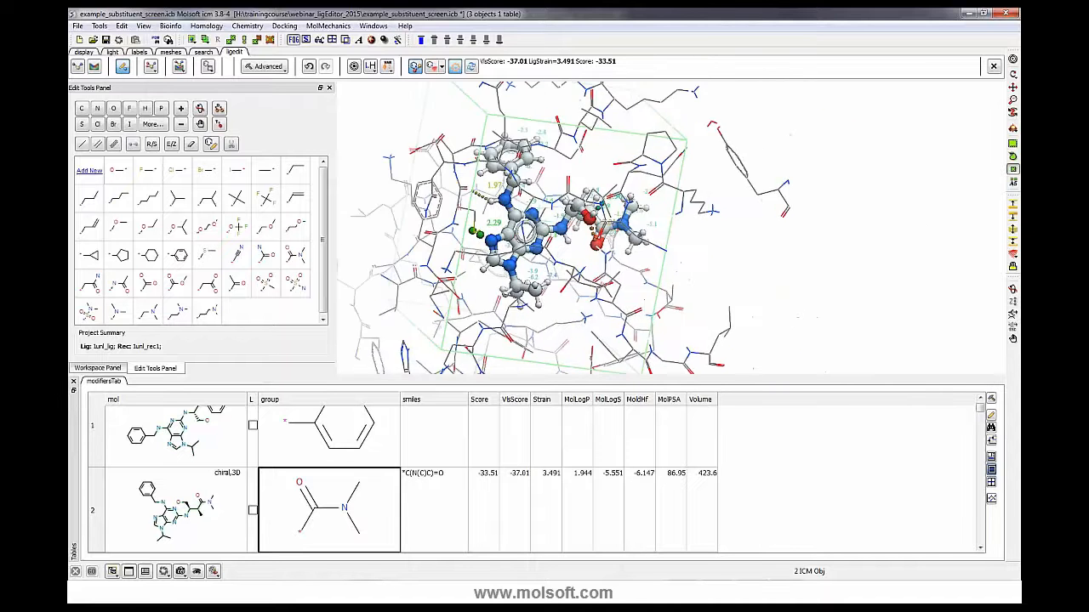
left_click_drag(620, 188, 696, 258)
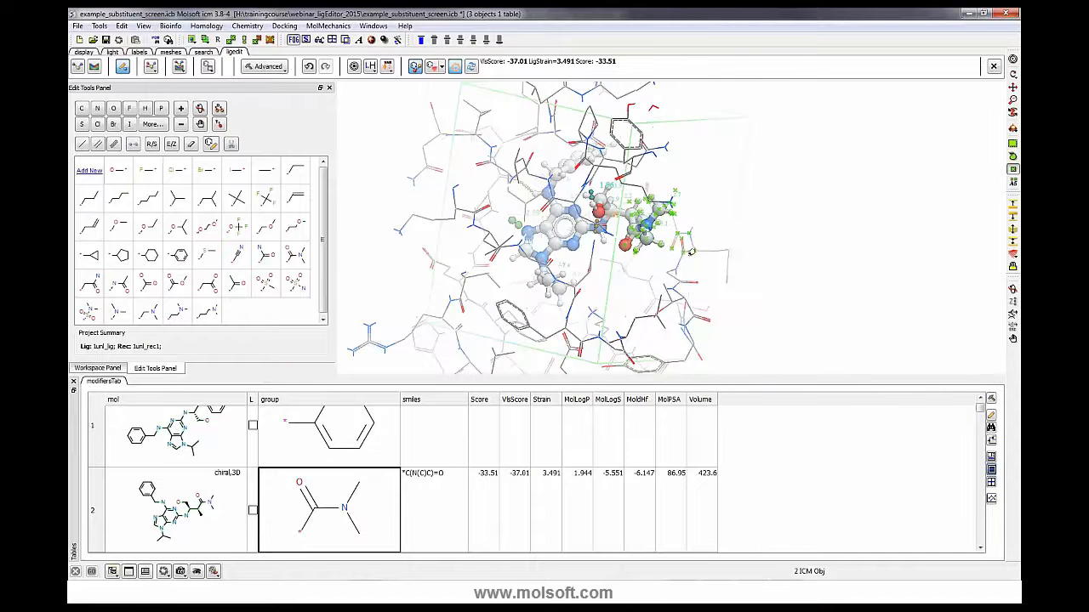
left_click(1012, 59)
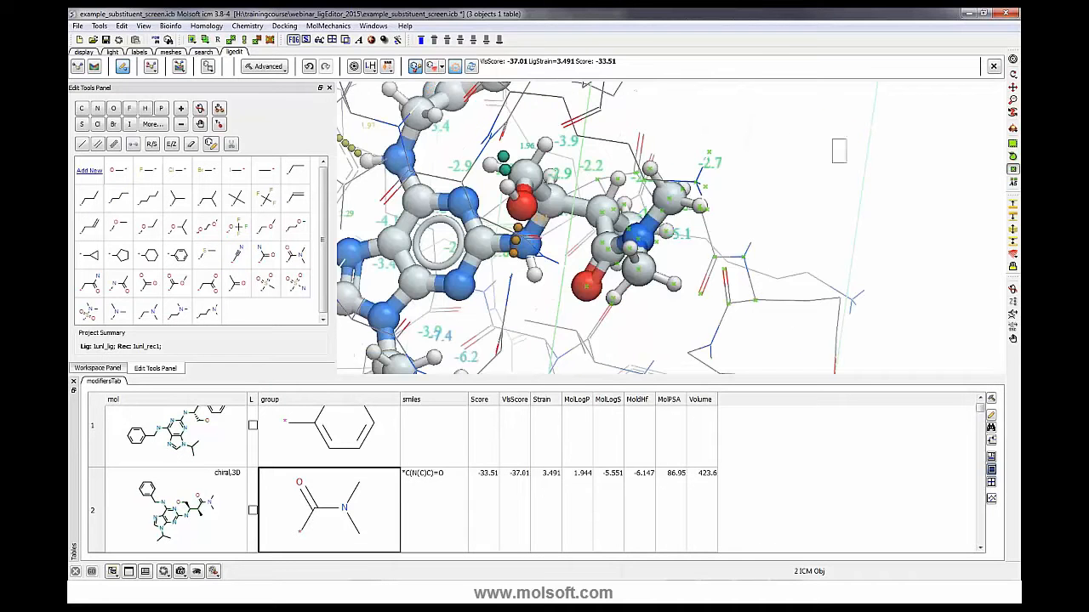
- Reselect the dimethylamide variant, open its ligand table, and return to the substituent table
left_click(311, 458)
left_click(347, 510)
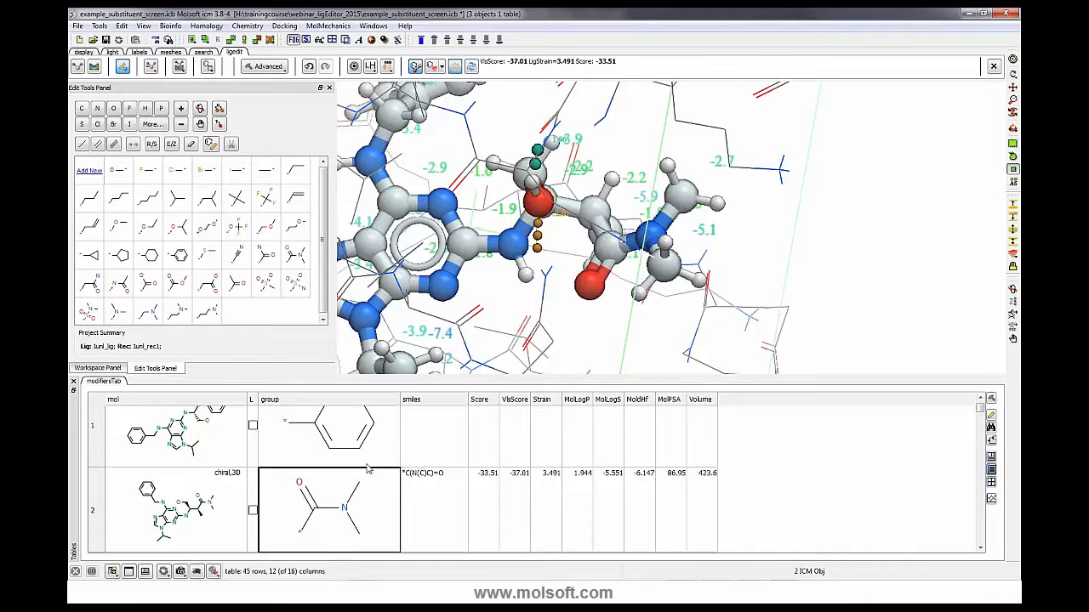
left_click(208, 66)
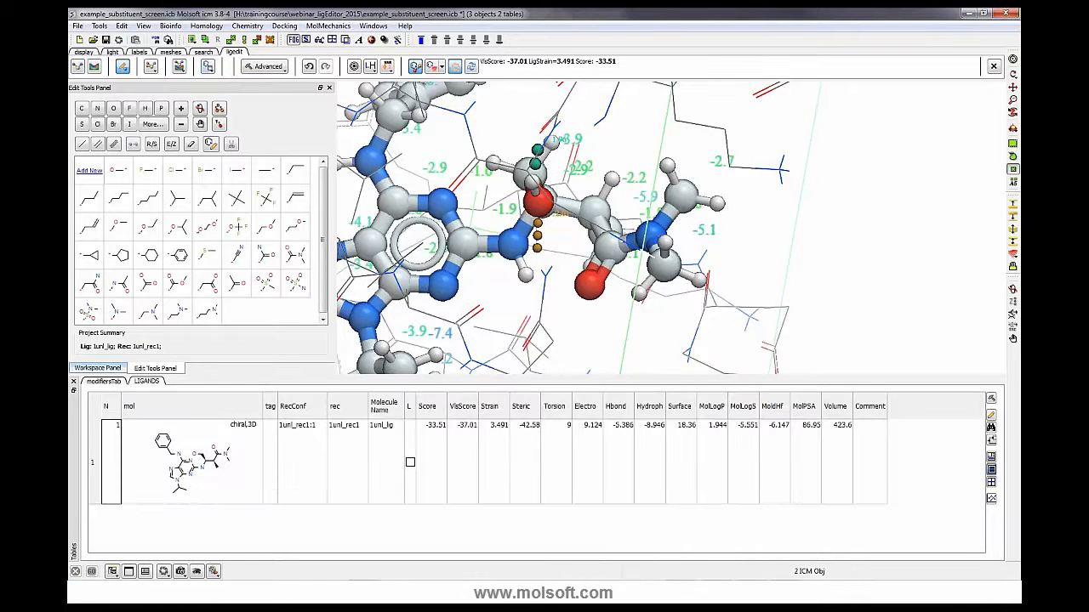
left_click(105, 382)
- Scroll down the substituent table and load the next variants, including the acetamide group, into the pocket
scroll(305, 487, "down", 1)
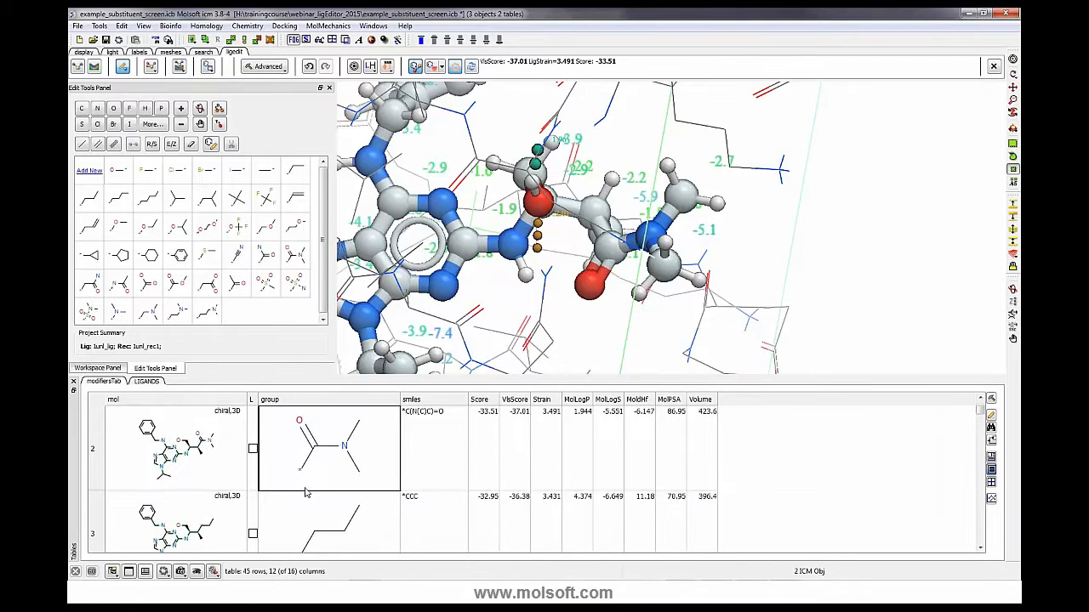
scroll(306, 490, "down", 1)
left_click(313, 470)
left_click(331, 517)
scroll(331, 518, "down", 1)
left_click(331, 517)
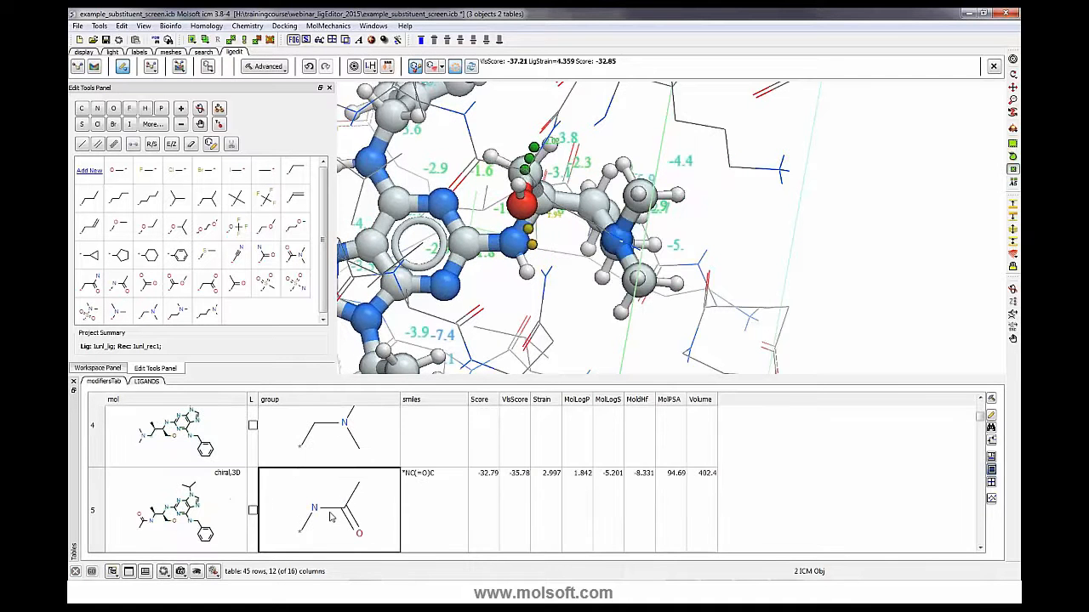
- Scroll through the remaining substituent rows to review their groups and scores
scroll(331, 517, "down", 3)
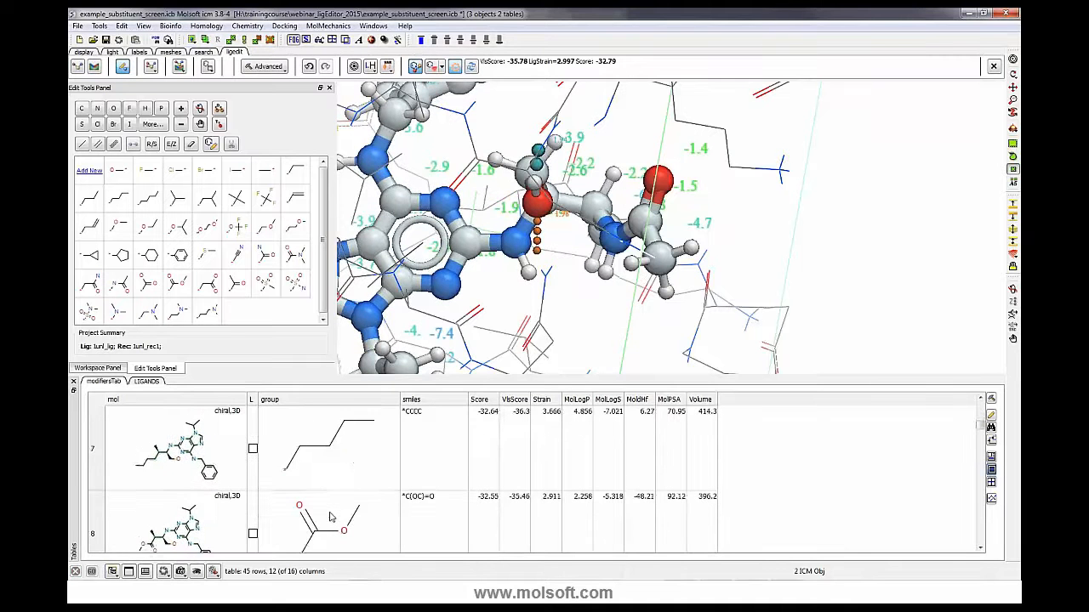
scroll(330, 518, "down", 1)
scroll(331, 517, "down", 4)
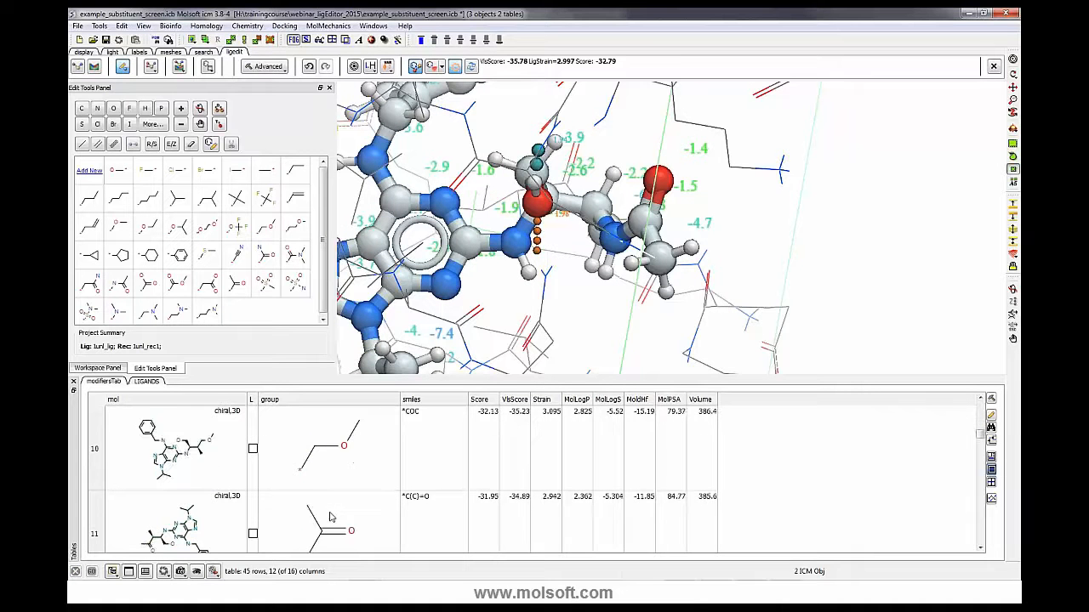
scroll(331, 517, "down", 5)
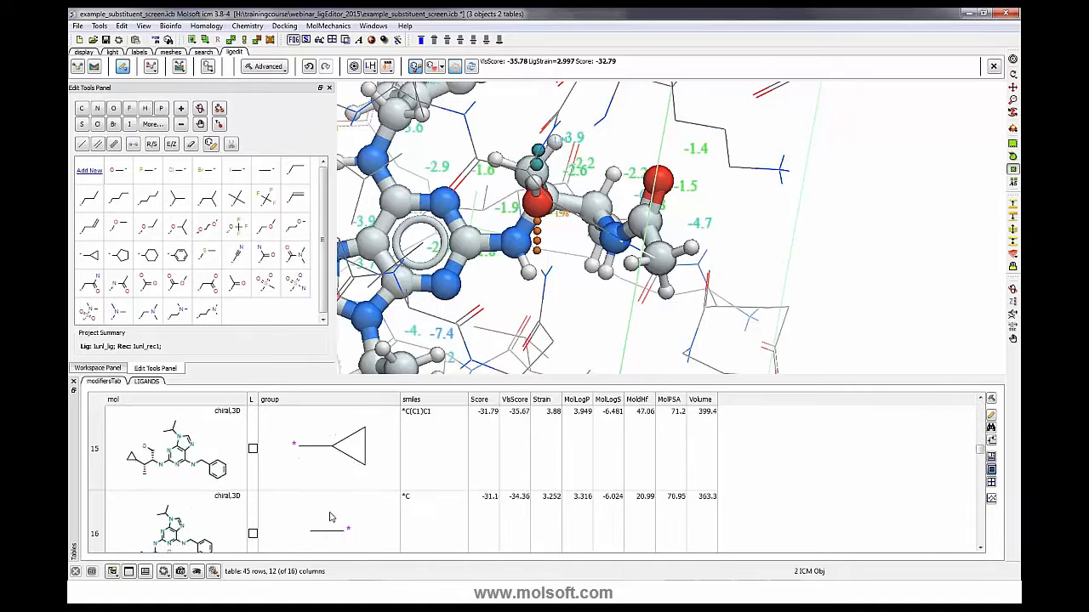
scroll(331, 517, "down", 4)
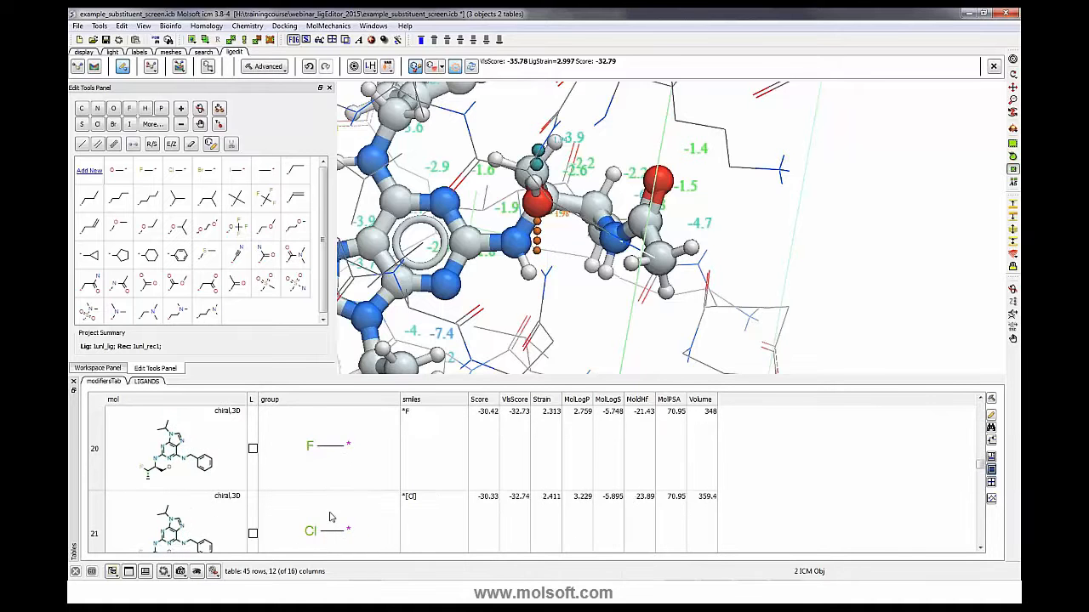
scroll(331, 517, "up", 3)
scroll(331, 517, "up", 2)
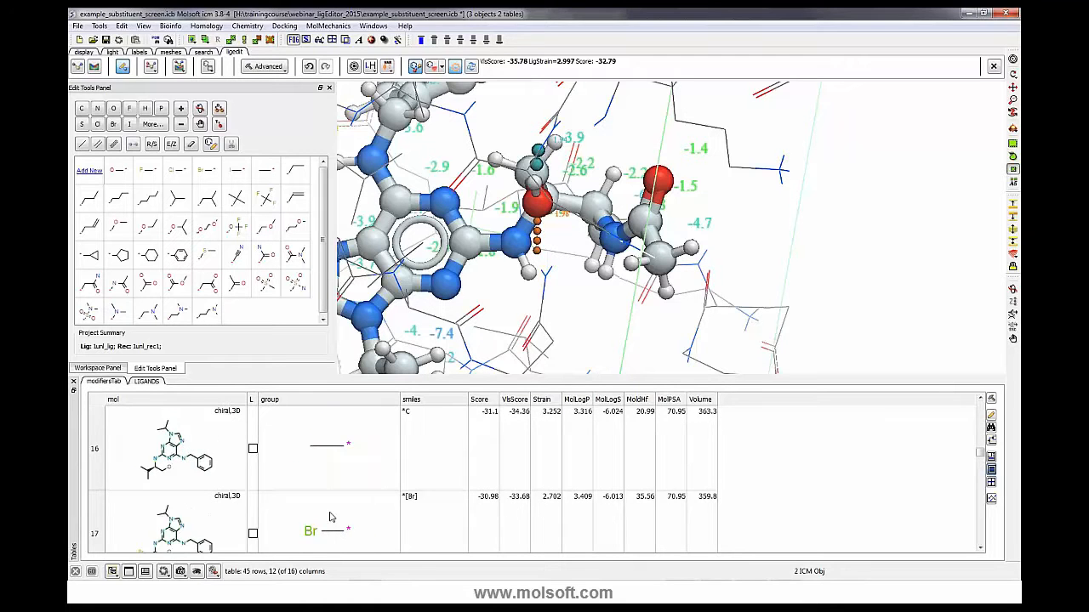
scroll(309, 479, "down", 6)
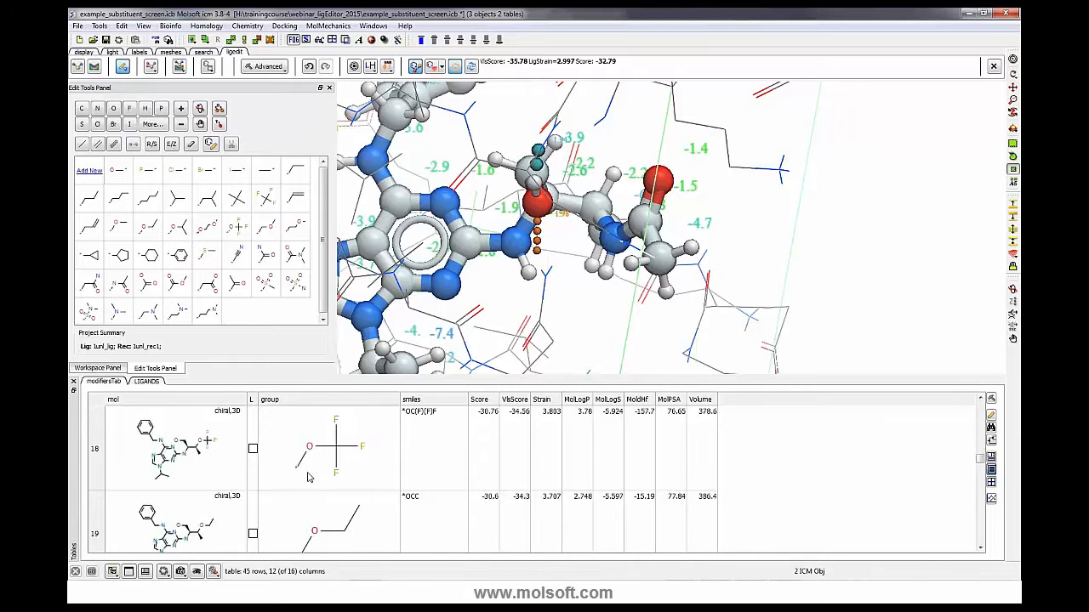
scroll(308, 478, "down", 1)
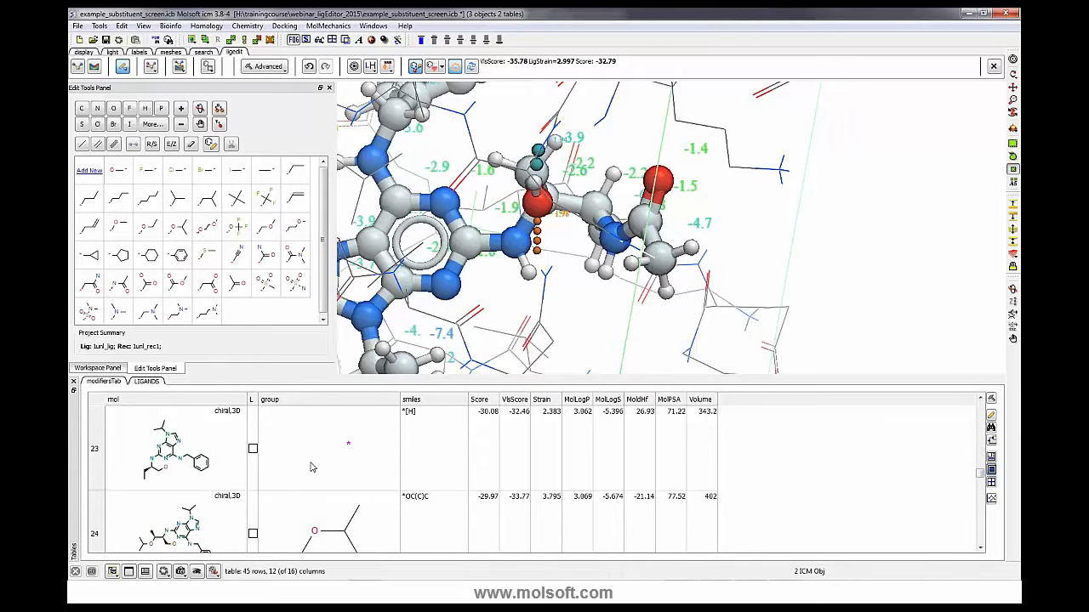
left_click(96, 450)
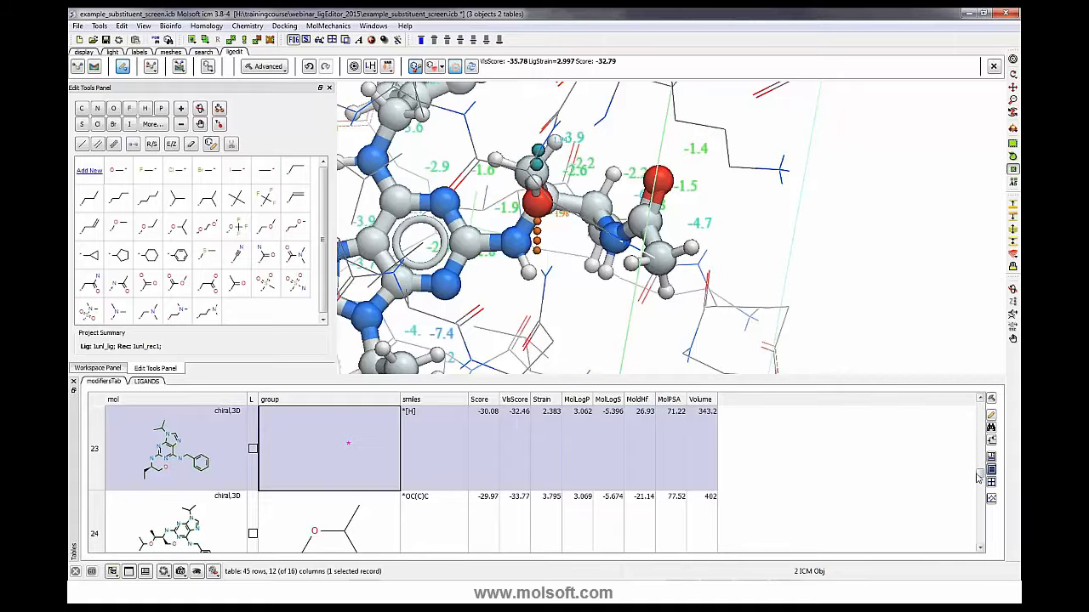
left_click_drag(980, 476, 990, 411)
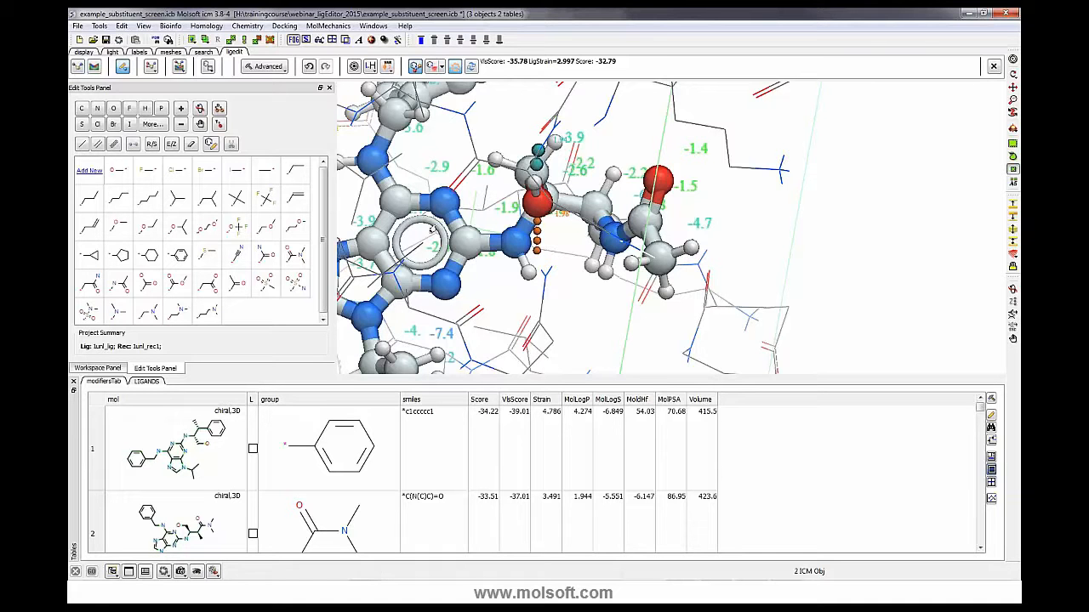
left_click(78, 27)
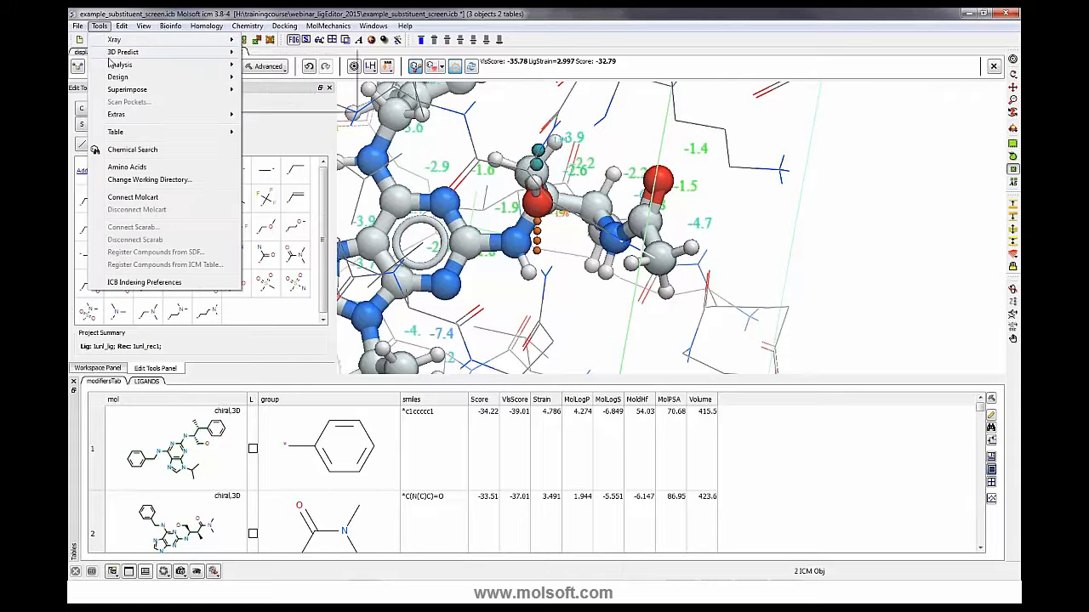
left_click(855, 271)
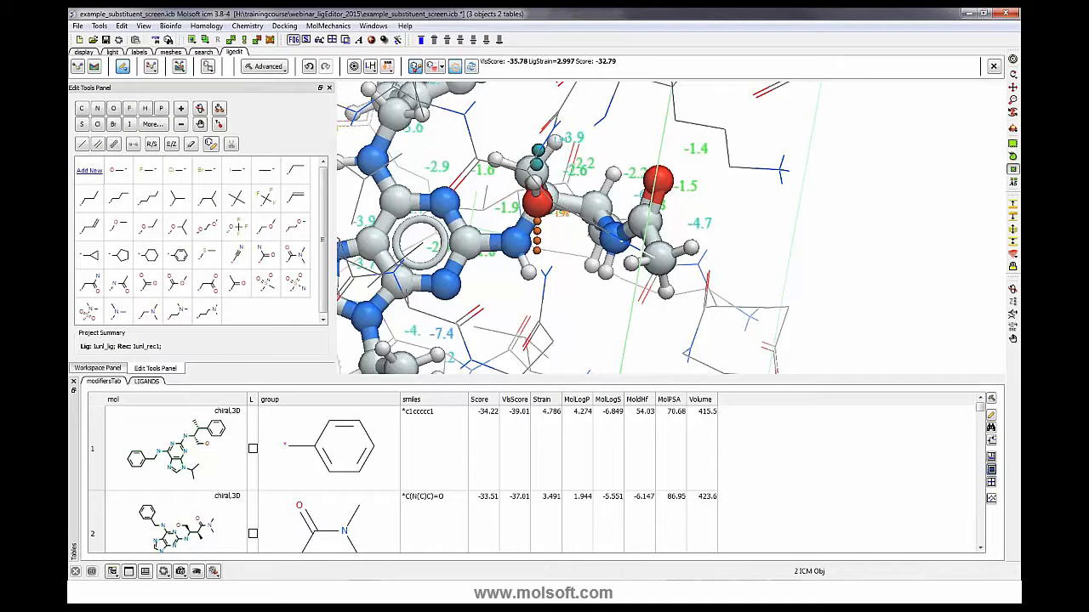
left_click_drag(880, 294, 859, 277)
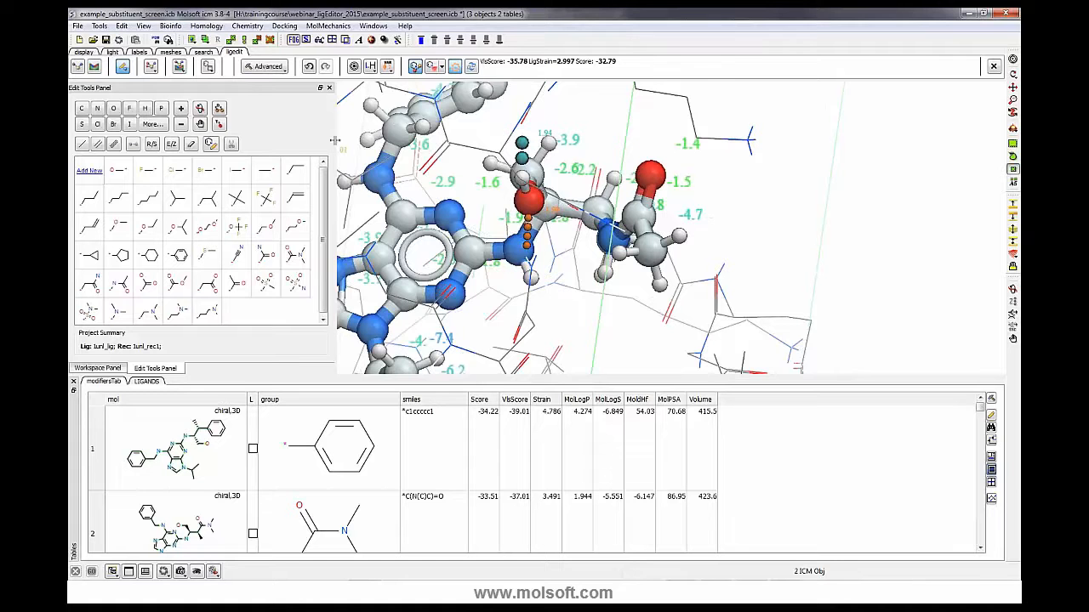
- Narrow the edit tools side panel to widen the 3D view
left_click_drag(336, 189, 318, 185)
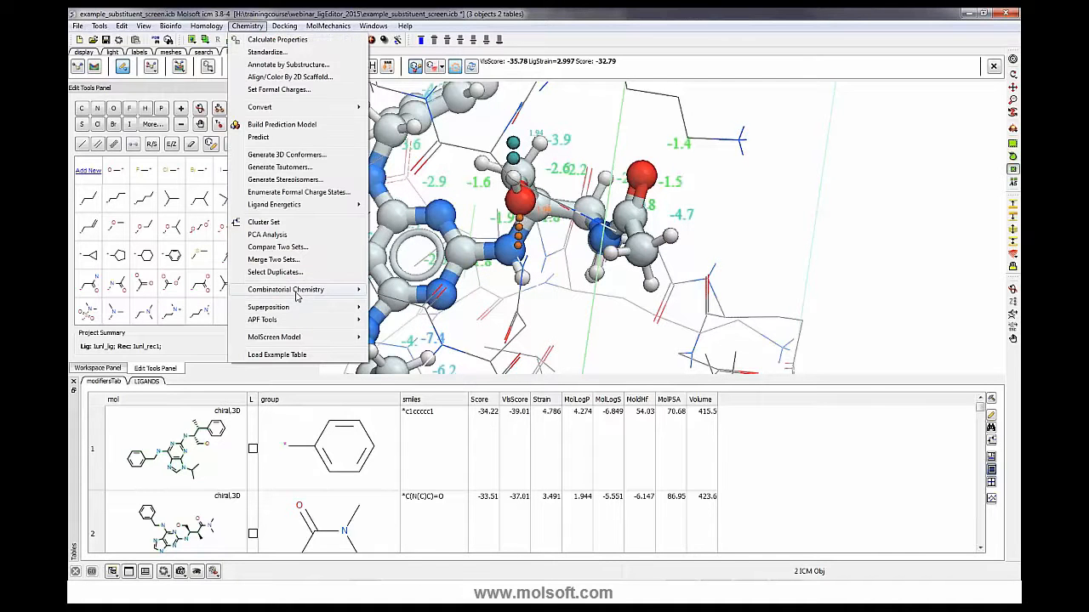
mouse_move(340, 290)
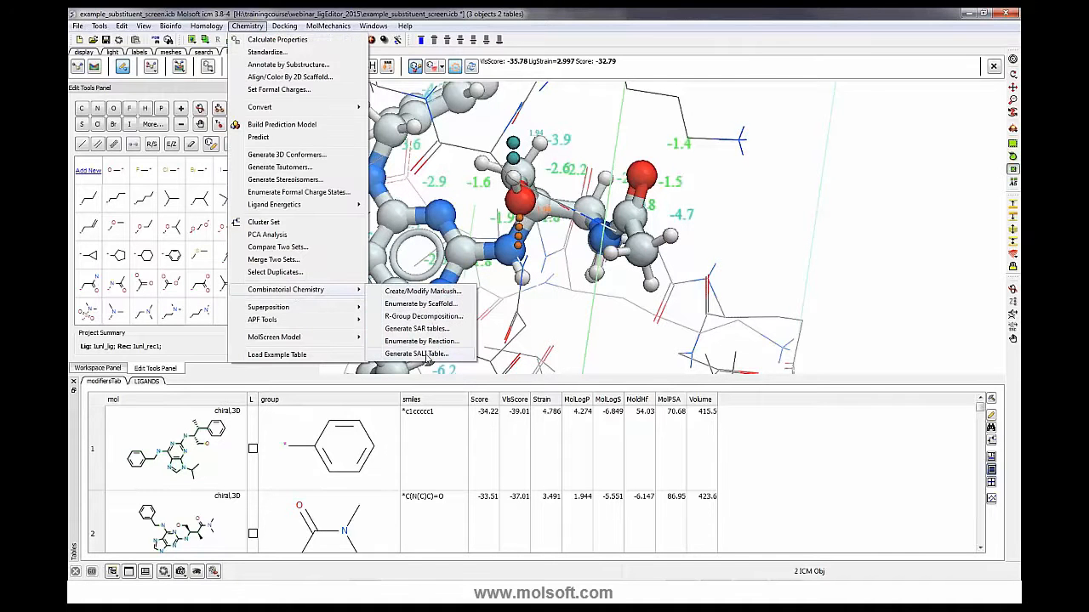
left_click(841, 296)
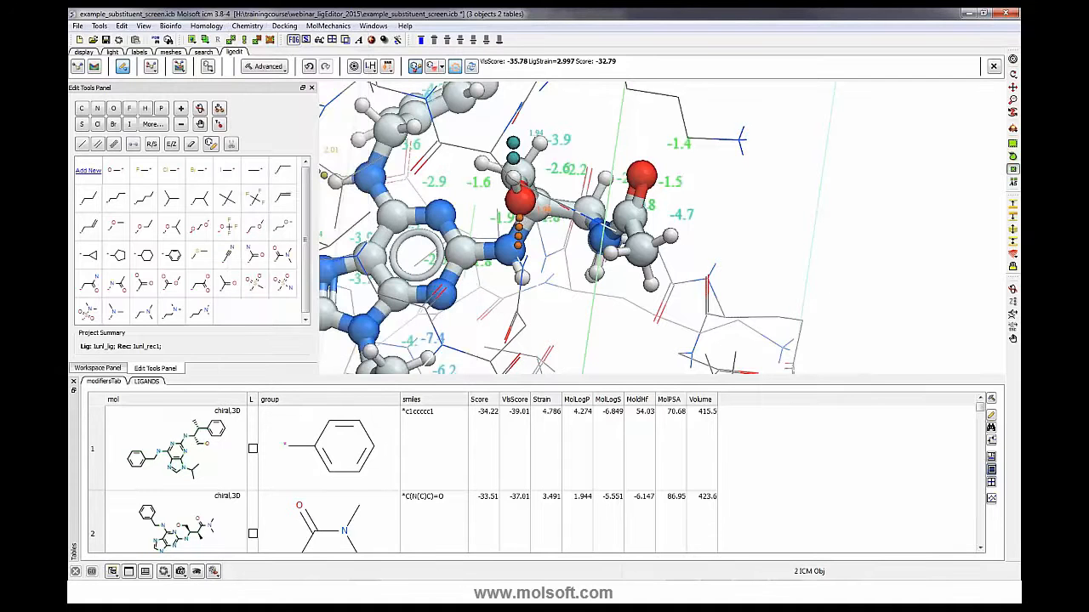
mouse_move(833, 298)
left_mouse_down()
mouse_move(831, 309)
mouse_move(845, 312)
mouse_move(837, 306)
left_mouse_up()
scroll(662, 228, "down", 5)
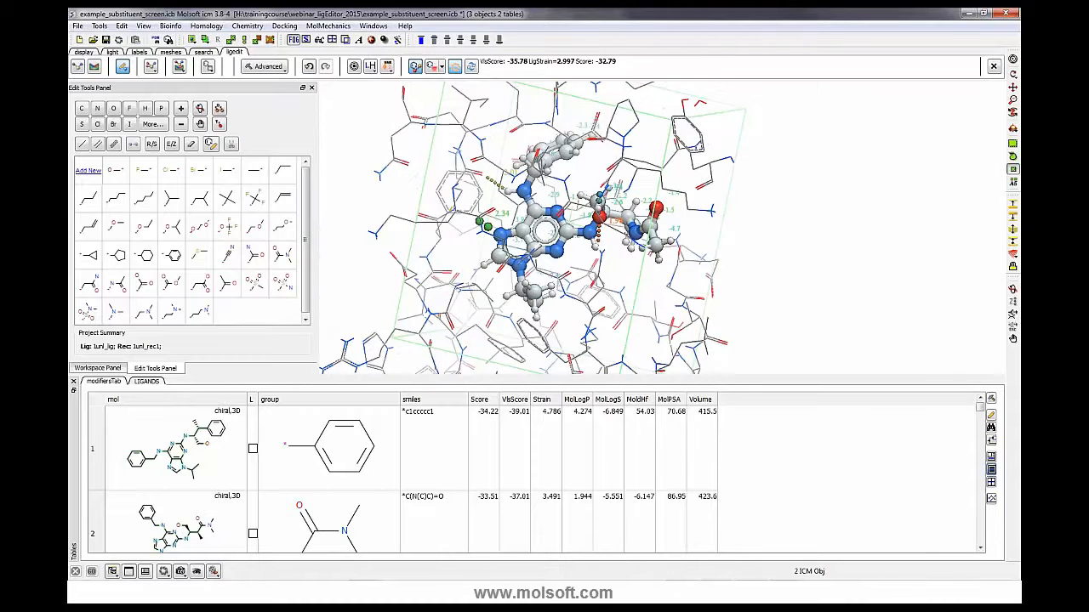
left_click(99, 368)
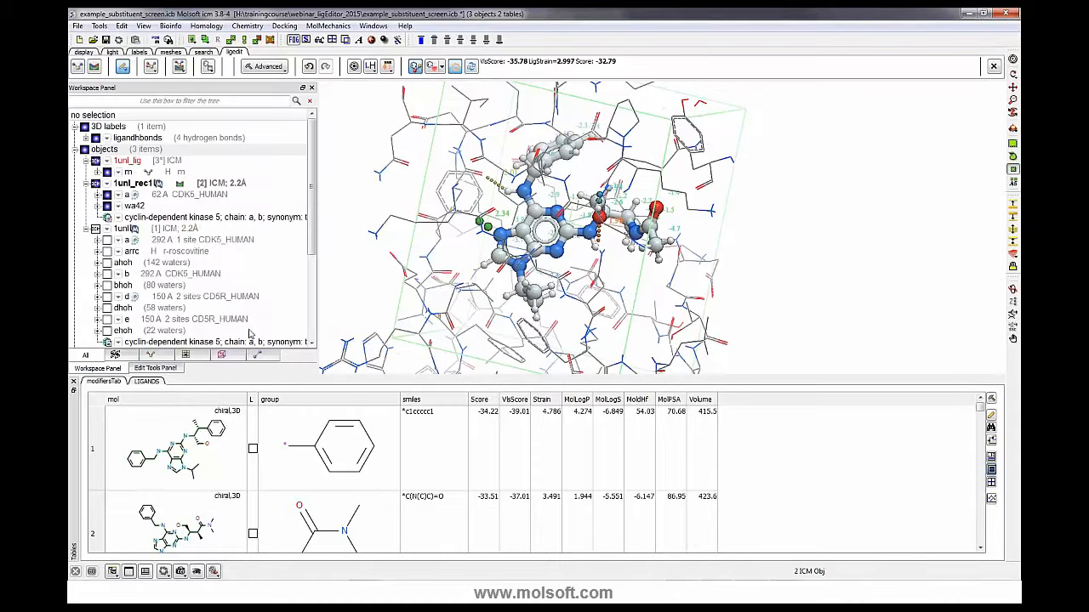
left_click(154, 369)
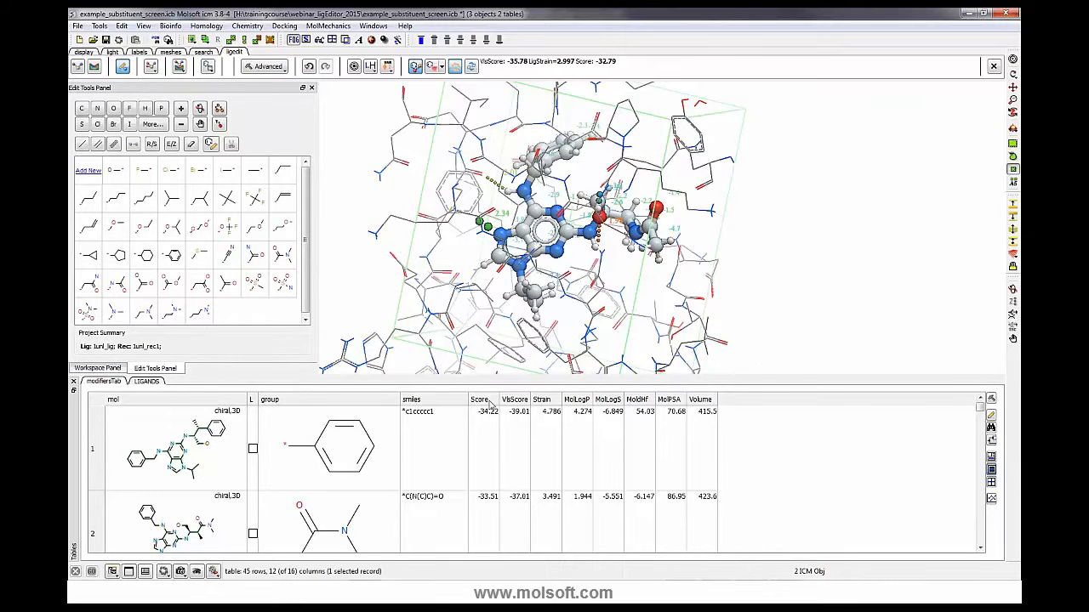
- Sort the substituent table by the VlsScore column
left_click(519, 400)
scroll(522, 428, "up", 6)
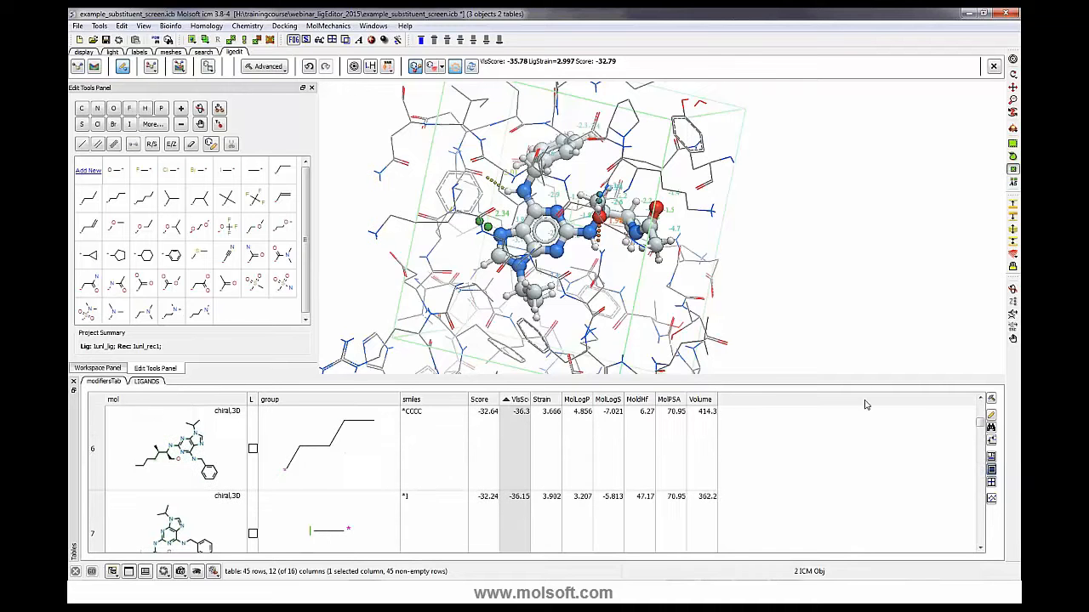
left_click_drag(981, 424, 981, 404)
left_click(520, 400)
left_click(514, 400)
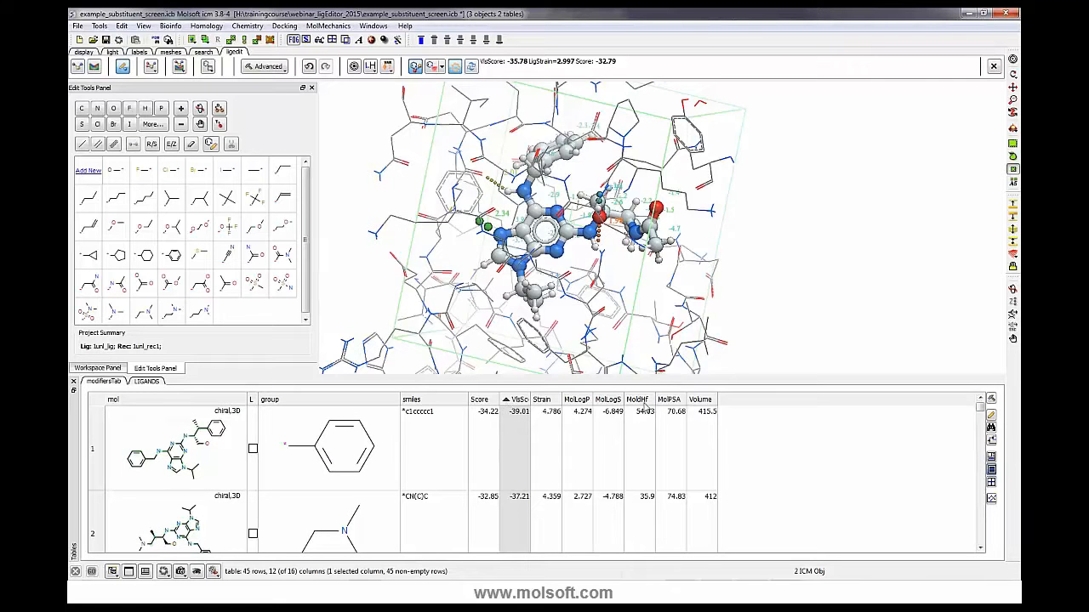
- Plot VlsScore against Volume for the substituent table
left_click(702, 401, "ctrl")
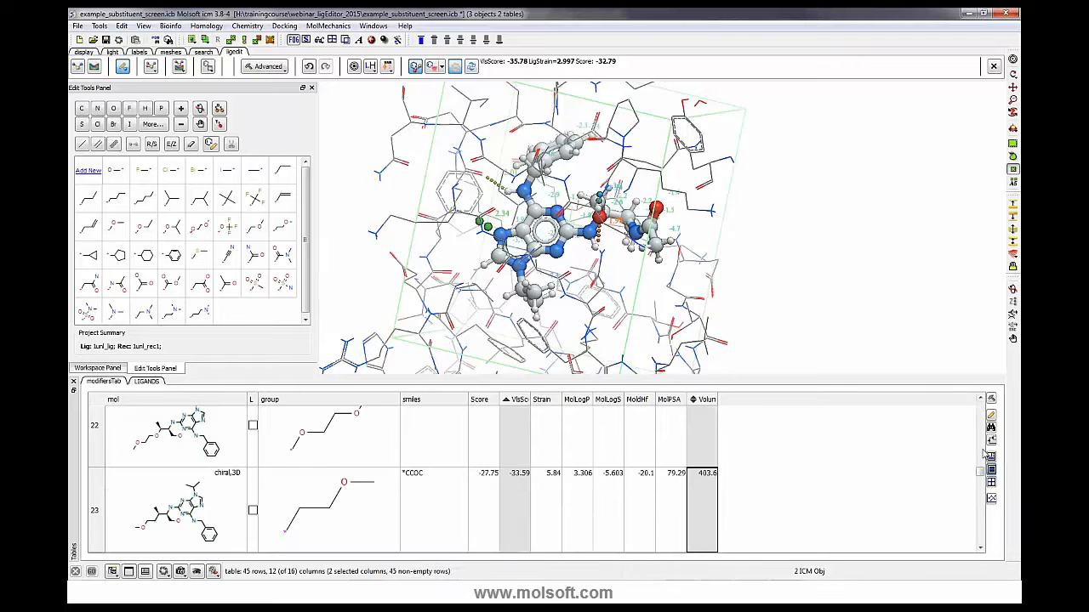
left_click(992, 498)
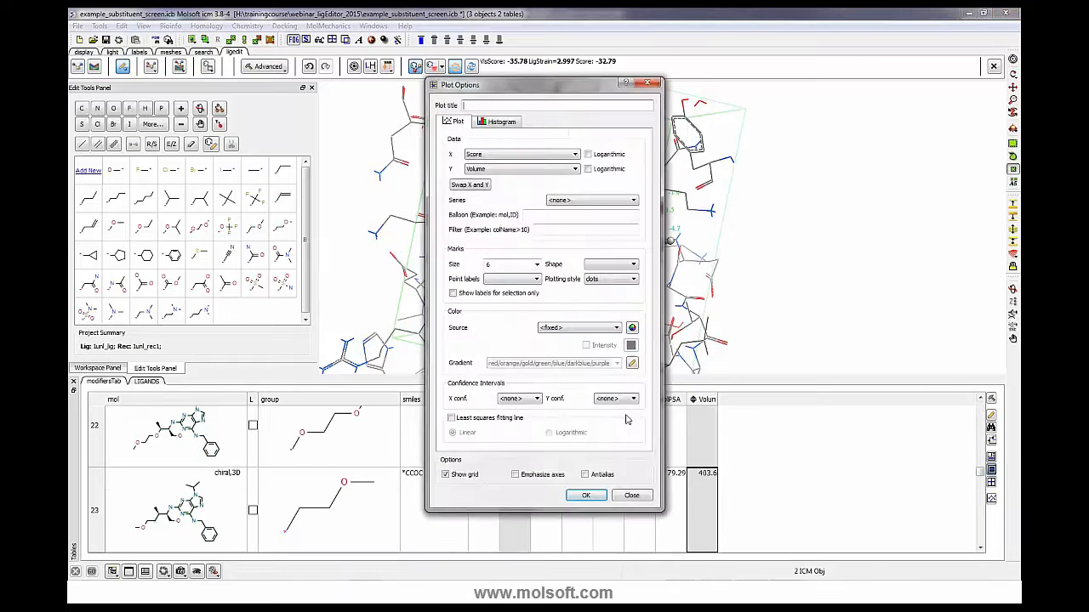
left_click(585, 496)
- Open the plot options and color the points by MolLogS
right_click(702, 440)
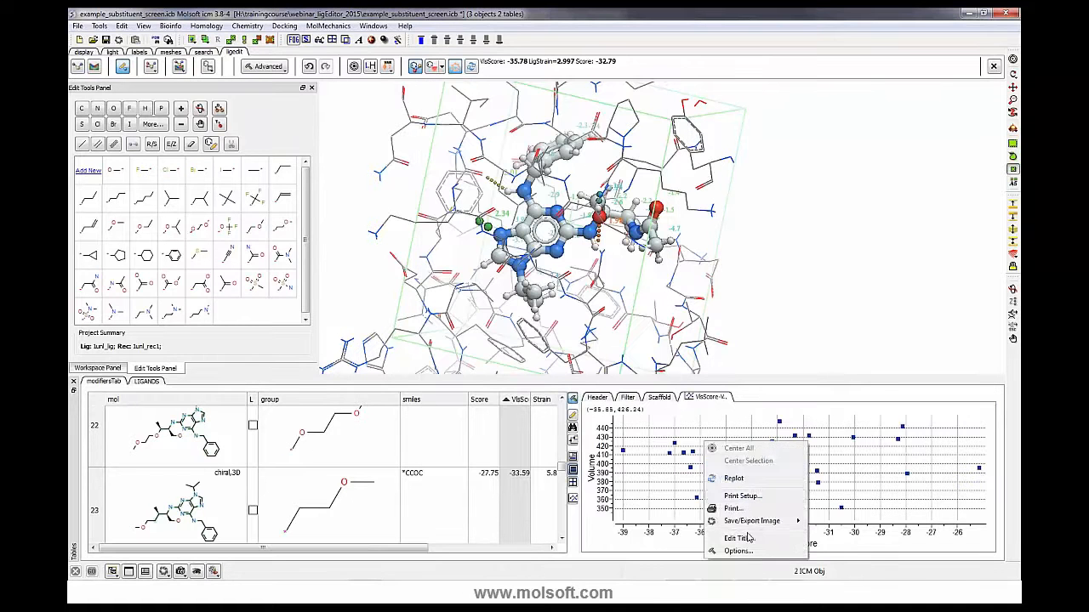
left_click(745, 551)
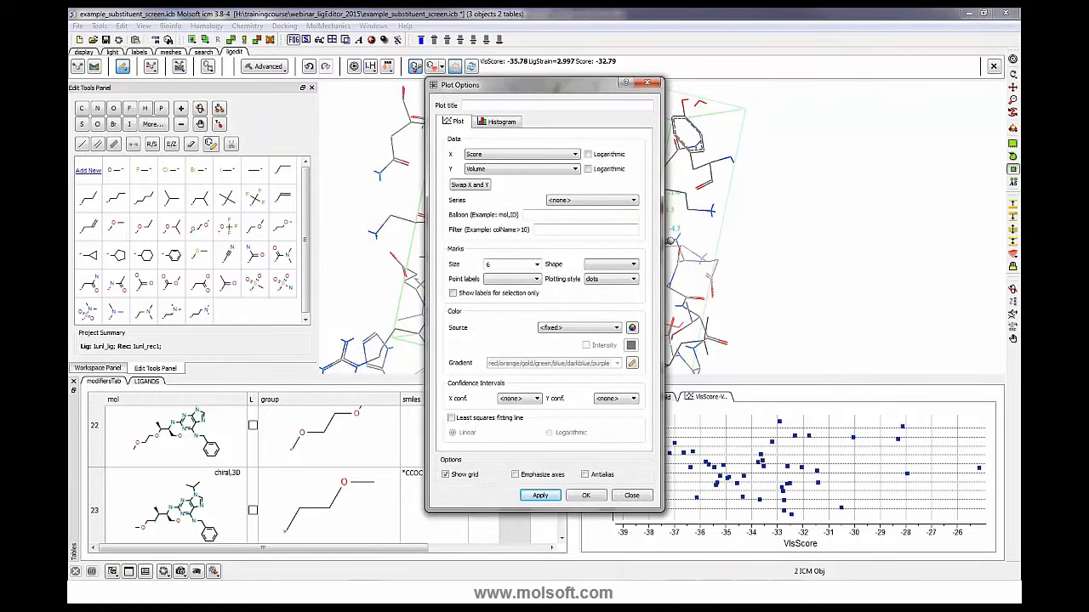
left_click(608, 267)
left_click(552, 285)
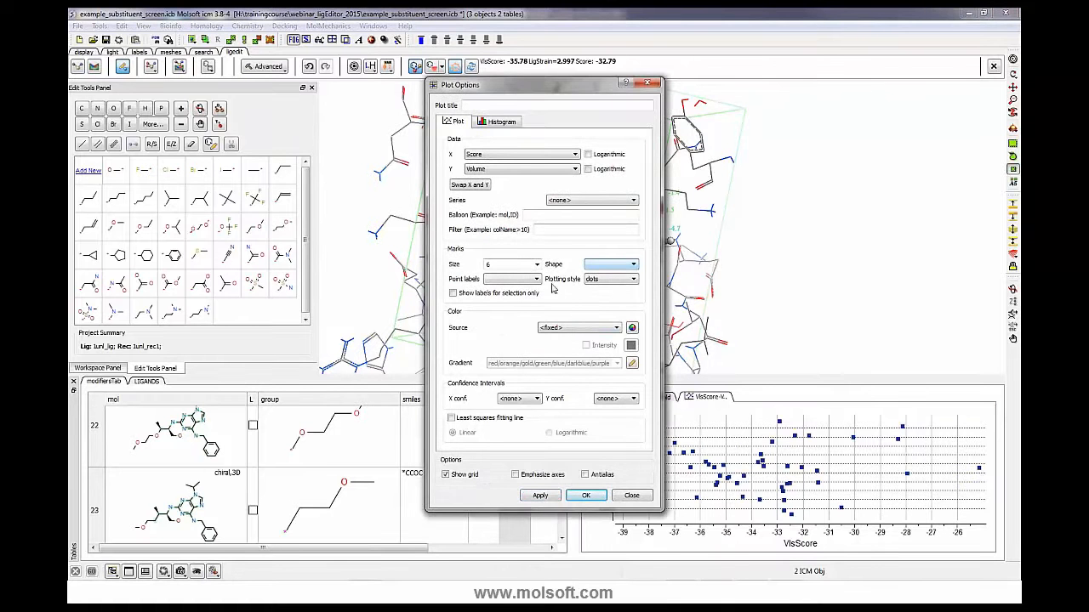
left_click(568, 330)
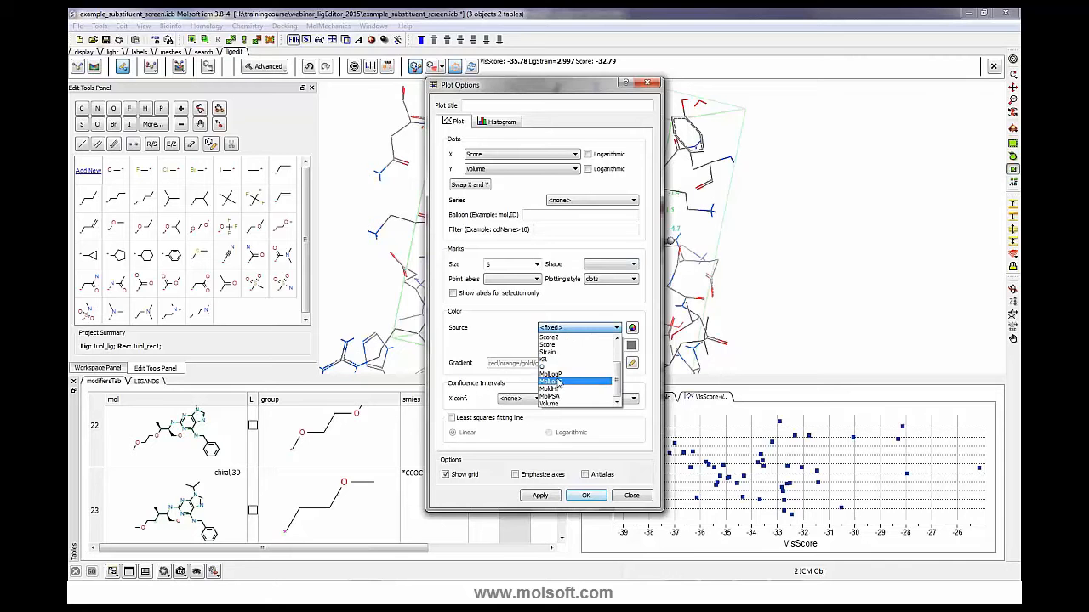
left_click(559, 386)
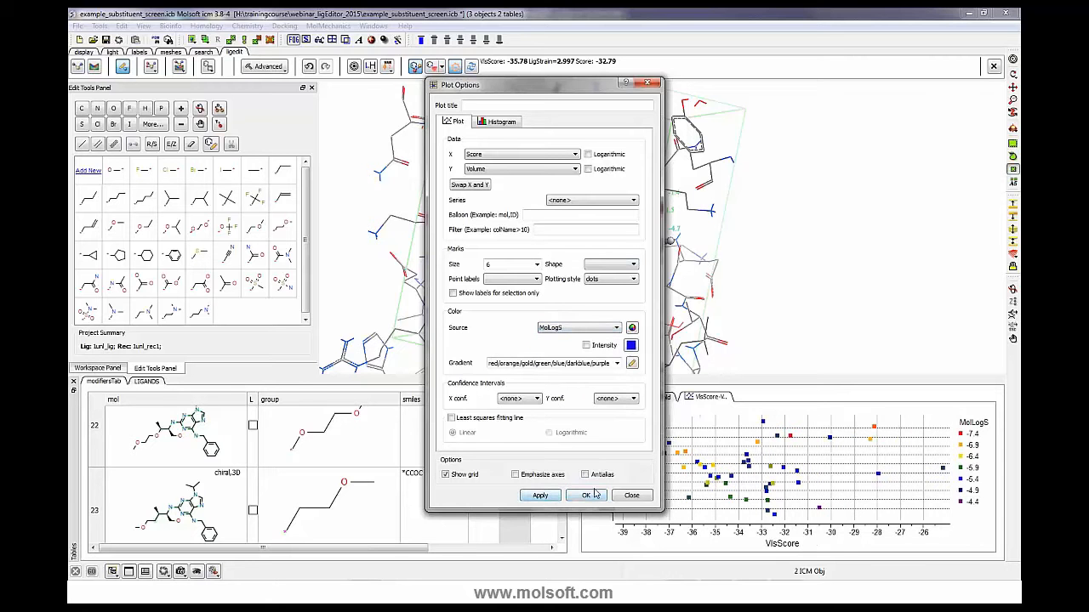
- Size the plot points by MolPSA, apply, and close the plot options
left_click(537, 266)
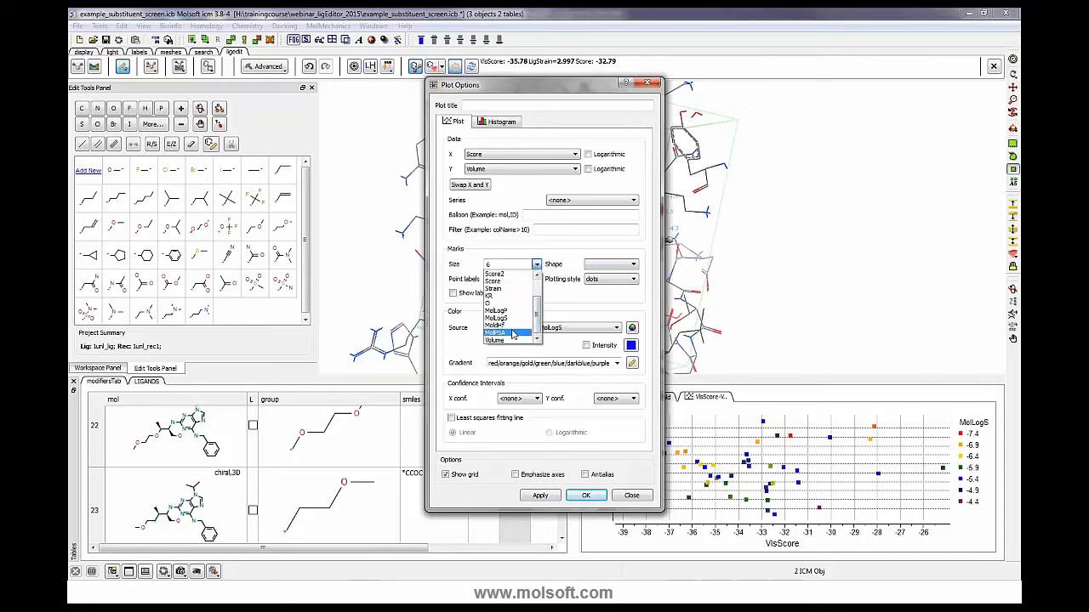
left_click(514, 333)
left_click(543, 497)
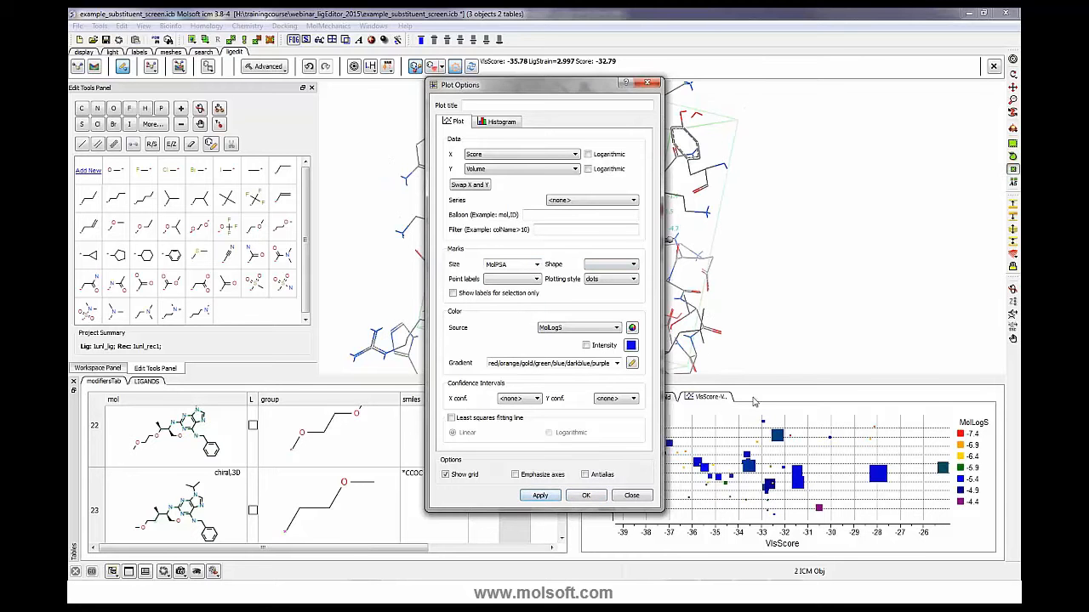
left_click(626, 495)
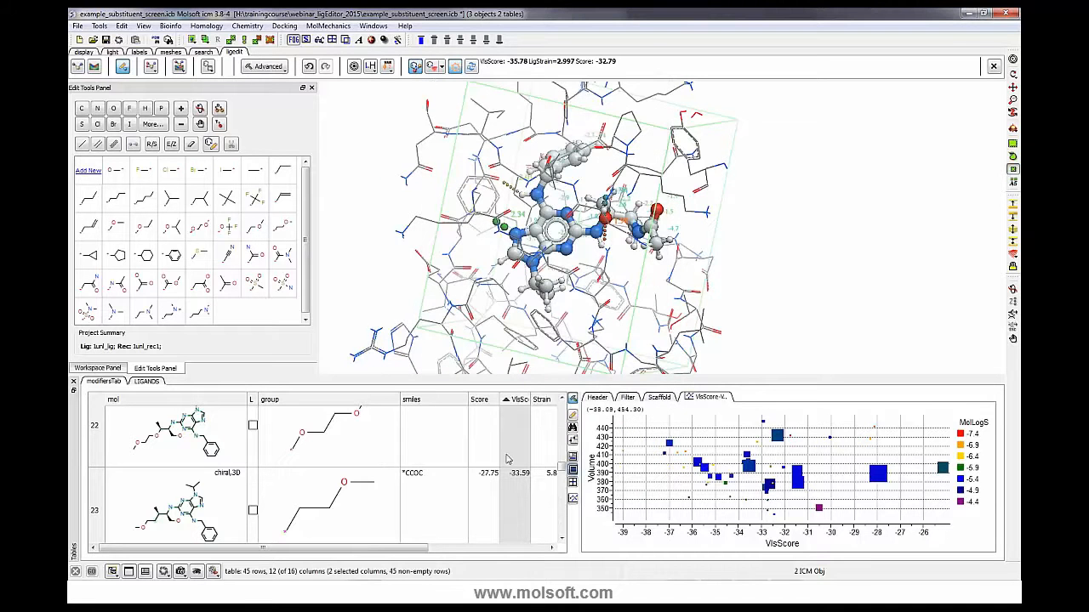
- Run receptor side-chain refinement on all side chains of the receptor
left_click_drag(561, 469, 563, 403)
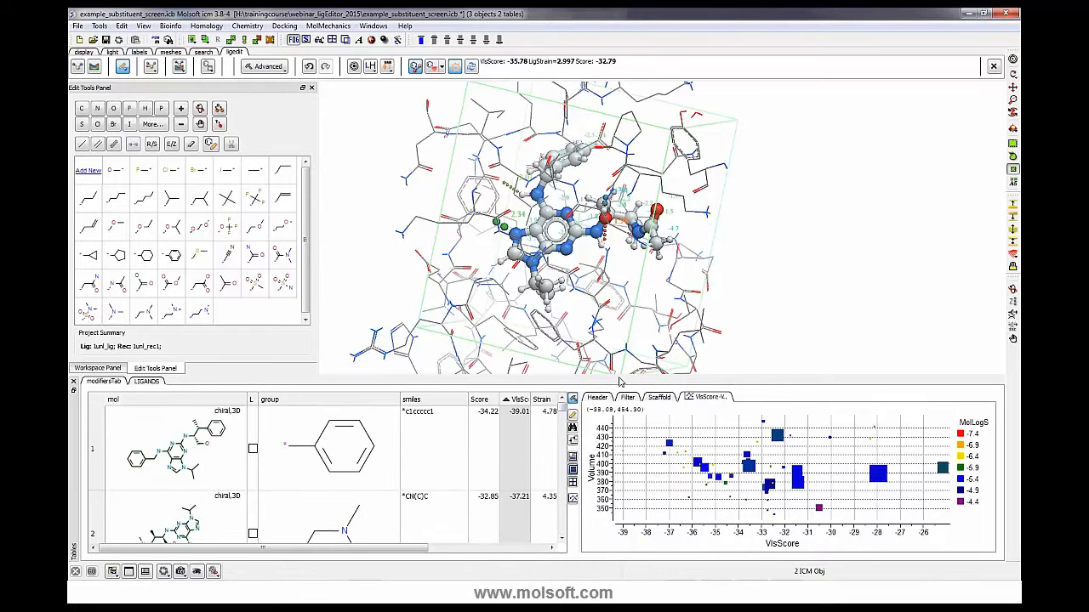
left_click_drag(616, 375, 616, 405)
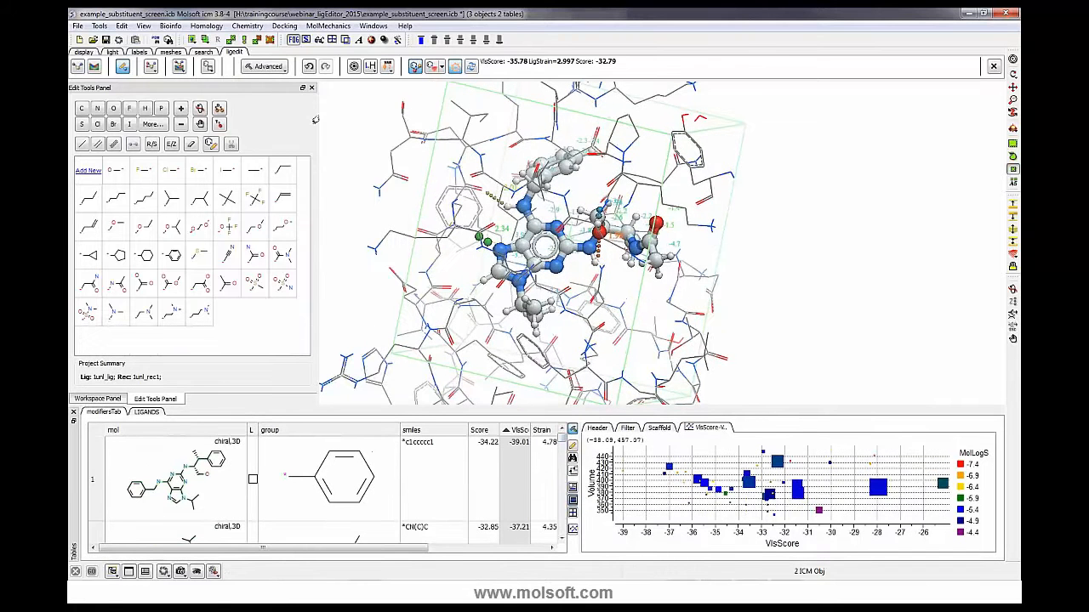
left_click(280, 68)
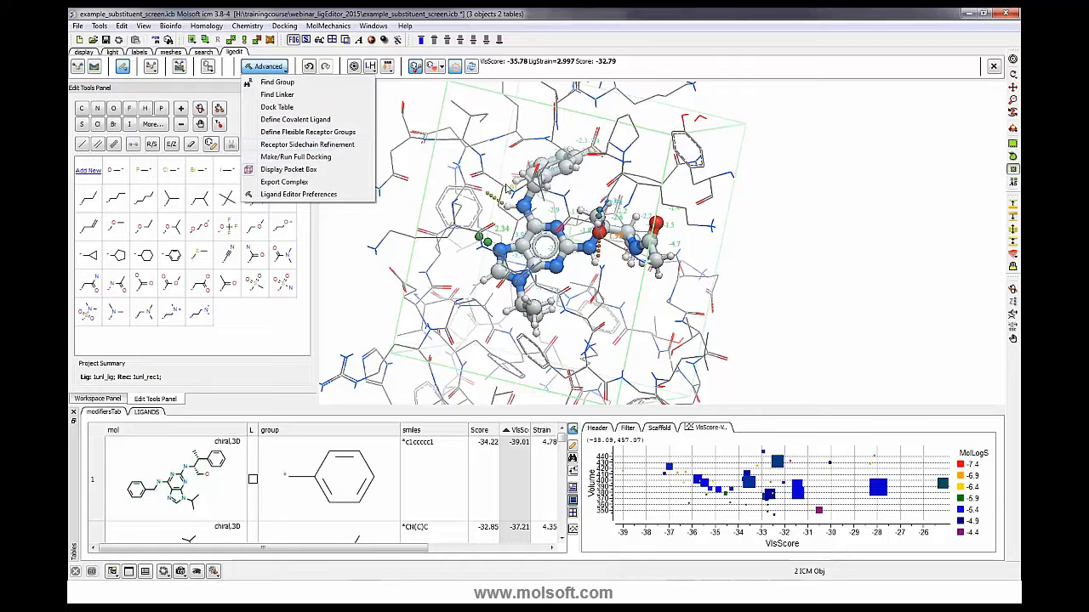
left_click(325, 144)
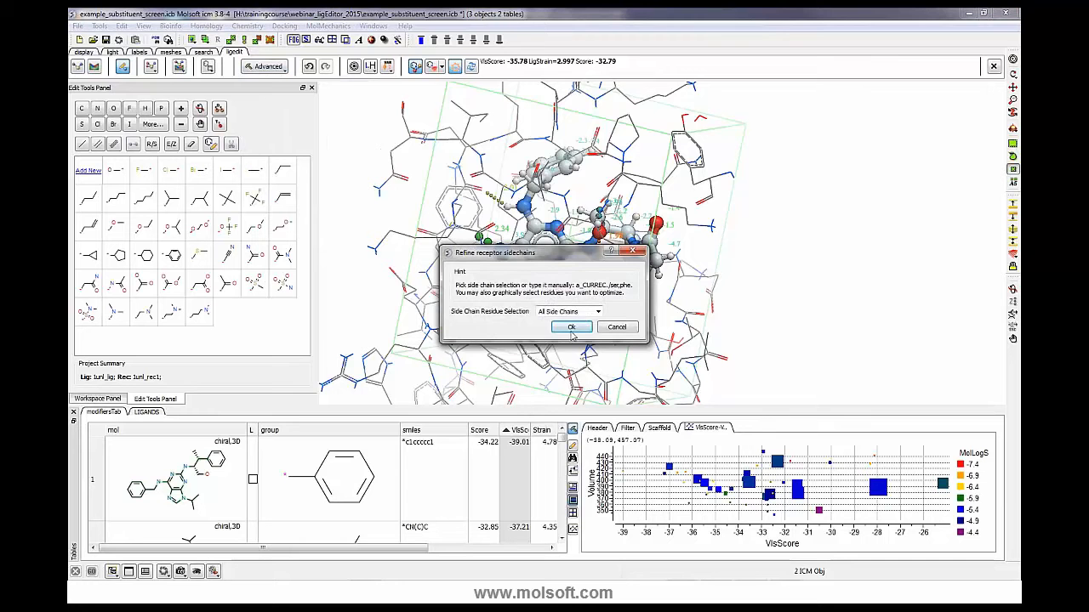
left_click(598, 313)
left_click(555, 318)
left_click(598, 315)
left_click(576, 322)
left_click(571, 329)
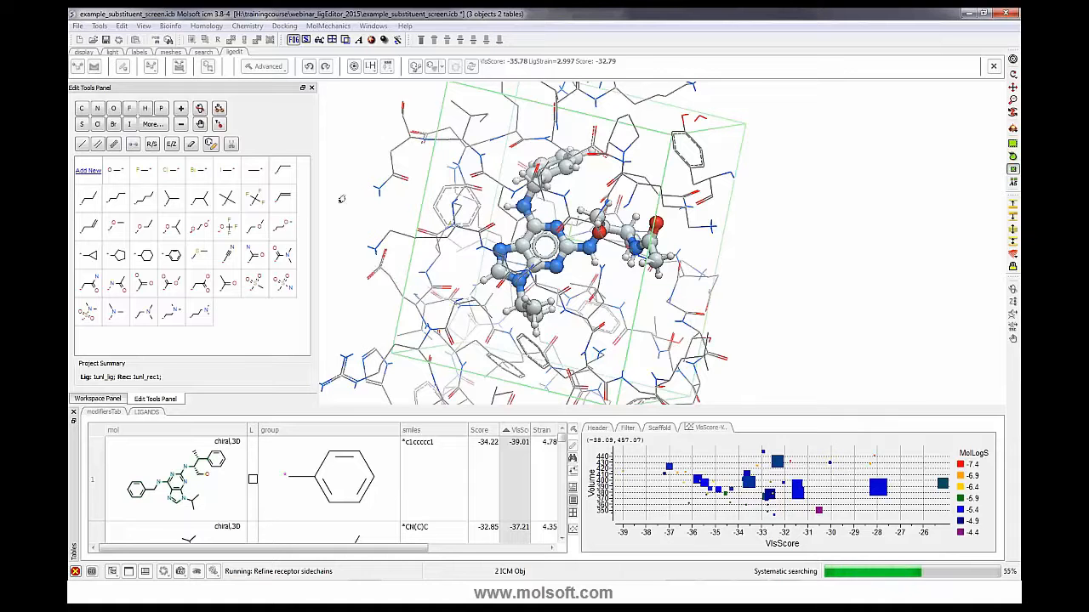
- Open the command terminal and enter blank commands
left_click(75, 553)
left_click(198, 527)
key("Return")
key("Return")
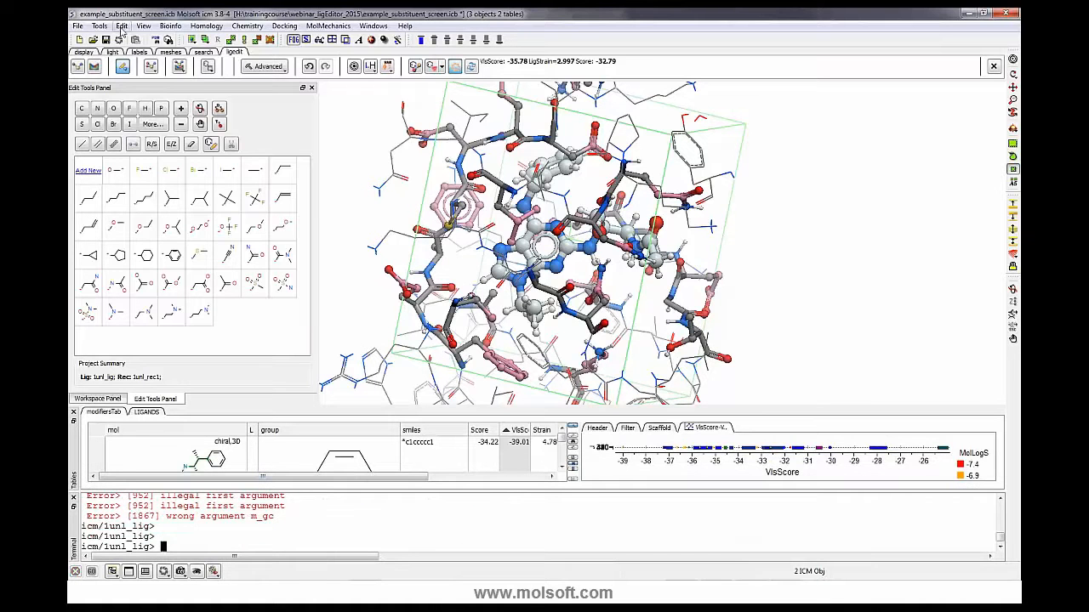
- Delete all items from the current session
left_click(122, 26)
left_click(136, 53)
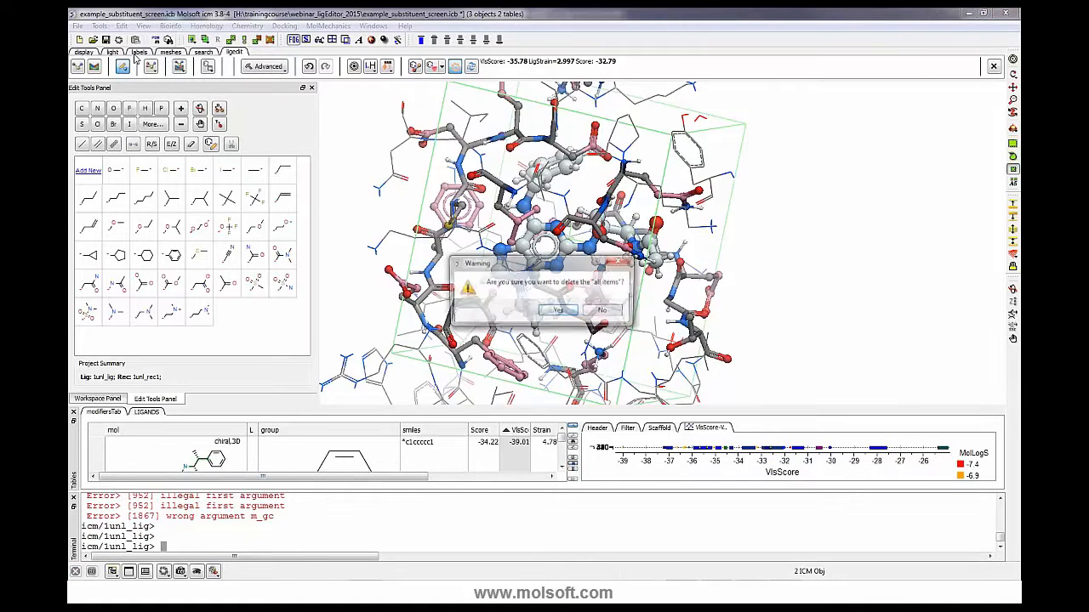
left_click(558, 313)
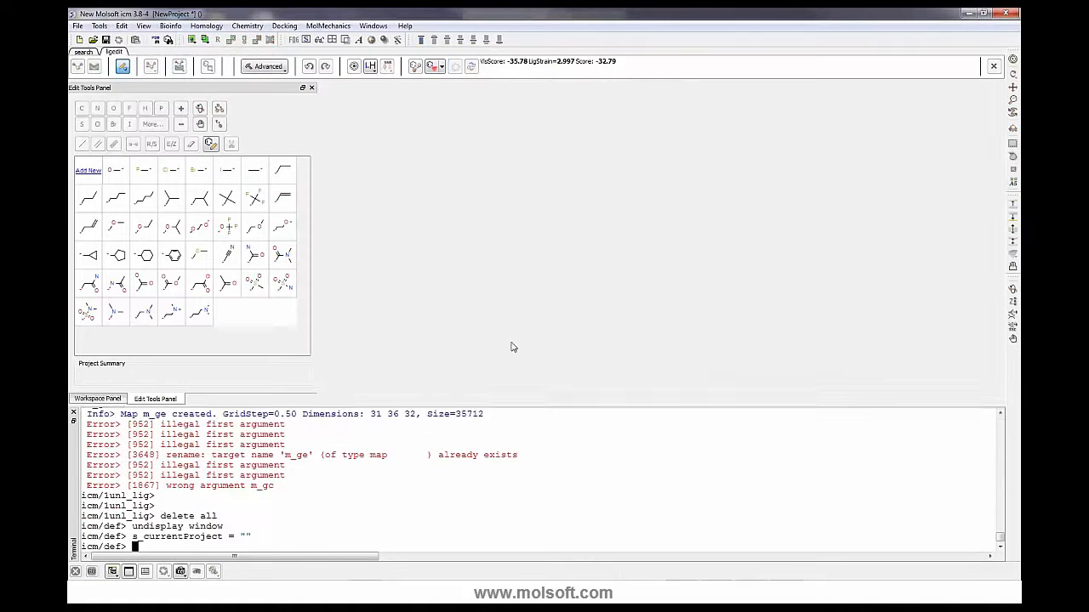
left_click_drag(371, 405, 371, 495)
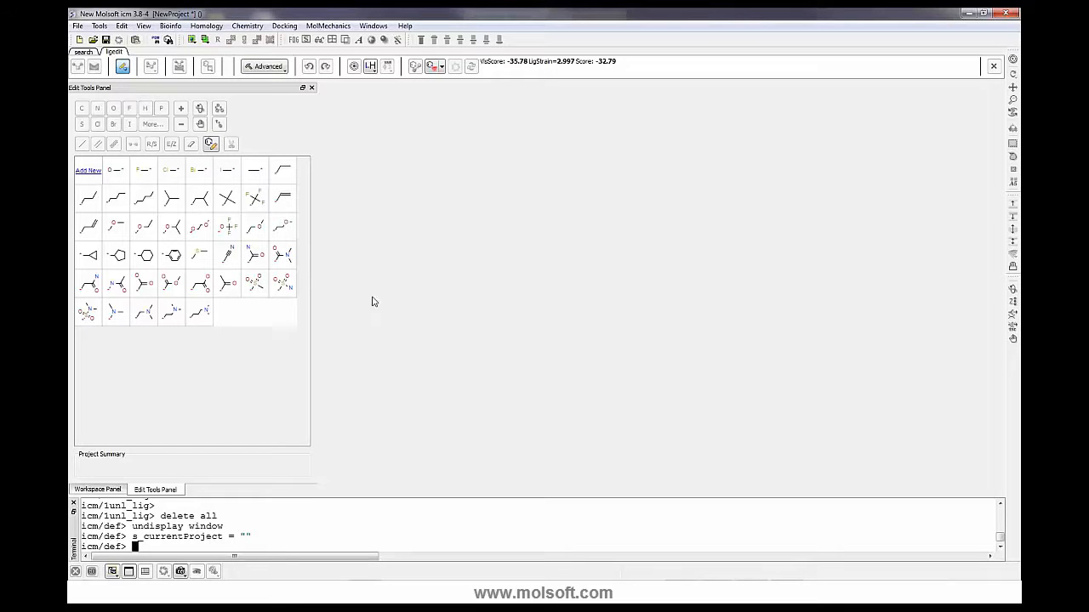
- Quit the program and launch it again
left_click(78, 26)
left_click(88, 298)
left_click(549, 311)
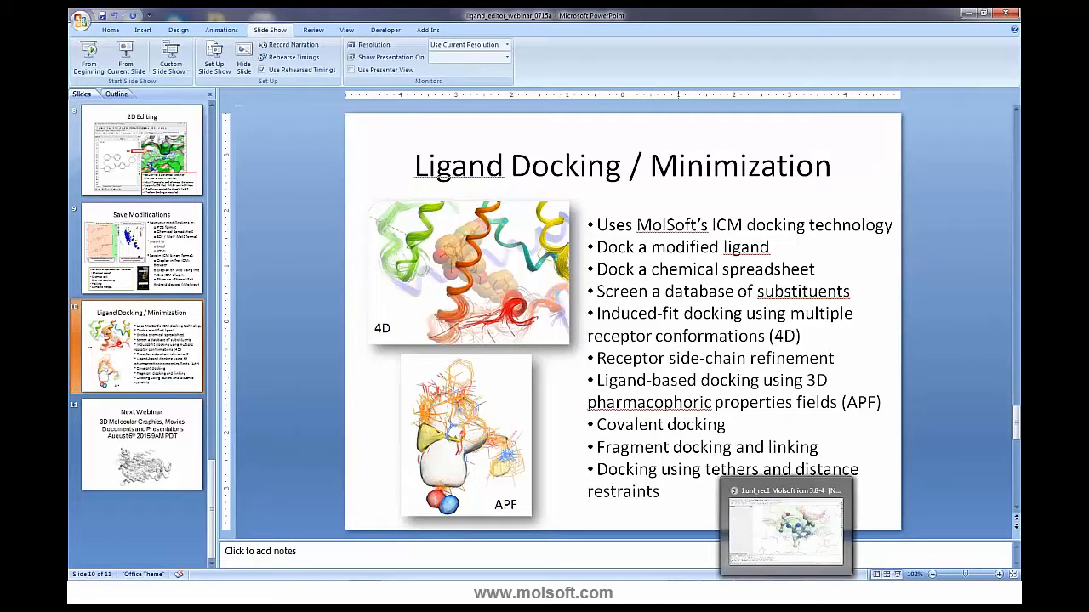
left_click(84, 592)
left_click(139, 237)
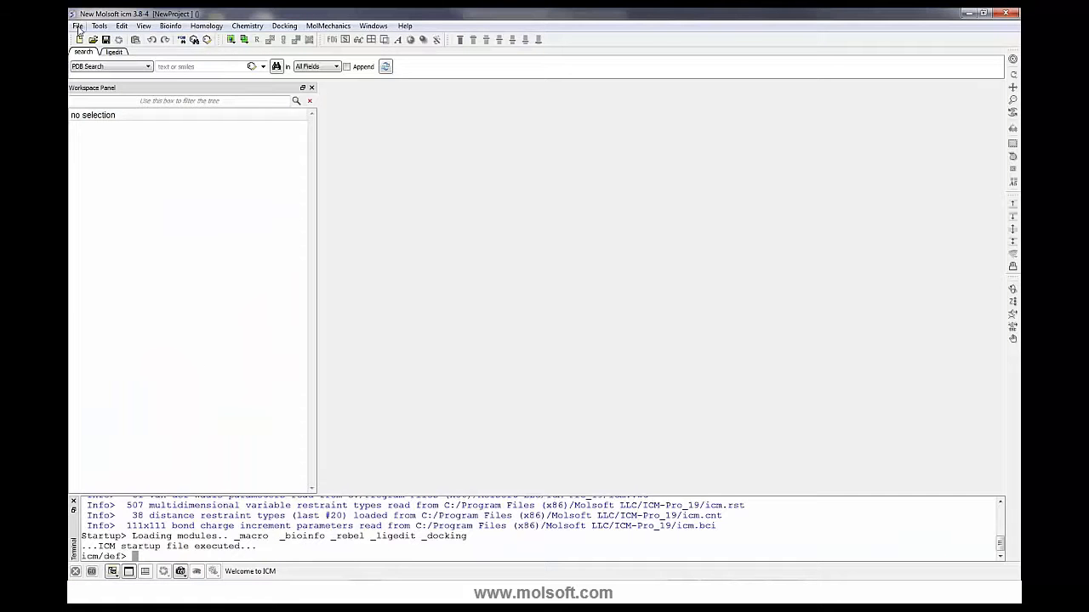
left_click(77, 27)
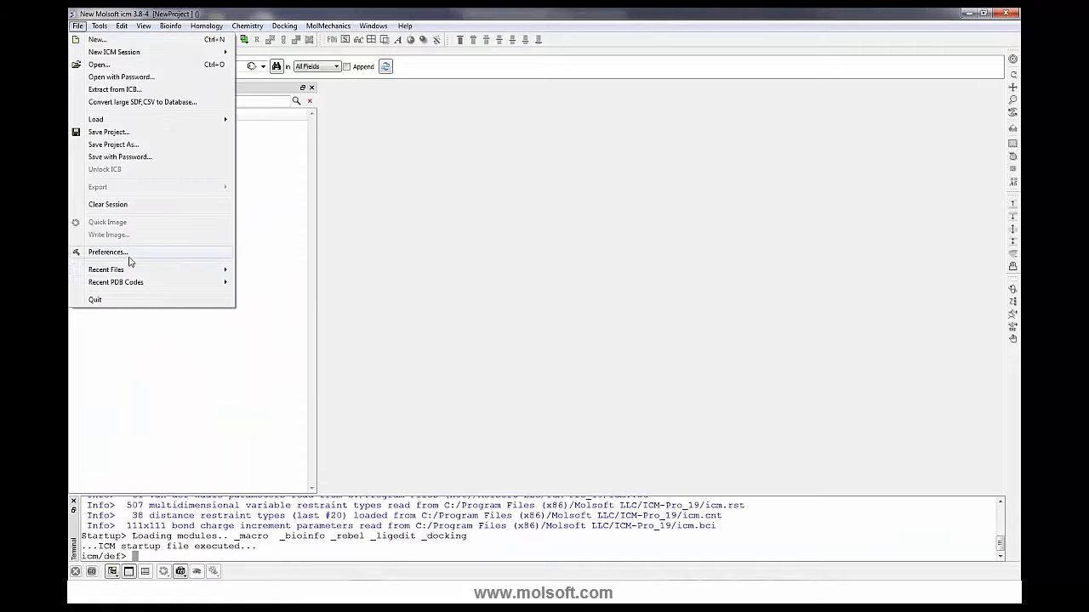
mouse_move(131, 272)
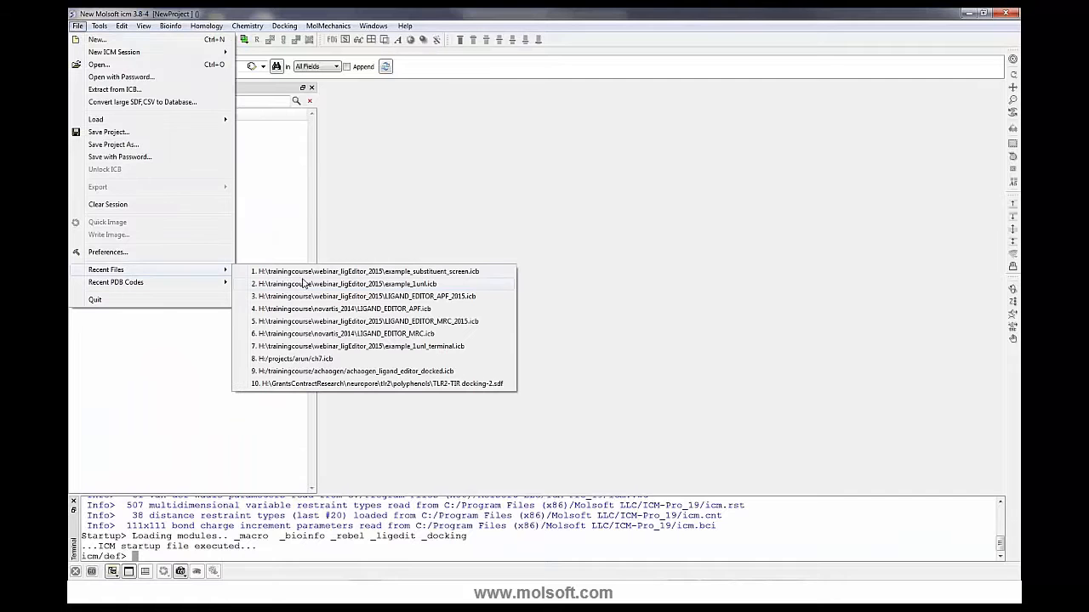
left_click(313, 334)
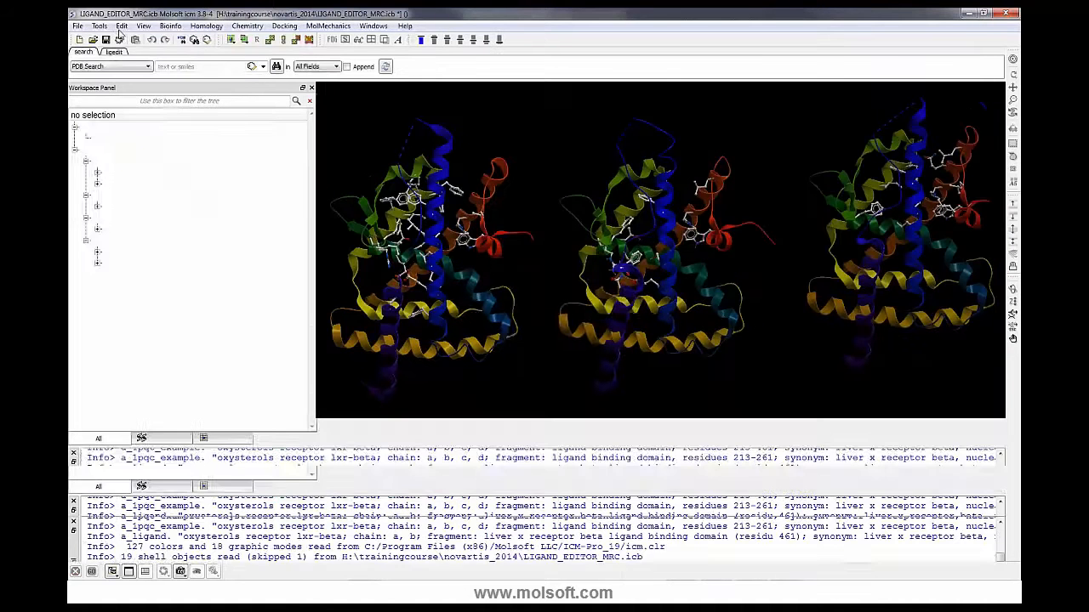
left_click(122, 26)
left_click(146, 52)
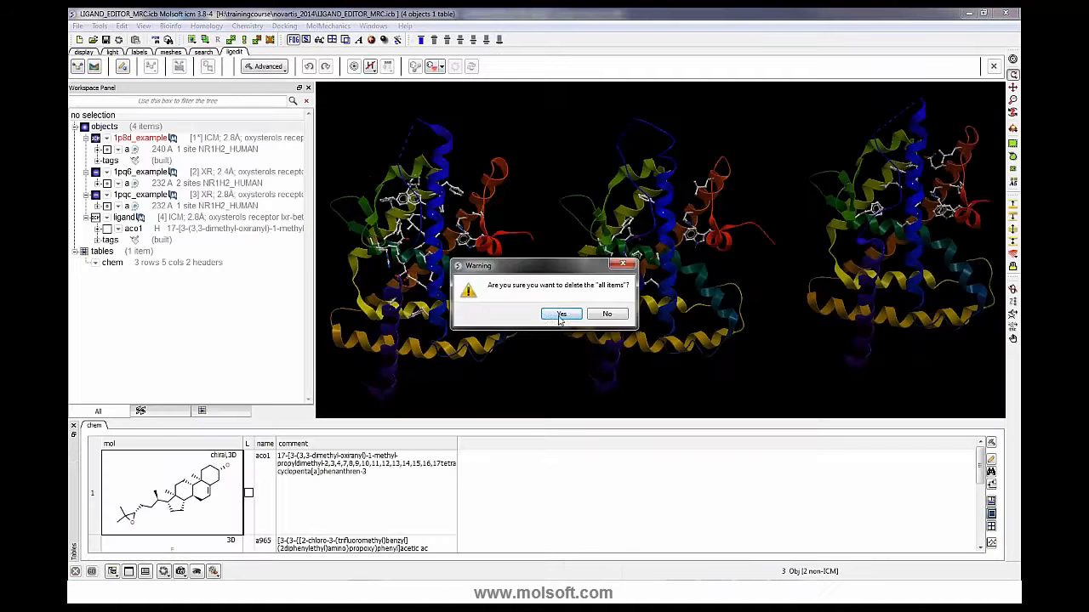
left_click(558, 316)
- Open the recent project LIGAND_EDITOR_MRC_2015.icb
left_click(78, 26)
mouse_move(141, 270)
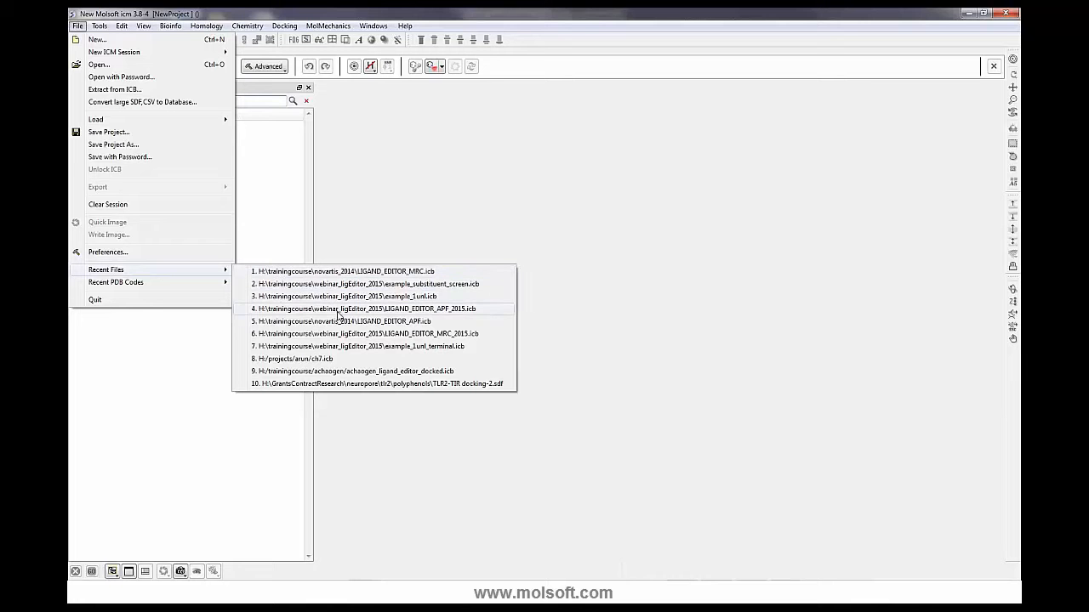
left_click(345, 337)
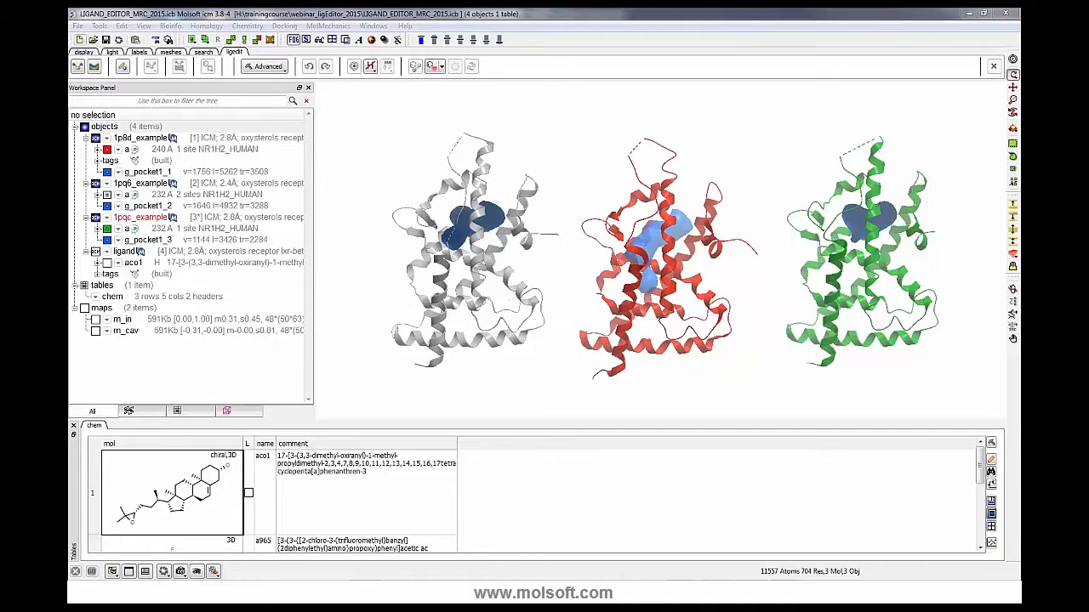
left_click_drag(686, 214, 760, 207)
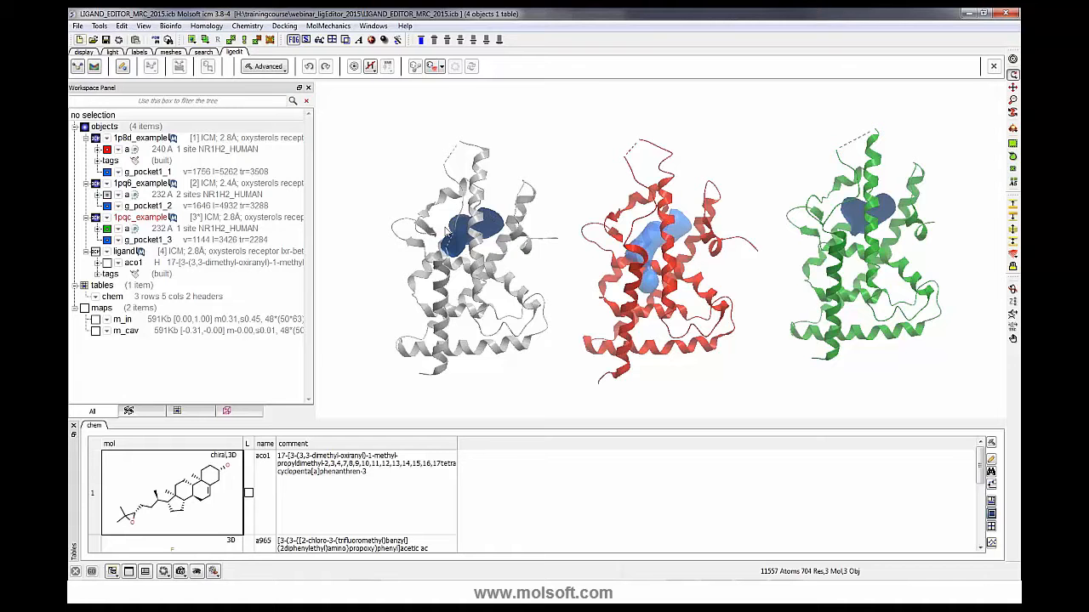
mouse_move(474, 222)
left_mouse_down()
mouse_move(429, 229)
mouse_move(493, 227)
left_mouse_up()
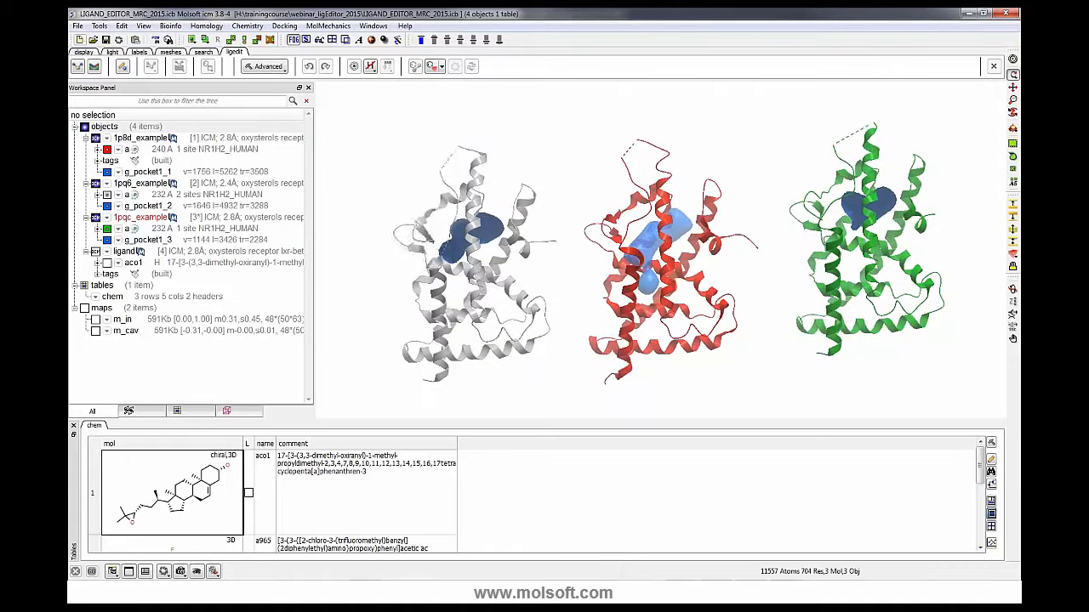
left_click(342, 25)
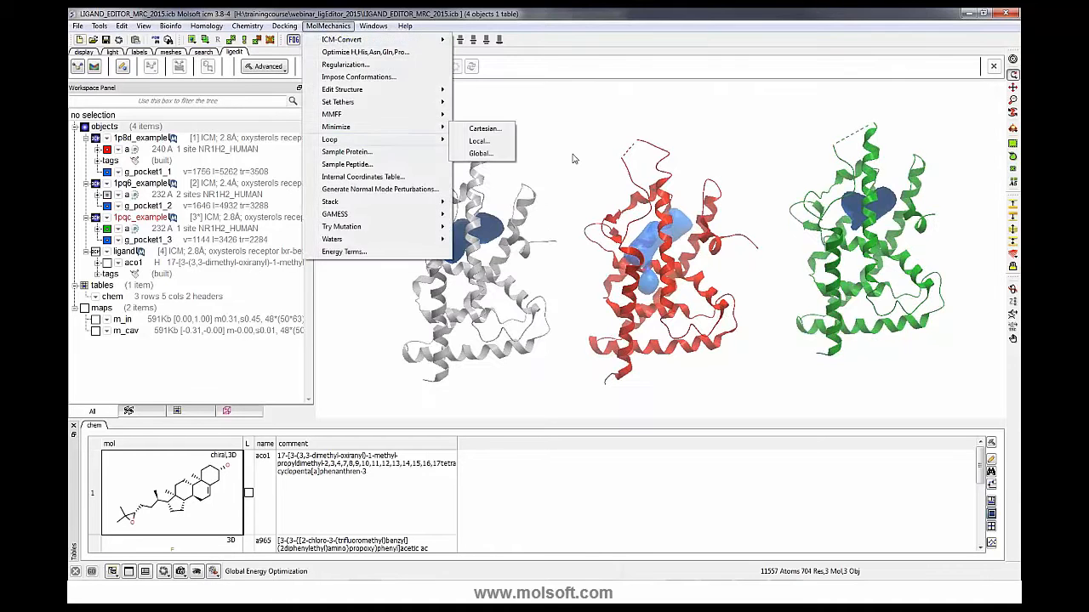
left_click(644, 154)
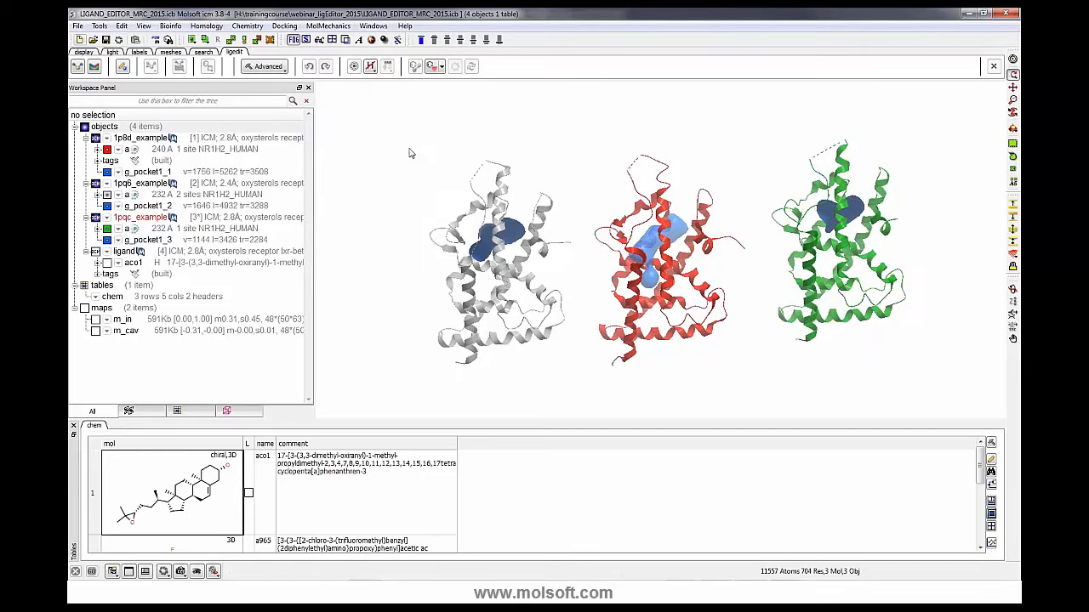
- Select all three receptor structures and superimpose them onto 1p8d_example as the static object
left_click_drag(408, 138, 936, 383)
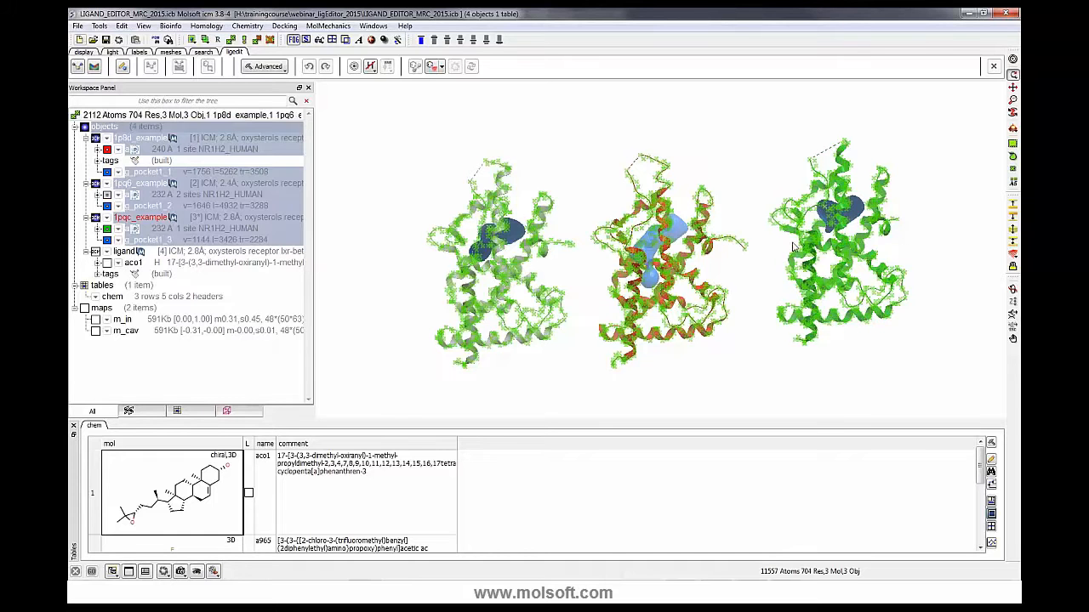
left_click(84, 53)
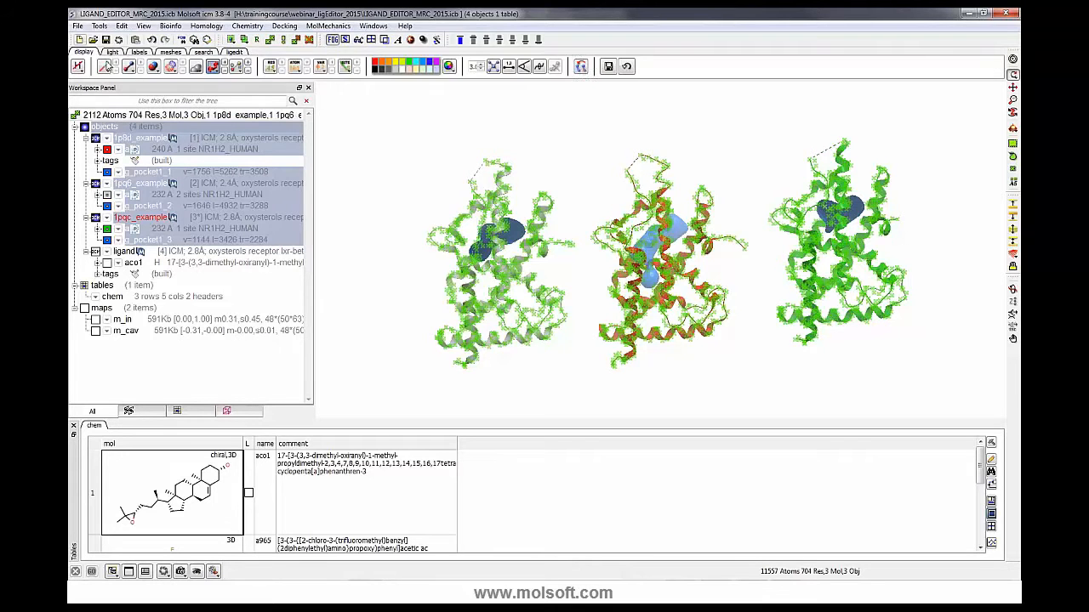
left_click(581, 70)
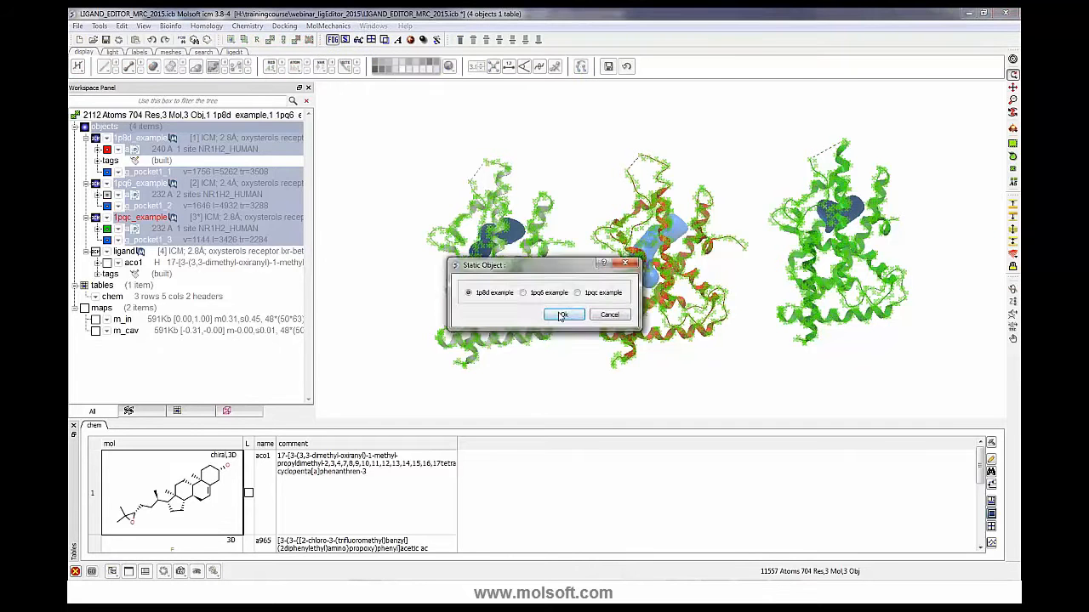
left_click(567, 314)
- Select a loop region and superimpose the structures onto 1p8d_example again
left_click_drag(535, 224, 474, 204)
right_click_drag(482, 221, 485, 224)
left_click_drag(514, 246, 552, 277)
right_click_drag(703, 240, 796, 334)
left_click(580, 66)
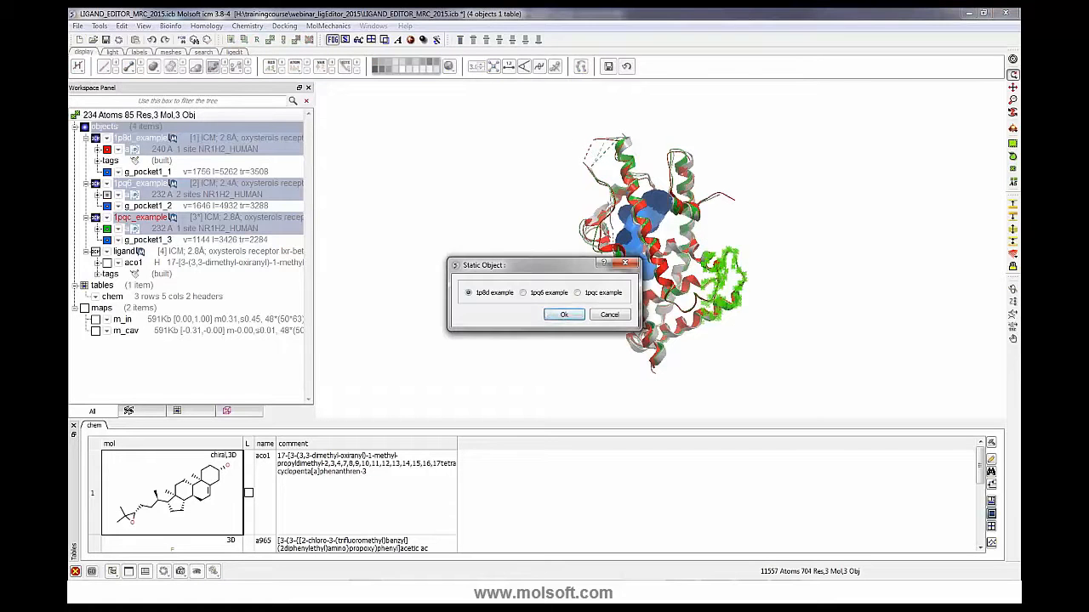
left_click(563, 313)
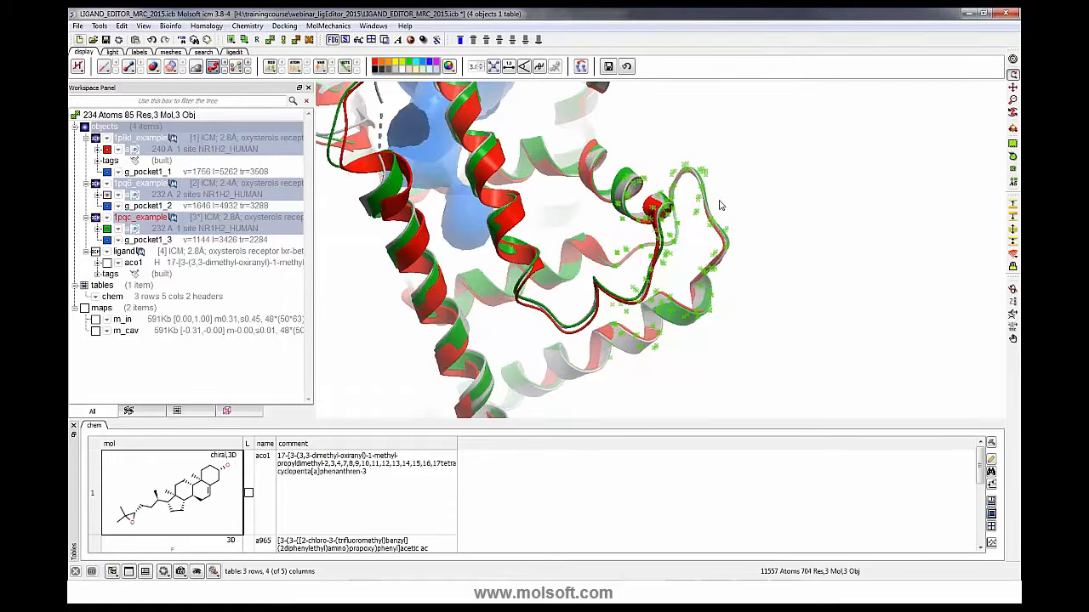
- Select the helices around the pocket and superimpose the structures on that selection
middle_click_drag(699, 160, 803, 279)
left_click_drag(803, 279, 784, 252)
left_click_drag(502, 127, 703, 307)
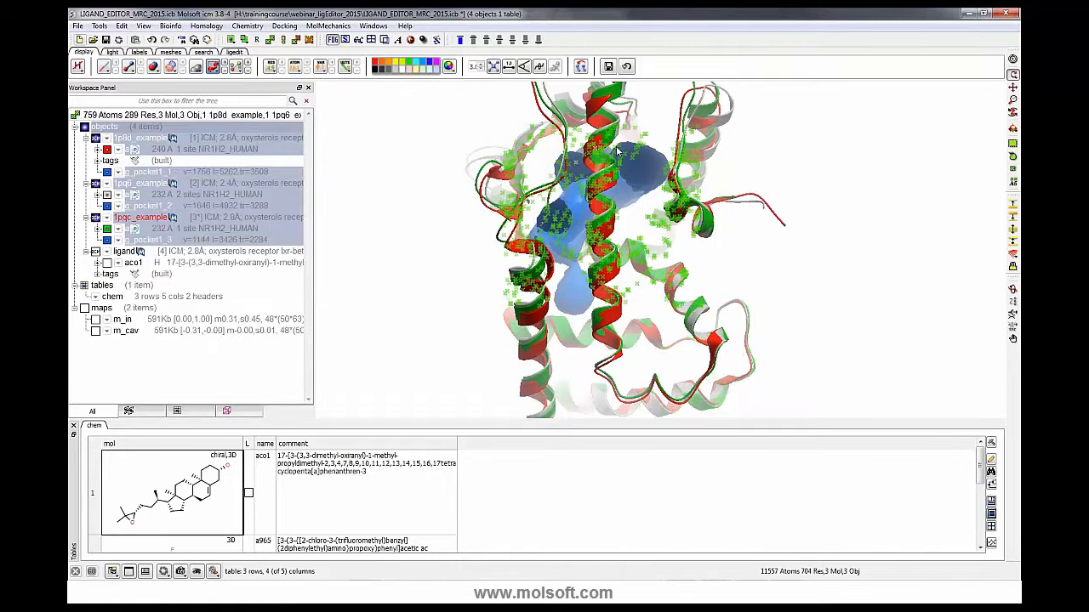
left_click(581, 67)
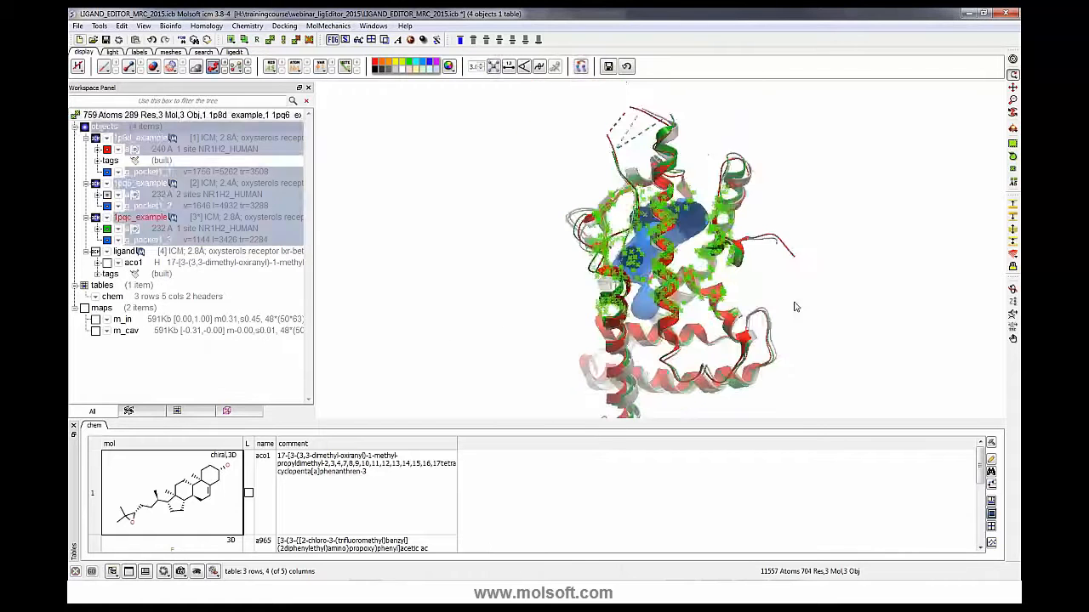
right_click_drag(814, 230, 825, 245)
left_click_drag(849, 313, 804, 246)
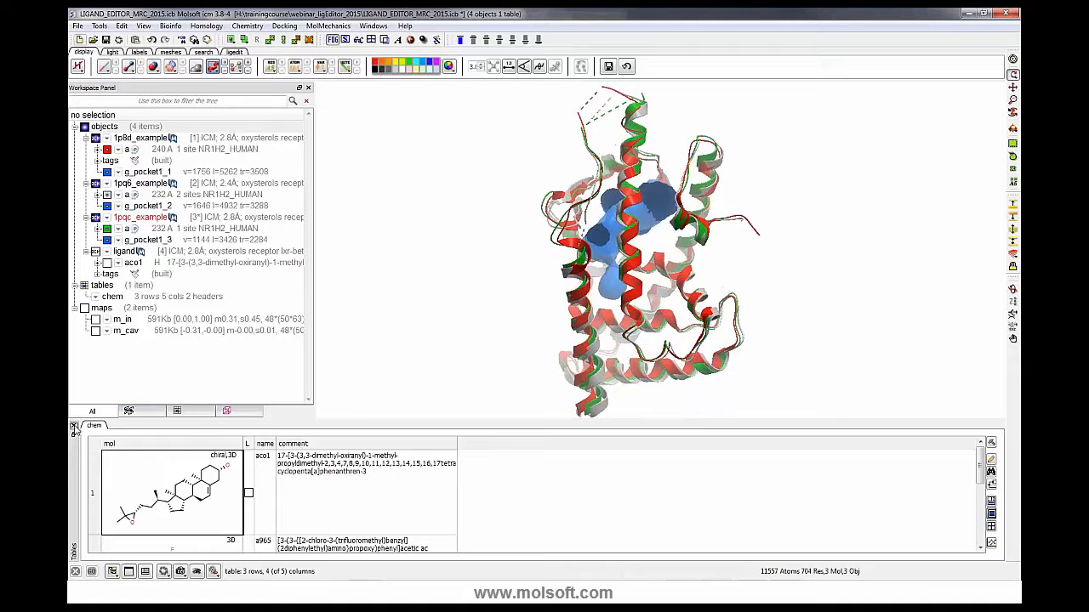
- Set up aco1 in the ligand object as the ligand molecule, with automatic formal charges at pH 7.00
left_click(74, 428)
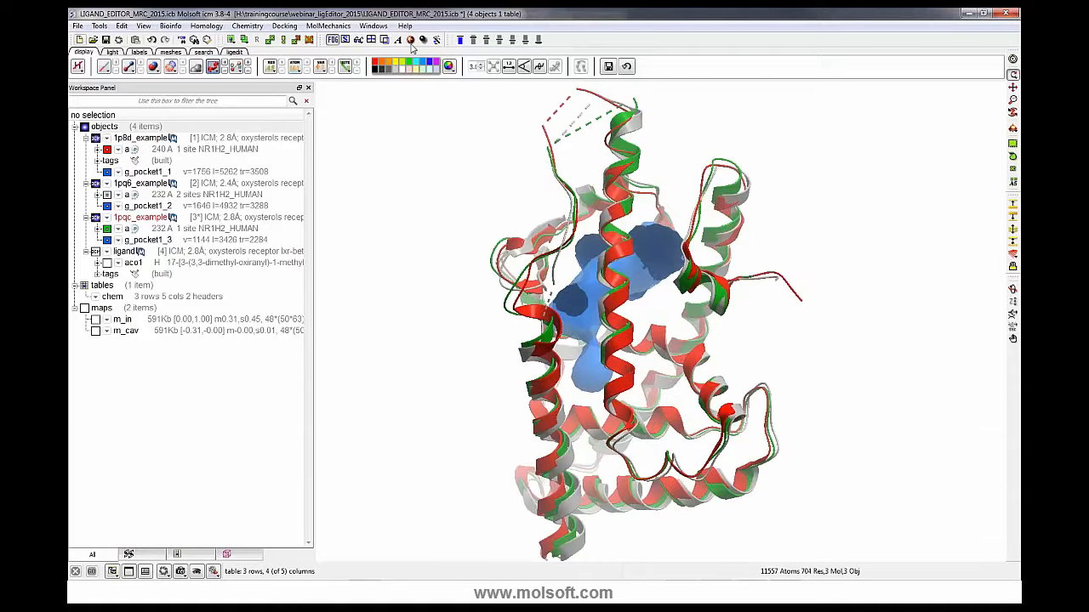
left_click(236, 52)
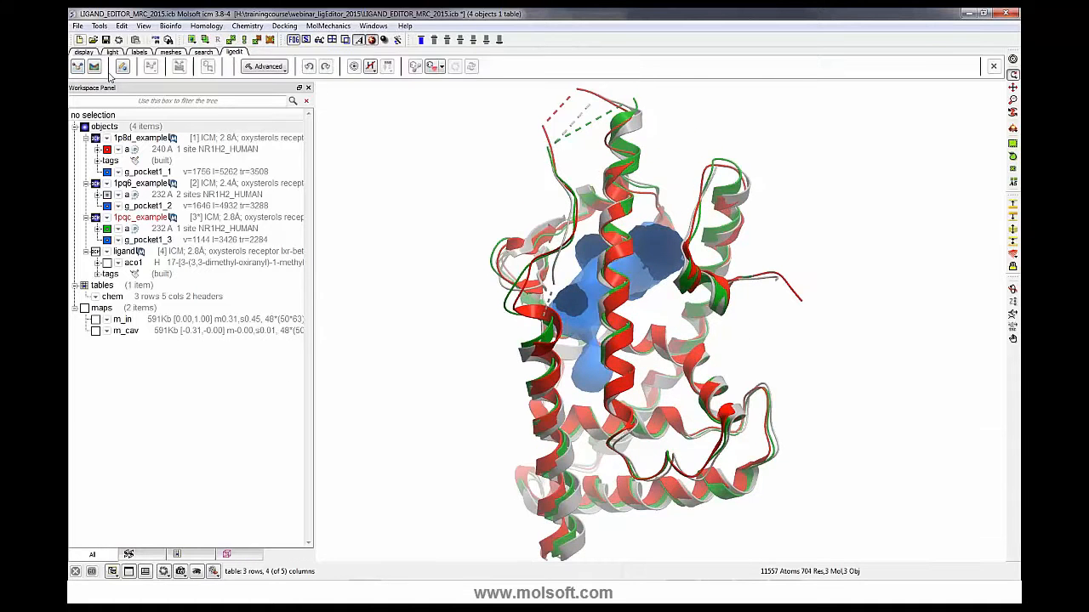
left_click(107, 264)
left_click(107, 263)
left_click(77, 67)
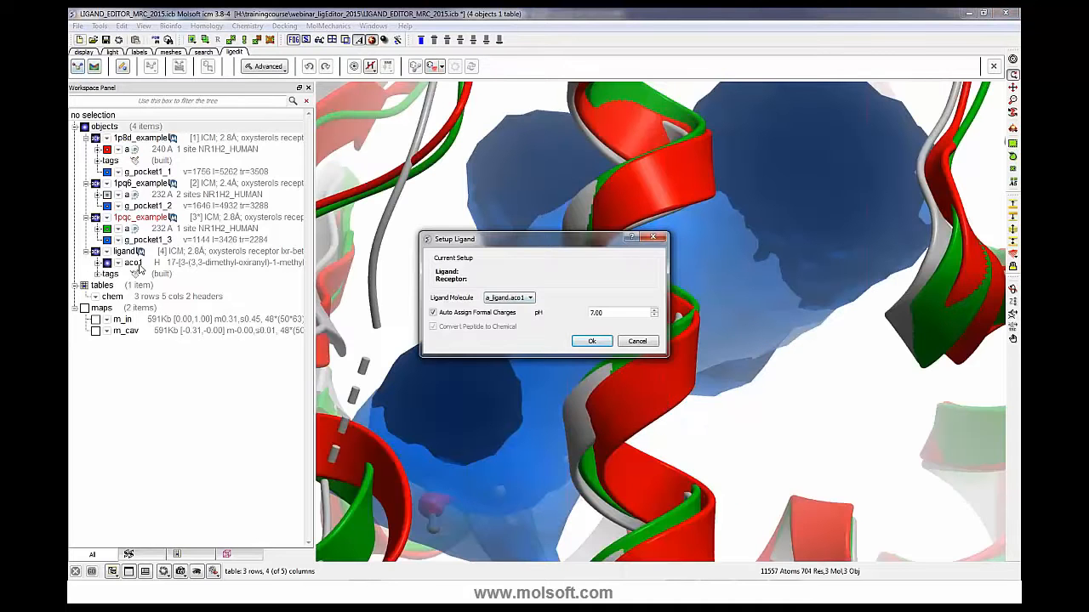
left_click(592, 341)
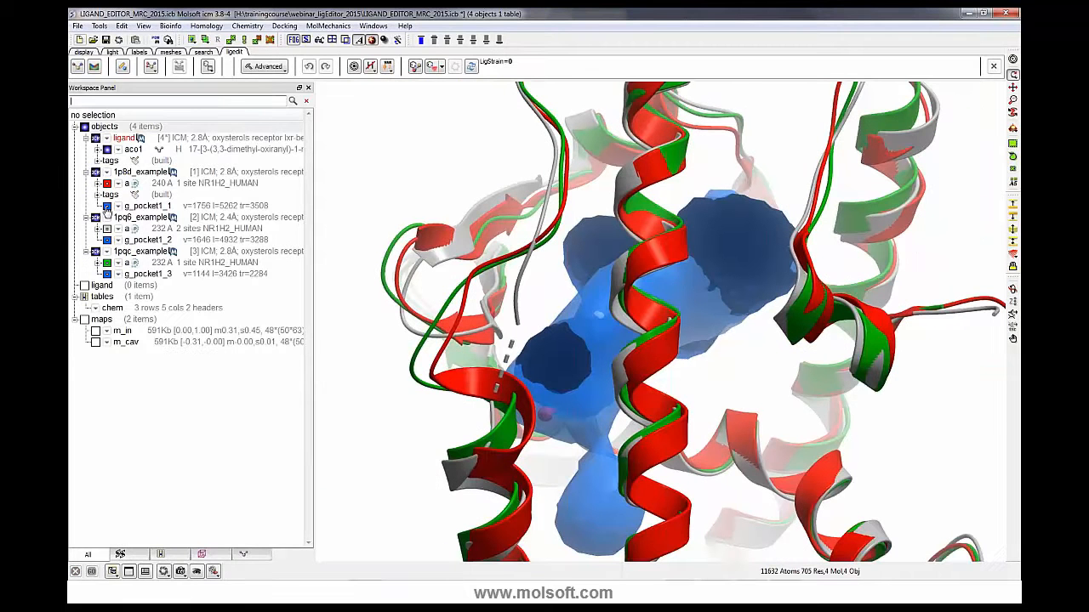
- Hide the three pocket surfaces and display the ligand inside the superimposed receptors
left_click(107, 206)
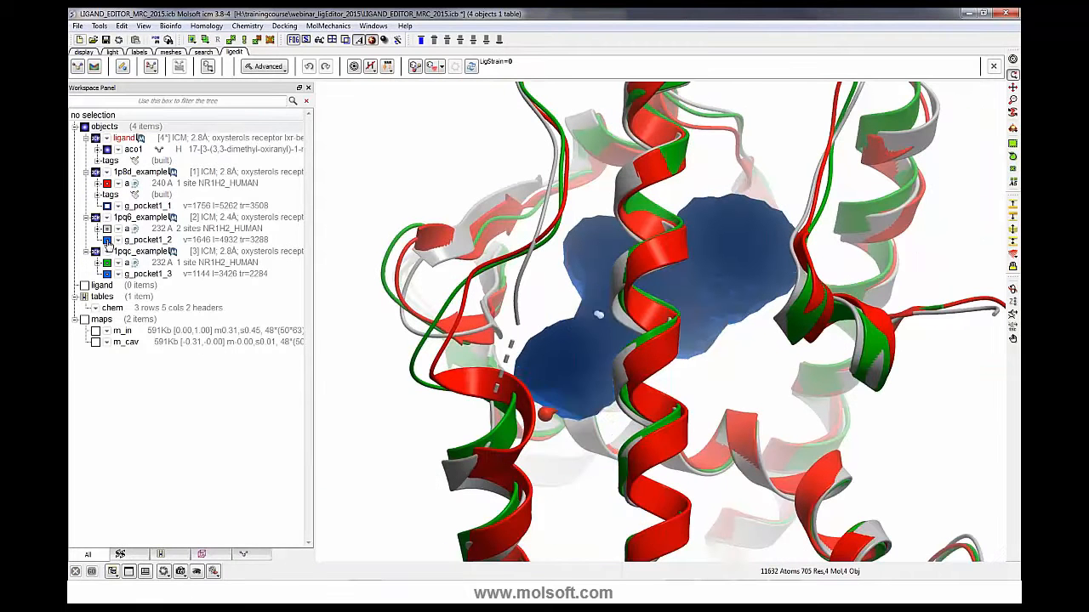
left_click(107, 241)
left_click(106, 150)
left_click(107, 274)
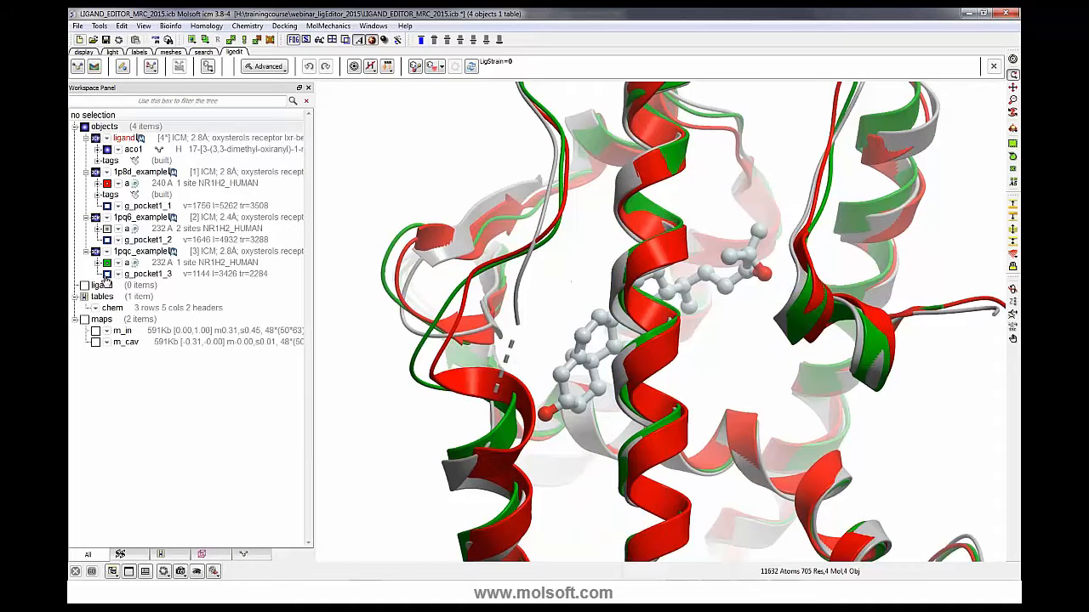
left_click_drag(505, 325, 487, 347)
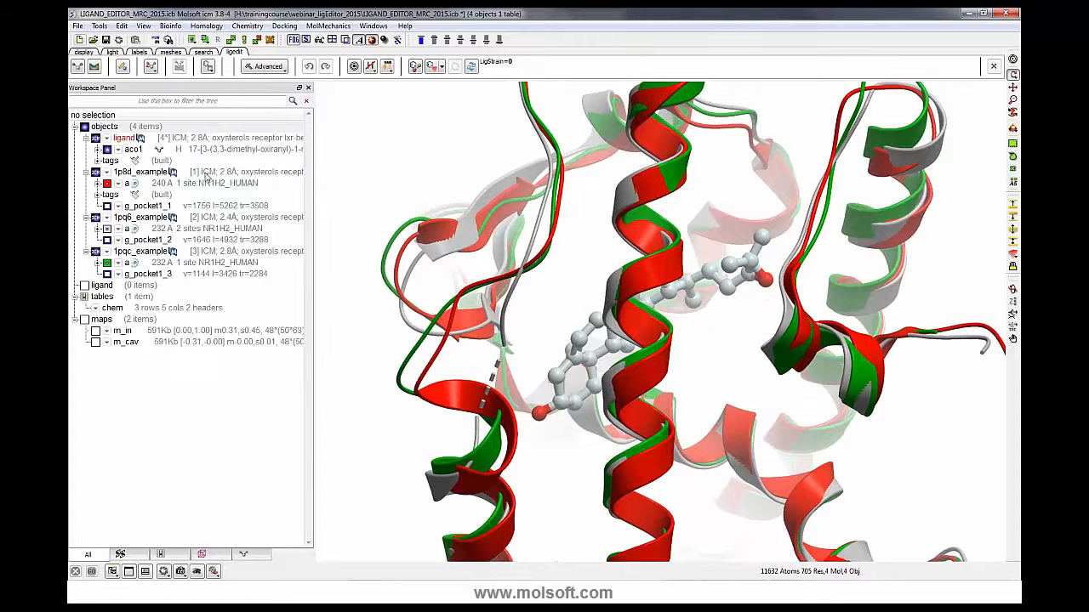
- Set up the three selected structures as receptors, making the box around the existing ligand
left_click(206, 175)
left_click(193, 219, "ctrl")
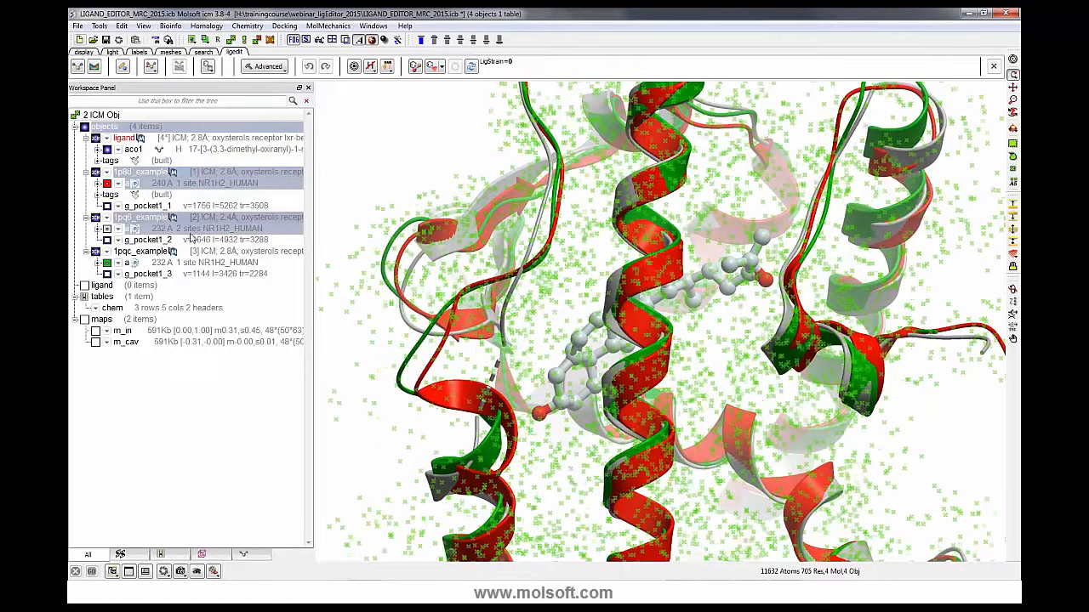
left_click(189, 253, "ctrl")
left_click(94, 67)
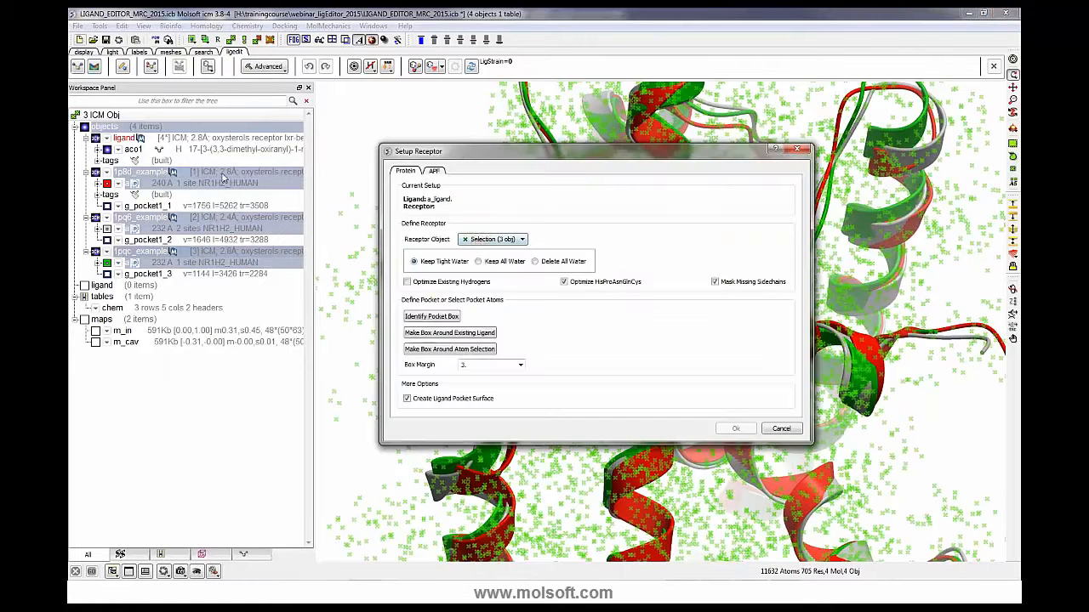
left_click(498, 239)
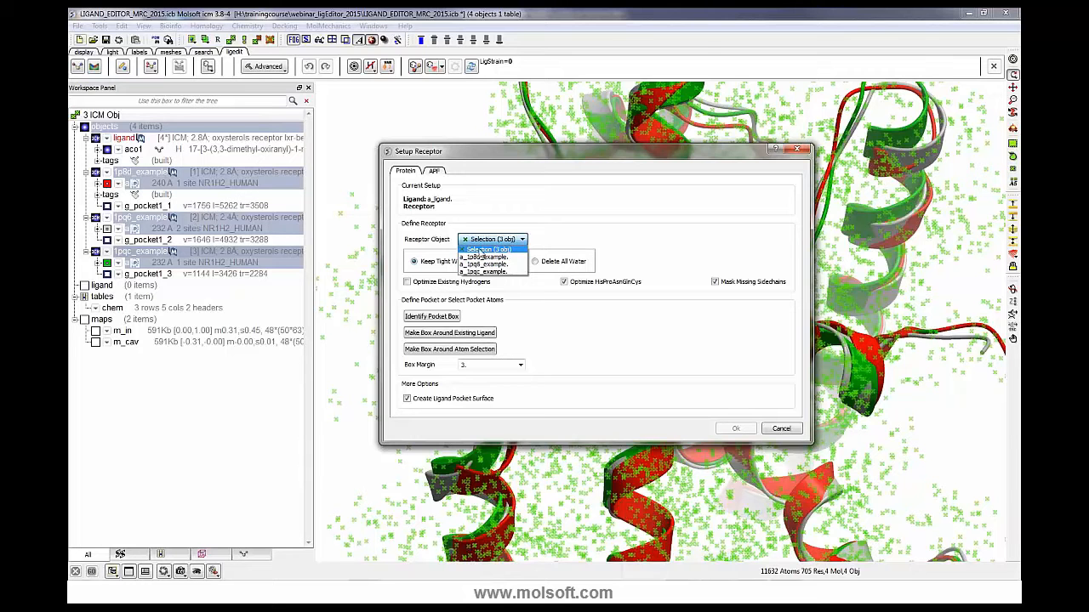
left_click(482, 253)
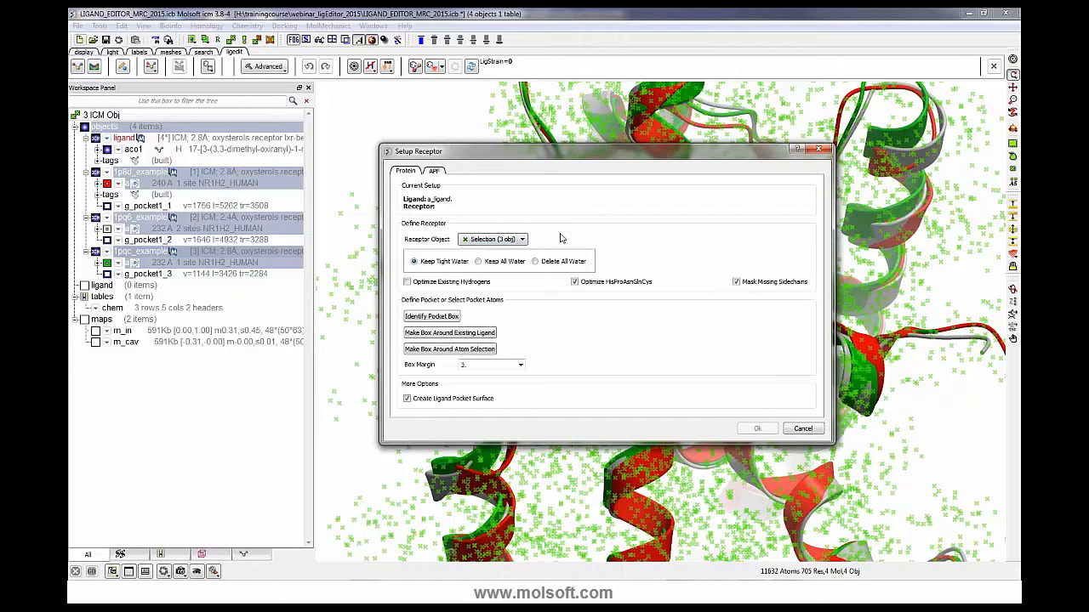
left_click_drag(598, 159, 357, 146)
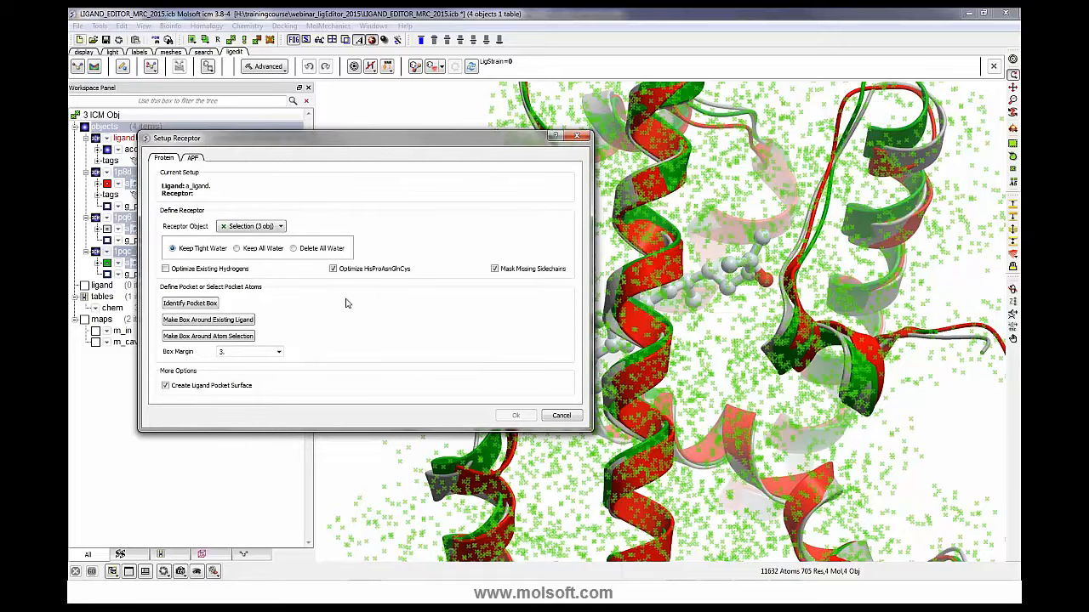
left_click(219, 326)
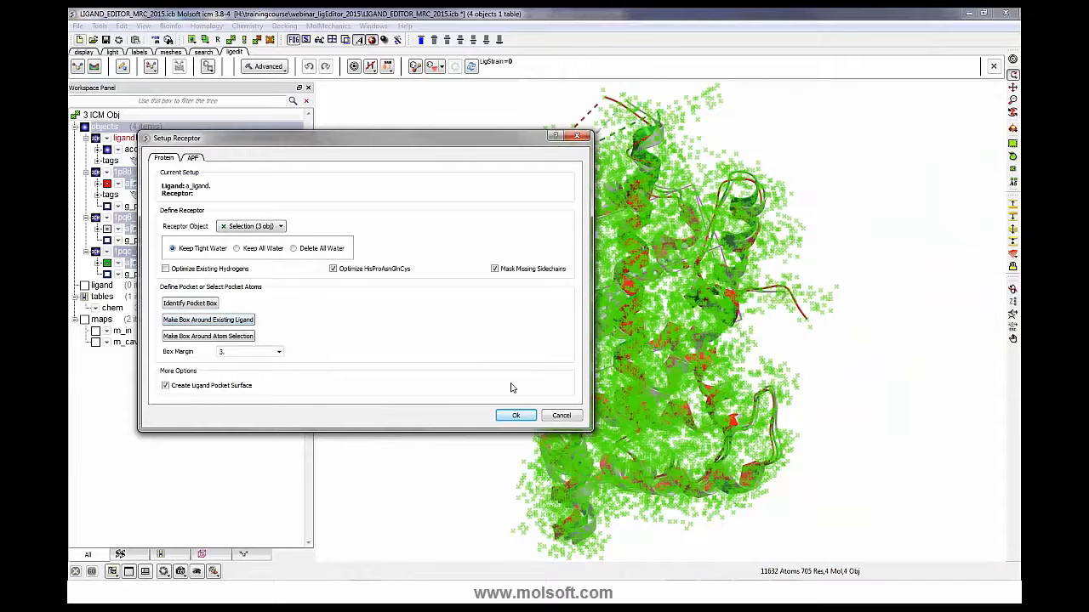
left_click(516, 416)
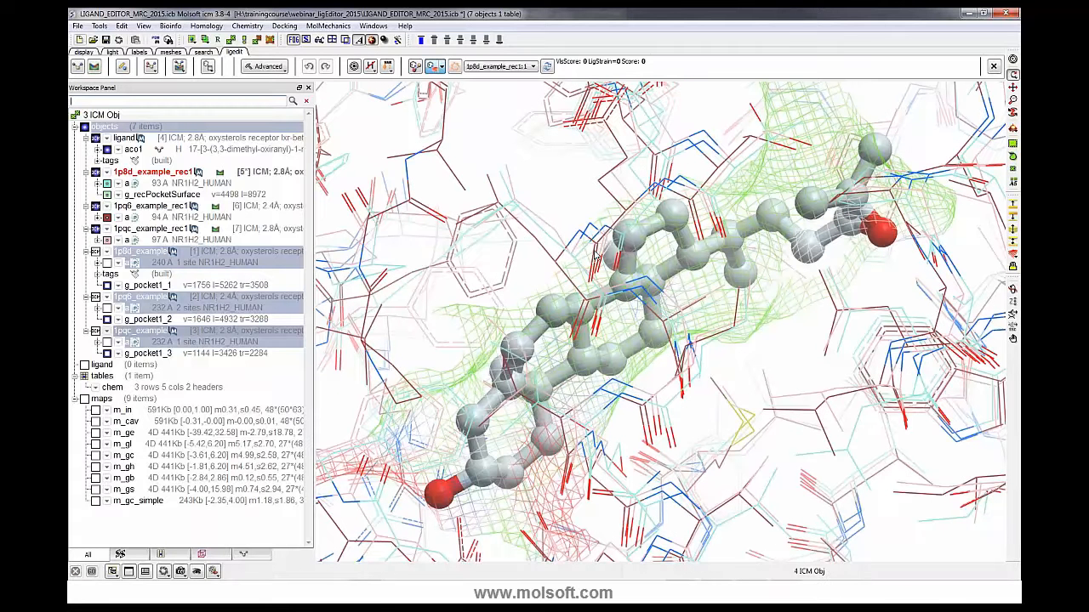
- Redock the ligand in the current receptor
left_click_drag(338, 213, 345, 327)
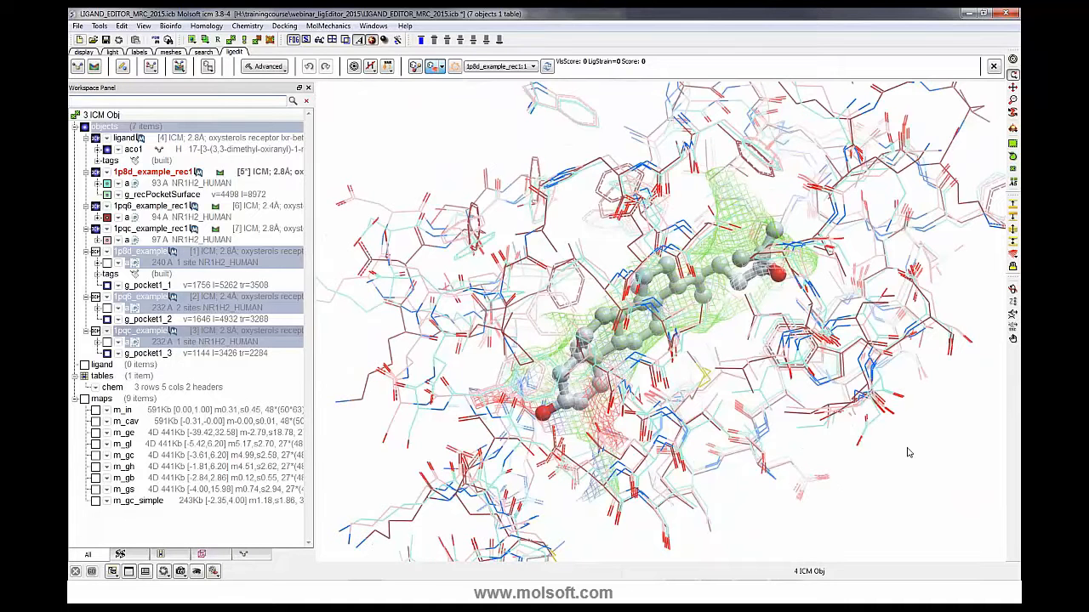
left_click_drag(904, 454, 859, 443)
left_click(179, 68)
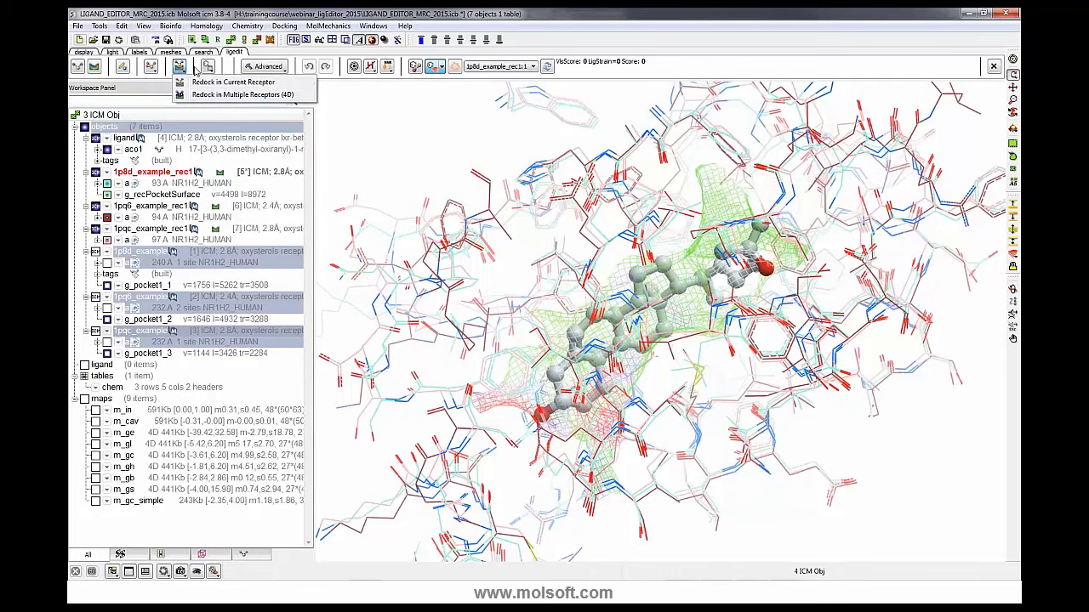
left_click(194, 69)
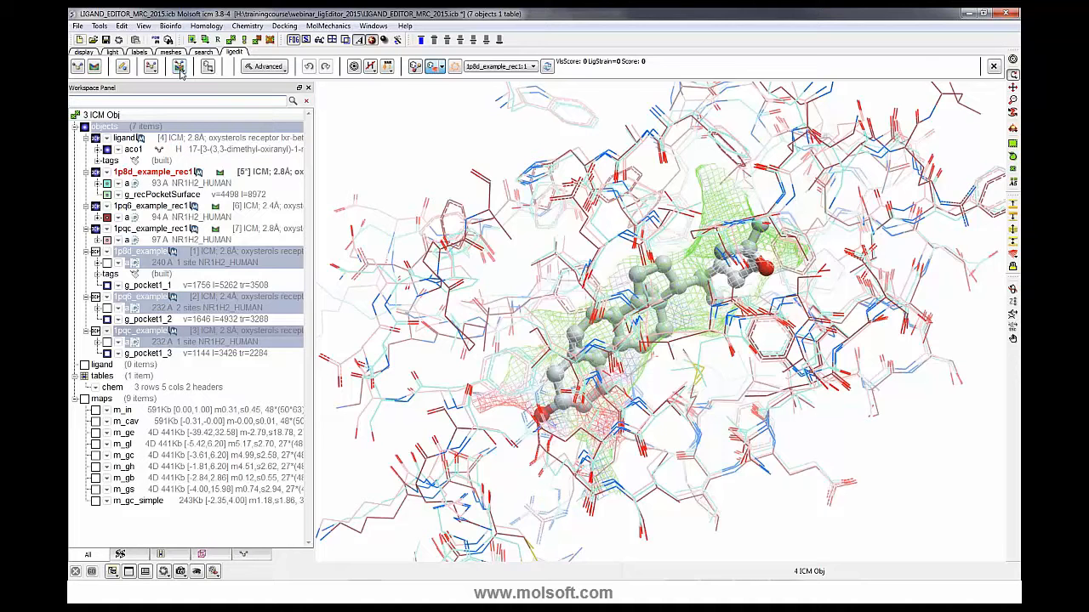
left_click(180, 68)
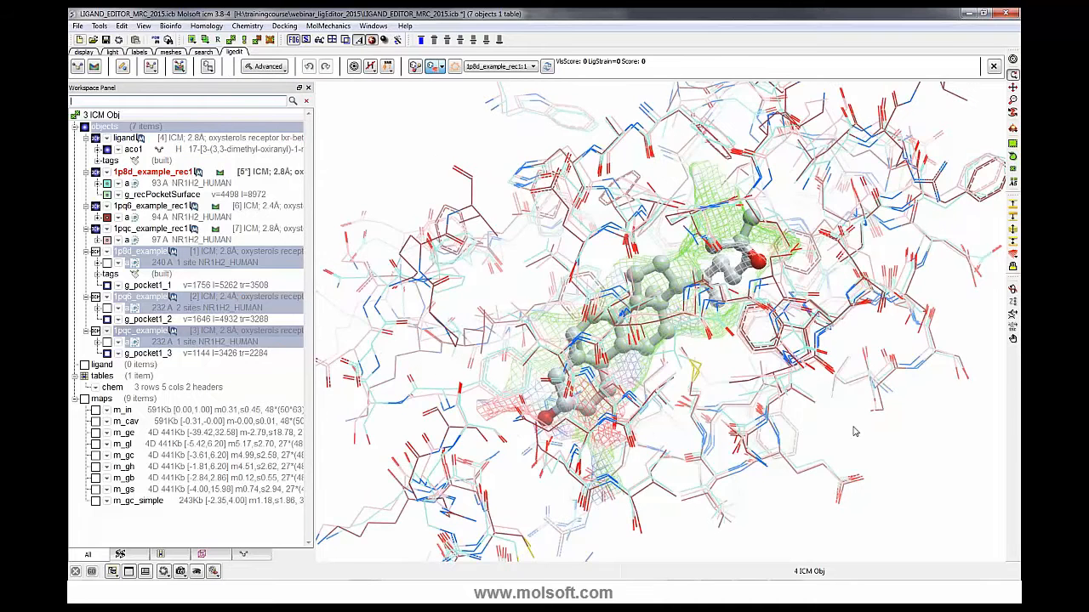
- Switch the current receptor to 1pqc_example_rec1 and display the ligand's hydrogens
left_click(533, 66)
left_click(521, 91)
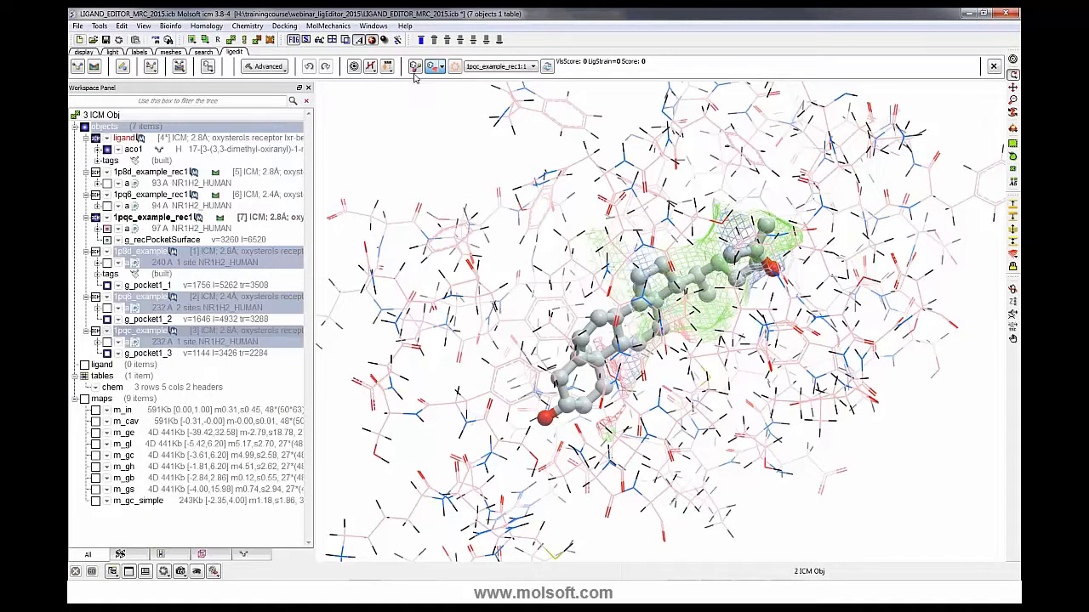
left_click(370, 69)
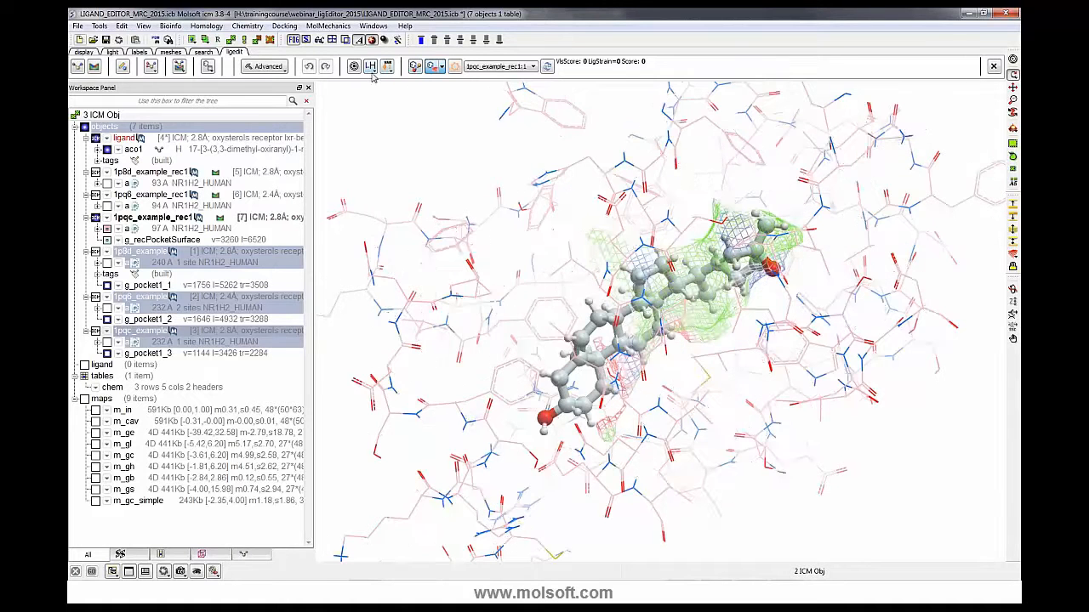
- Score the ligand in this receptor and display its atomic energy circles
left_click_drag(440, 159, 469, 155)
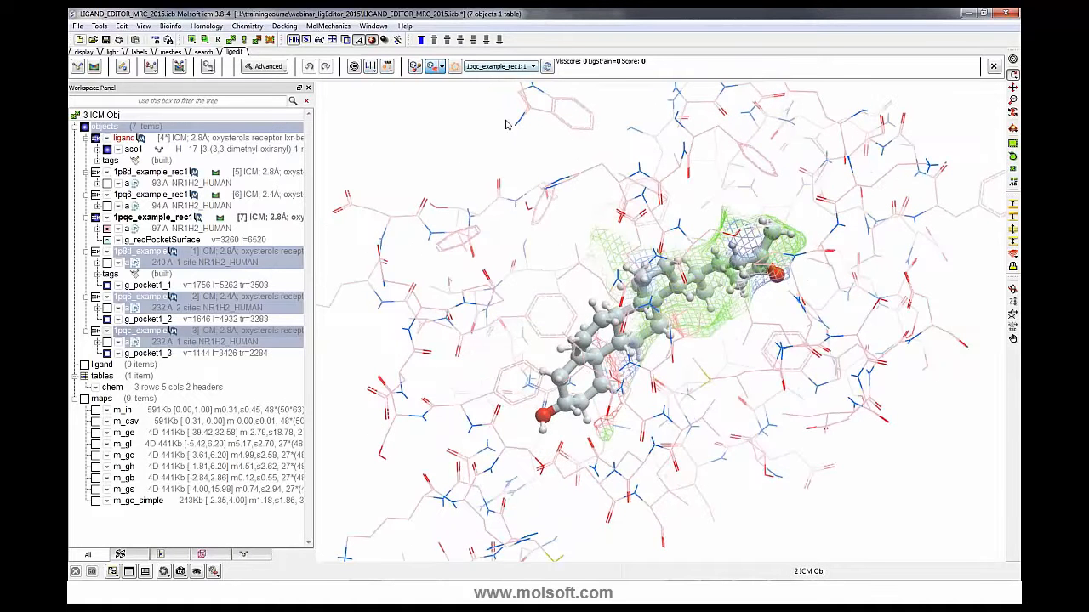
left_click_drag(506, 134, 507, 144)
left_click(547, 67)
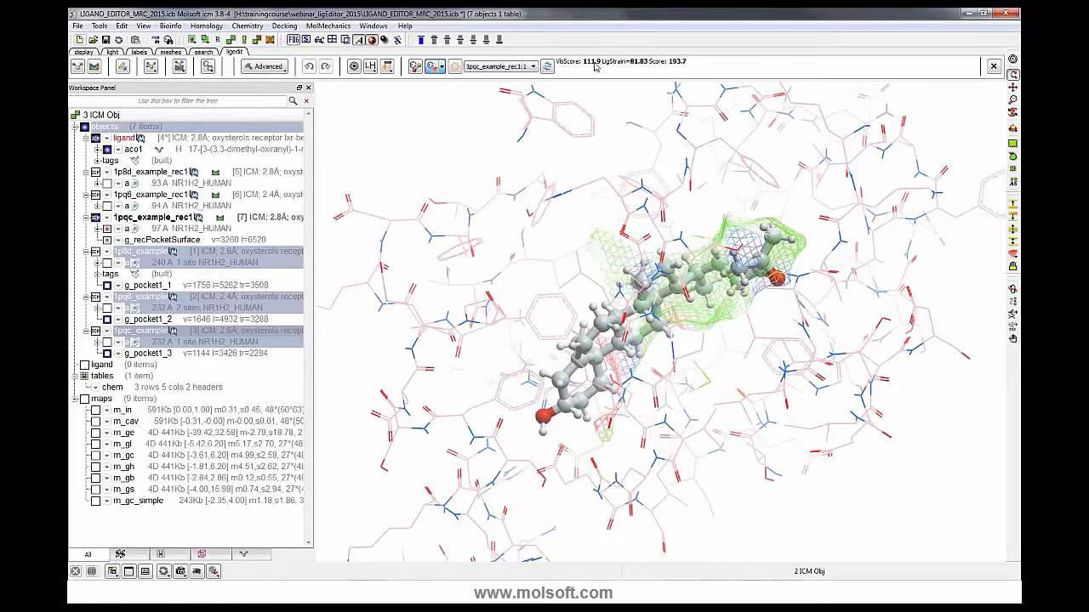
left_click(455, 68)
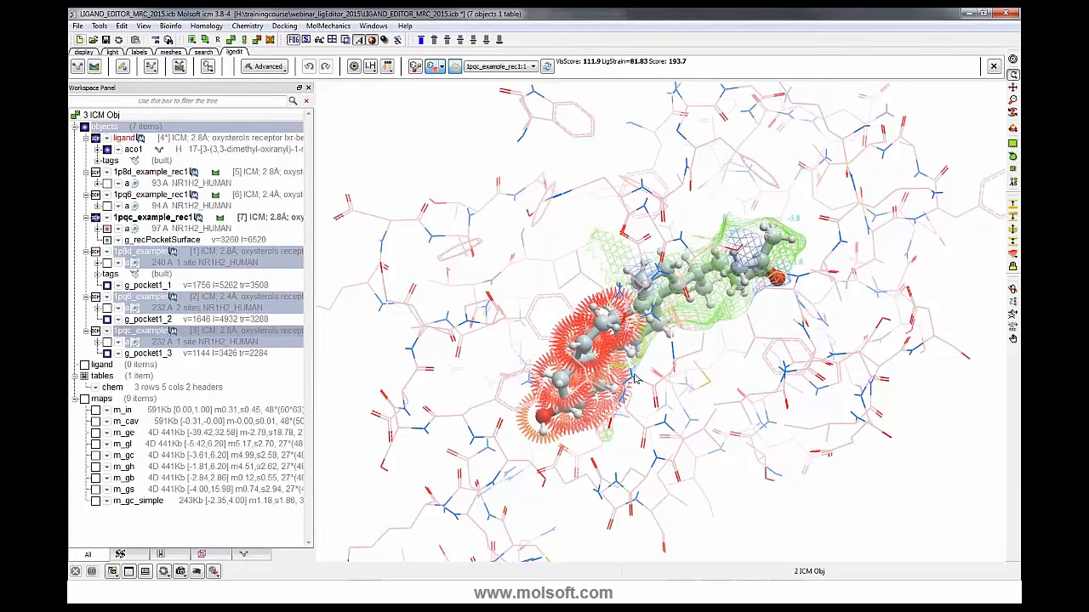
- Switch the current receptor to 1pq6_example_rec1 and score the ligand there
left_click(500, 65)
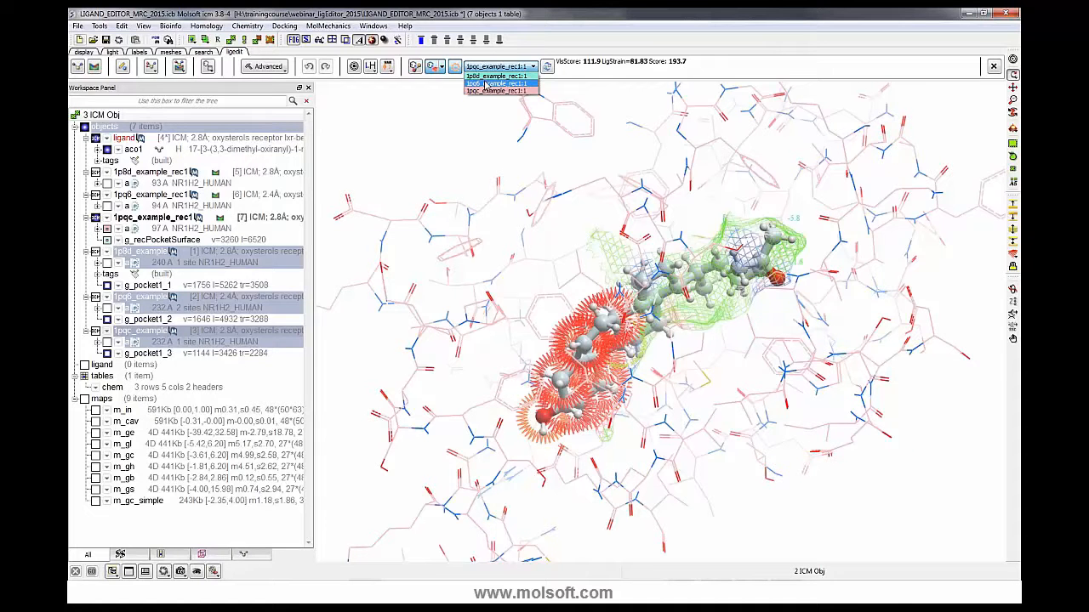
left_click(498, 81)
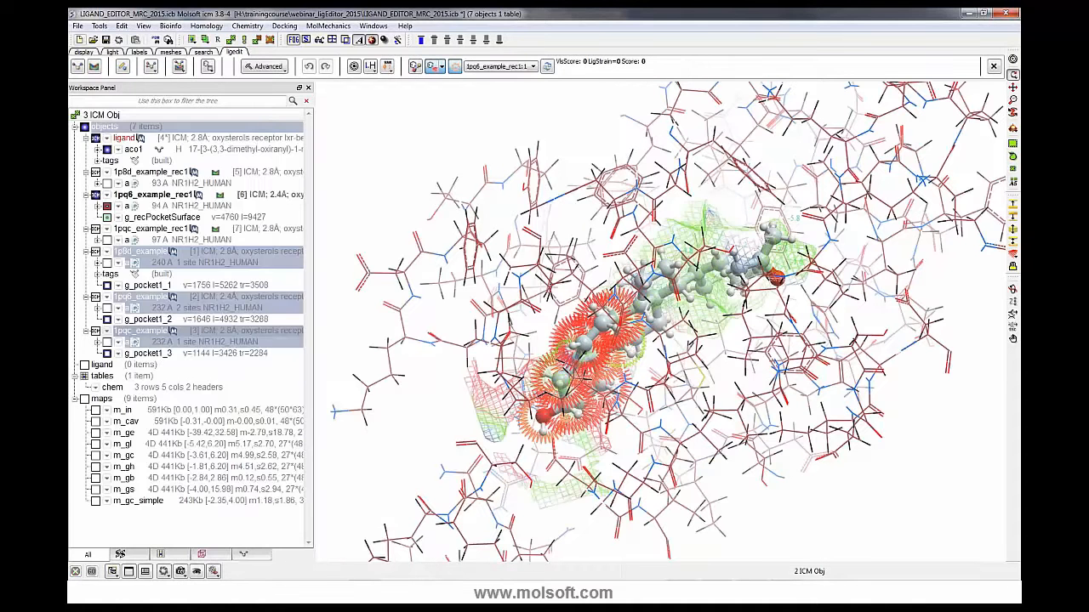
left_click(549, 67)
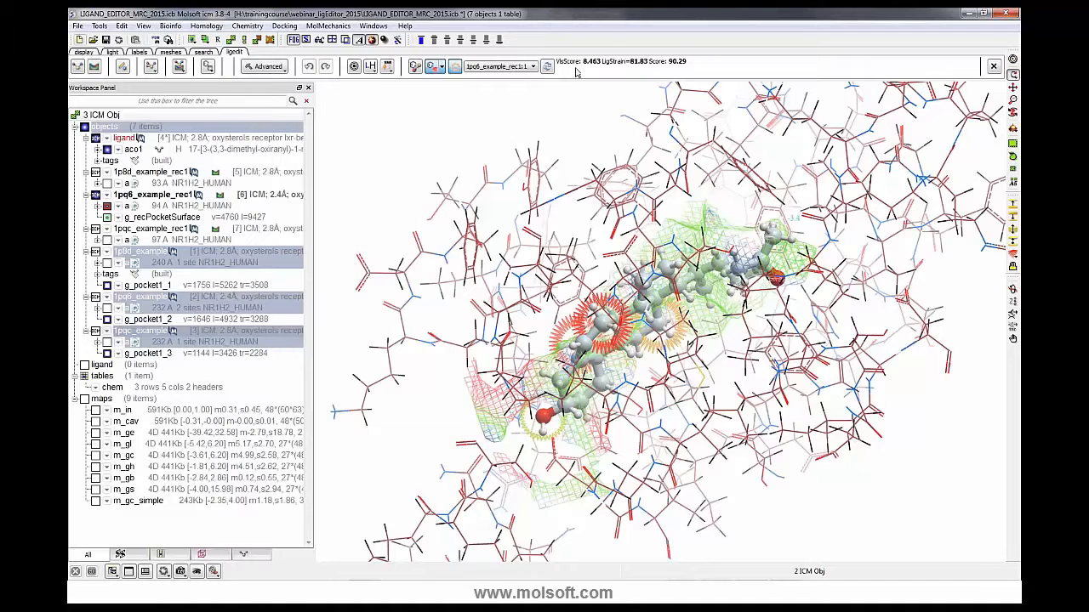
left_click_drag(646, 343, 596, 310)
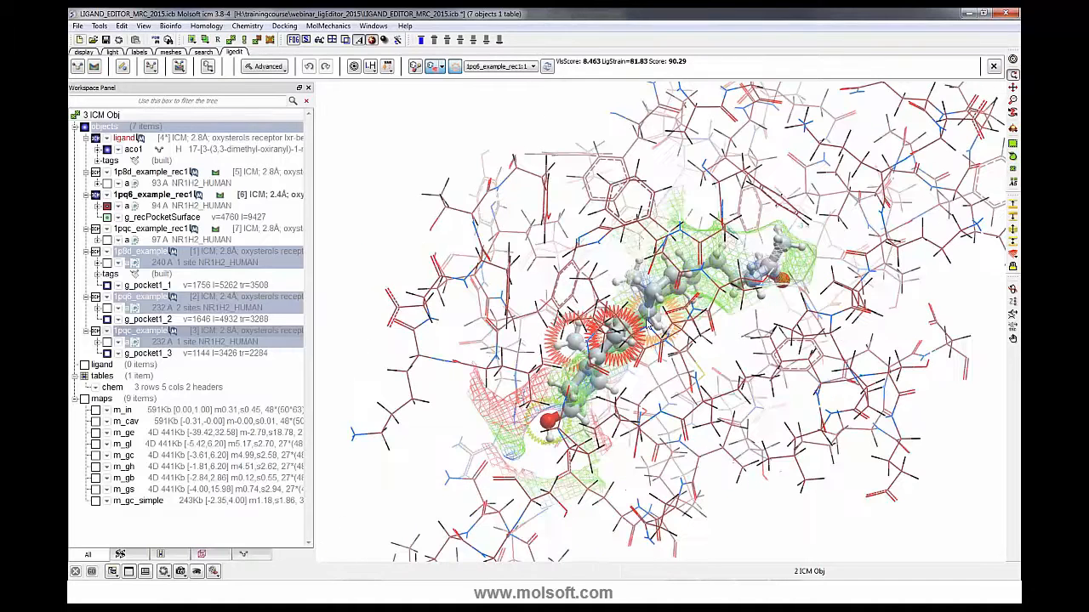
- Switch the current receptor to 1p8d_example_rec1 and score the ligand there
left_click(498, 65)
left_click(491, 77)
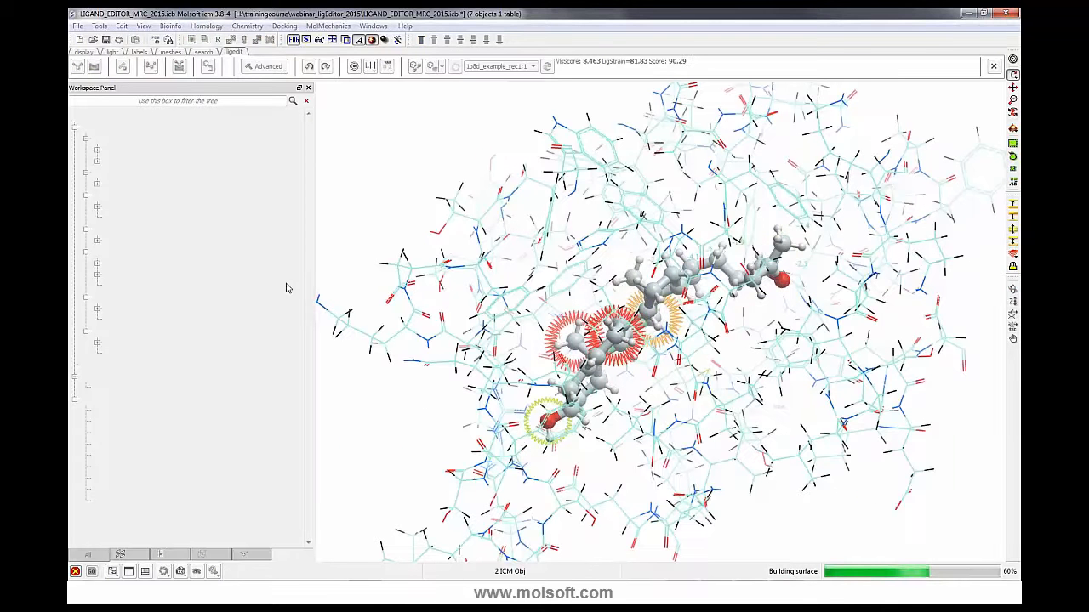
left_click(549, 69)
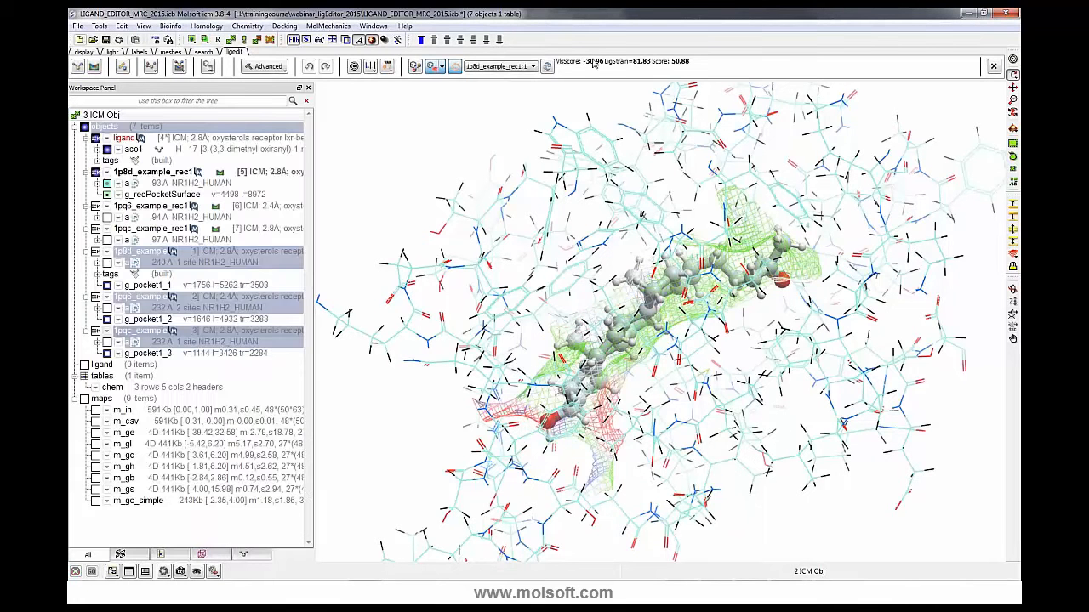
left_click_drag(599, 264, 619, 257)
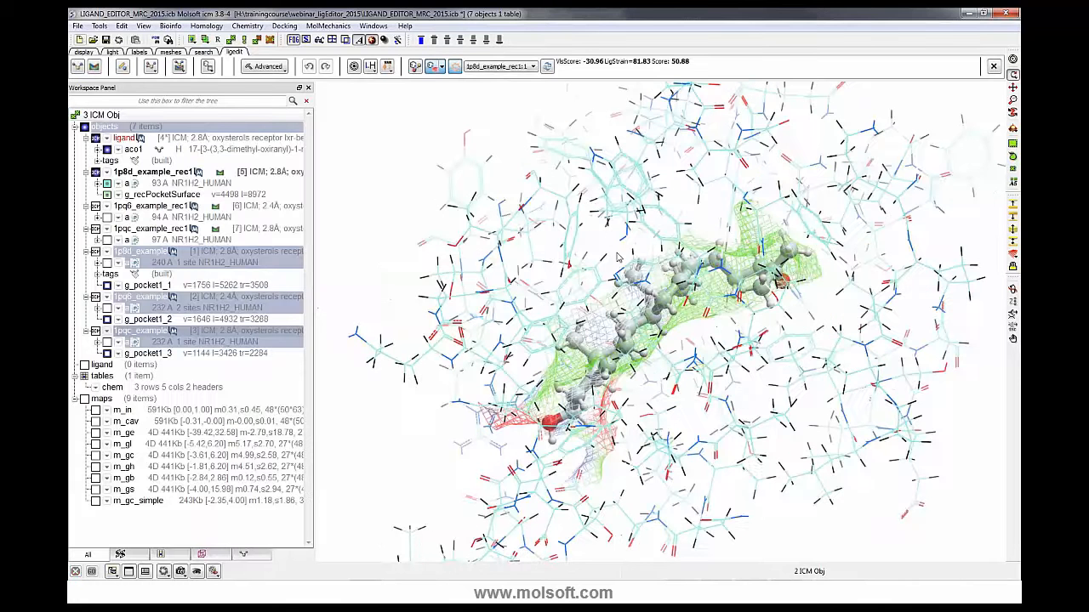
- Hide the pocket mesh and show per-atom energy values on the ligand
left_click(439, 68)
left_click(447, 120)
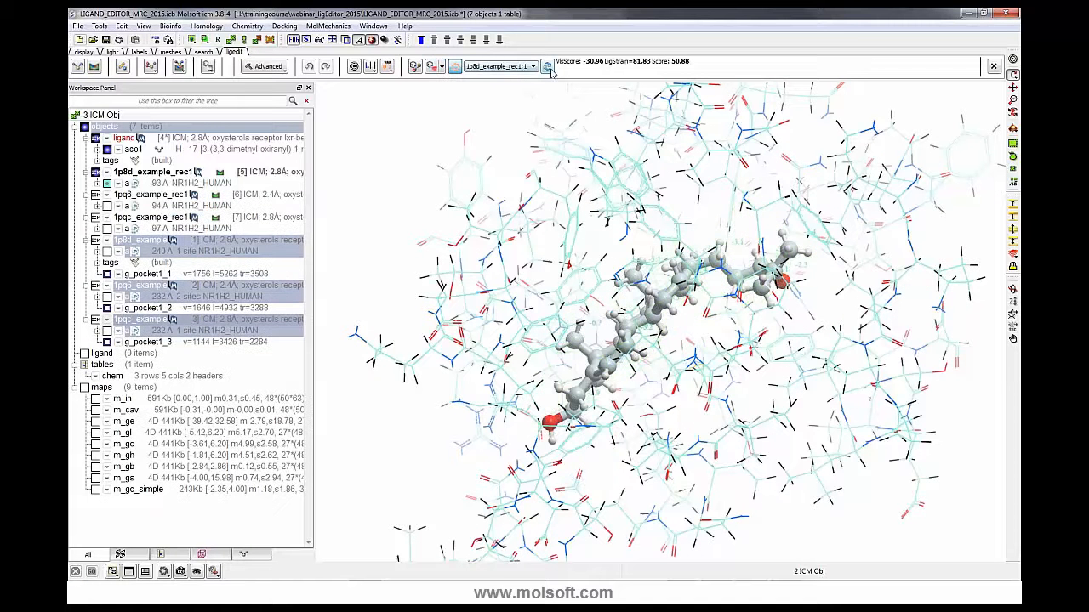
left_click(456, 67)
left_click_drag(538, 277, 667, 315)
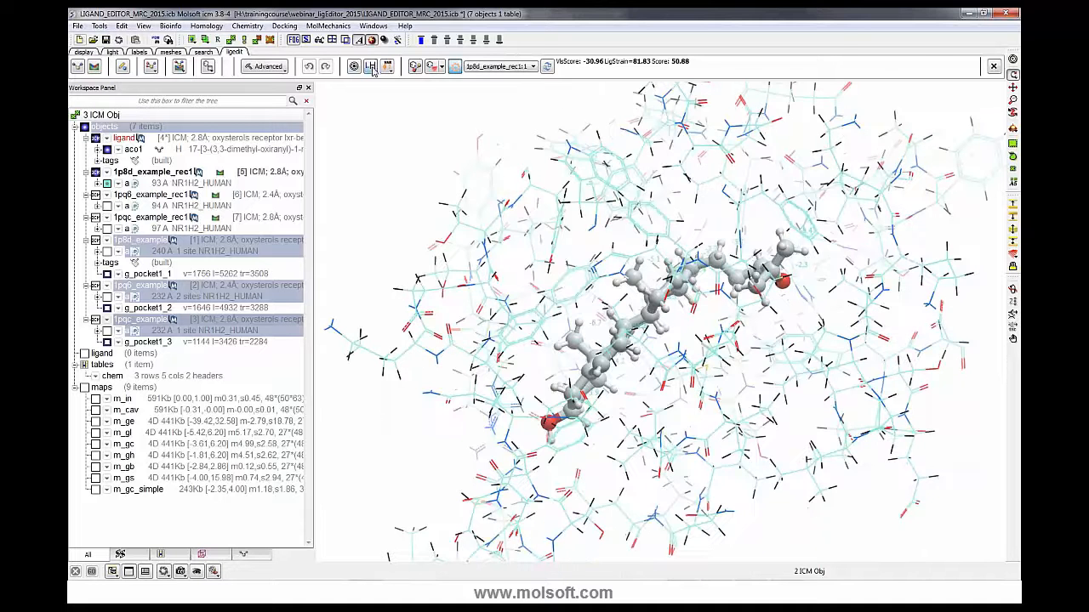
- Hide the ligand's hydrogens
left_click(371, 68)
left_click(371, 67)
left_click_drag(587, 281, 489, 381)
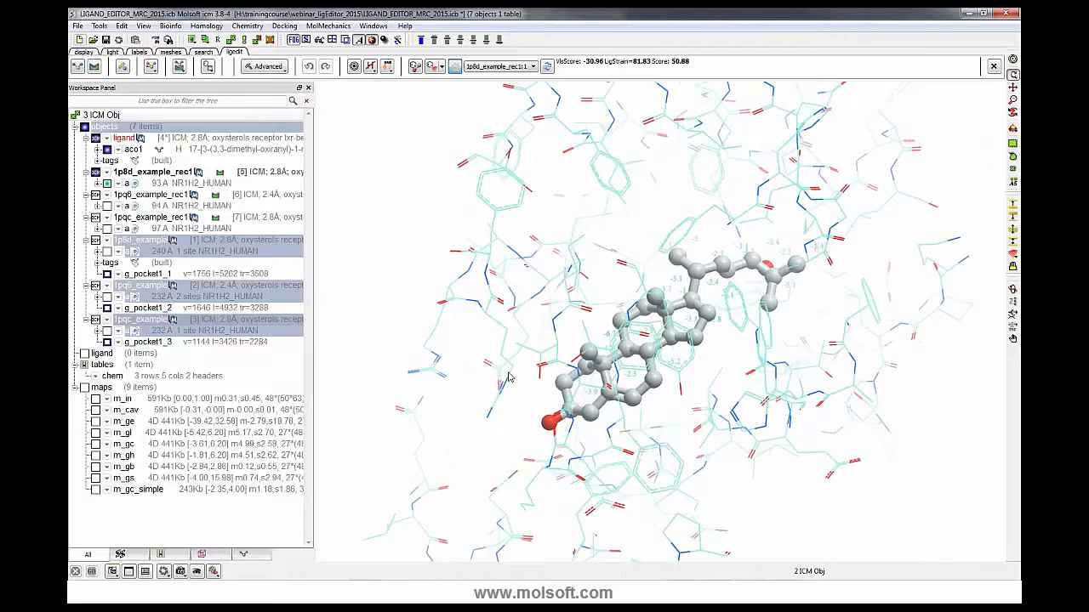
- Delete all items from the workspace
left_click(123, 68)
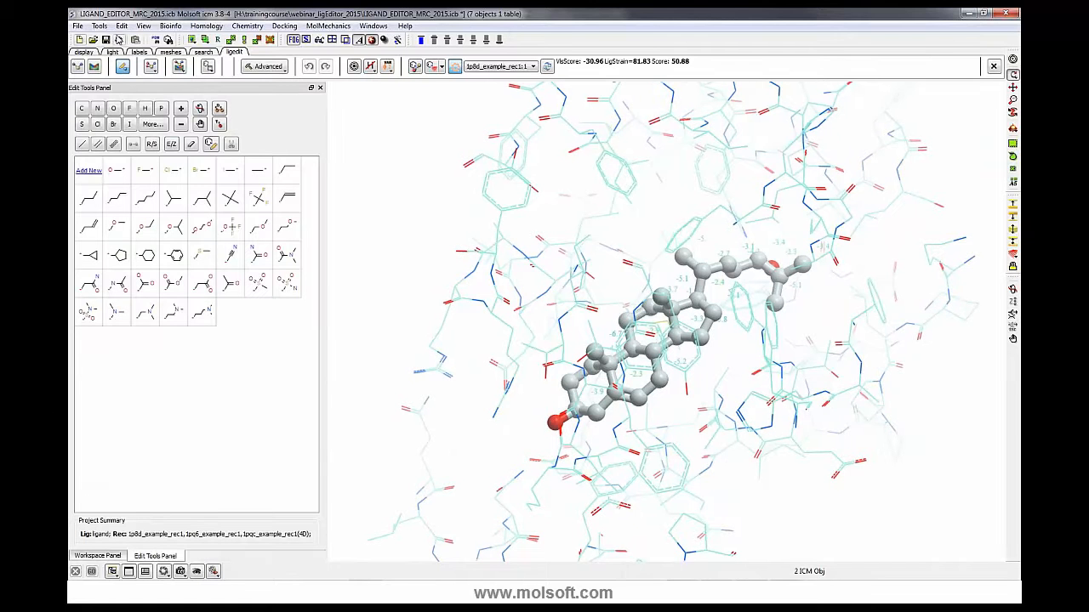
left_click(122, 26)
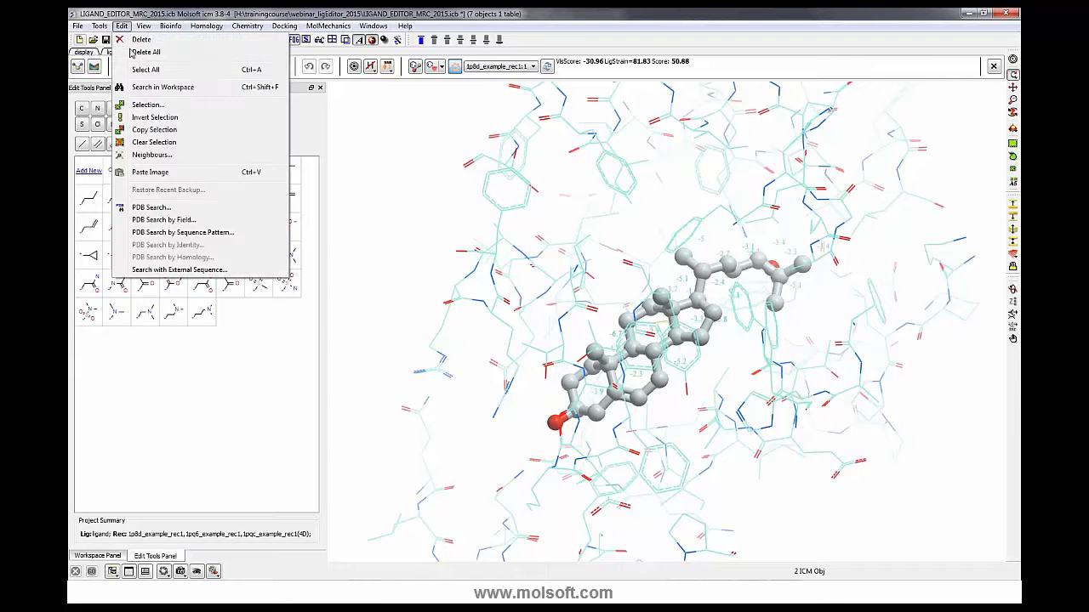
left_click(144, 52)
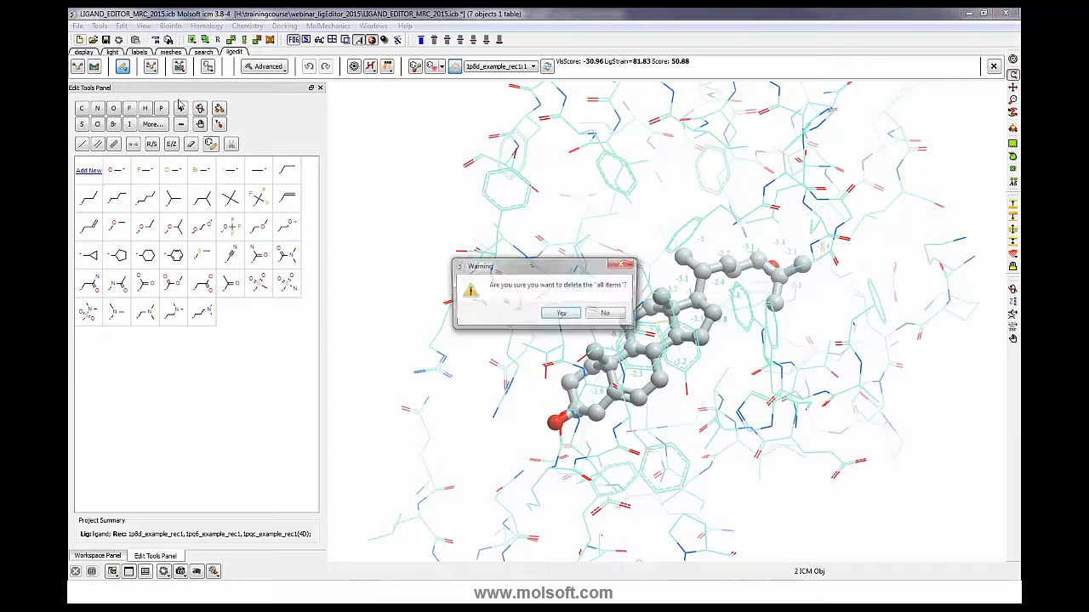
left_click(562, 315)
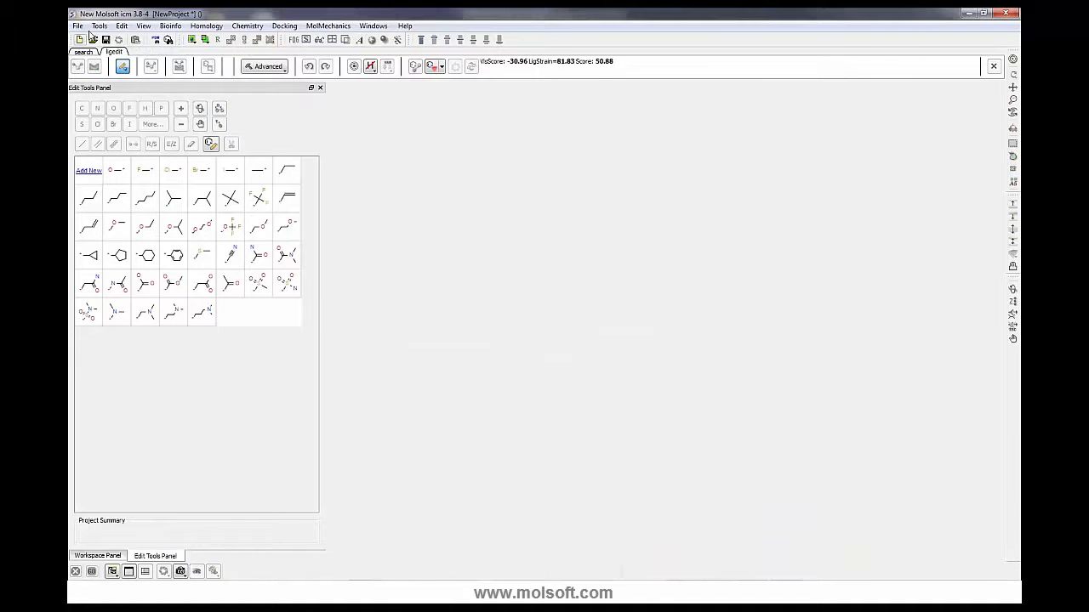
- Open the recent project LIGAND_EDITOR_APF_2015.icb
left_click(78, 25)
mouse_move(145, 270)
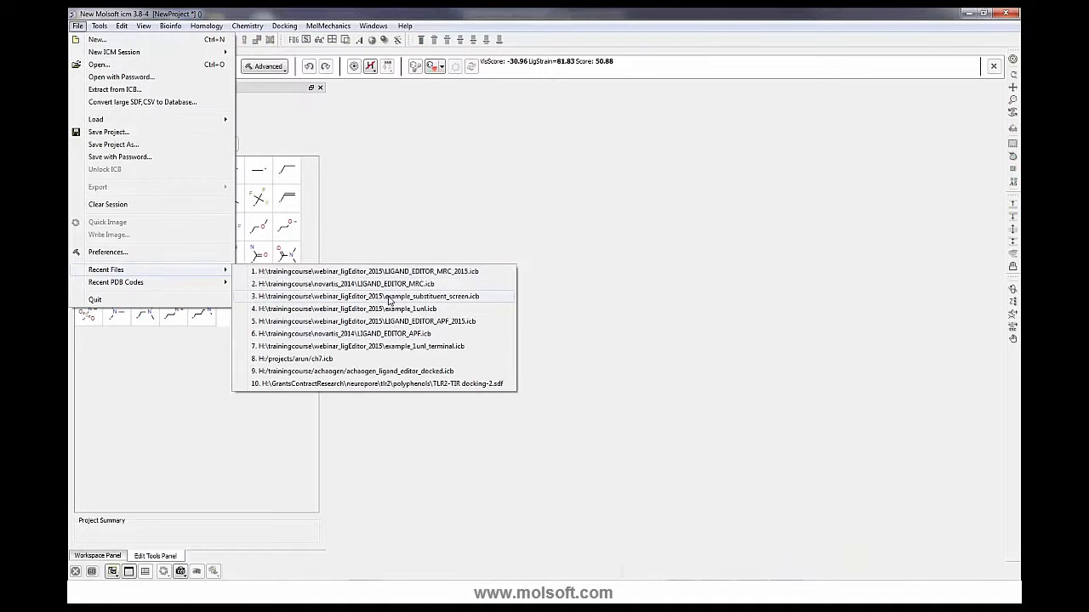
left_click(374, 322)
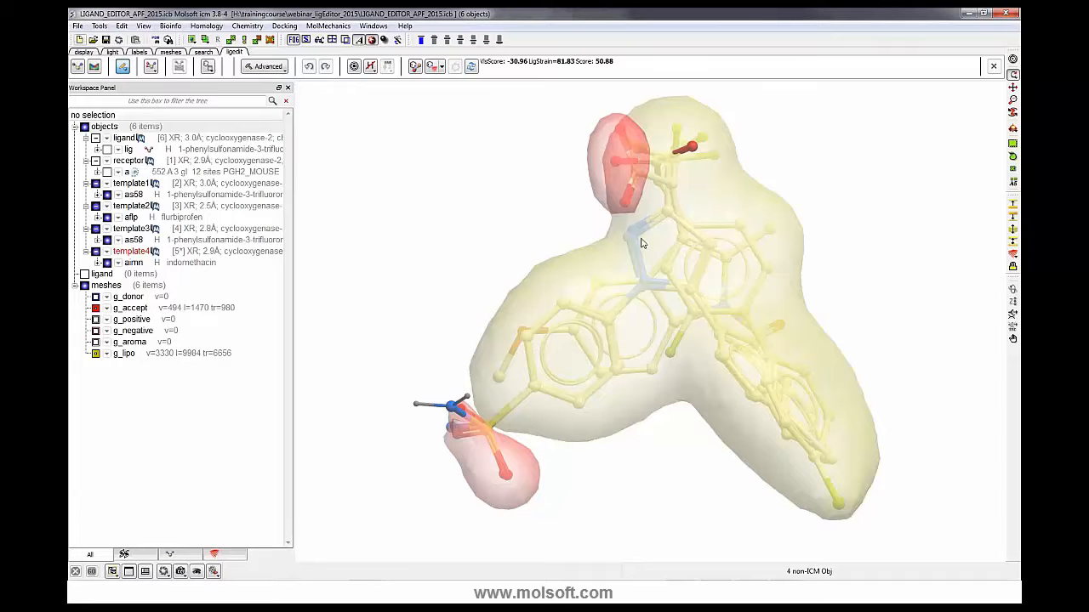
- Set up the ligand with a_ligand.lig as the ligand molecule, keeping automatic formal charges at pH 7.00
left_click_drag(627, 241, 568, 218)
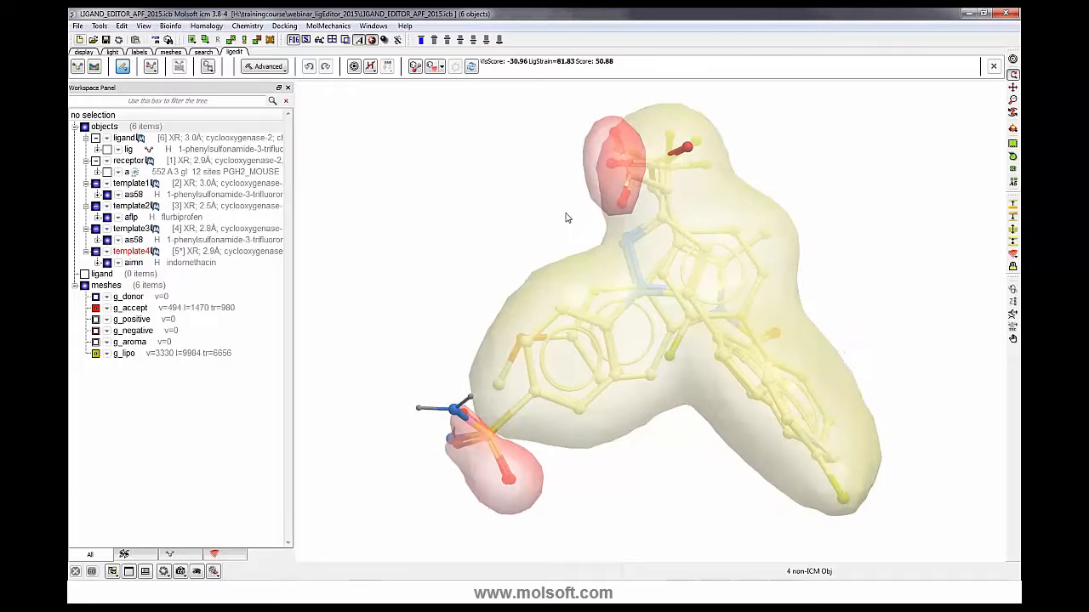
left_click(77, 66)
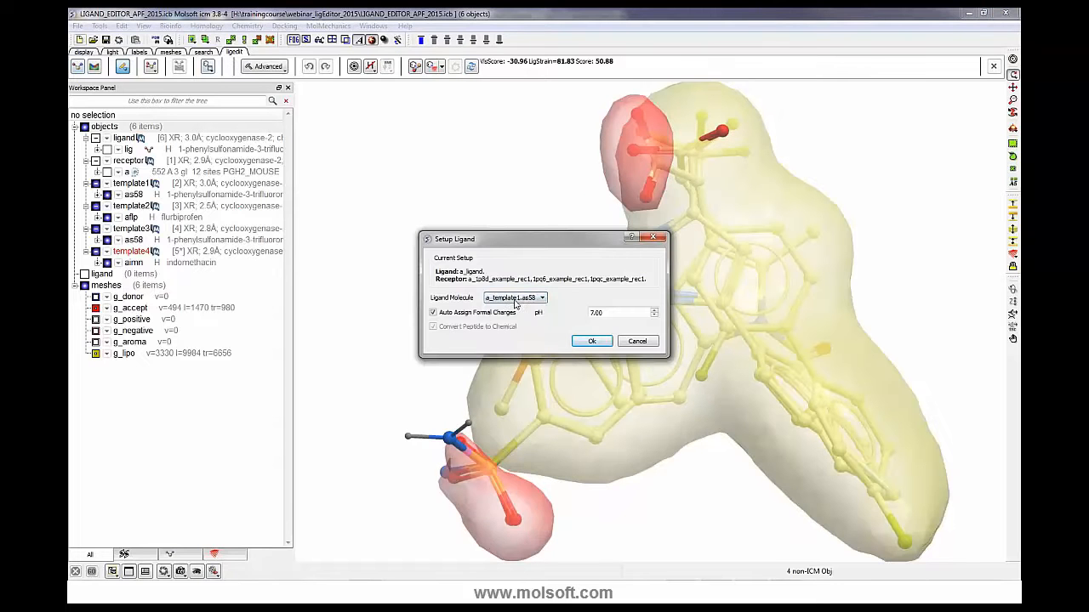
left_click(515, 297)
left_click(510, 336)
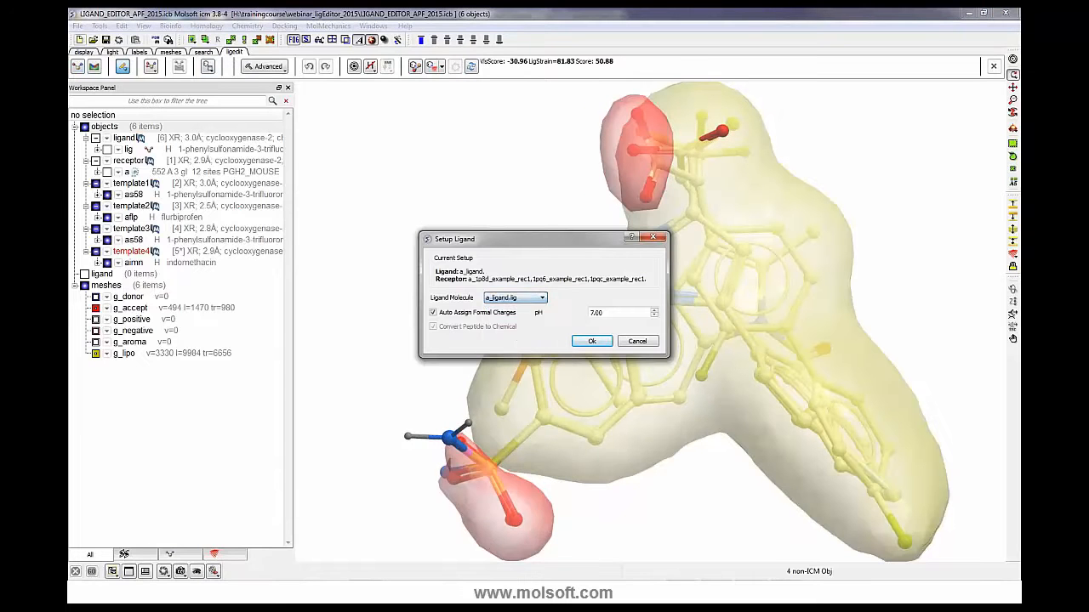
left_click(592, 342)
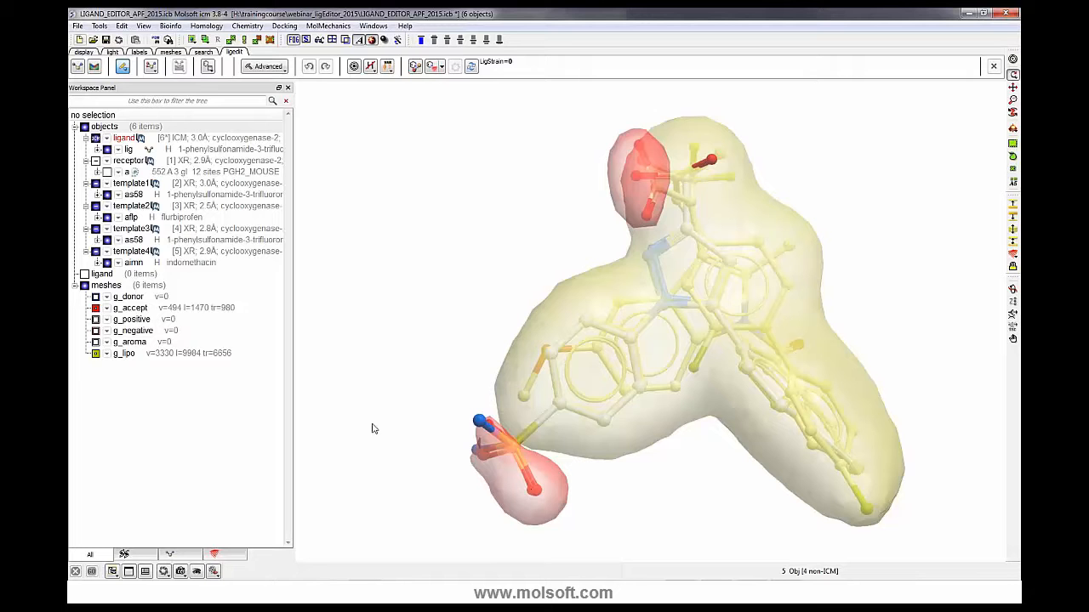
- Toggle the g_lipo and g_accept pharmacophore meshes off and on to inspect the ligand inside them
left_click(95, 356)
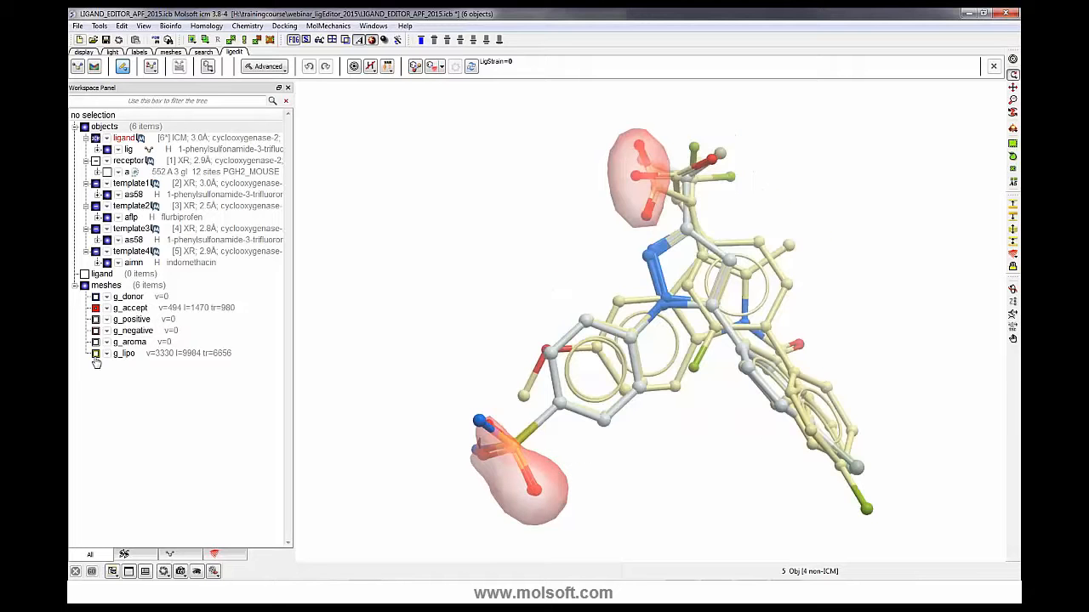
left_click(96, 356)
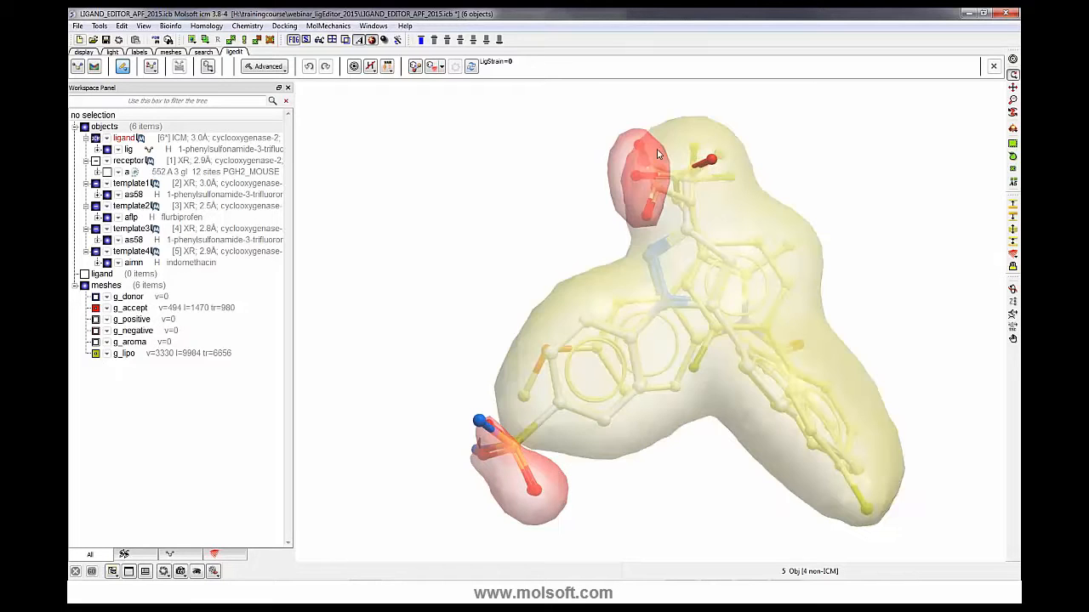
left_click(95, 308)
left_click(95, 308)
middle_click_drag(869, 270, 839, 266)
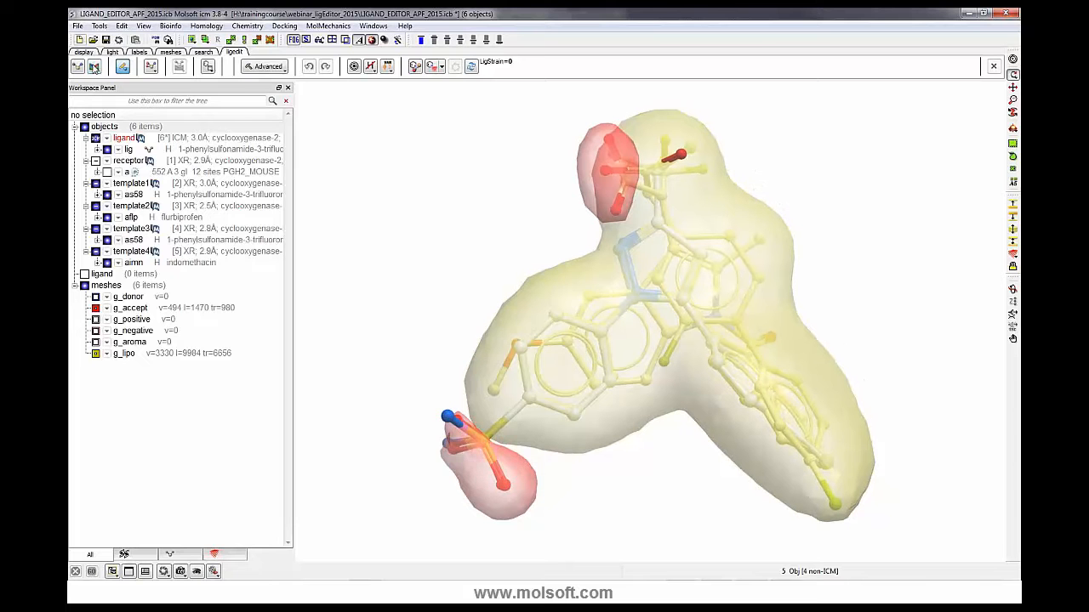
- Set up an APF receptor using the four selected template objects as template molecules and make a box around them
left_click(94, 66)
left_click_drag(245, 146, 348, 210)
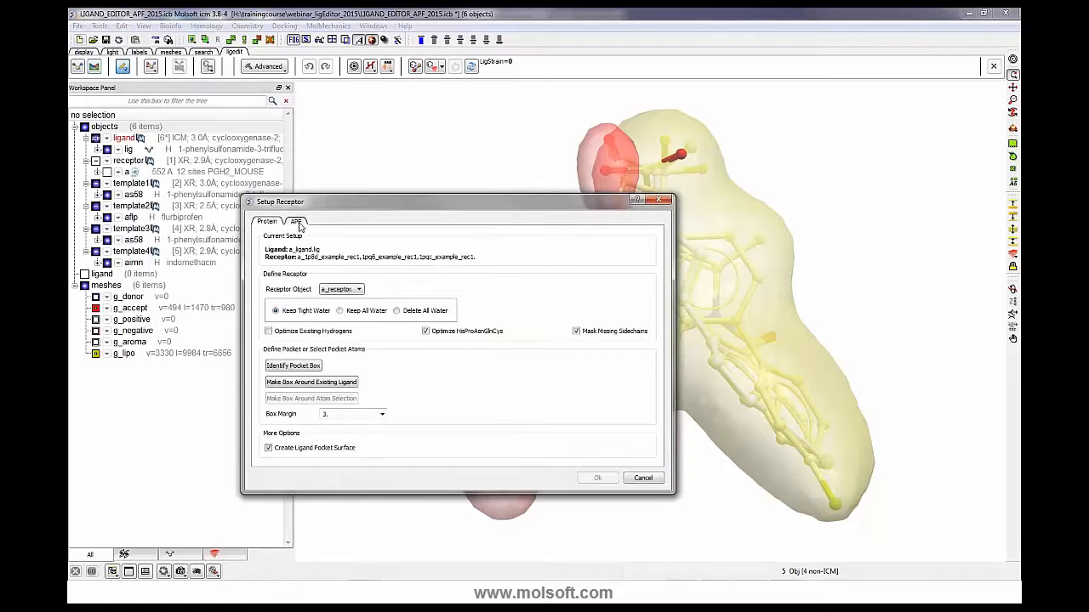
left_click(295, 222)
left_click_drag(338, 203, 306, 268)
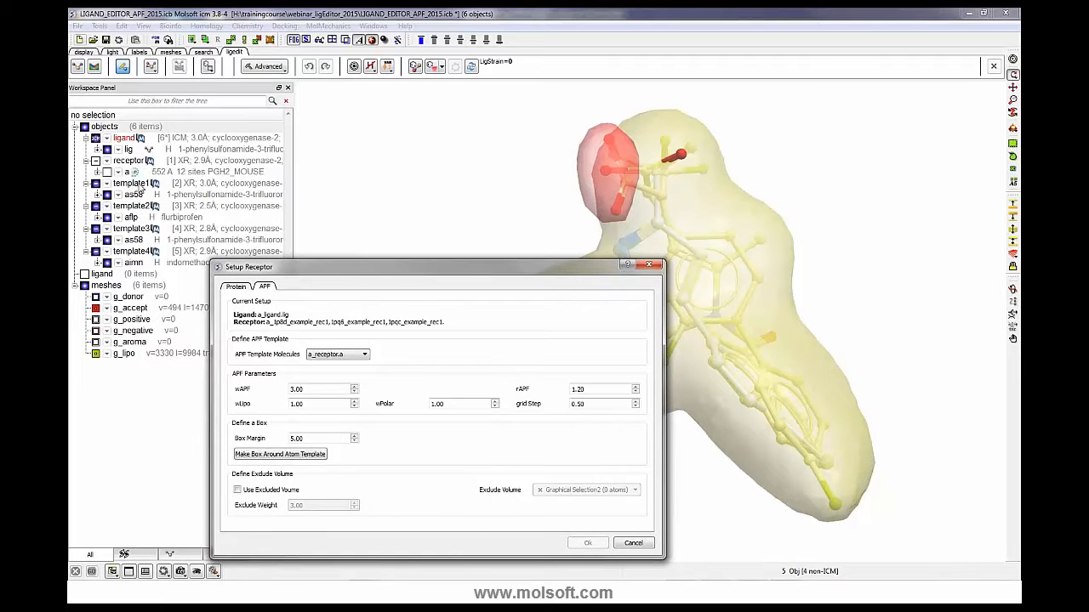
left_click_drag(380, 273, 231, 320)
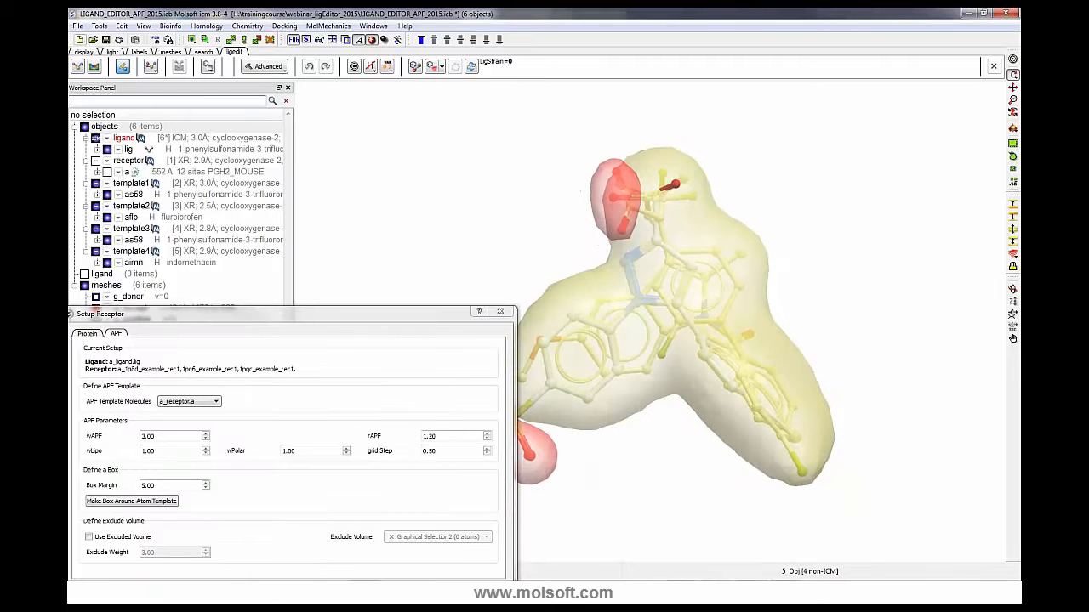
left_click_drag(180, 187, 185, 262)
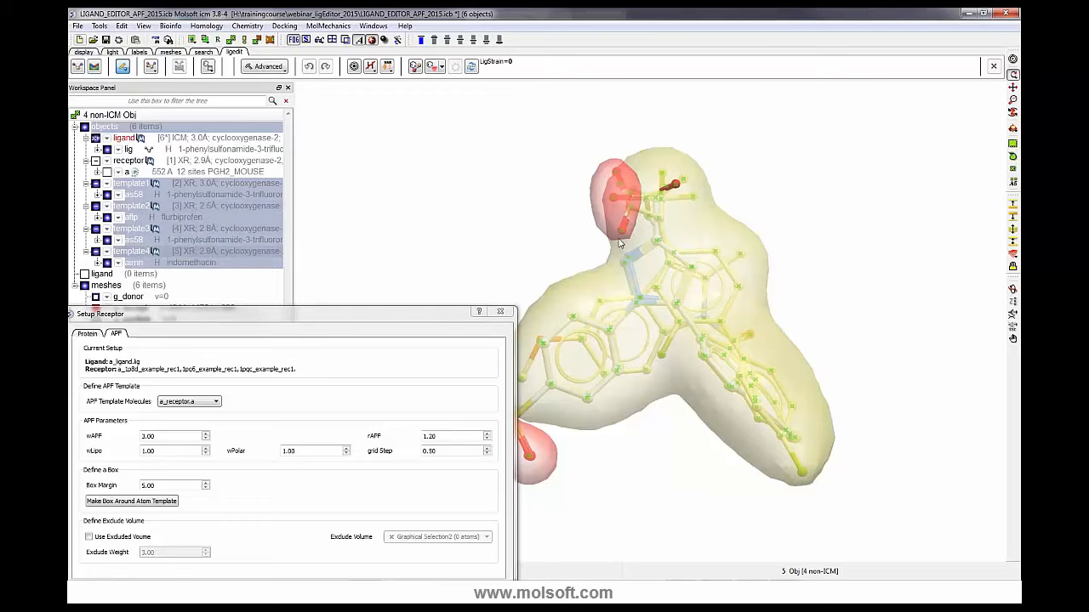
double_click(361, 316)
left_click(247, 326)
left_click(235, 335)
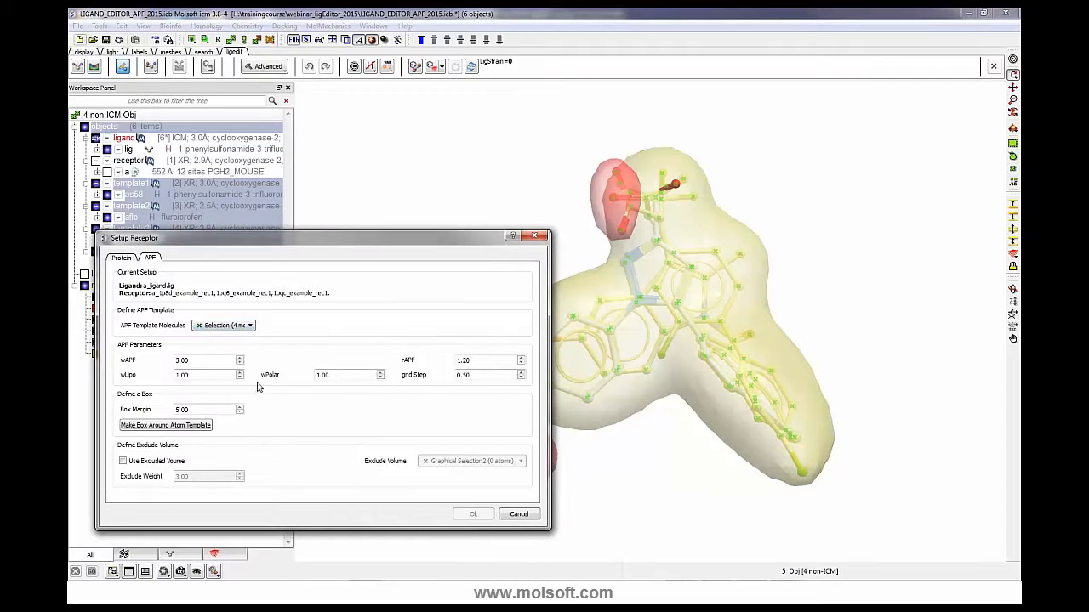
left_click(176, 427)
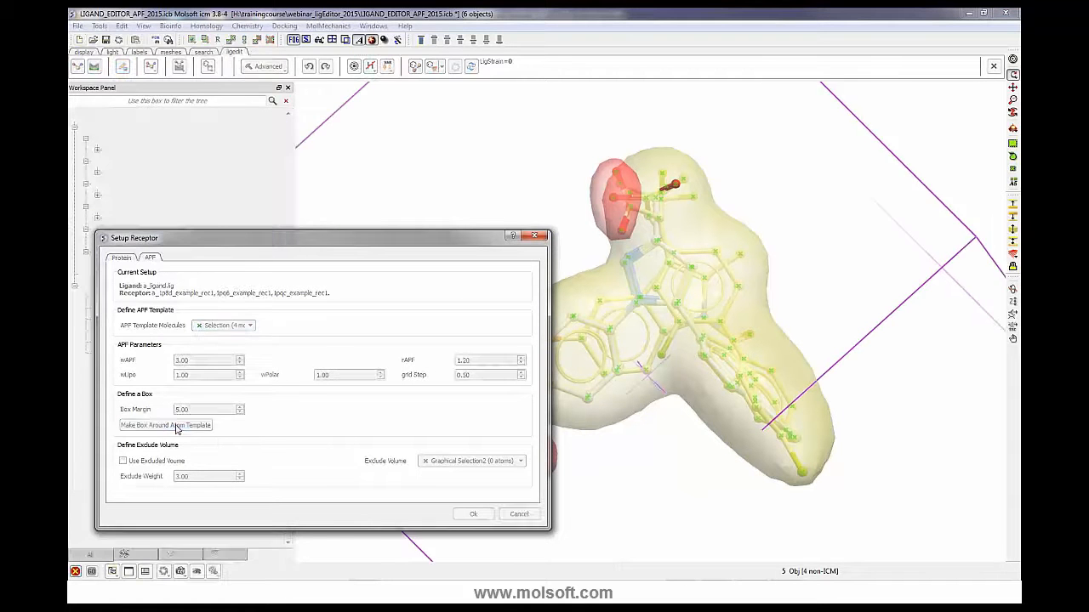
left_click(474, 514)
- Hide the molecules of template1 to template4
left_click_drag(386, 204, 415, 241)
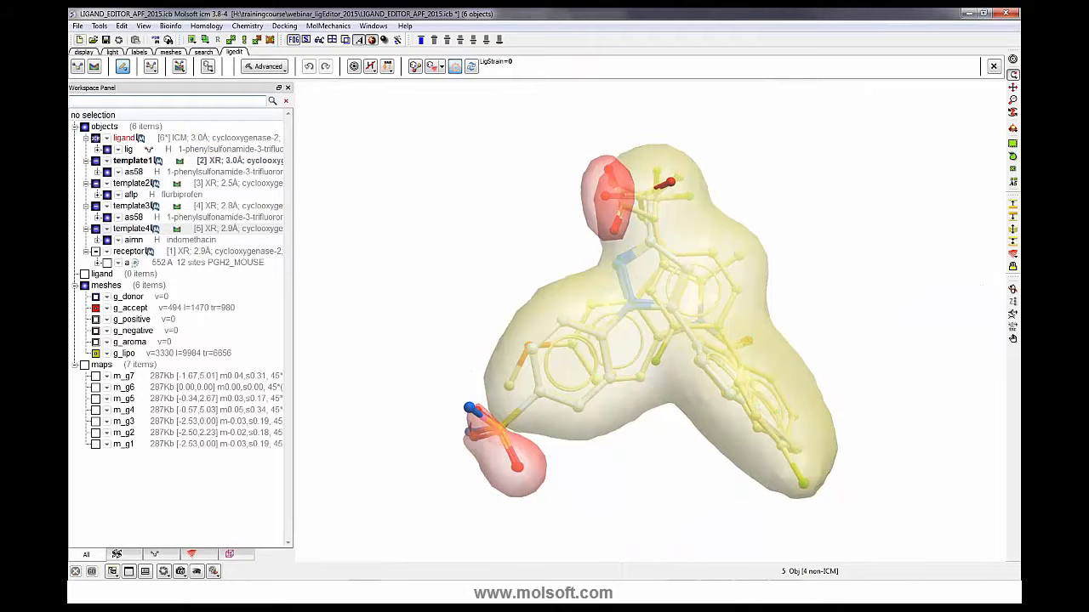
left_click(107, 172)
left_click(107, 194)
left_click(107, 217)
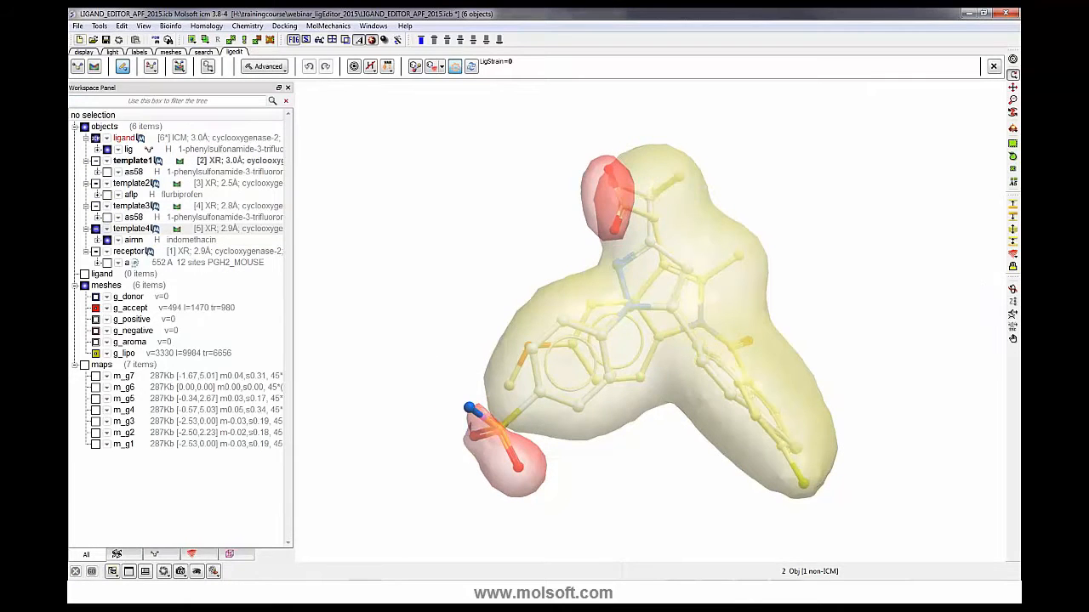
left_click(108, 240)
- Score the ligand against the APF templates and redock it
left_click_drag(437, 323, 361, 318)
left_click(473, 67)
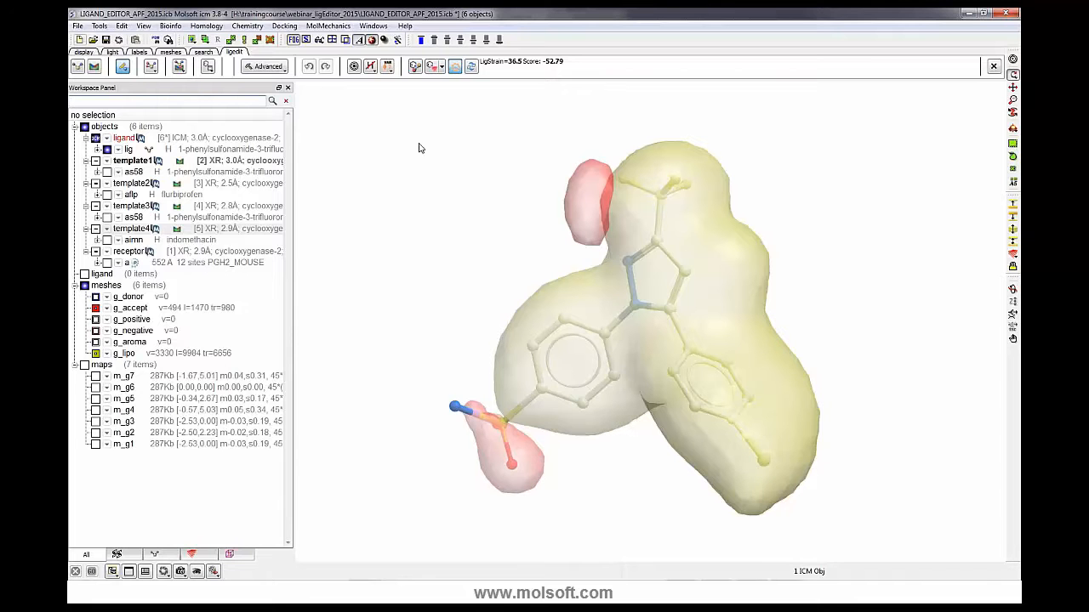
left_click(151, 68)
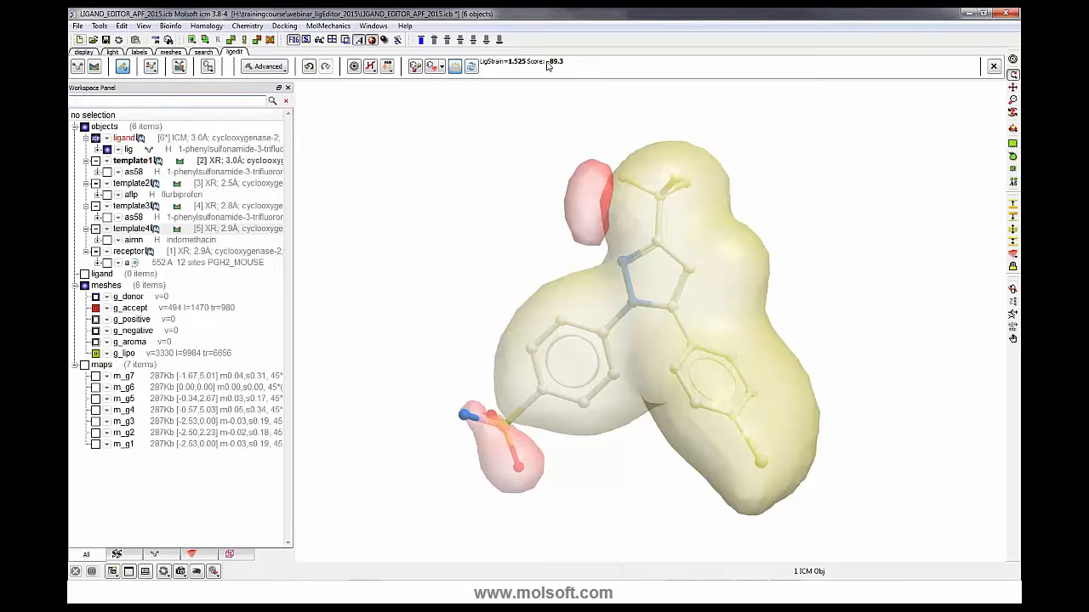
left_click(153, 70)
left_click(191, 99)
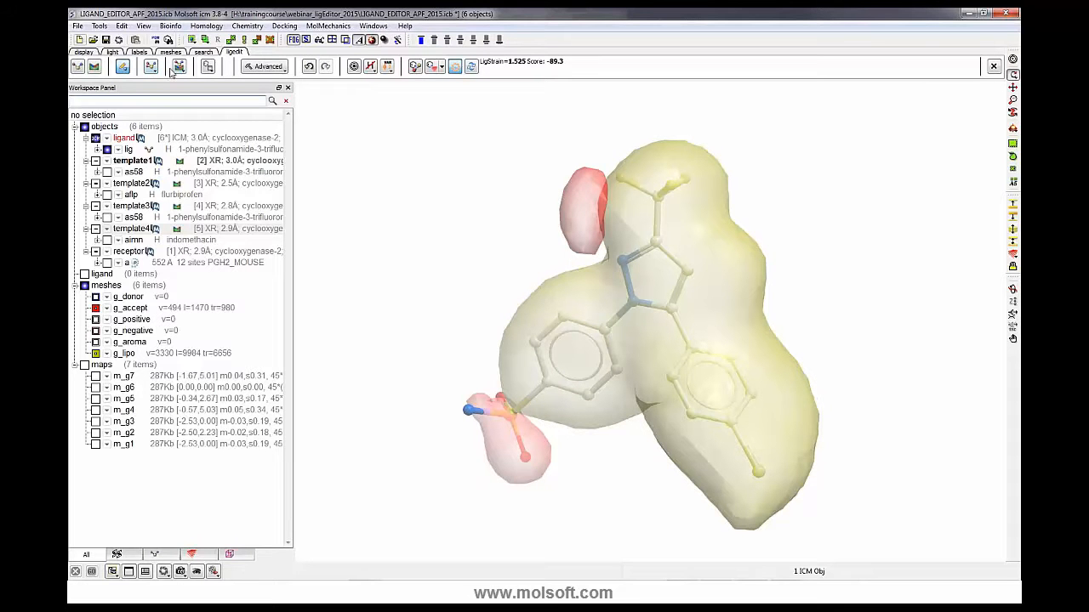
- Attach a carboxyl fragment to the ligand's top substituent and rescore the ligand
left_click(122, 68)
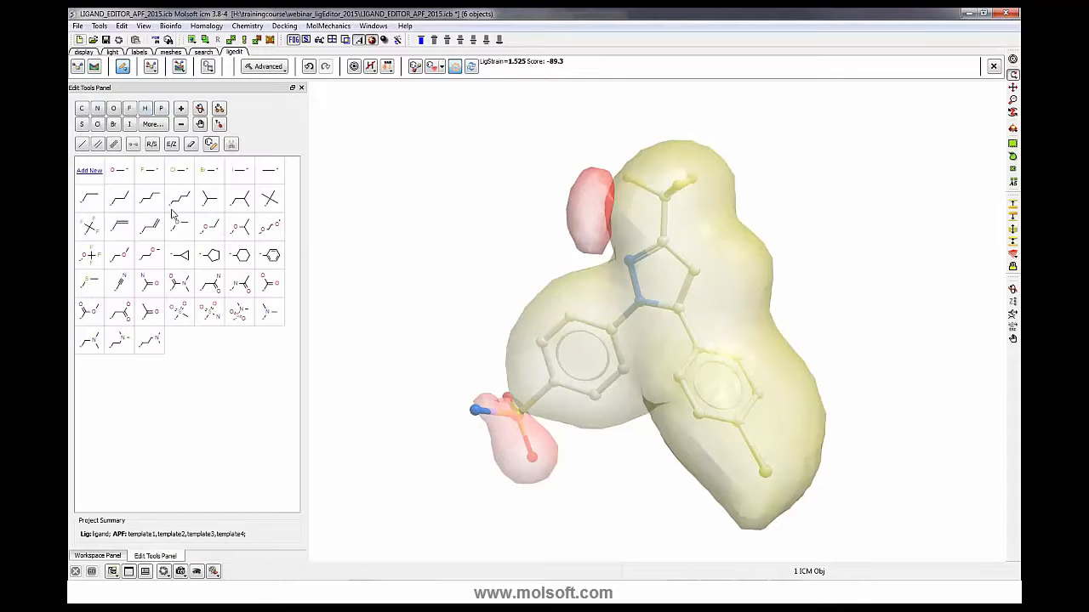
left_click(129, 313)
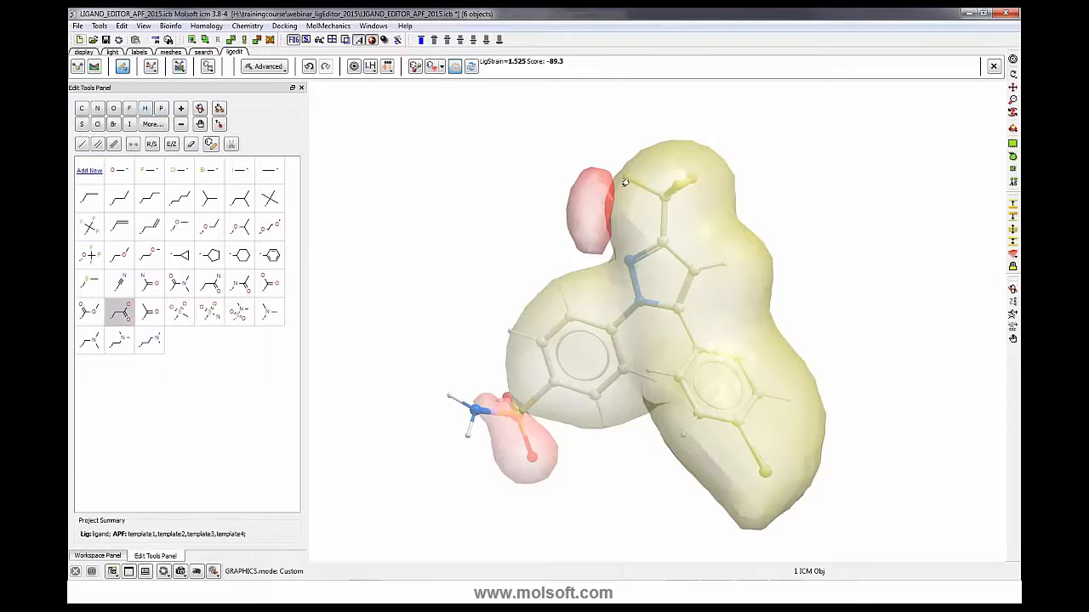
left_click(614, 181)
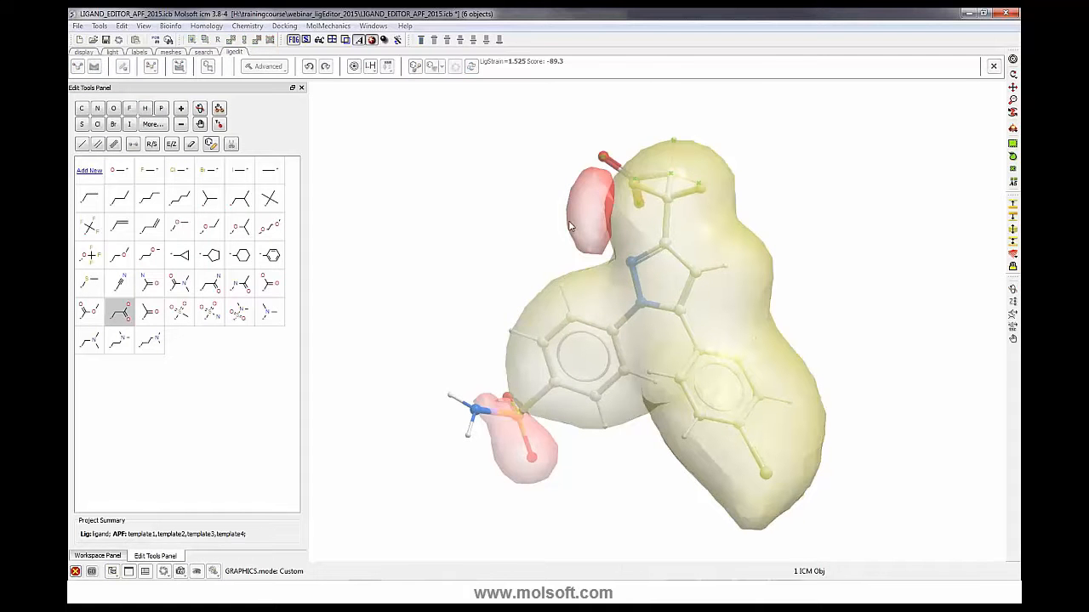
left_click(471, 68)
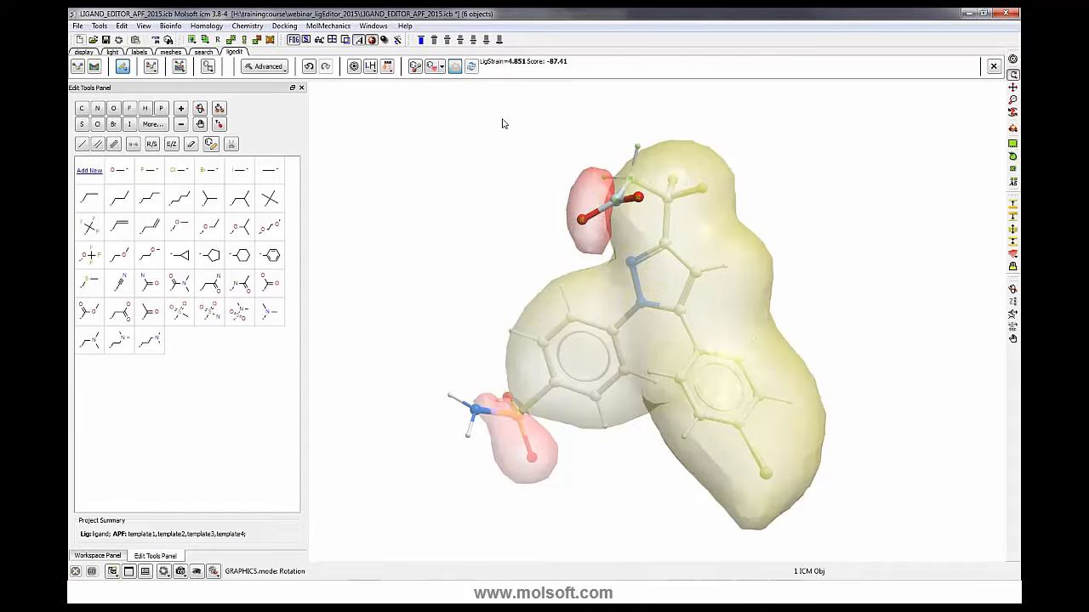
- Show per-atom energy values on the ligand, then undo the fragment addition
left_click(454, 68)
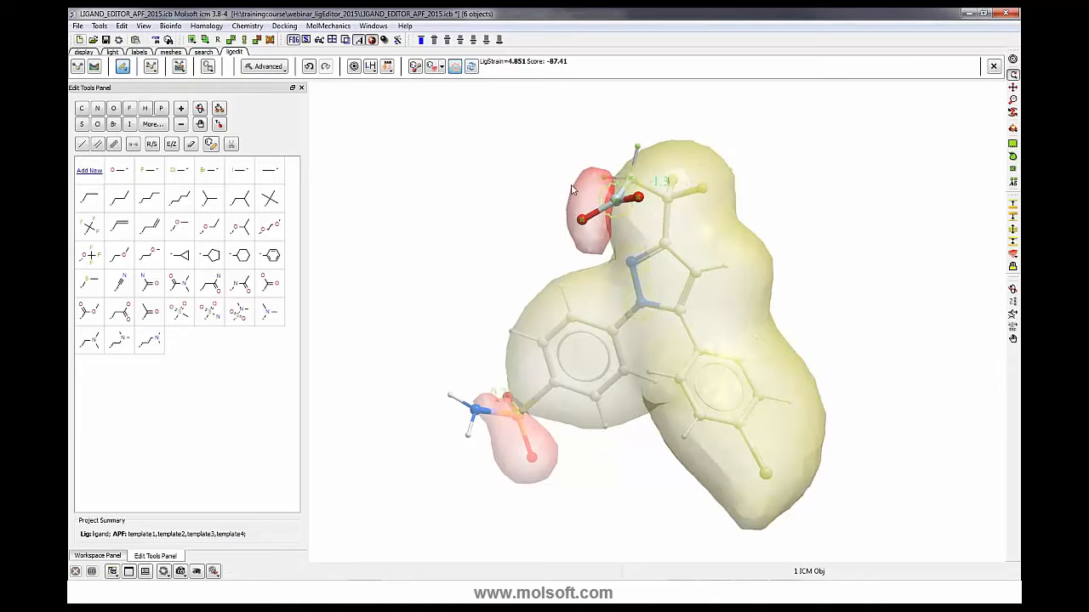
left_click_drag(549, 131, 570, 106)
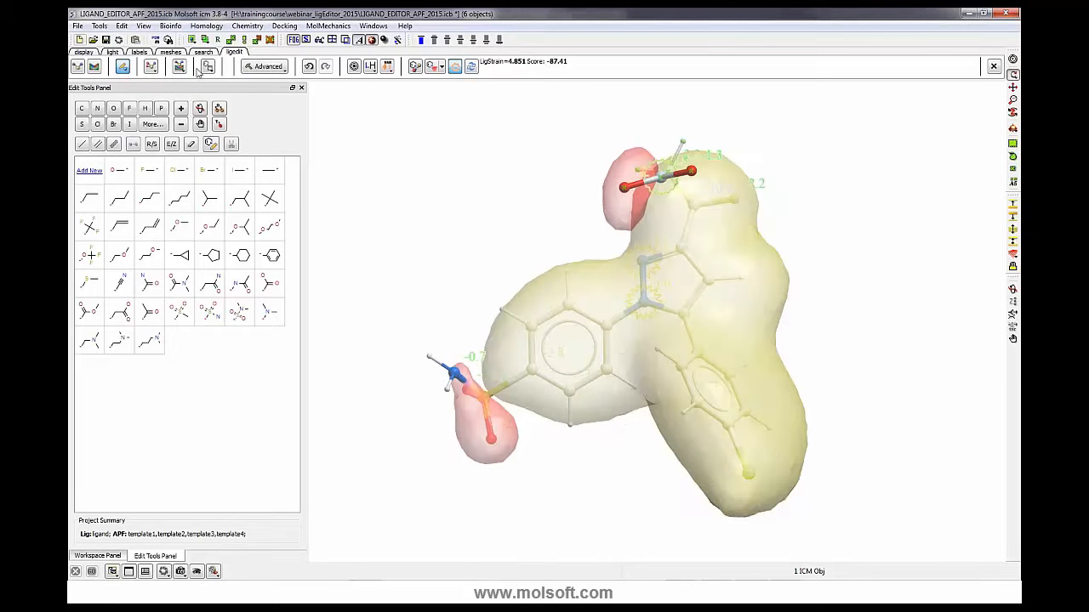
left_click(308, 66)
left_click_drag(462, 198, 468, 241)
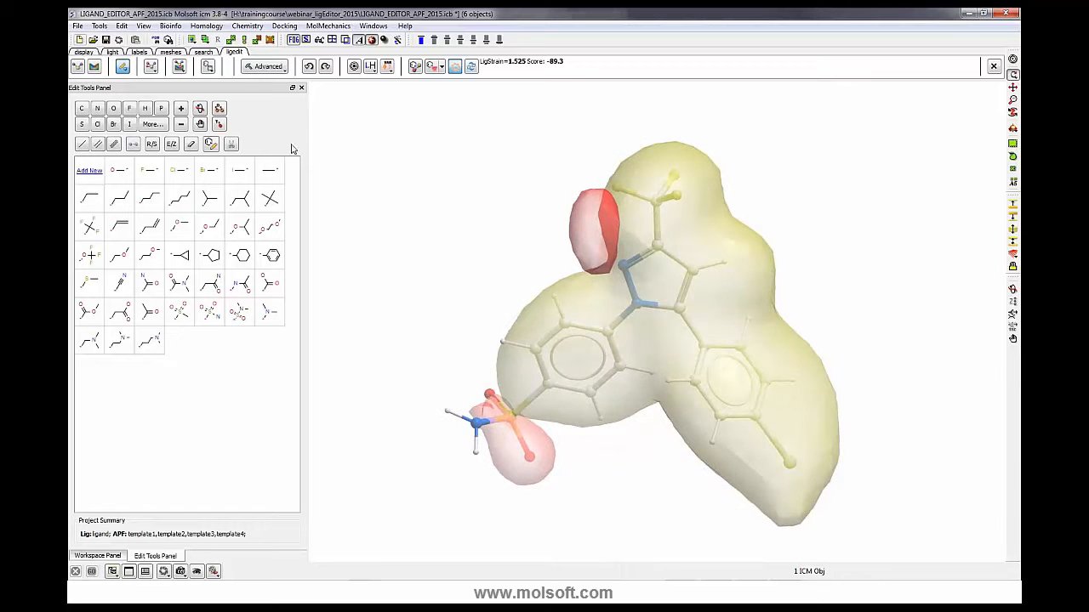
- Clear the workspace by deleting all items again
left_click(121, 26)
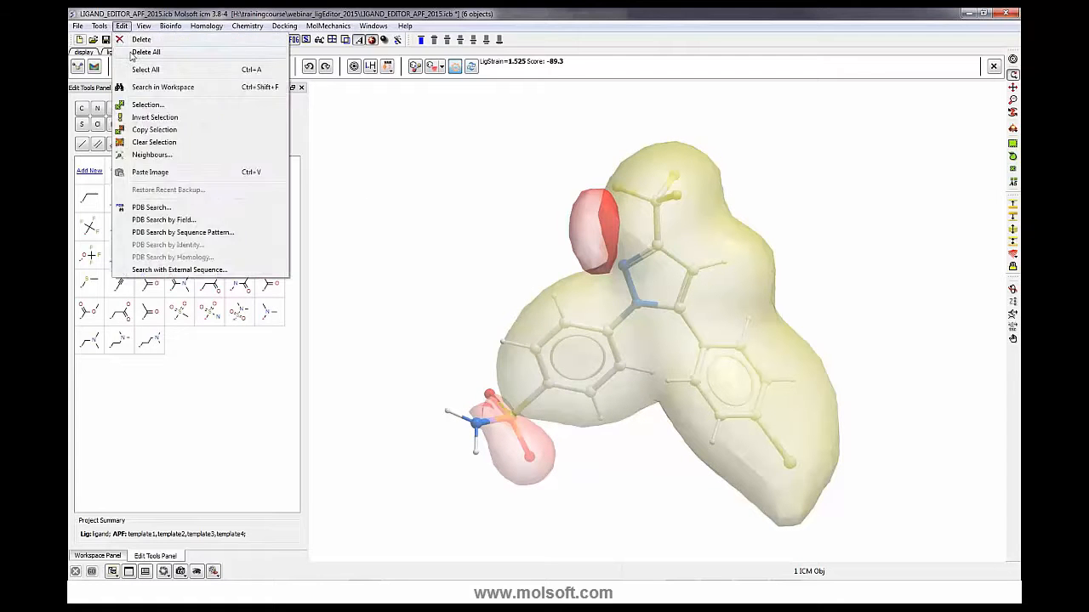
left_click(131, 51)
left_click(561, 314)
left_click(78, 27)
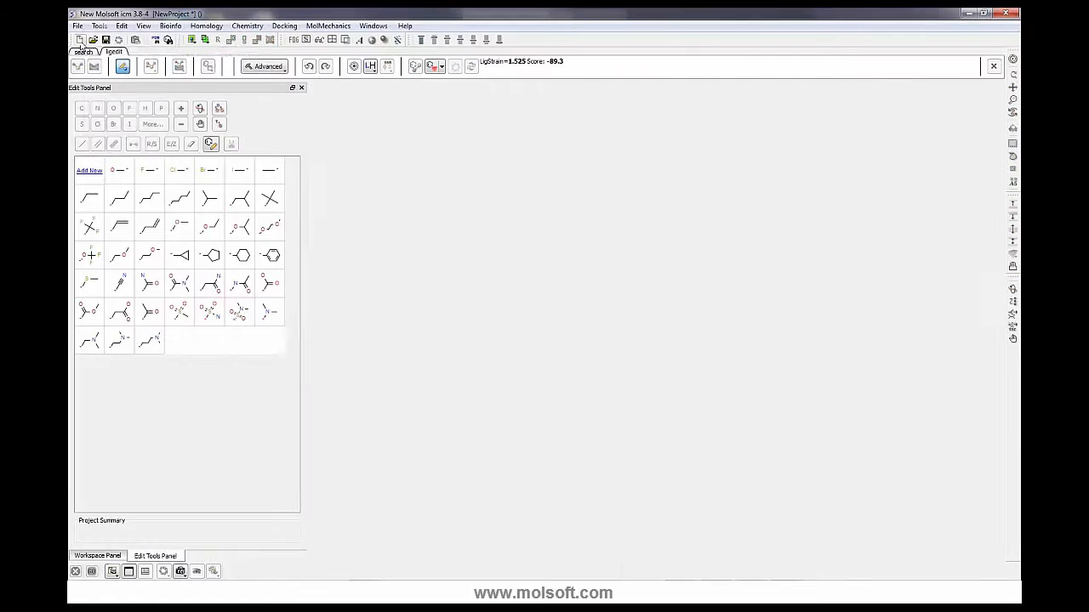
mouse_move(144, 270)
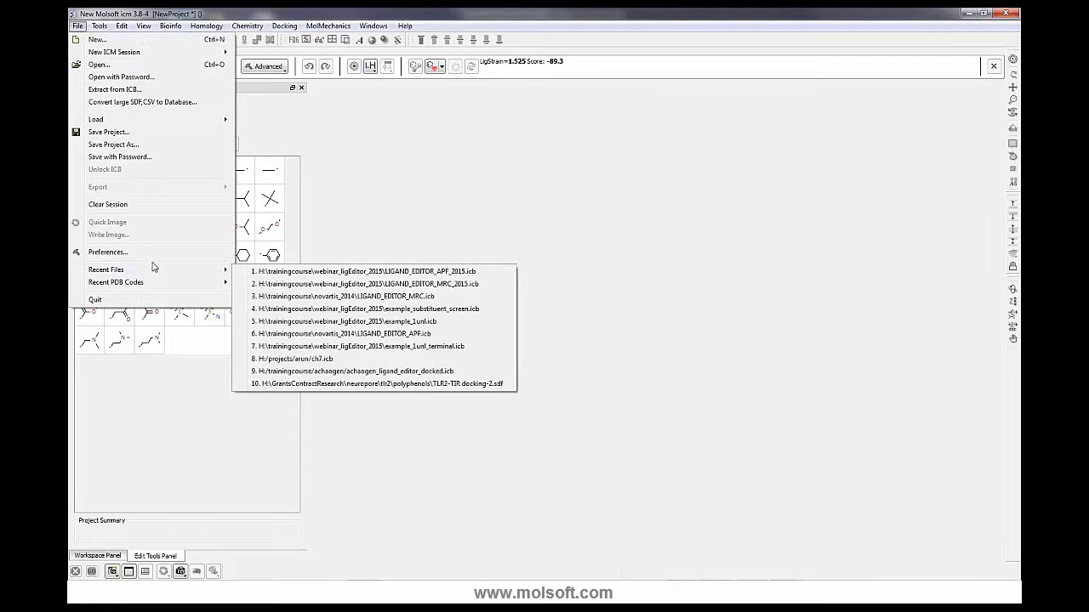
left_click(369, 217)
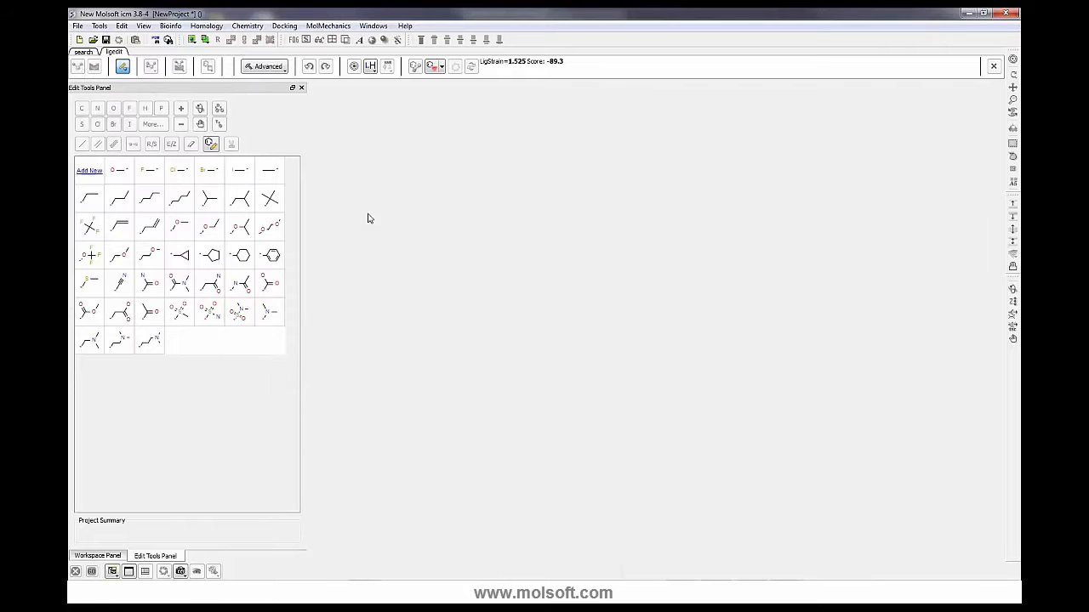
- Open the recent project example_1unl.icb
left_click(77, 26)
mouse_move(136, 269)
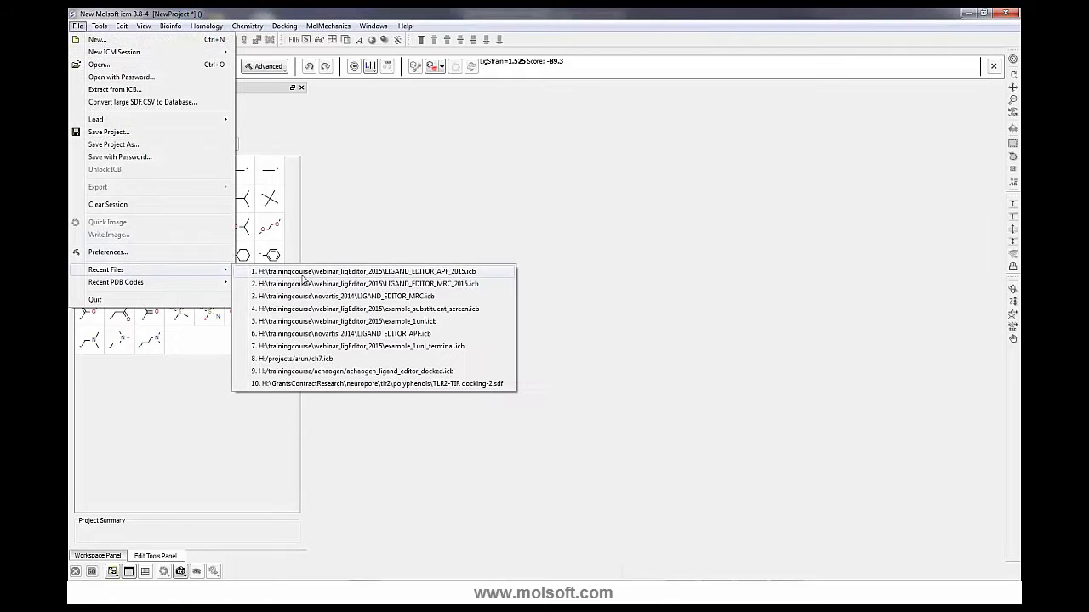
left_click(309, 323)
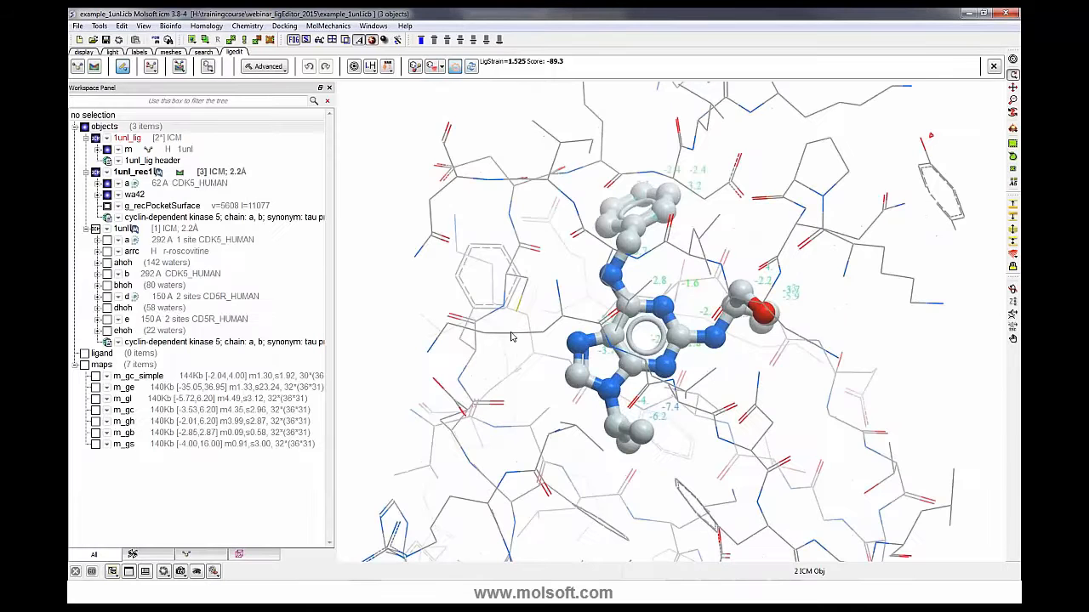
left_click_drag(612, 367, 479, 472)
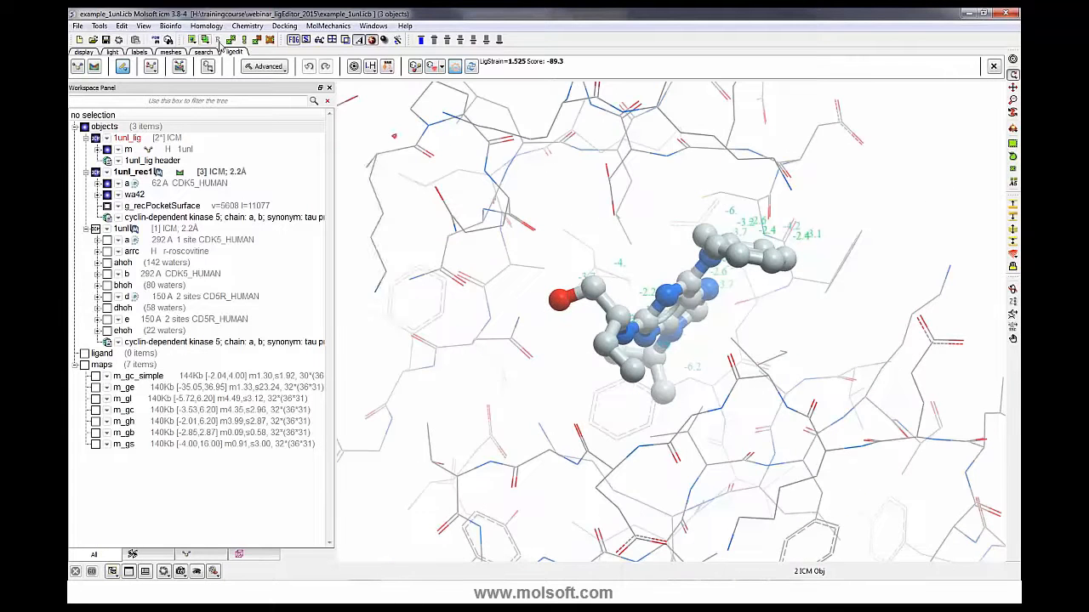
left_click(277, 30)
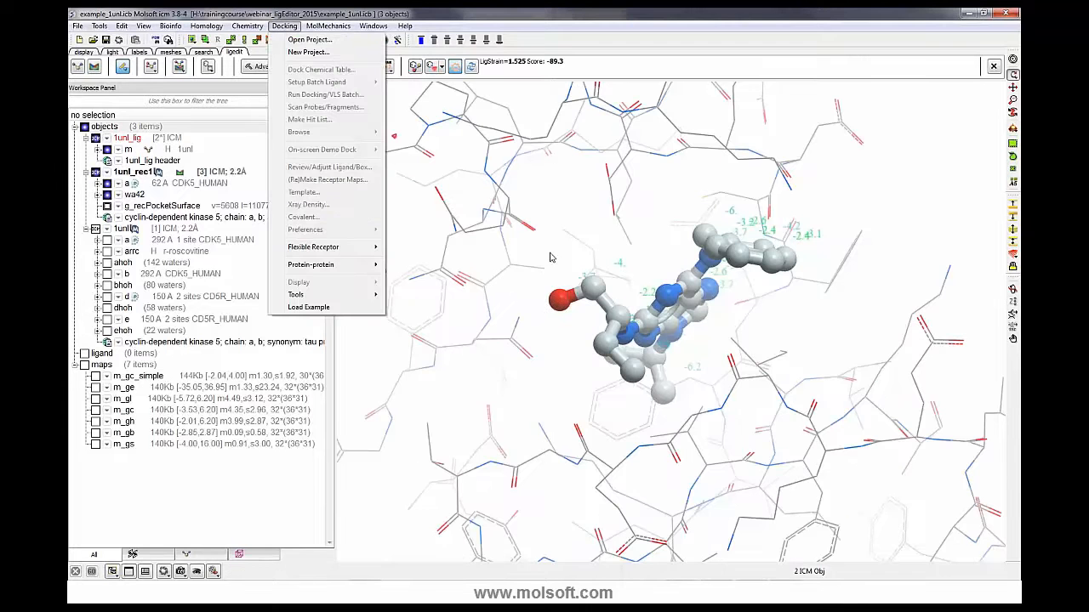
left_click(553, 258)
left_click_drag(553, 259, 638, 280)
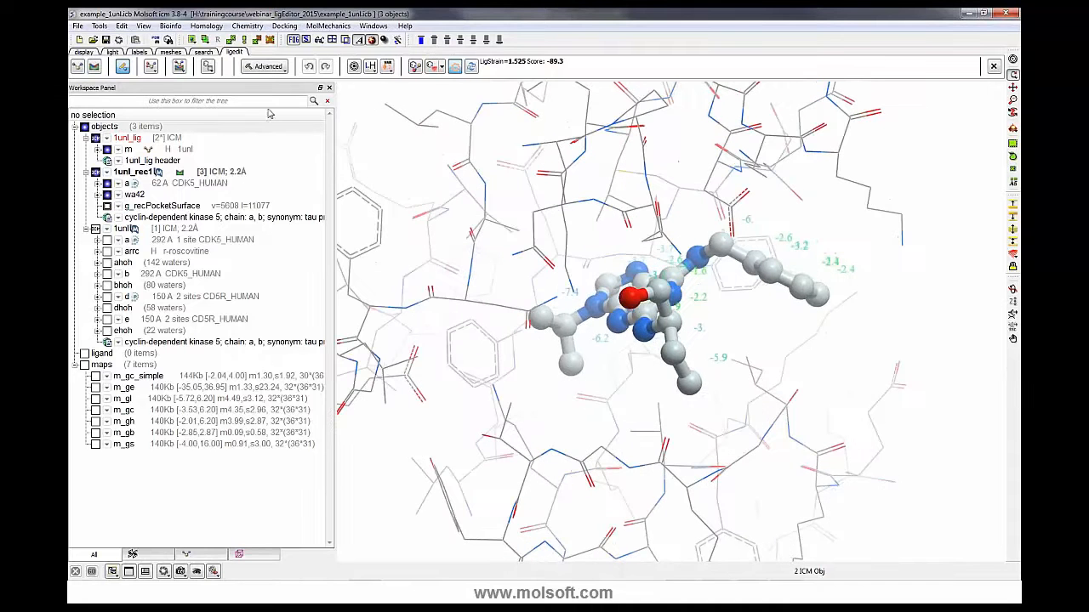
- Start the ligand editor on the 1unl ligand and open its 2D editing view
left_click(123, 68)
left_click(191, 145)
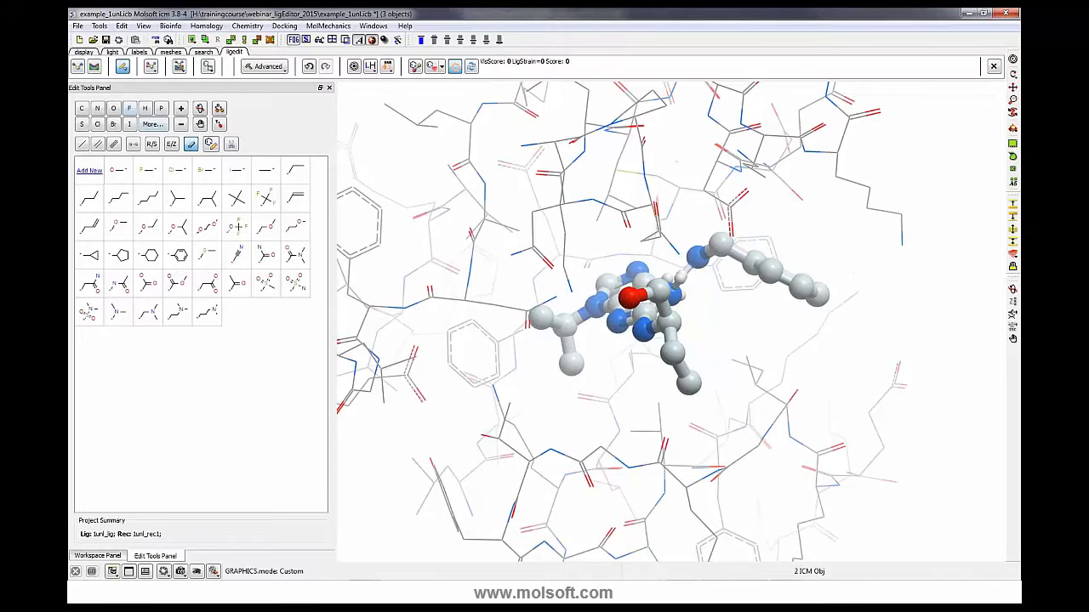
left_click(1012, 75)
mouse_move(677, 298)
left_mouse_down()
mouse_move(679, 316)
mouse_move(732, 323)
left_mouse_up()
left_click(190, 144)
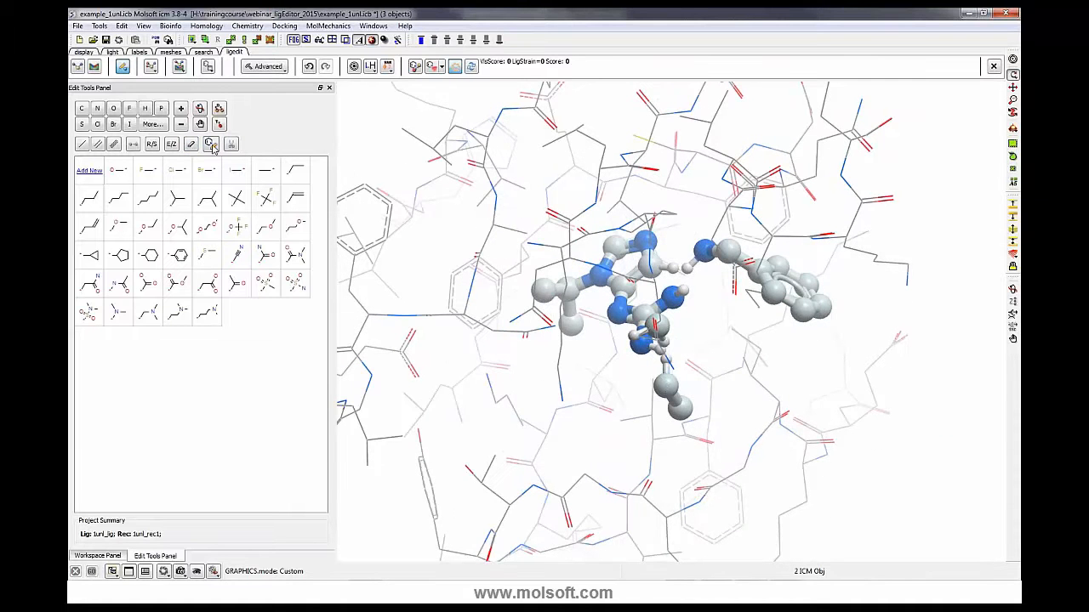
left_click(211, 144)
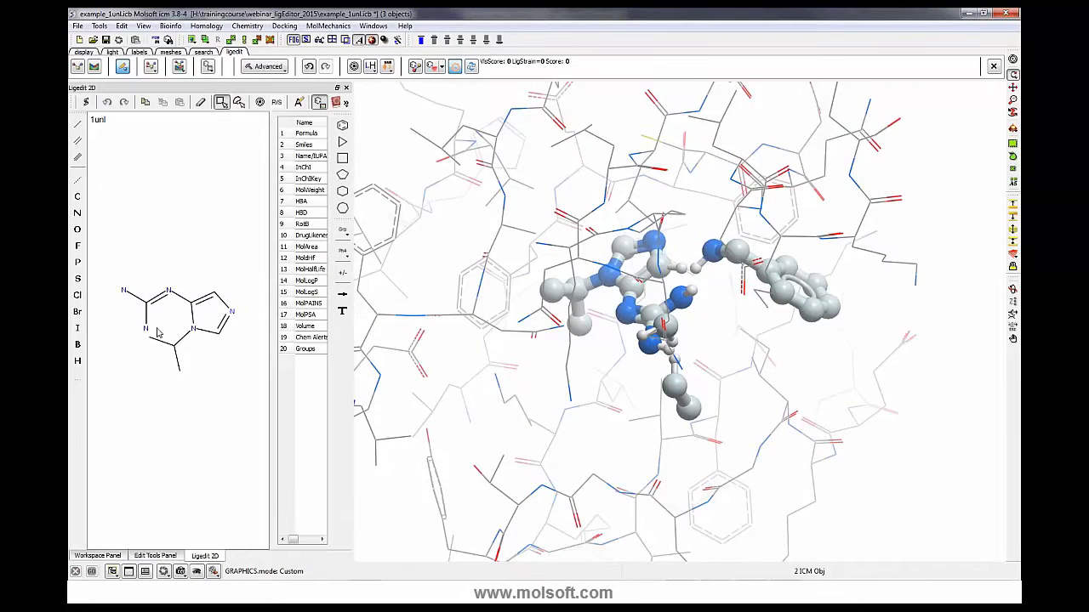
- Cut two bonds in the 2D sketch to split the ligand into imidazole and guanidine fragments and apply it in 3D
left_click(201, 101)
left_click(161, 342)
left_click(174, 347)
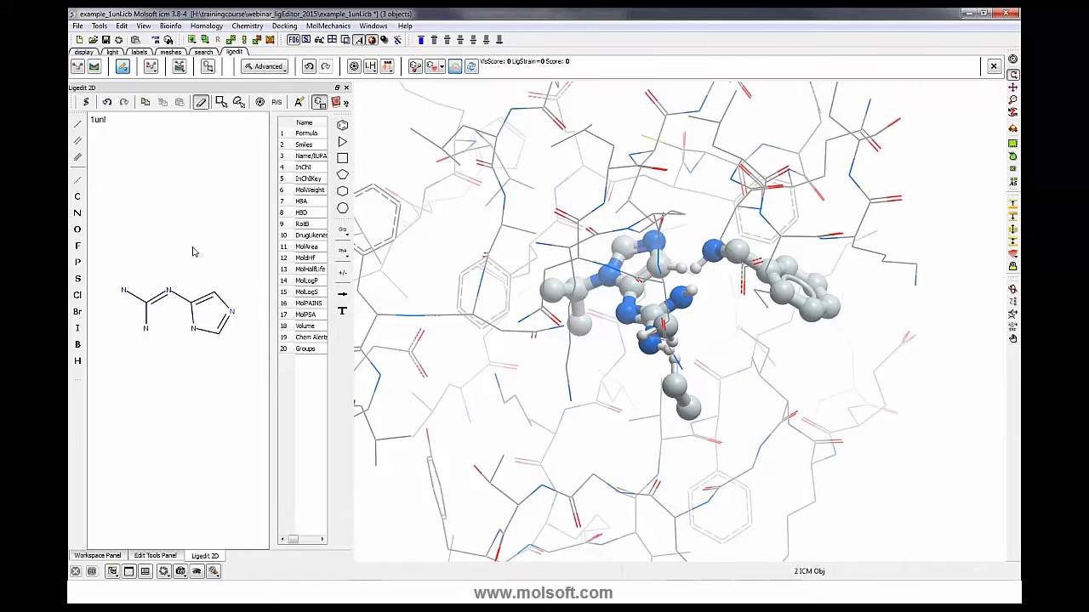
left_click(180, 295)
left_click(85, 101)
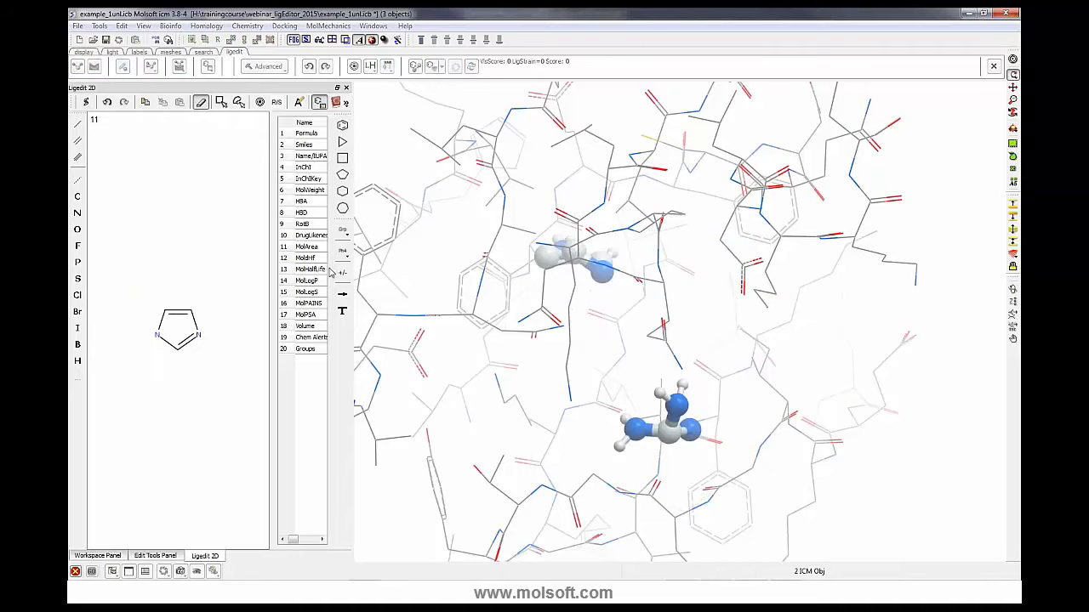
left_click_drag(762, 366, 864, 359)
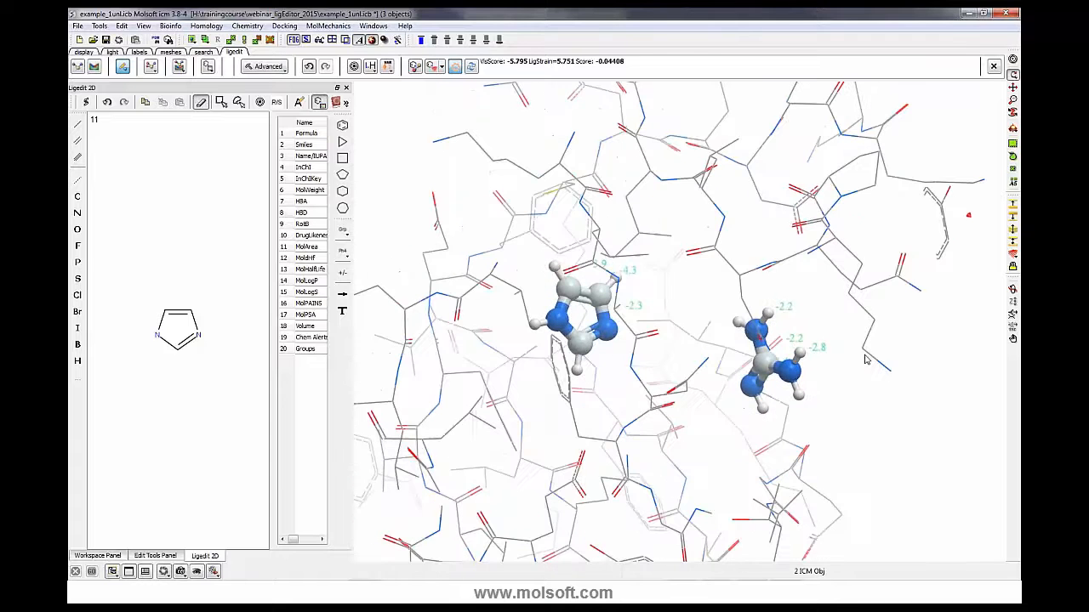
- Close the 2D editor and open the Find Best Linker dialog for the fragments, then cancel it
left_click(345, 87)
left_click(277, 67)
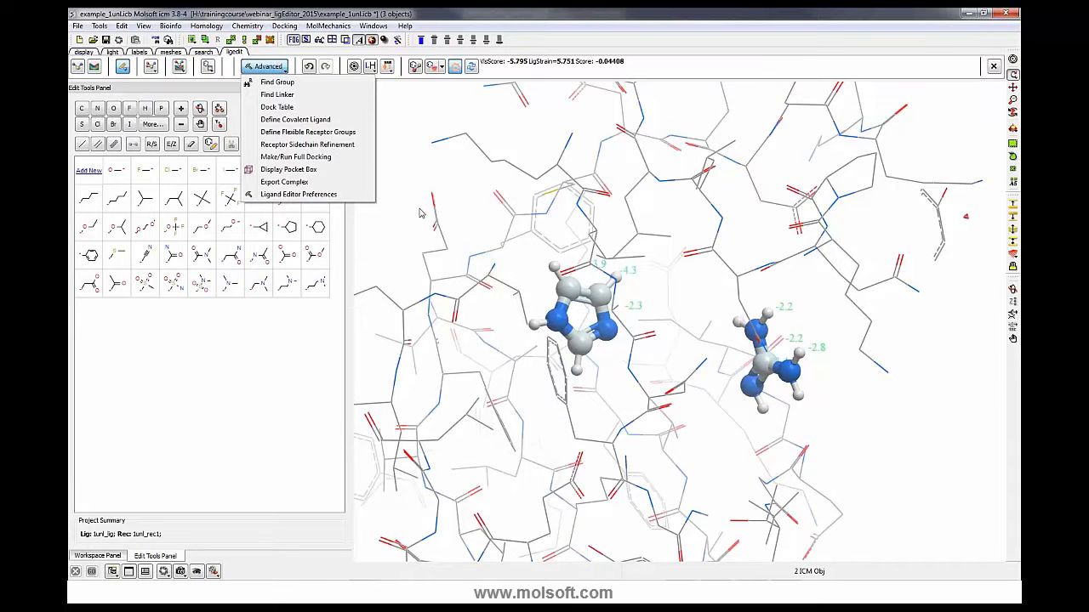
left_click(428, 150)
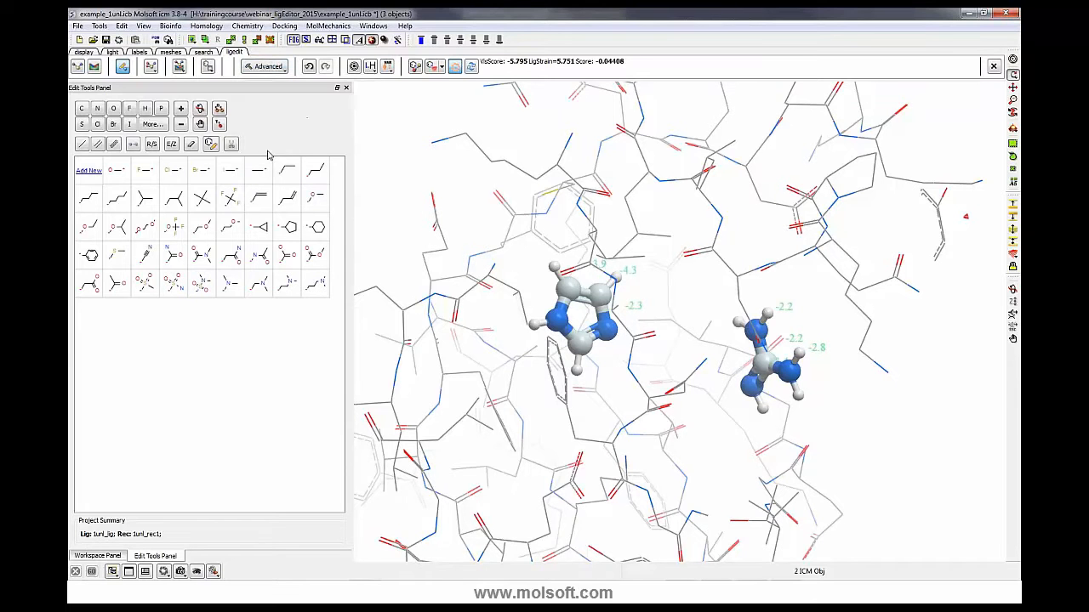
left_click(267, 67)
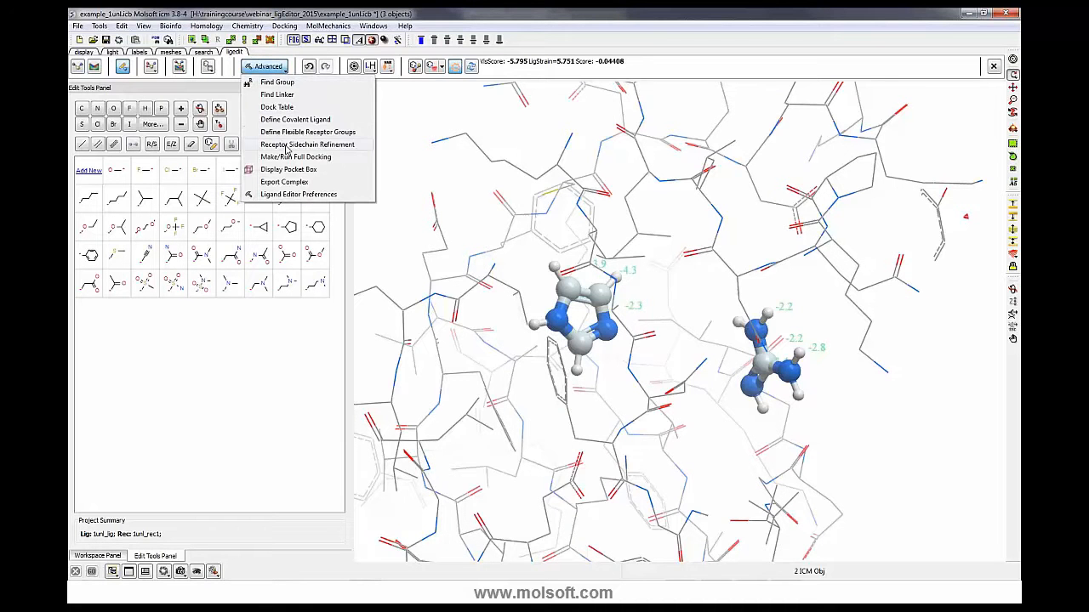
left_click(281, 101)
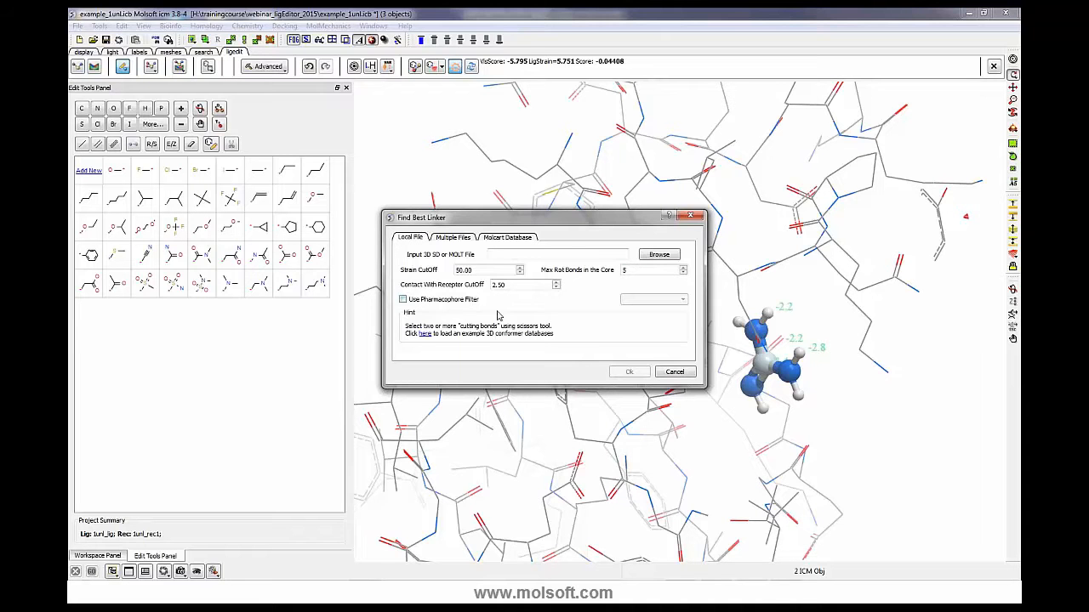
left_click(673, 373)
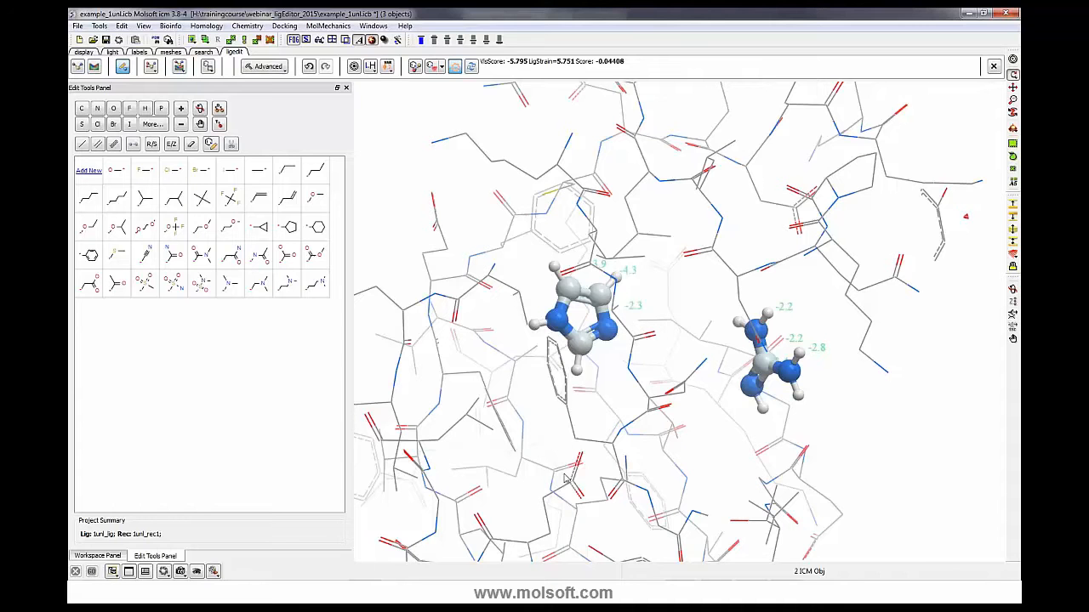
- Switch to PowerPoint and start the slide show from the Next Webinar slide
left_click(338, 593)
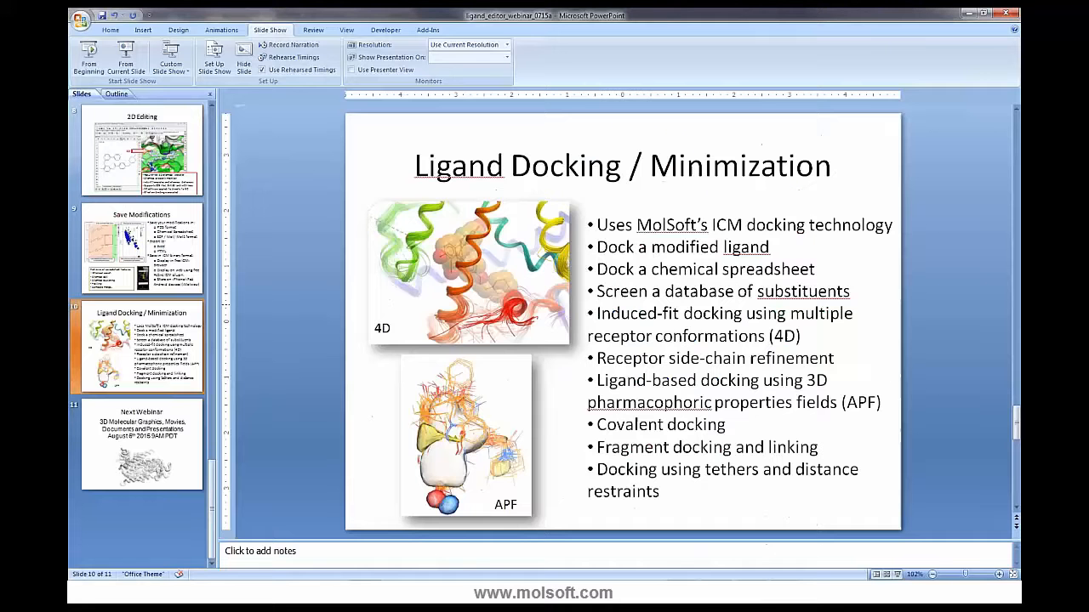
left_click(158, 449)
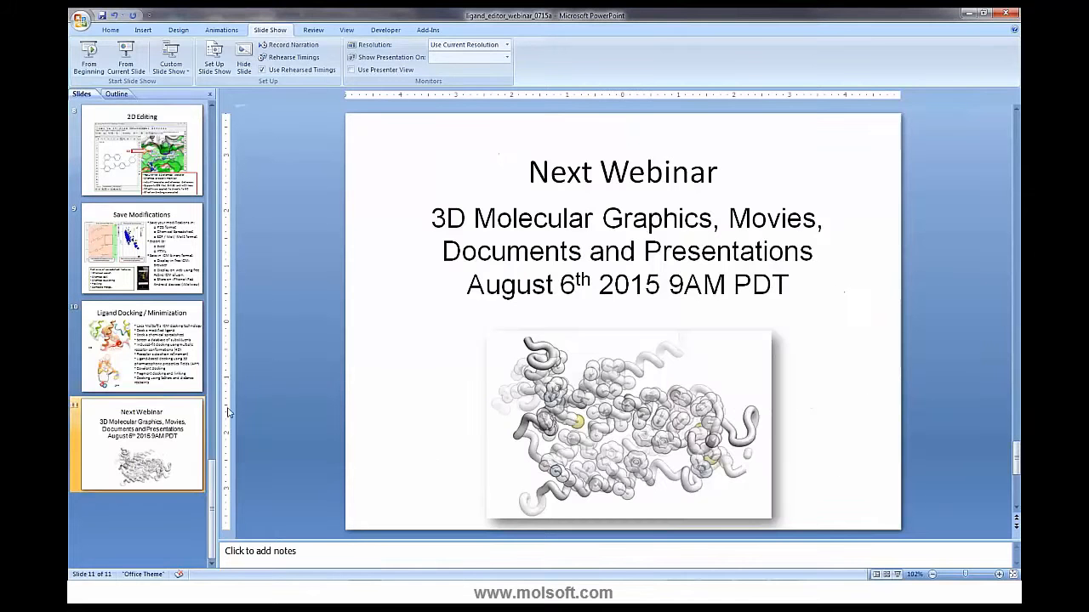
left_click(126, 58)
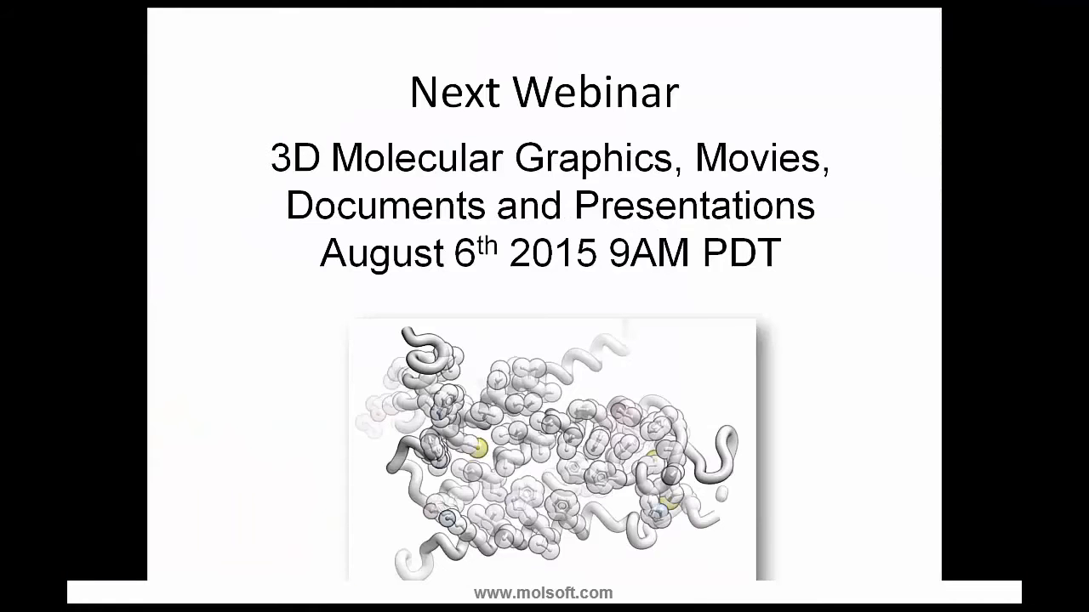